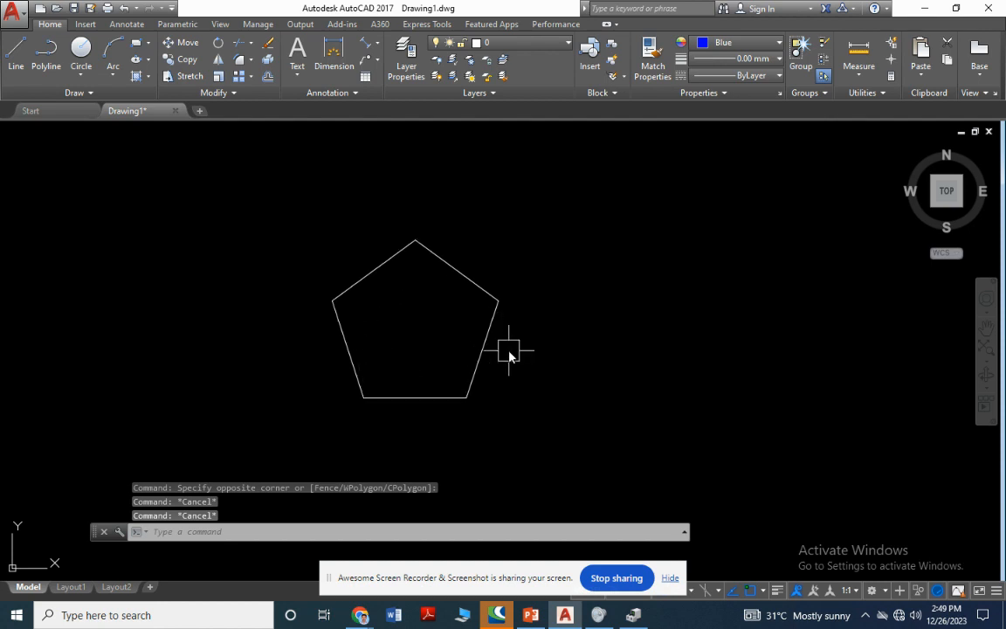
{"action": "key", "text": "Return"}
{"action": "left_click", "coordinate": [277, 427]}
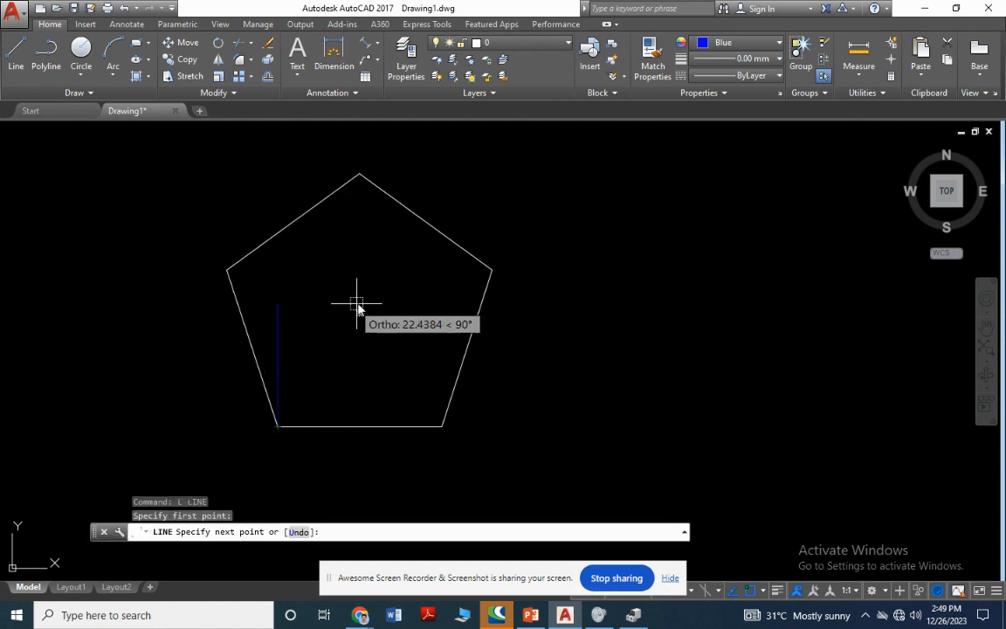
{"action": "key", "text": "Escape"}
Set the object colour to ByLayer and draw lines joining the pentagon's two bottom corners to its centre.
{"action": "left_click", "coordinate": [753, 46]}
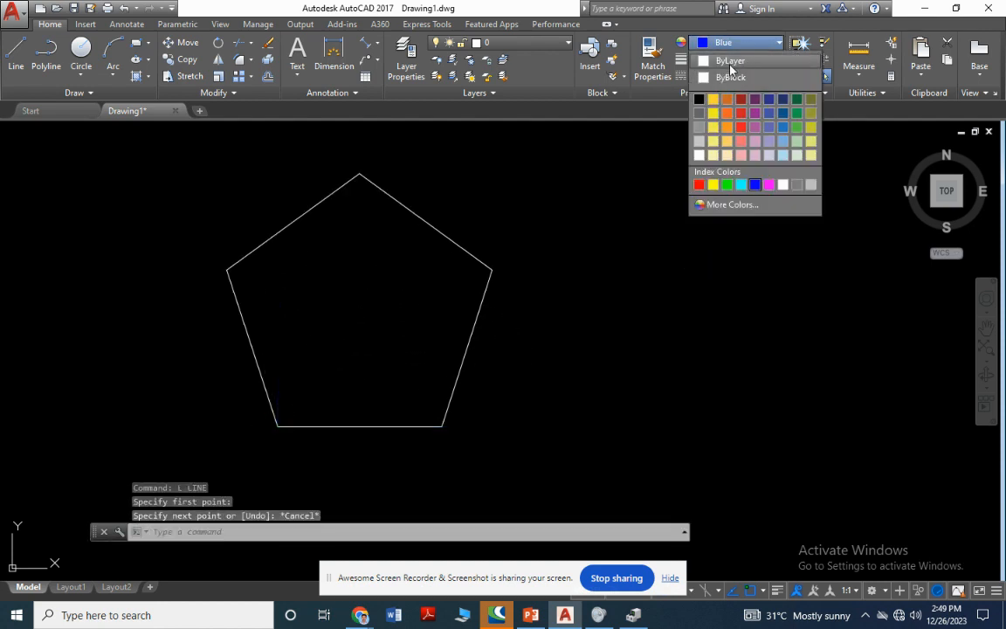
{"action": "left_click", "coordinate": [730, 60]}
{"action": "type", "text": "l"}
{"action": "key", "text": "Return"}
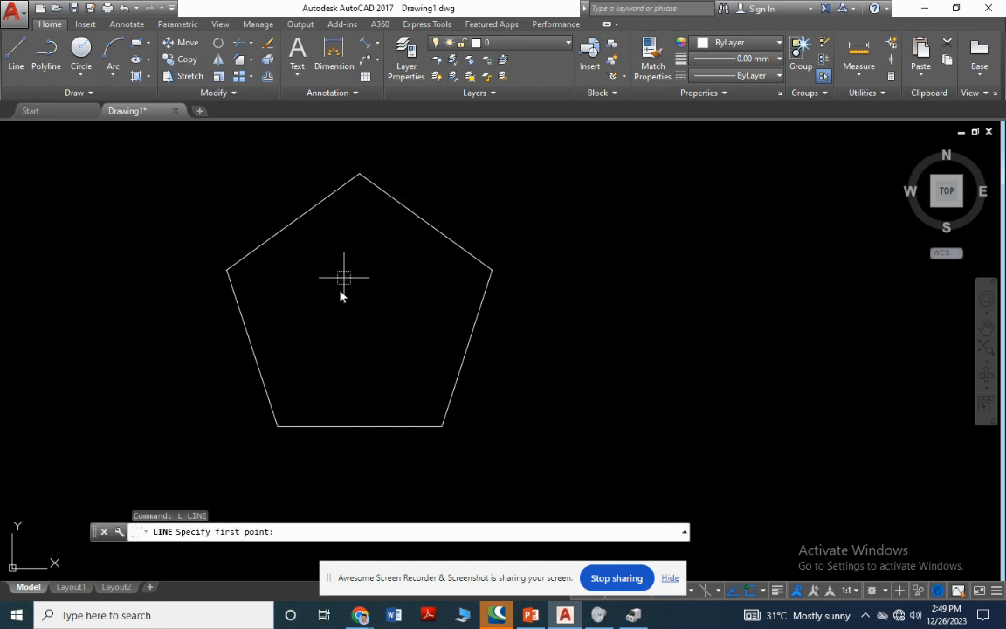
{"action": "left_click", "coordinate": [279, 427]}
{"action": "left_click", "coordinate": [359, 313]}
{"action": "left_click", "coordinate": [443, 425]}
{"action": "key", "text": "Escape"}
Draw lines joining the pentagon's centre to its right, top and left corners.
{"action": "key", "text": "Return"}
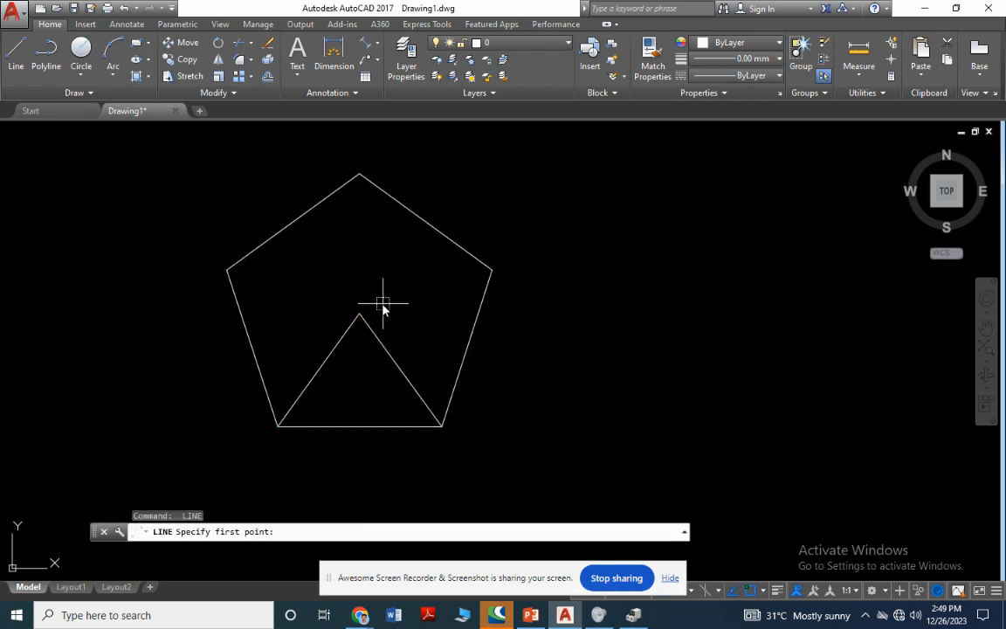
{"action": "left_click", "coordinate": [359, 312]}
{"action": "left_click", "coordinate": [491, 272]}
{"action": "key", "text": "Escape"}
{"action": "key", "text": "Return"}
{"action": "left_click", "coordinate": [359, 313]}
{"action": "left_click", "coordinate": [359, 175]}
{"action": "key", "text": "Escape"}
{"action": "key", "text": "Return"}
{"action": "left_click", "coordinate": [227, 270]}
{"action": "left_click", "coordinate": [359, 313]}
{"action": "key", "text": "Escape"}
Draw a long horizontal reference line just above the pentagon, extending well past it on both sides.
{"action": "scroll", "coordinate": [565, 411], "scroll_direction": "down", "scroll_amount": 5}
{"action": "scroll", "coordinate": [575, 409], "scroll_direction": "up", "scroll_amount": 4}
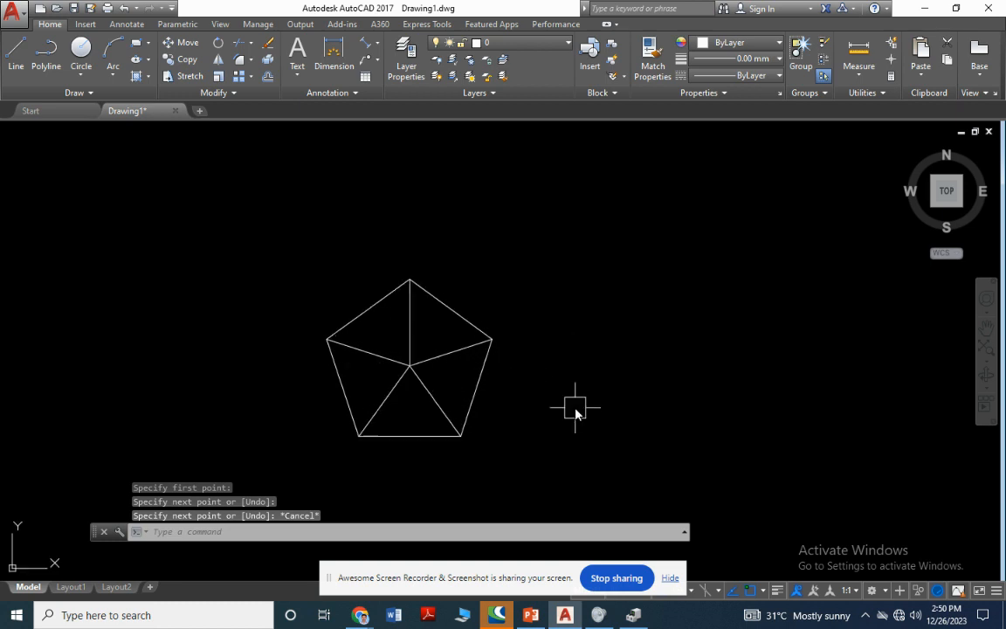
{"action": "type", "text": "l"}
{"action": "key", "text": "Return"}
{"action": "left_click", "coordinate": [190, 259]}
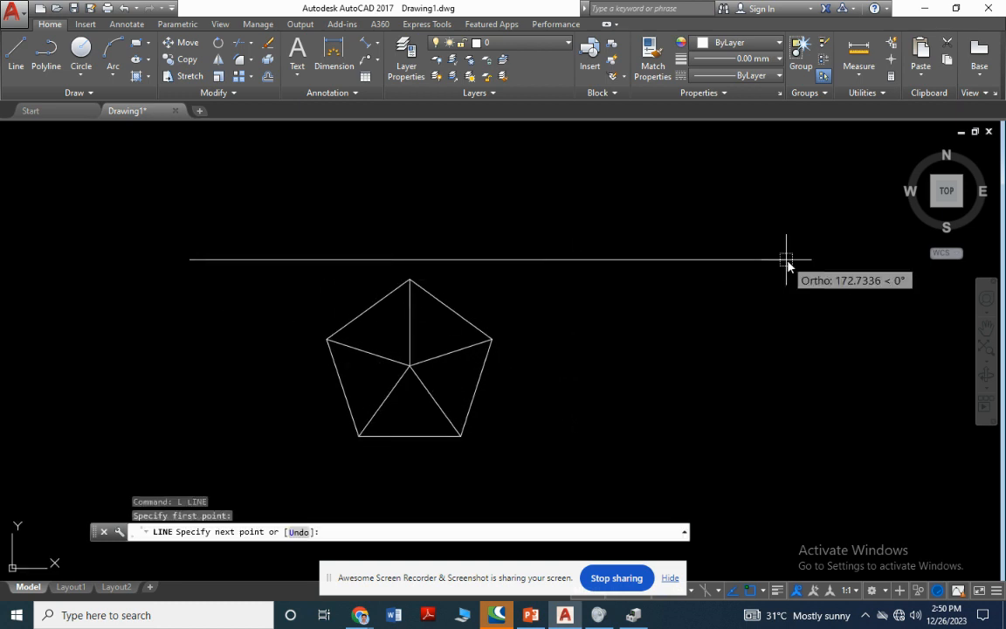
{"action": "left_click", "coordinate": [855, 266]}
{"action": "key", "text": "Escape"}
Draw vertical projection lines from the pentagon's left and bottom-left corners up to the horizontal reference line.
{"action": "type", "text": "l"}
{"action": "key", "text": "Return"}
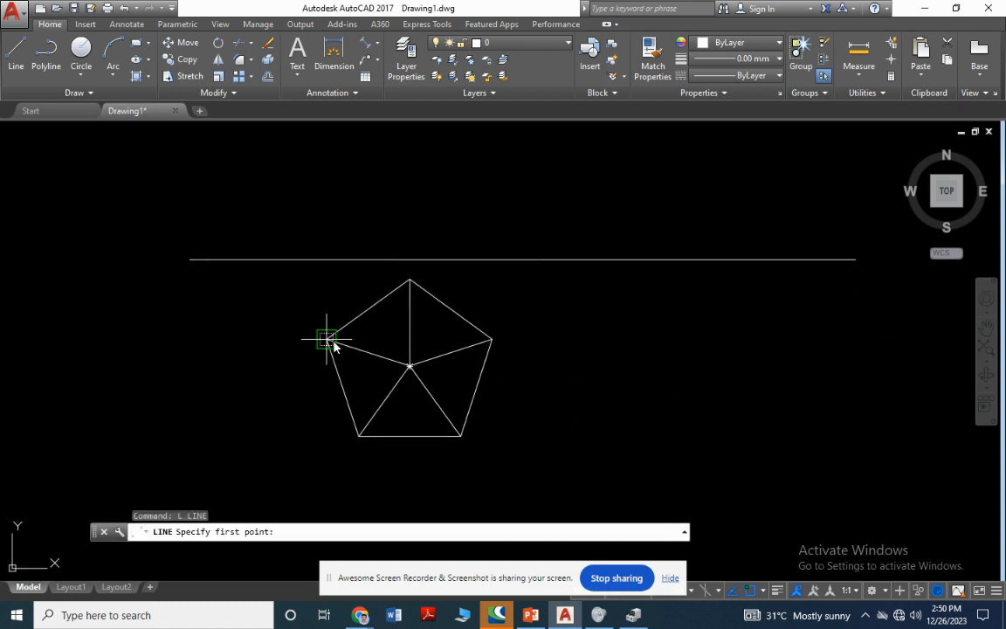
{"action": "left_click", "coordinate": [327, 339]}
{"action": "left_click", "coordinate": [330, 265]}
{"action": "key", "text": "Escape"}
{"action": "key", "text": "Return"}
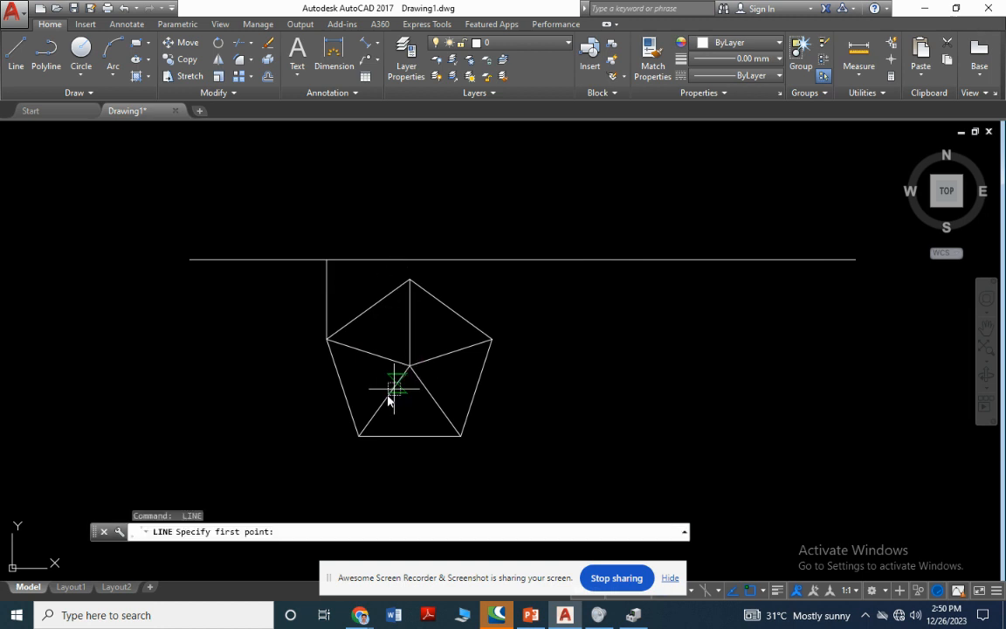
{"action": "left_click", "coordinate": [359, 436]}
{"action": "left_click", "coordinate": [360, 262]}
{"action": "key", "text": "Escape"}
Draw vertical projection lines from the pentagon's top, bottom-right and right corners up to the horizontal reference line.
{"action": "key", "text": "Return"}
{"action": "left_click", "coordinate": [408, 279]}
{"action": "left_click", "coordinate": [410, 262]}
{"action": "key", "text": "Escape"}
{"action": "key", "text": "Return"}
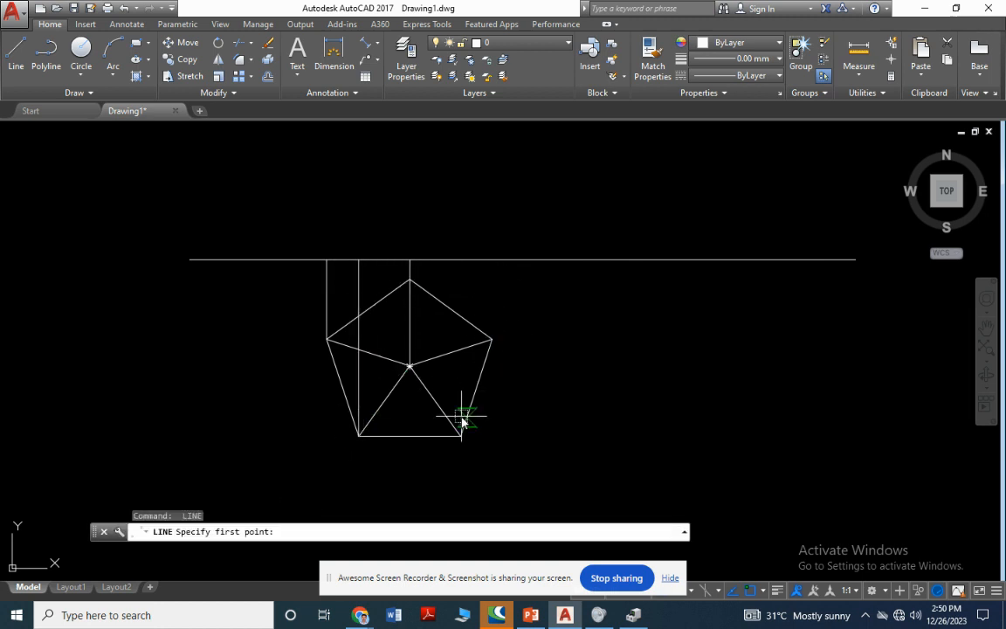
{"action": "left_click", "coordinate": [461, 436]}
{"action": "left_click", "coordinate": [460, 259]}
{"action": "key", "text": "Escape"}
{"action": "key", "text": "Return"}
{"action": "left_click", "coordinate": [492, 339]}
{"action": "left_click", "coordinate": [492, 259]}
{"action": "key", "text": "Escape"}
Draw a 60 mm vertical line upward from the reference line above the pentagon's top corner.
{"action": "key", "text": "alt+Tab"}
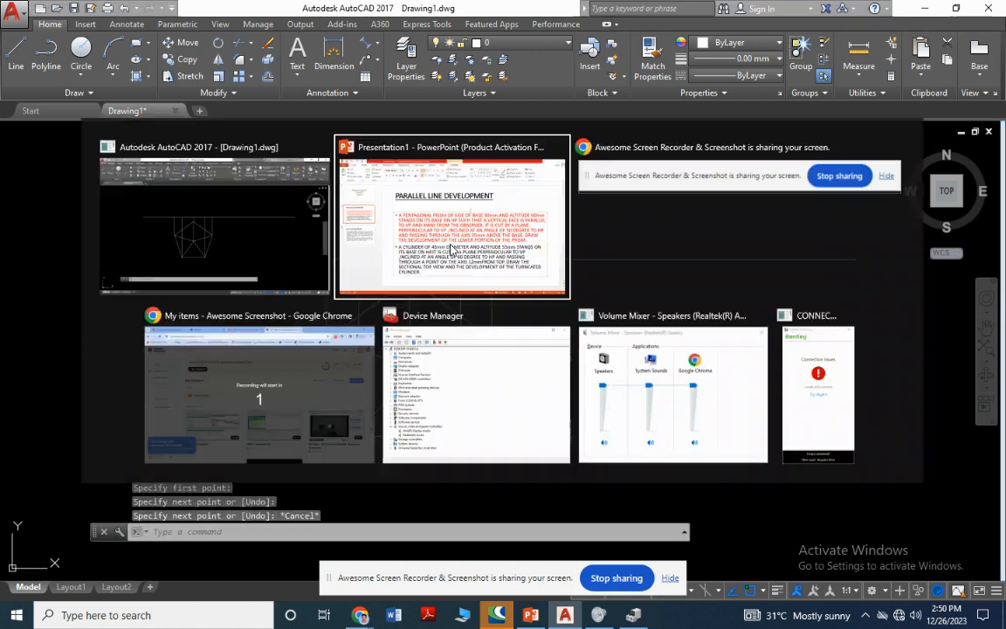
{"action": "key", "text": "alt+Tab"}
{"action": "type", "text": "l"}
{"action": "key", "text": "Return"}
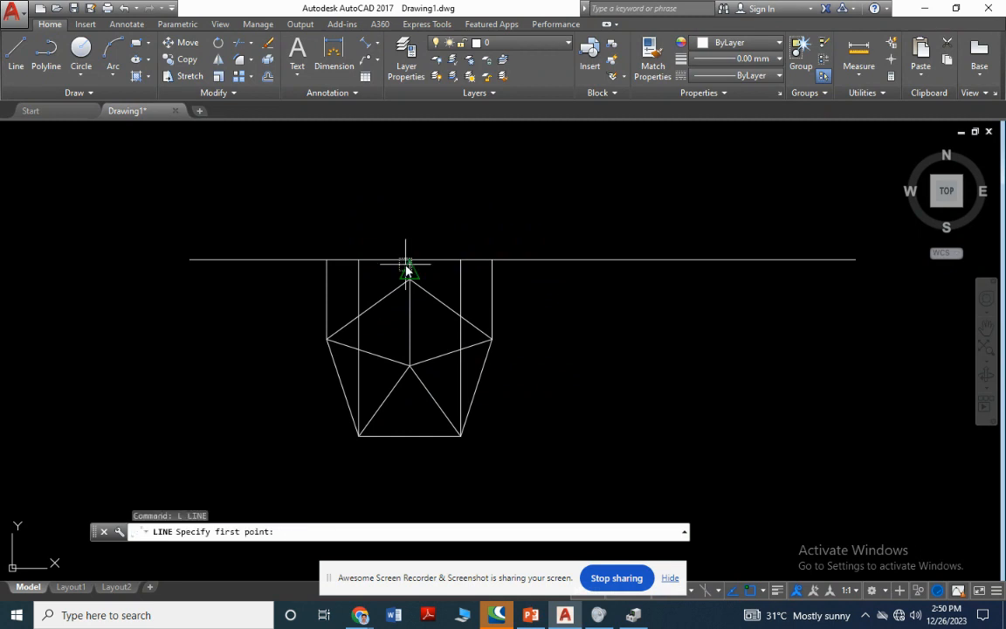
{"action": "left_click", "coordinate": [410, 259]}
{"action": "scroll", "coordinate": [409, 245], "scroll_direction": "down", "scroll_amount": 3}
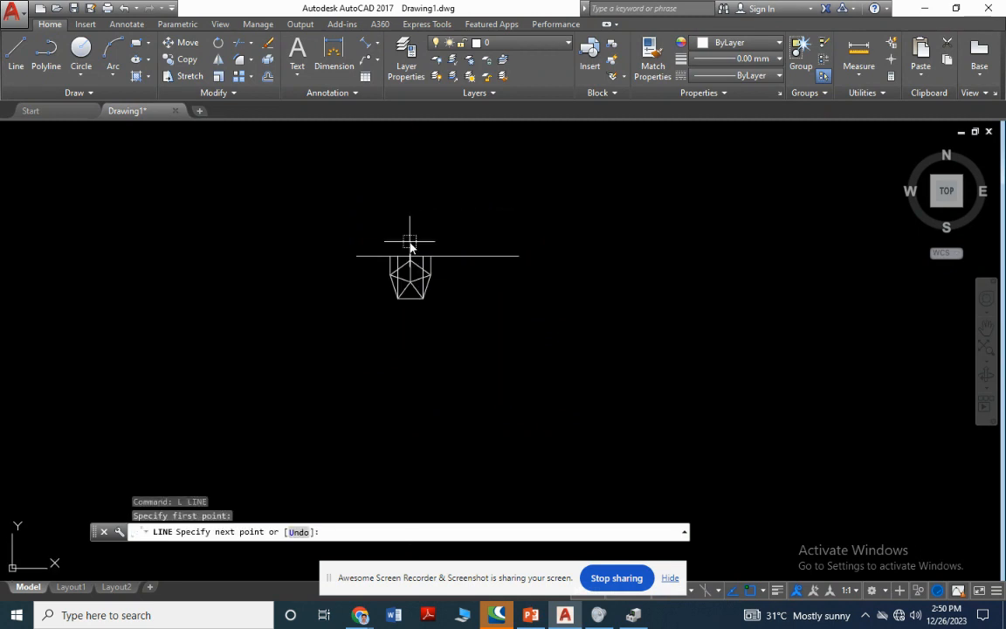
{"action": "type", "text": "60"}
{"action": "key", "text": "Return"}
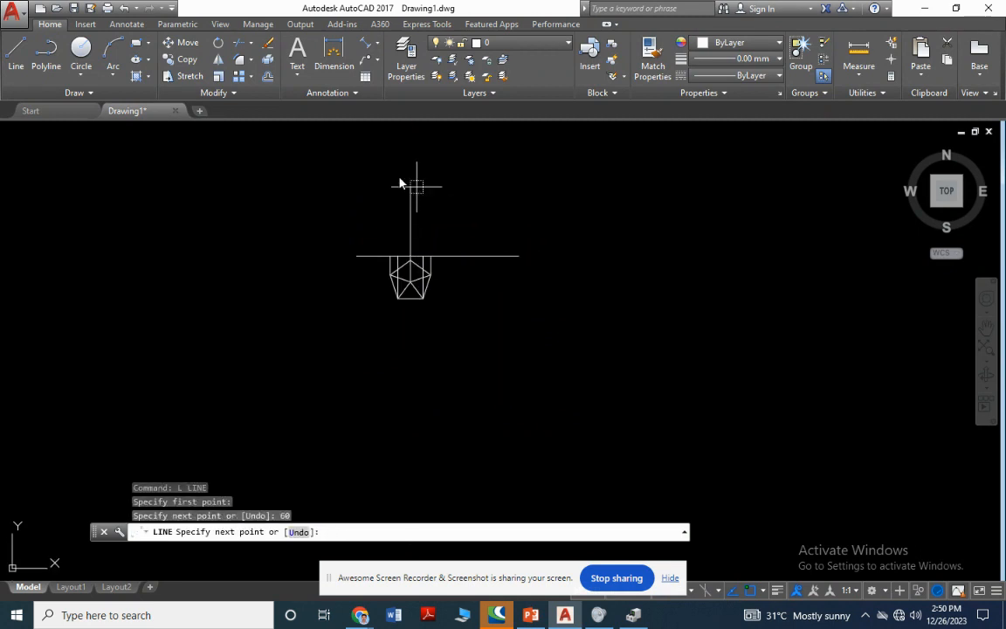
Continue the line horizontally until above the pentagon's left corner and down to the reference line, outlining the prism's left half.
{"action": "scroll", "coordinate": [359, 207], "scroll_direction": "up", "scroll_amount": 4}
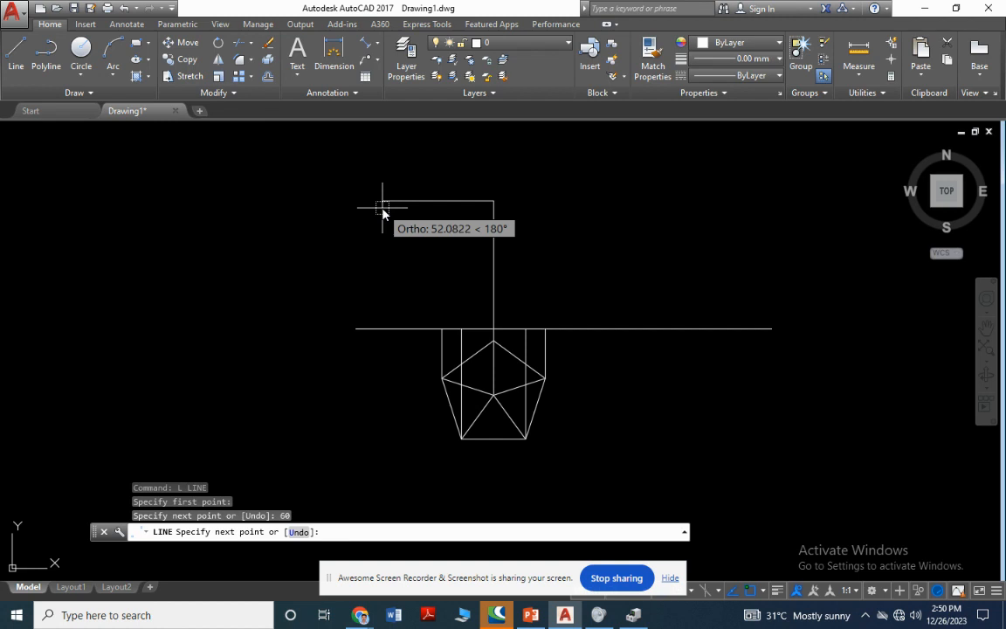
{"action": "left_click", "coordinate": [442, 201]}
{"action": "left_click", "coordinate": [442, 329]}
{"action": "key", "text": "Escape"}
Draw the prism's two inner vertical edges from the bottom-left and bottom-right projectors up to the top height.
{"action": "key", "text": "Return"}
{"action": "left_click", "coordinate": [463, 318]}
{"action": "left_click", "coordinate": [463, 200]}
{"action": "key", "text": "Escape"}
{"action": "key", "text": "Return"}
{"action": "left_click", "coordinate": [525, 328]}
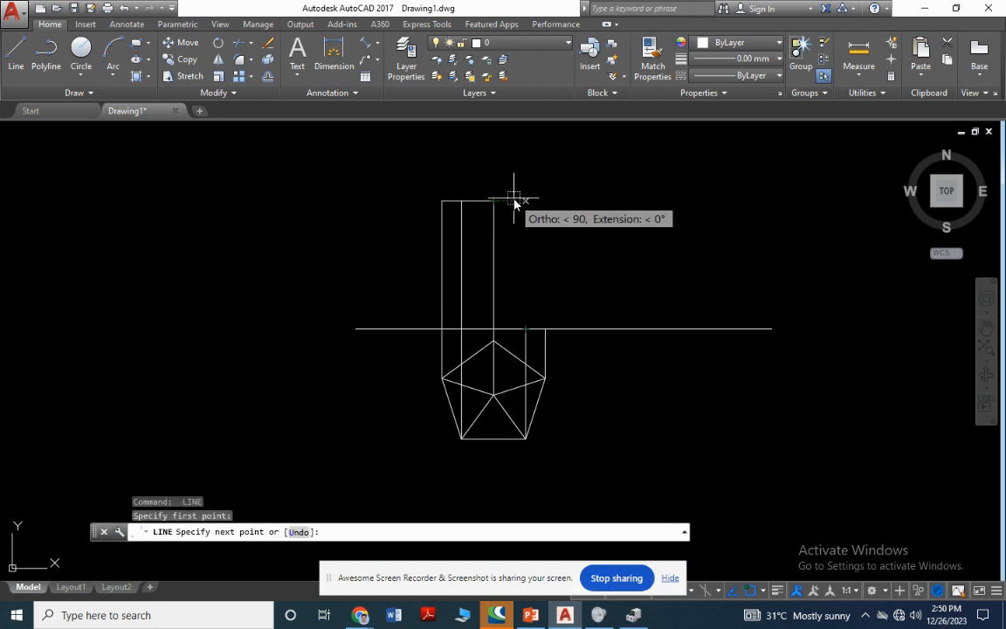
{"action": "left_click", "coordinate": [525, 202]}
{"action": "key", "text": "Escape"}
Draw the prism's right vertical edge and close the top from the middle edge across to it.
{"action": "key", "text": "Return"}
{"action": "left_click", "coordinate": [545, 329]}
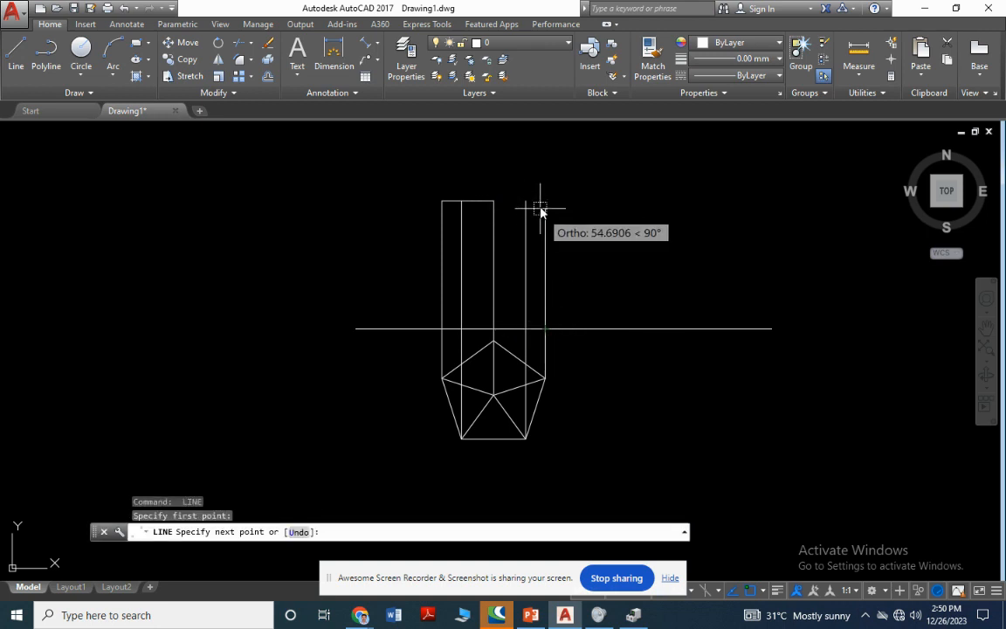
{"action": "left_click", "coordinate": [546, 202]}
{"action": "key", "text": "Escape"}
{"action": "key", "text": "Return"}
{"action": "left_click", "coordinate": [494, 202]}
{"action": "left_click", "coordinate": [527, 204]}
{"action": "left_click", "coordinate": [545, 202]}
{"action": "key", "text": "Escape"}
Add a multiline text label "A" with height 3 and a narrow text box near the pentagon's bottom-left corner.
{"action": "scroll", "coordinate": [515, 299], "scroll_direction": "down", "scroll_amount": 2}
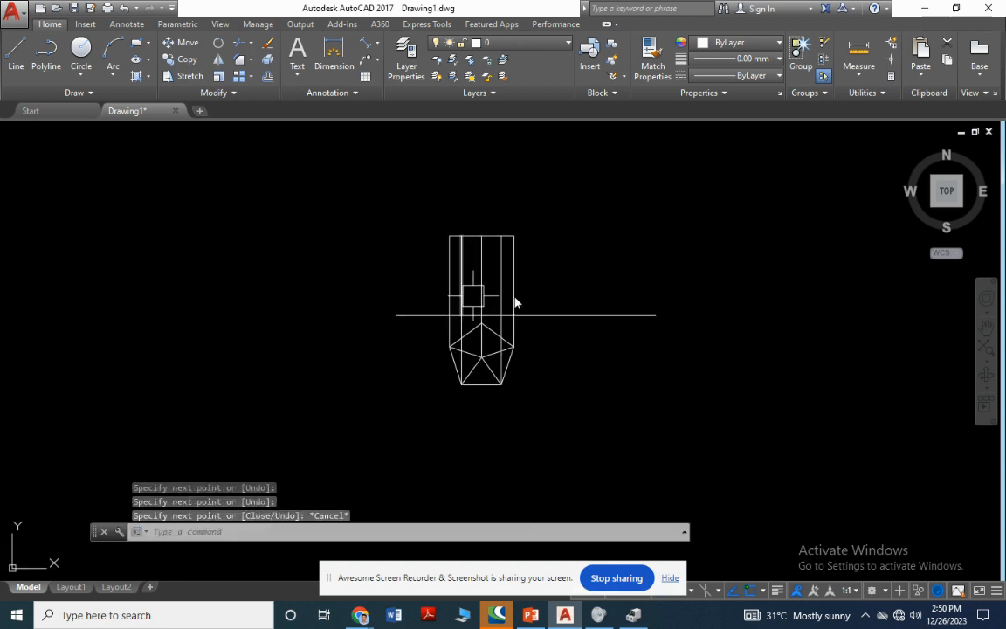
{"action": "scroll", "coordinate": [529, 301], "scroll_direction": "up", "scroll_amount": 2}
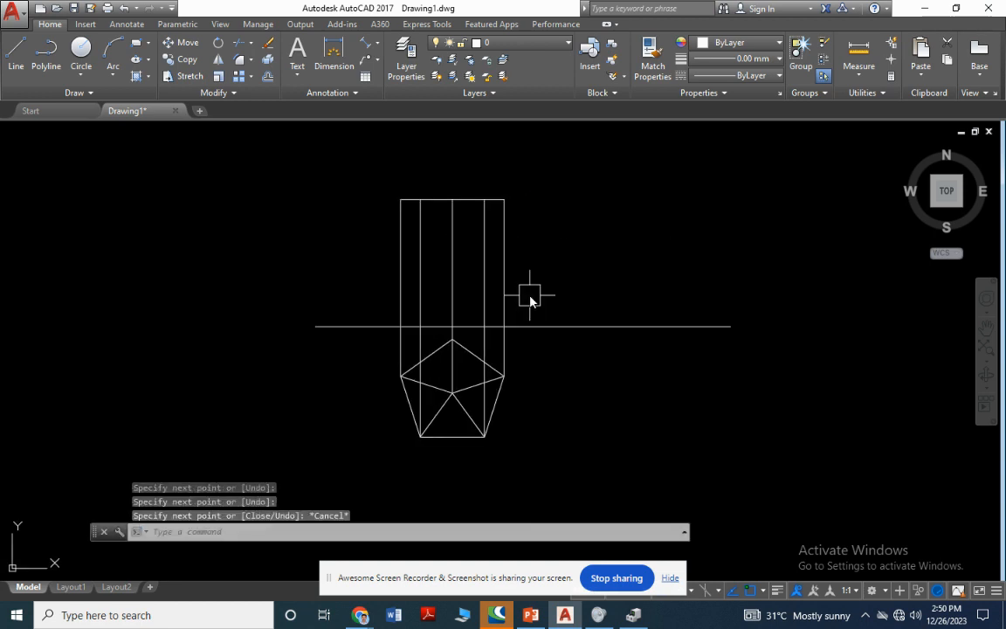
{"action": "left_click", "coordinate": [297, 54]}
{"action": "scroll", "coordinate": [431, 467], "scroll_direction": "up", "scroll_amount": 4}
{"action": "scroll", "coordinate": [337, 359], "scroll_direction": "up", "scroll_amount": 2}
{"action": "left_click", "coordinate": [337, 358]}
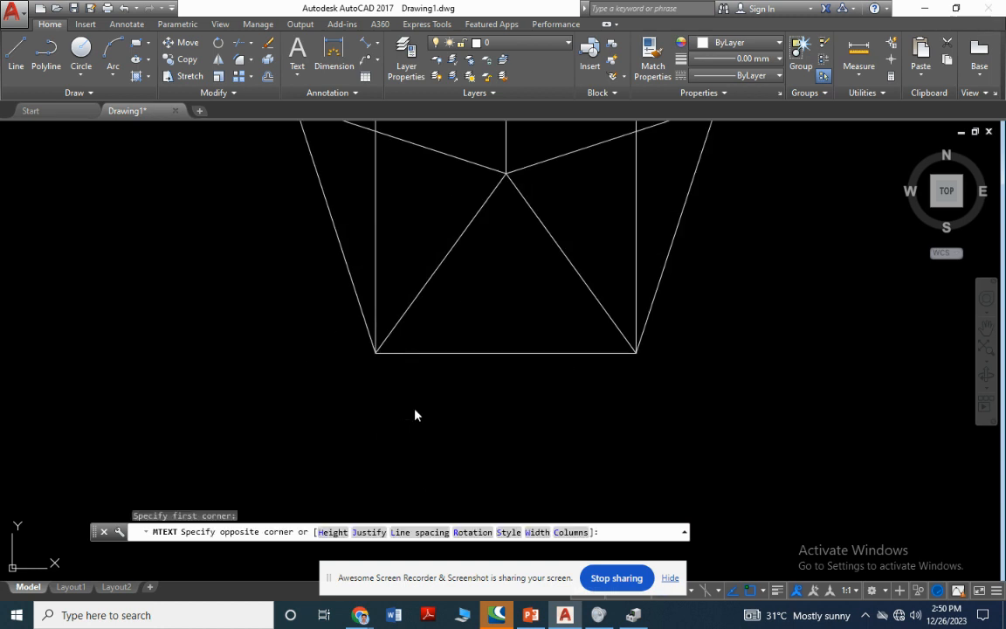
{"action": "left_click", "coordinate": [390, 395]}
{"action": "type", "text": "A"}
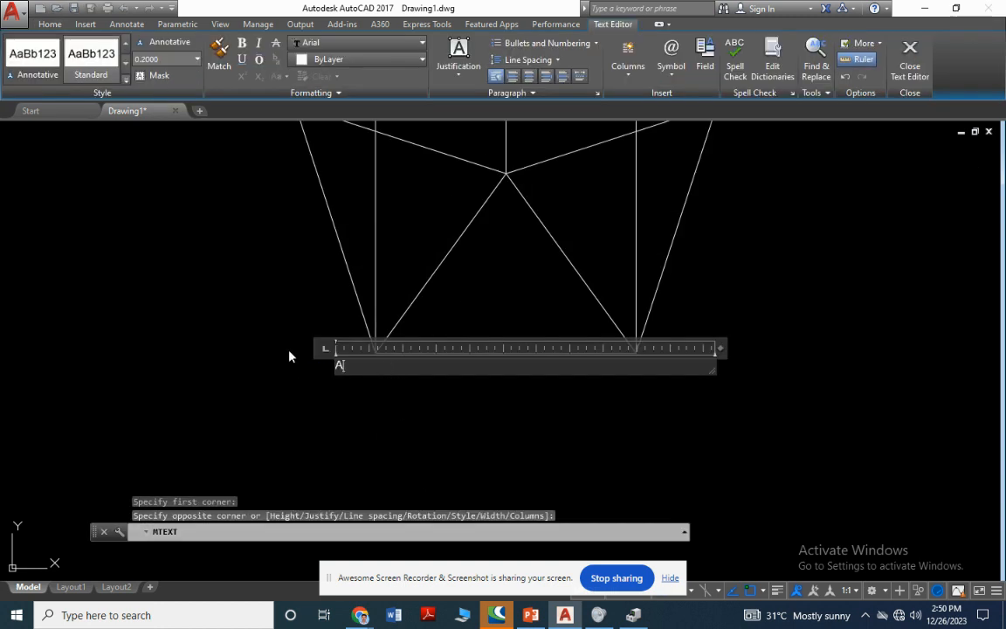
{"action": "left_click_drag", "start_coordinate": [699, 349], "coordinate": [344, 357]}
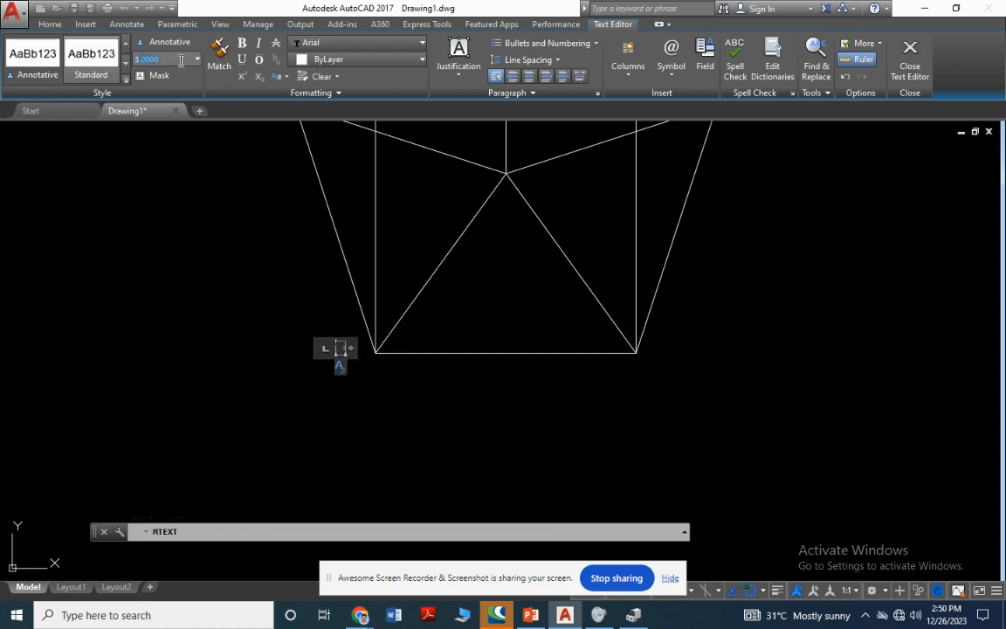
{"action": "key", "text": "Return"}
{"action": "left_click", "coordinate": [606, 411]}
{"action": "scroll", "coordinate": [349, 394], "scroll_direction": "up", "scroll_amount": 4}
{"action": "key", "text": "Escape"}
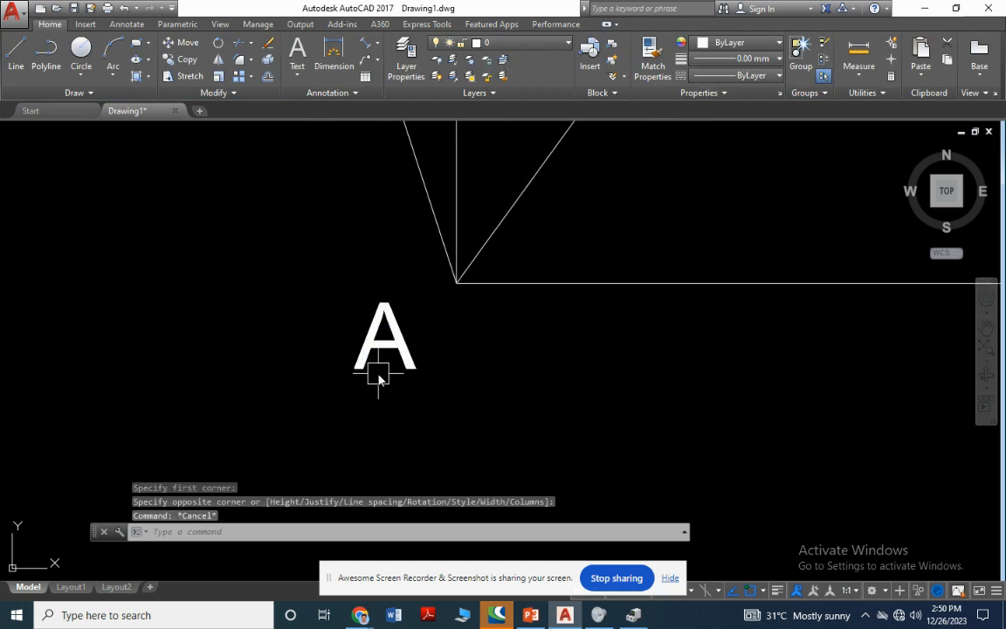
Move the label A beside the pentagon's left corner with ortho mode turned off.
{"action": "left_click", "coordinate": [378, 355]}
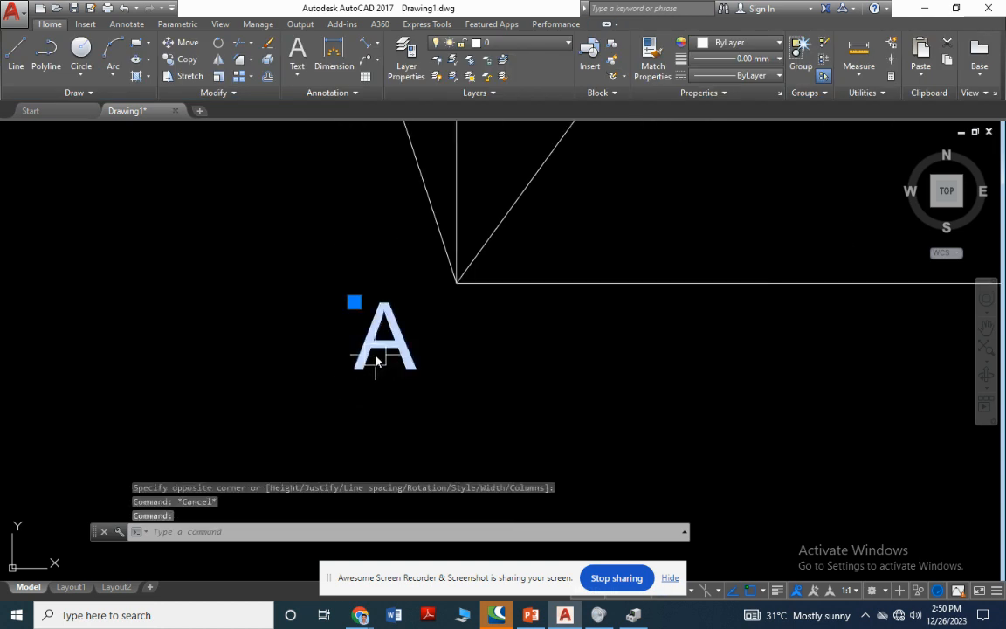
{"action": "key", "text": "m"}
{"action": "key", "text": "Return"}
{"action": "left_click", "coordinate": [380, 345]}
{"action": "scroll", "coordinate": [341, 337], "scroll_direction": "down", "scroll_amount": 3}
{"action": "scroll", "coordinate": [304, 218], "scroll_direction": "up", "scroll_amount": 6}
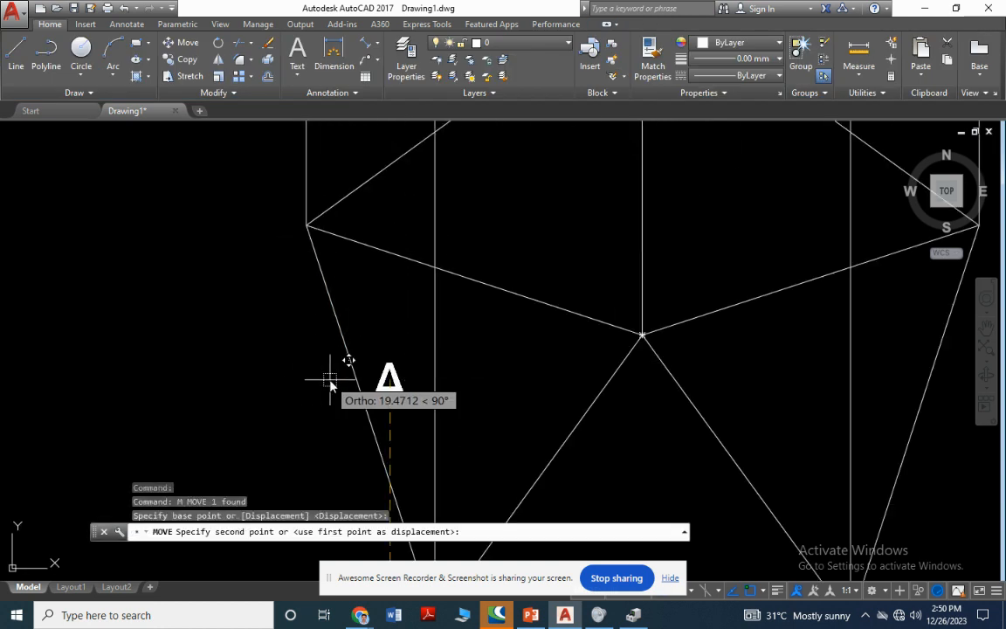
{"action": "key", "text": "F8"}
{"action": "key", "text": "F8"}
{"action": "key", "text": "F8"}
{"action": "key", "text": "F8"}
{"action": "key", "text": "F8"}
{"action": "key", "text": "F8"}
{"action": "key", "text": "F8"}
{"action": "key", "text": "F8"}
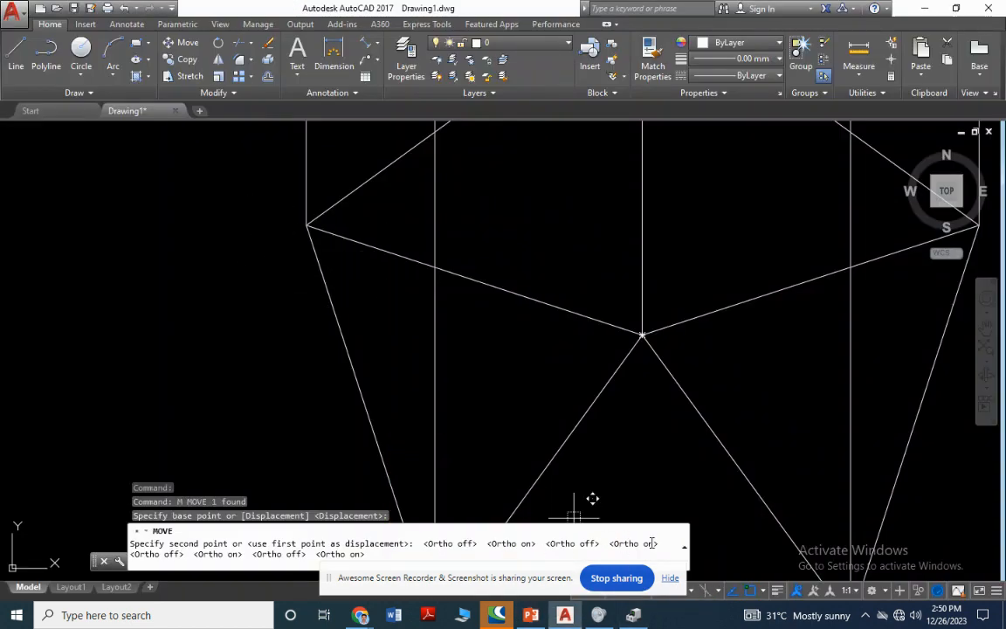
{"action": "left_click", "coordinate": [670, 579]}
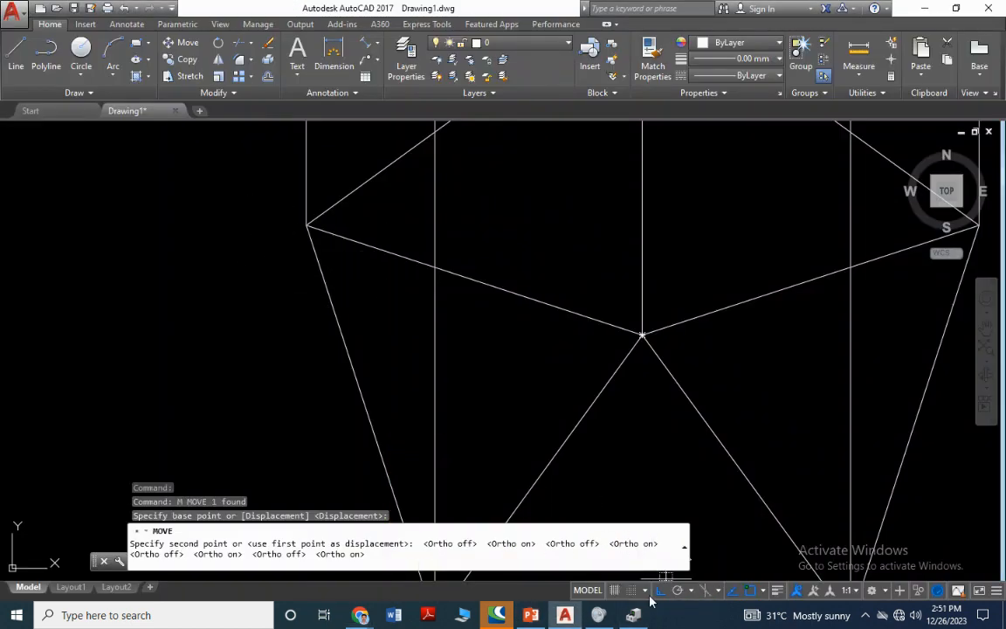
{"action": "key", "text": "Escape"}
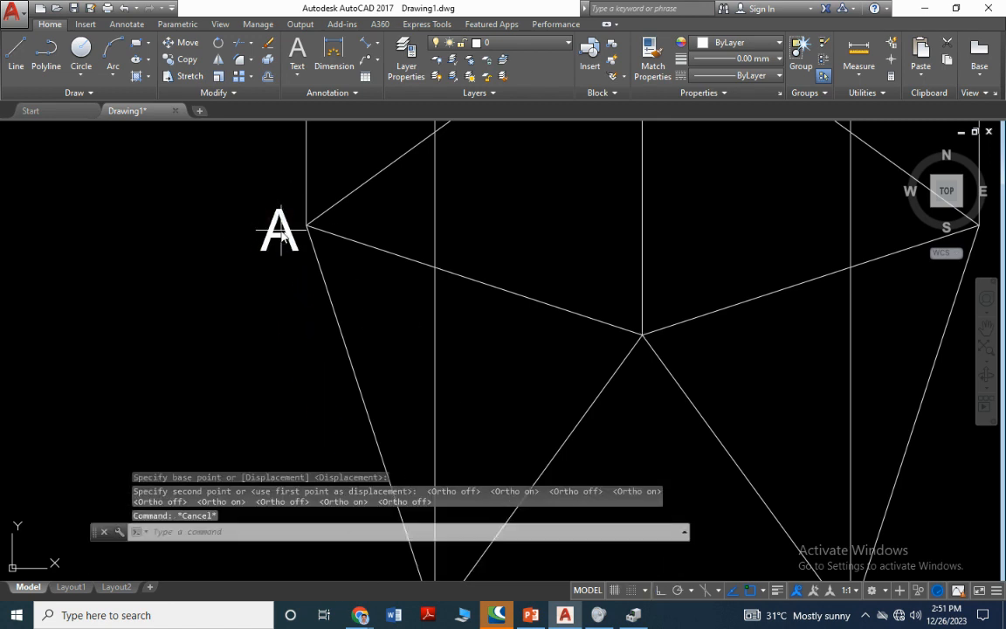
Copy the label A to just below the pentagon's bottom-left and bottom-right corners.
{"action": "type", "text": "co"}
{"action": "key", "text": "Return"}
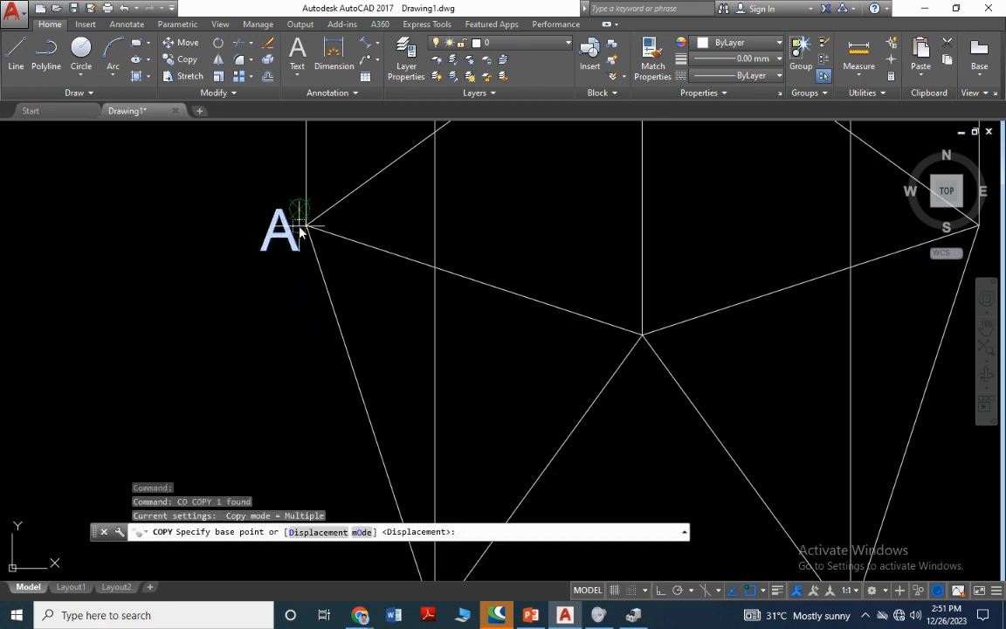
{"action": "left_click", "coordinate": [266, 236]}
{"action": "scroll", "coordinate": [218, 336], "scroll_direction": "down", "scroll_amount": 3}
{"action": "scroll", "coordinate": [217, 292], "scroll_direction": "up", "scroll_amount": 3}
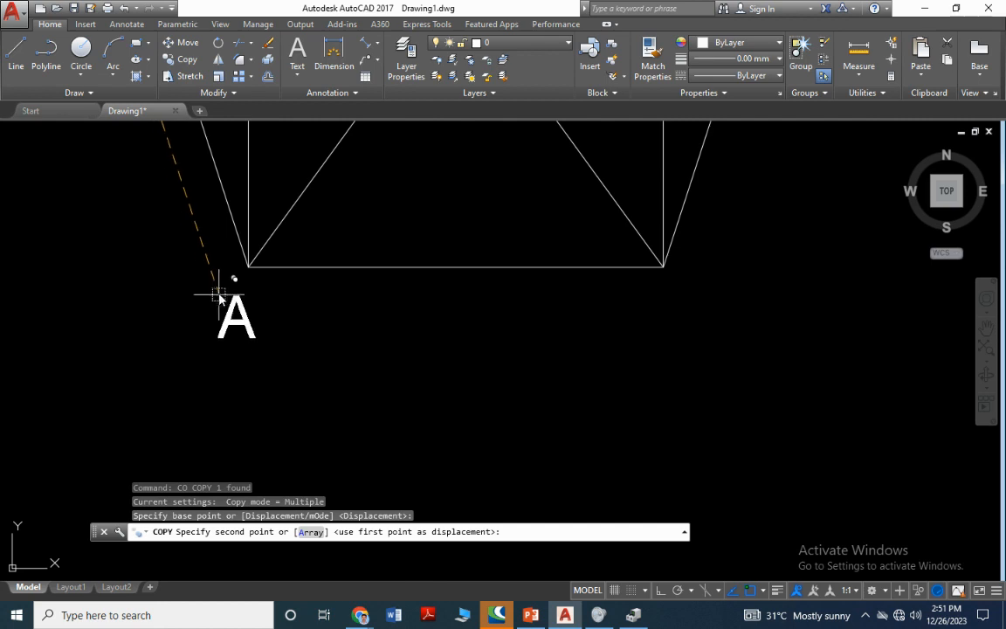
{"action": "left_click", "coordinate": [227, 277]}
{"action": "left_click", "coordinate": [660, 271]}
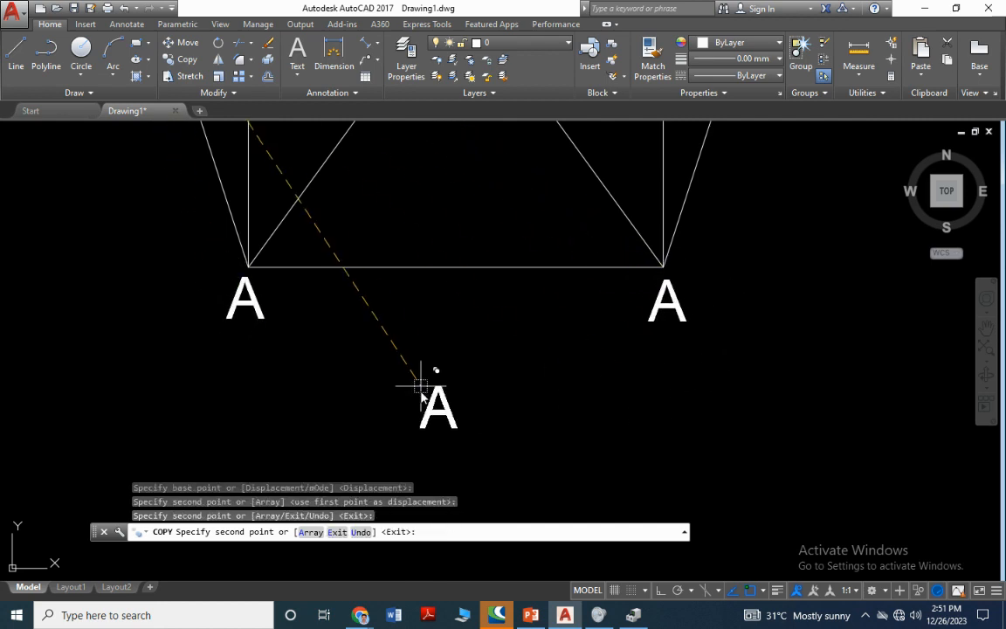
Place two more copies of the label A beside the pentagon's right and top corners.
{"action": "scroll", "coordinate": [420, 406], "scroll_direction": "down", "scroll_amount": 4}
{"action": "left_click", "coordinate": [568, 200]}
{"action": "scroll", "coordinate": [524, 192], "scroll_direction": "up", "scroll_amount": 4}
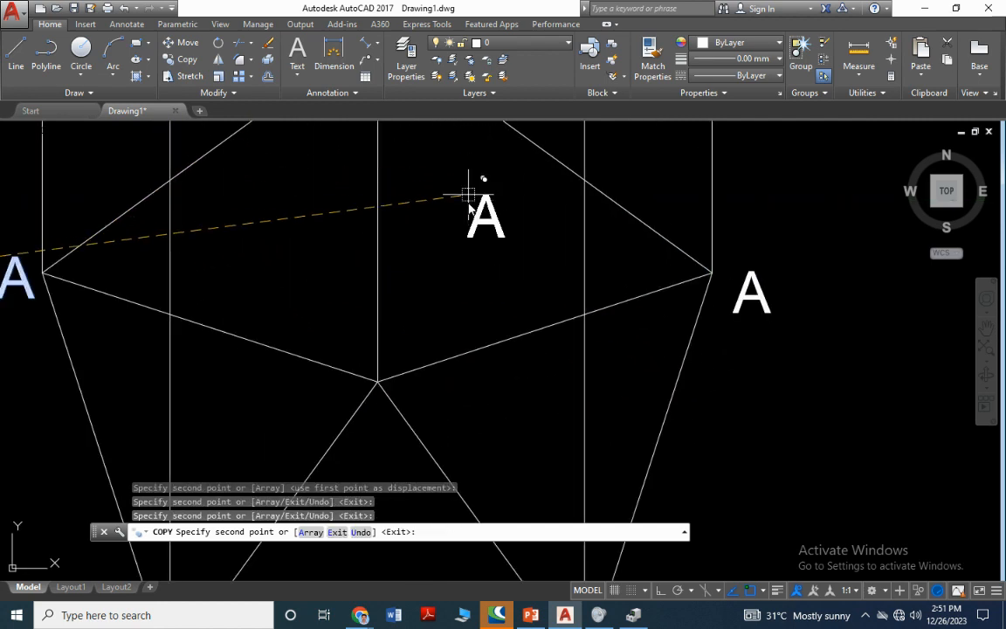
{"action": "scroll", "coordinate": [463, 303], "scroll_direction": "down", "scroll_amount": 2}
{"action": "left_click", "coordinate": [434, 133]}
{"action": "key", "text": "Escape"}
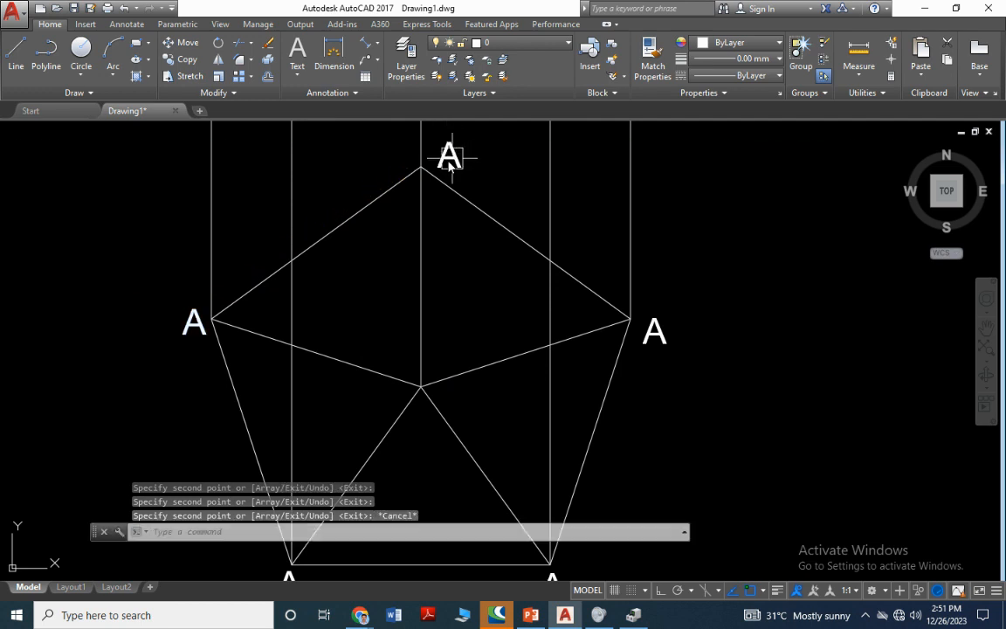
Change the label at the pentagon's bottom-left corner to B.
{"action": "scroll", "coordinate": [293, 318], "scroll_direction": "down", "scroll_amount": 4}
{"action": "scroll", "coordinate": [263, 367], "scroll_direction": "up", "scroll_amount": 6}
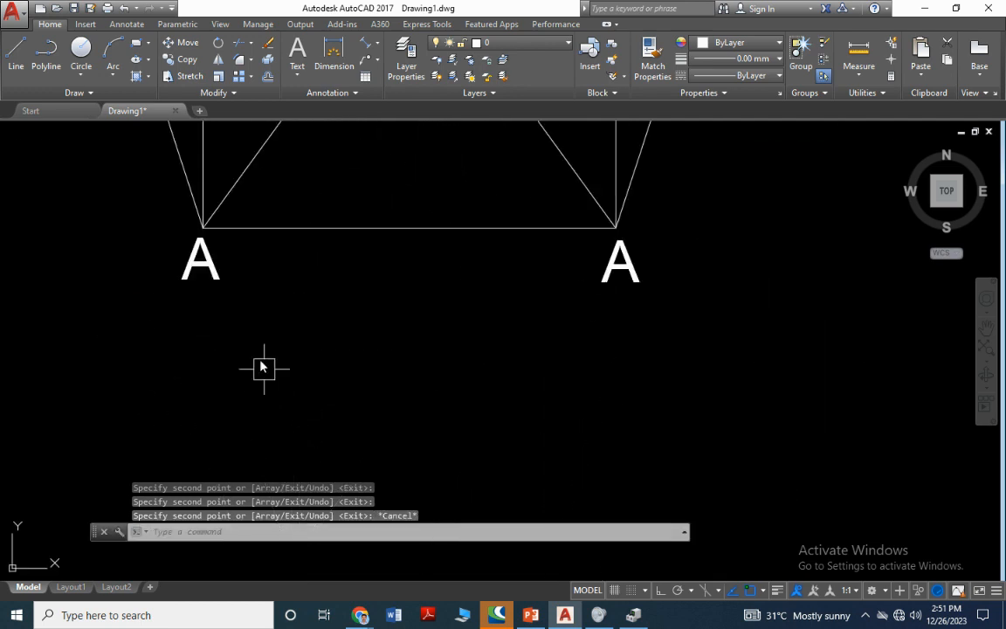
{"action": "double_click", "coordinate": [214, 273]}
{"action": "type", "text": "B"}
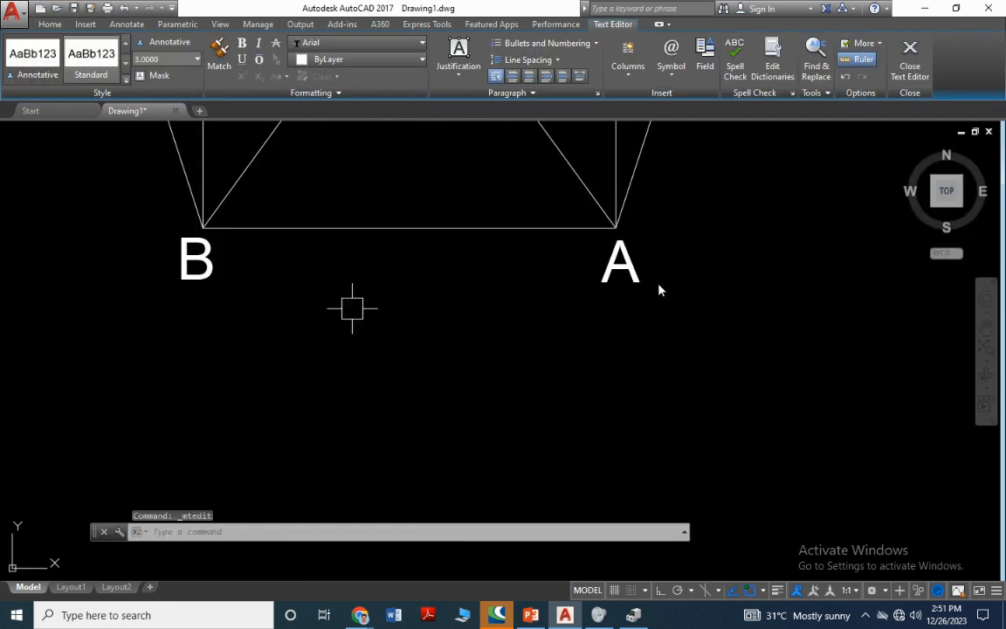
{"action": "left_click", "coordinate": [659, 290]}
Change the label at the pentagon's bottom-right corner to C.
{"action": "double_click", "coordinate": [622, 262]}
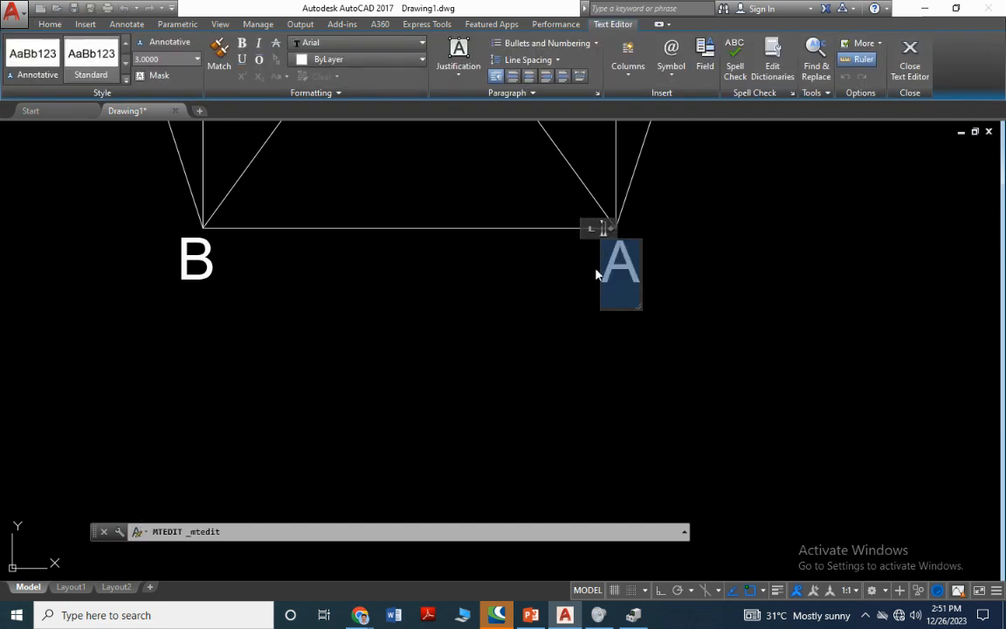
{"action": "type", "text": "C"}
{"action": "left_click", "coordinate": [687, 299]}
{"action": "scroll", "coordinate": [687, 299], "scroll_direction": "down", "scroll_amount": 3}
{"action": "scroll", "coordinate": [658, 233], "scroll_direction": "up", "scroll_amount": 4}
Change the label beside the pentagon's right corner to D.
{"action": "left_click", "coordinate": [699, 179]}
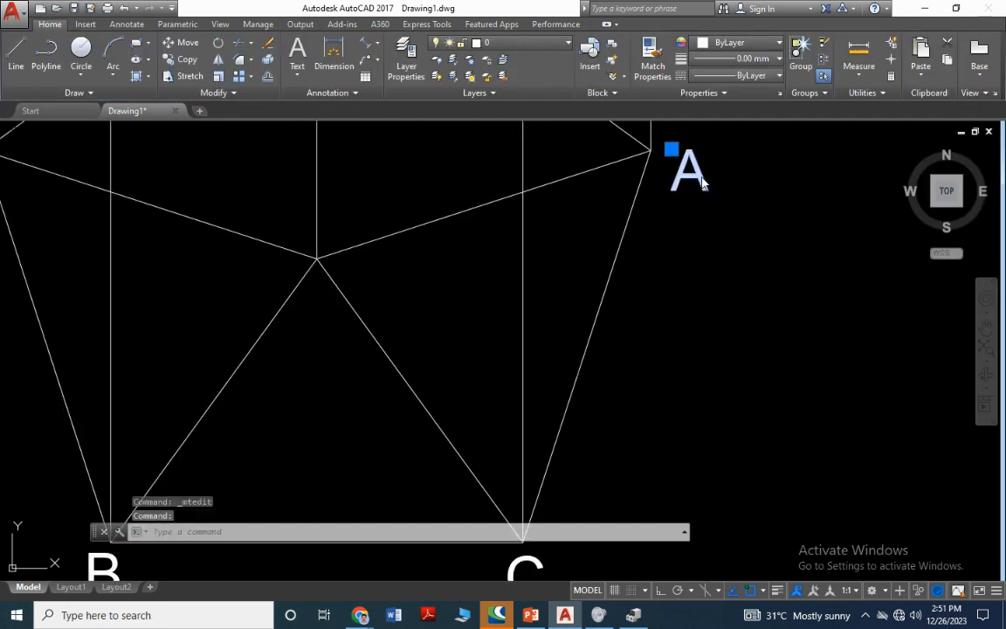
{"action": "double_click", "coordinate": [689, 171]}
{"action": "type", "text": "D"}
{"action": "left_click", "coordinate": [710, 247]}
{"action": "scroll", "coordinate": [707, 262], "scroll_direction": "down", "scroll_amount": 3}
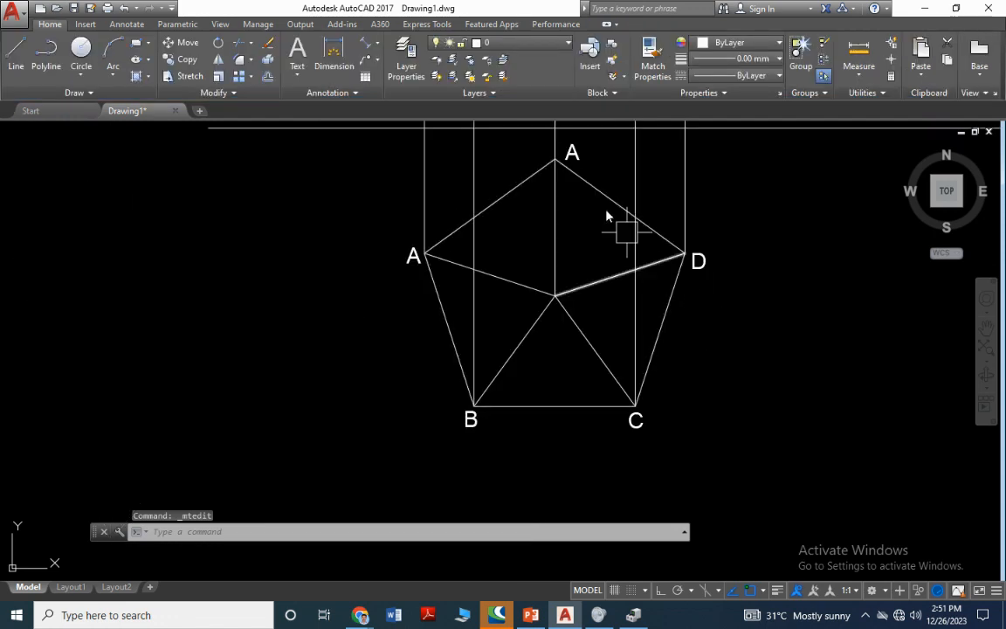
Change the label at the pentagon's top corner to E.
{"action": "scroll", "coordinate": [570, 146], "scroll_direction": "up", "scroll_amount": 4}
{"action": "left_click", "coordinate": [574, 147]}
{"action": "double_click", "coordinate": [576, 150]}
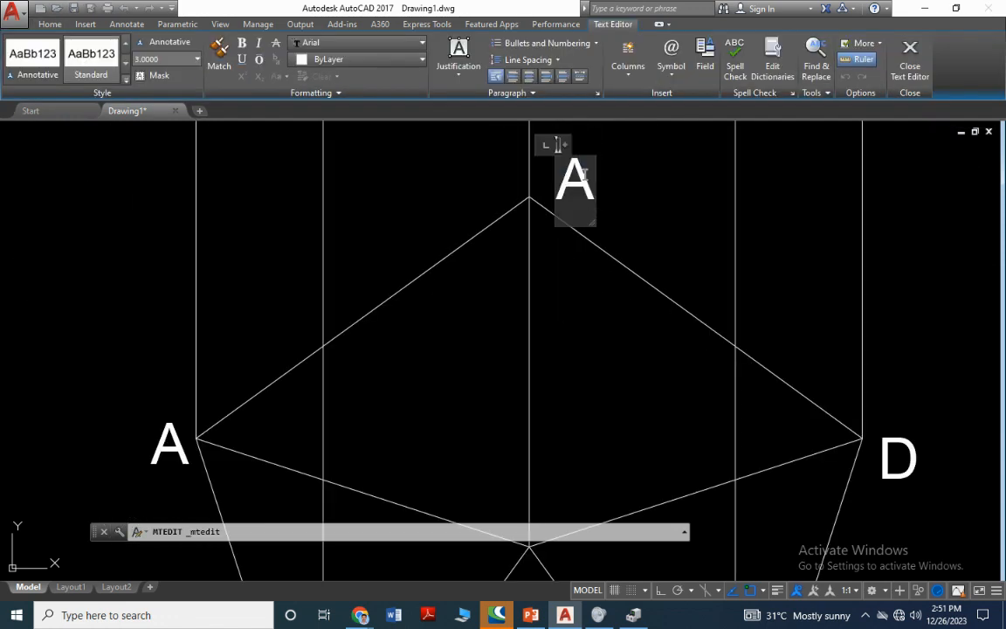
{"action": "type", "text": "E"}
{"action": "left_click", "coordinate": [550, 393]}
{"action": "scroll", "coordinate": [543, 395], "scroll_direction": "down", "scroll_amount": 4}
{"action": "scroll", "coordinate": [559, 384], "scroll_direction": "up", "scroll_amount": 3}
{"action": "scroll", "coordinate": [584, 371], "scroll_direction": "down", "scroll_amount": 4}
{"action": "scroll", "coordinate": [564, 355], "scroll_direction": "up", "scroll_amount": 3}
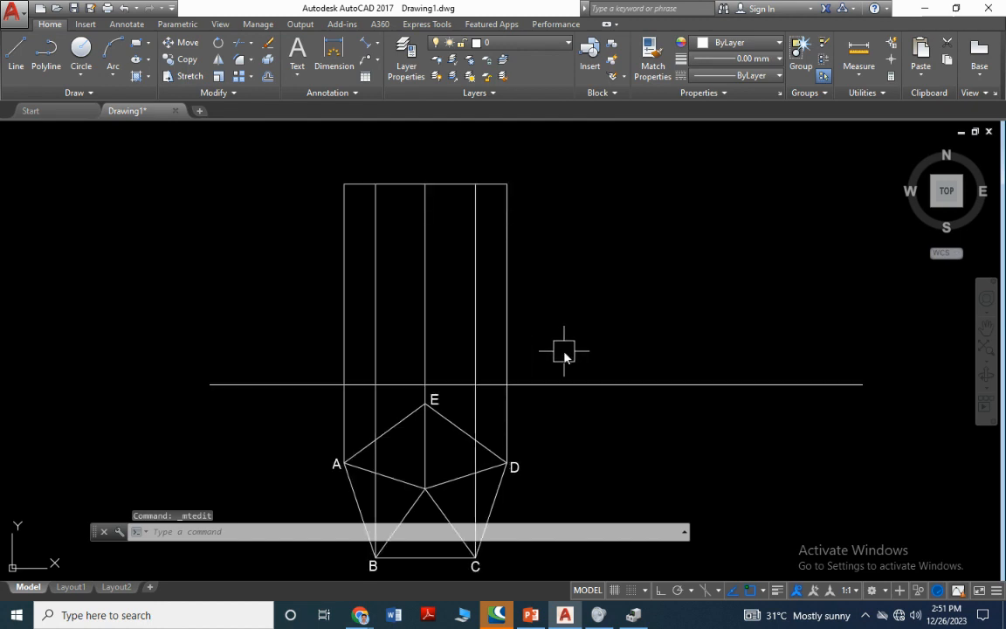
Draw a vertical line right of the front view, from the height of its top edge down to the ground line.
{"action": "type", "text": "L"}
{"action": "key", "text": "Return"}
{"action": "left_click", "coordinate": [574, 184]}
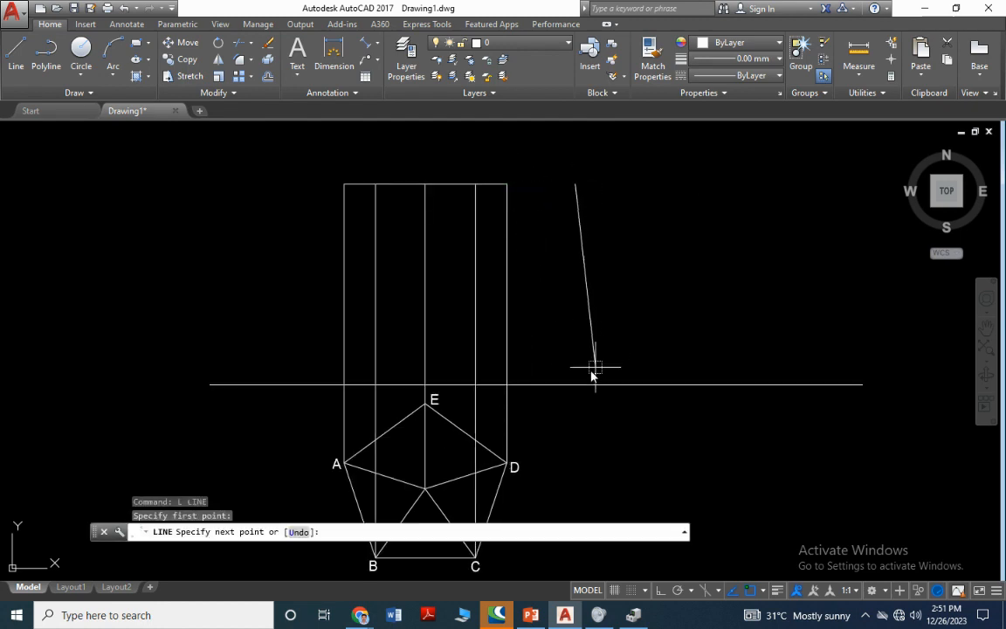
{"action": "left_click", "coordinate": [575, 384]}
{"action": "key", "text": "Escape"}
Offset the vertical line to the right five times at 30 mm spacing.
{"action": "type", "text": "O"}
{"action": "key", "text": "Return"}
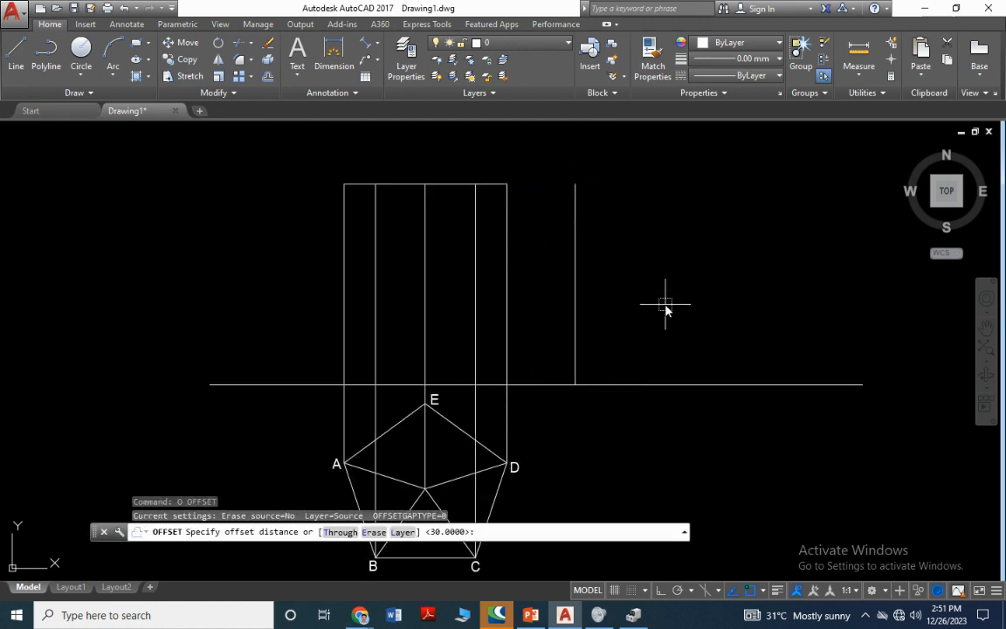
{"action": "key", "text": "Return"}
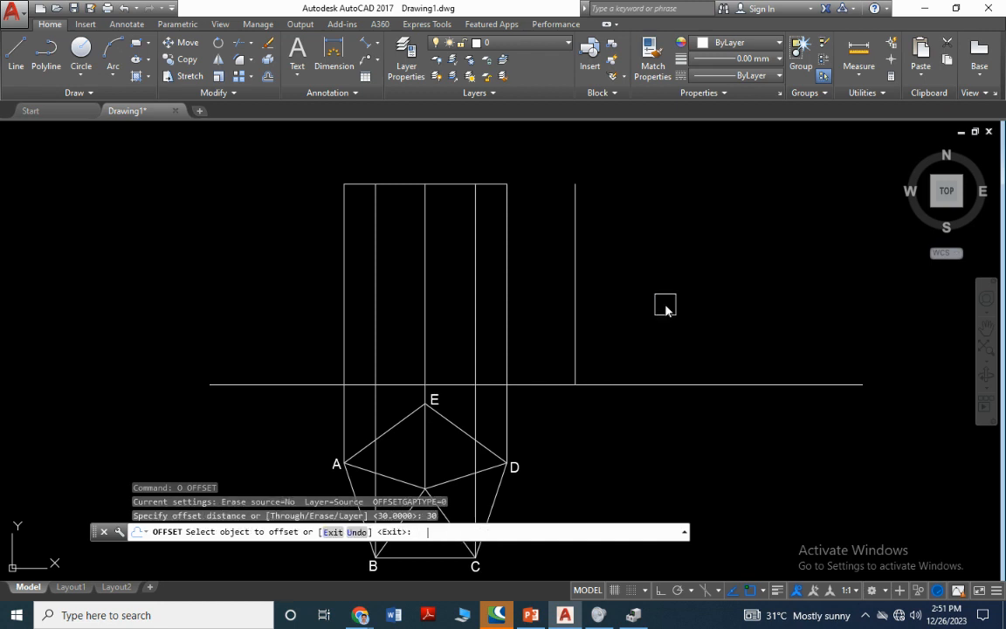
{"action": "left_click", "coordinate": [572, 294]}
{"action": "left_click", "coordinate": [617, 296]}
{"action": "left_click", "coordinate": [673, 301]}
{"action": "left_click", "coordinate": [736, 306]}
{"action": "scroll", "coordinate": [706, 284], "scroll_direction": "down", "scroll_amount": 3}
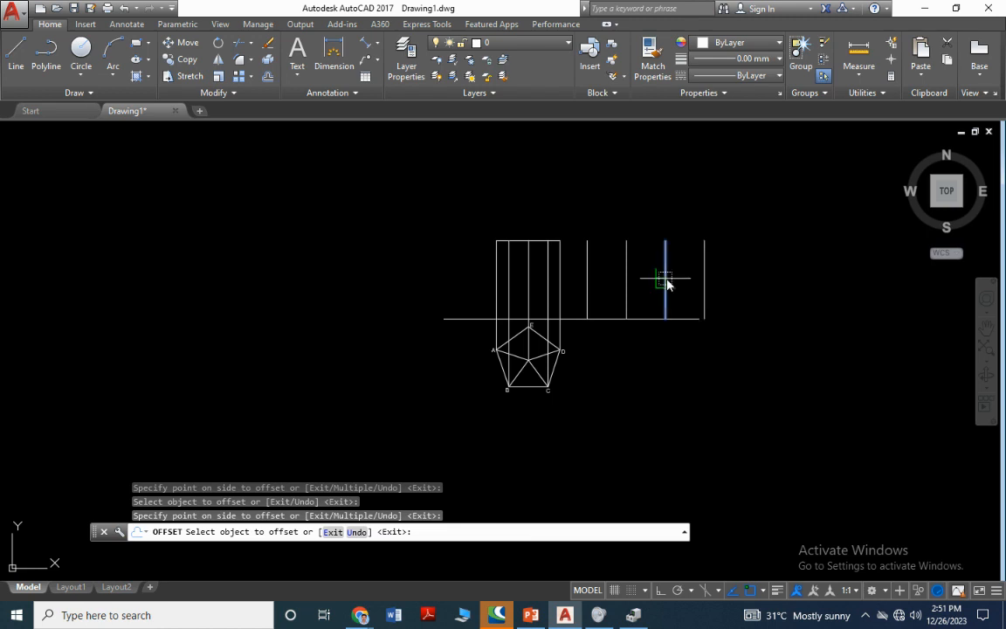
{"action": "left_click", "coordinate": [711, 281]}
{"action": "left_click", "coordinate": [740, 281]}
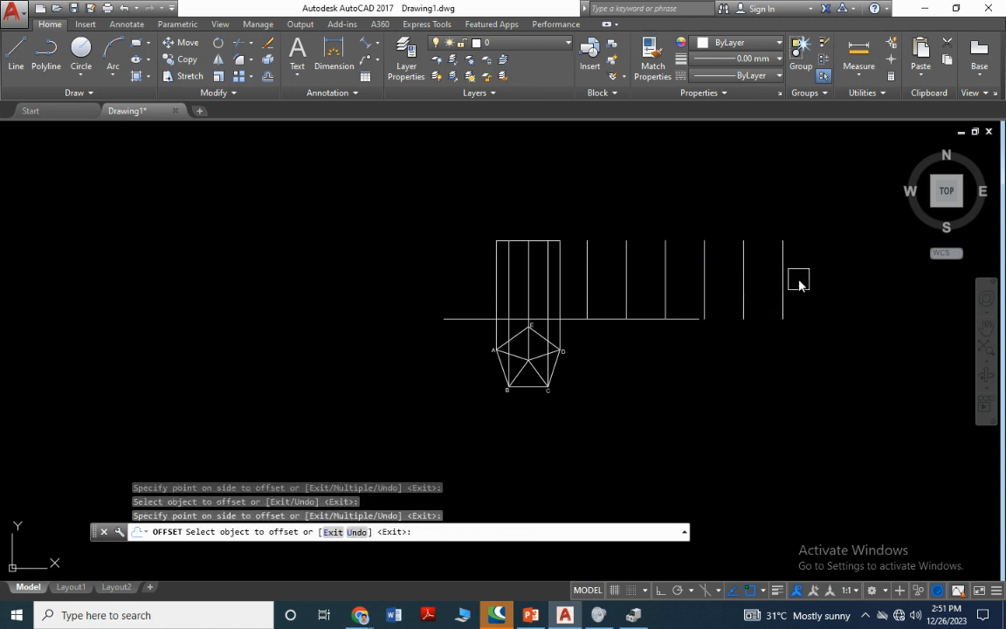
{"action": "key", "text": "Escape"}
Stretch the ground line's right end to the lower end of the last offset line.
{"action": "scroll", "coordinate": [651, 331], "scroll_direction": "up", "scroll_amount": 4}
{"action": "left_click", "coordinate": [742, 300]}
{"action": "left_click", "coordinate": [775, 300]}
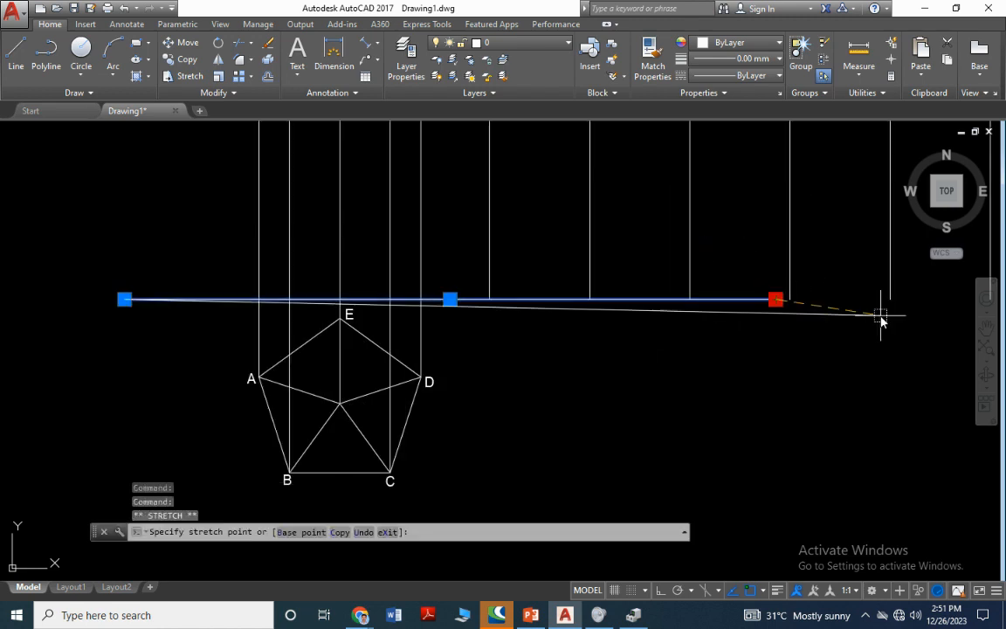
{"action": "middle_click_drag", "start_coordinate": [698, 324], "coordinate": [480, 359]}
{"action": "left_click", "coordinate": [905, 313]}
{"action": "key", "text": "Escape"}
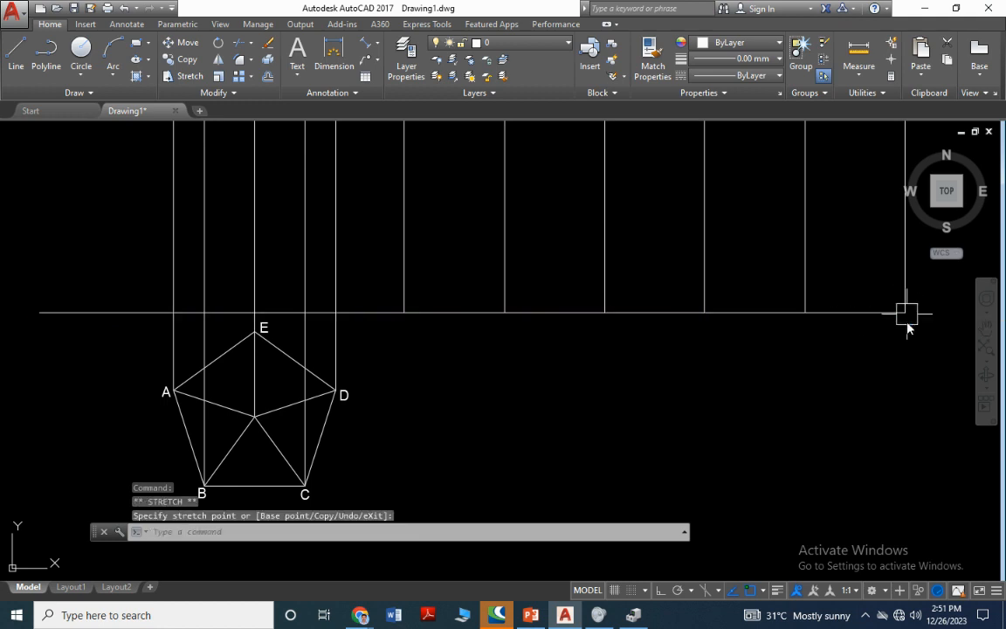
Draw connected lines through the upper ends of all six vertical lines to close the top of the development.
{"action": "scroll", "coordinate": [272, 347], "scroll_direction": "down", "scroll_amount": 8}
{"action": "scroll", "coordinate": [271, 347], "scroll_direction": "up", "scroll_amount": 8}
{"action": "type", "text": "l"}
{"action": "key", "text": "Return"}
{"action": "left_click", "coordinate": [140, 290]}
{"action": "left_click", "coordinate": [202, 289]}
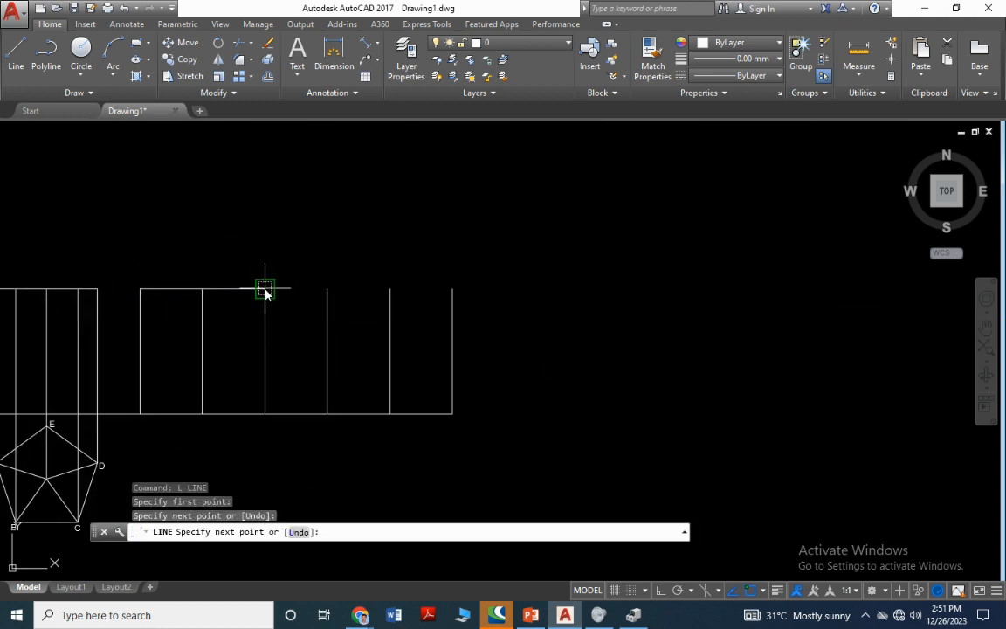
{"action": "left_click", "coordinate": [265, 289]}
{"action": "left_click", "coordinate": [328, 289]}
{"action": "left_click", "coordinate": [390, 289]}
{"action": "left_click", "coordinate": [452, 289]}
{"action": "key", "text": "Escape"}
{"action": "scroll", "coordinate": [588, 339], "scroll_direction": "down", "scroll_amount": 6}
{"action": "scroll", "coordinate": [533, 339], "scroll_direction": "up", "scroll_amount": 8}
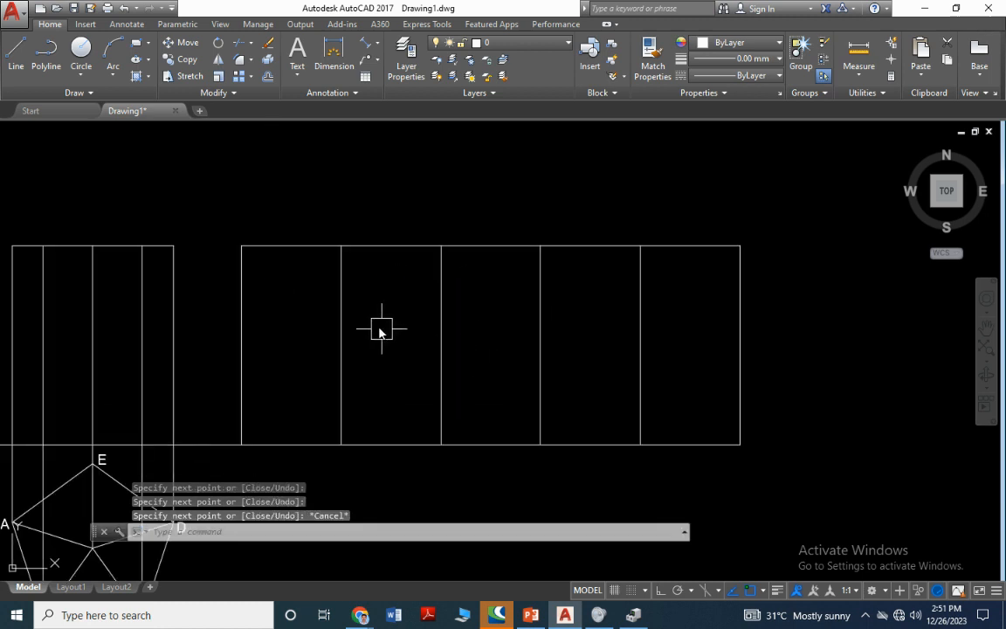
{"action": "key", "text": "Escape"}
{"action": "scroll", "coordinate": [332, 330], "scroll_direction": "down", "scroll_amount": 6}
{"action": "scroll", "coordinate": [209, 374], "scroll_direction": "up", "scroll_amount": 4}
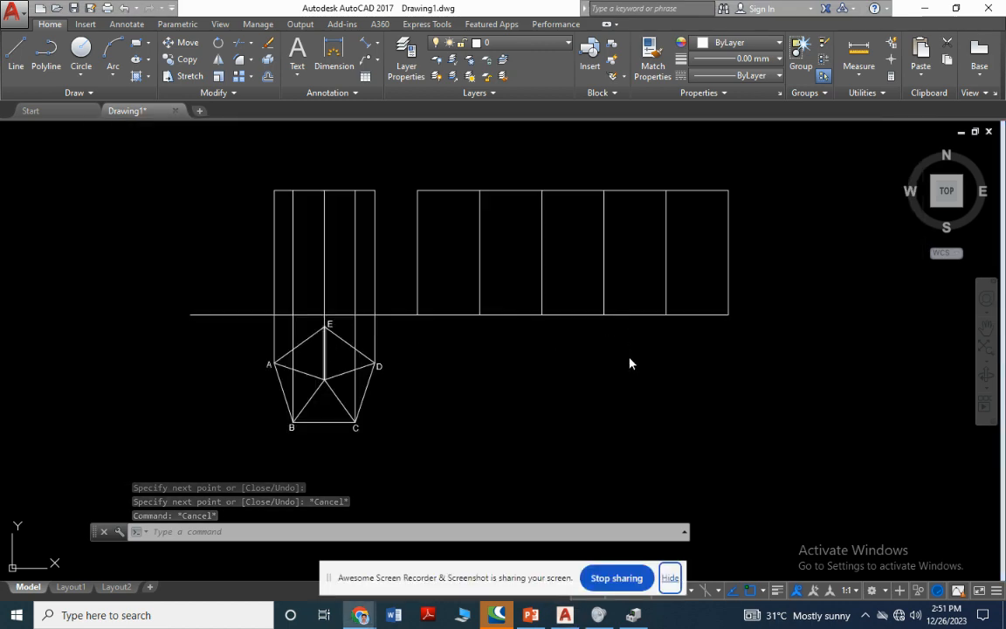
Check the cutting plane's angle and its height on the axis in the PowerPoint problem statement, and return to AutoCAD.
{"action": "key", "text": "alt+Tab"}
{"action": "key", "text": "alt+Tab"}
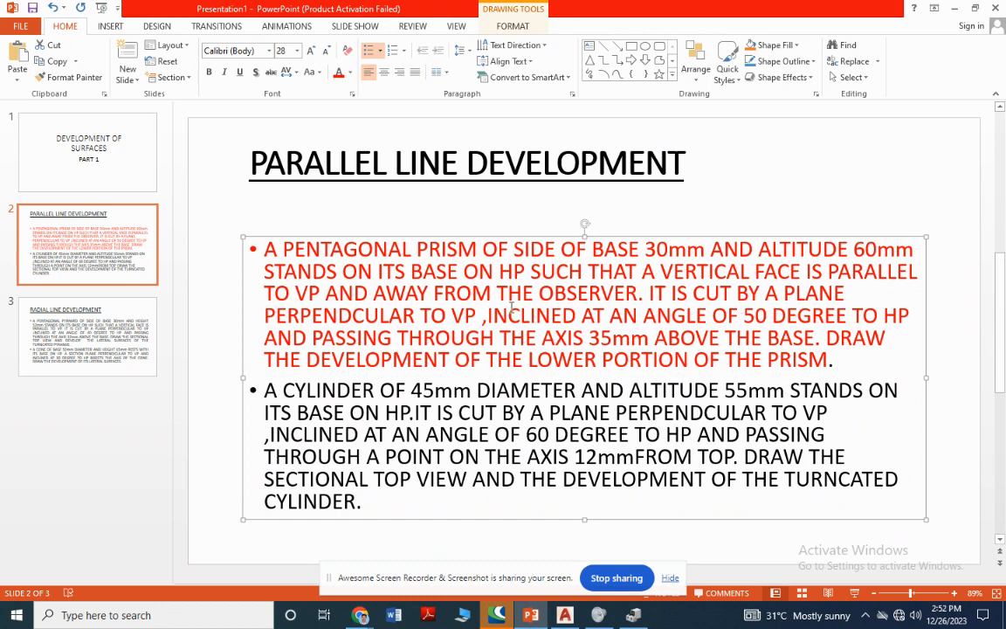
{"action": "left_click_drag", "start_coordinate": [742, 316], "coordinate": [883, 317]}
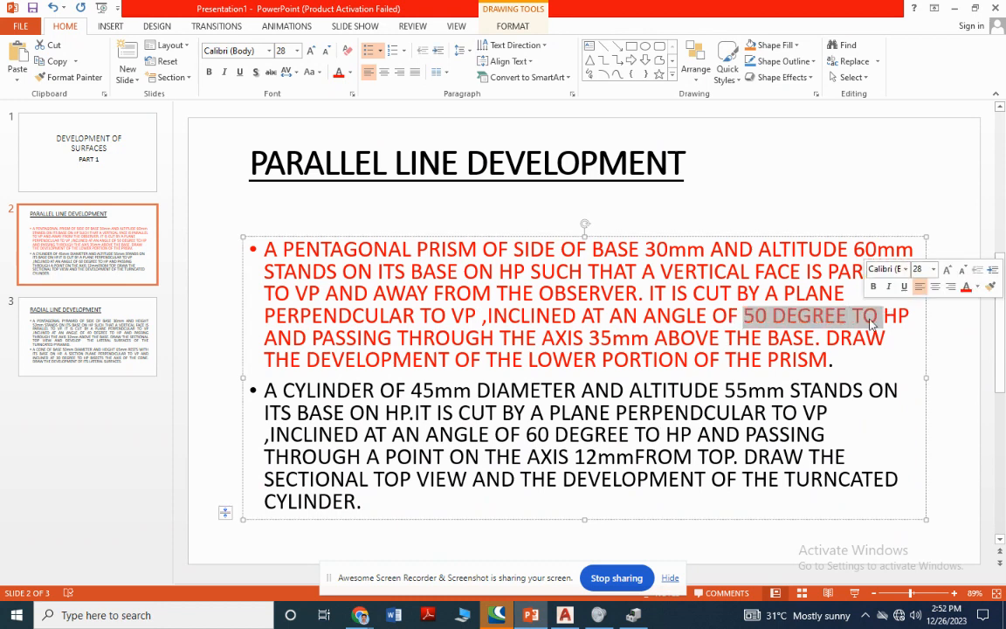
{"action": "left_click_drag", "start_coordinate": [588, 338], "coordinate": [654, 340]}
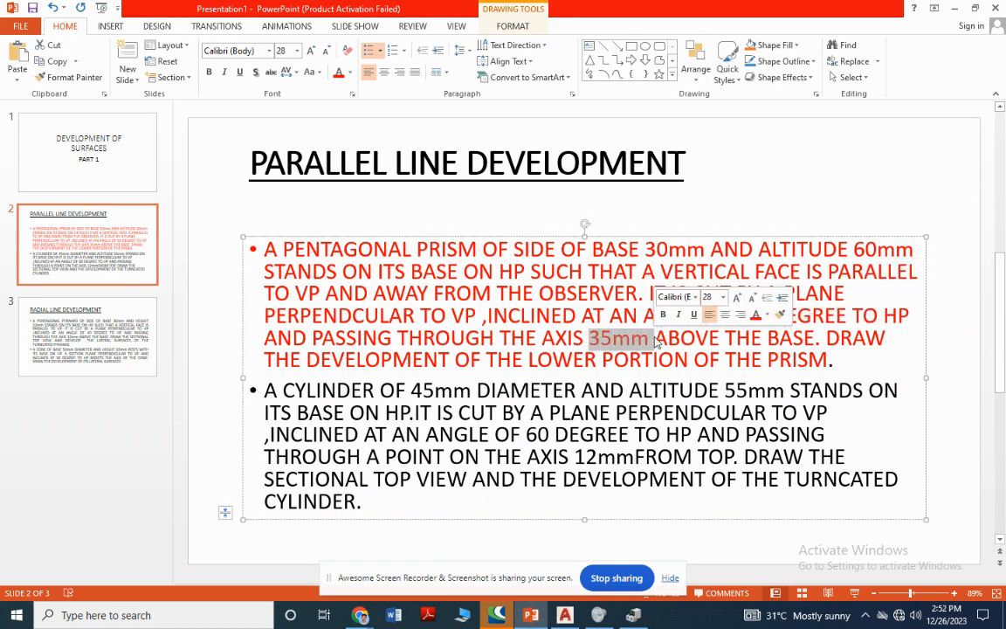
{"action": "left_click", "coordinate": [564, 615]}
Try to draw a 35 mm line up the front view's axis from the ground line, and erase it.
{"action": "type", "text": "L"}
{"action": "key", "text": "Return"}
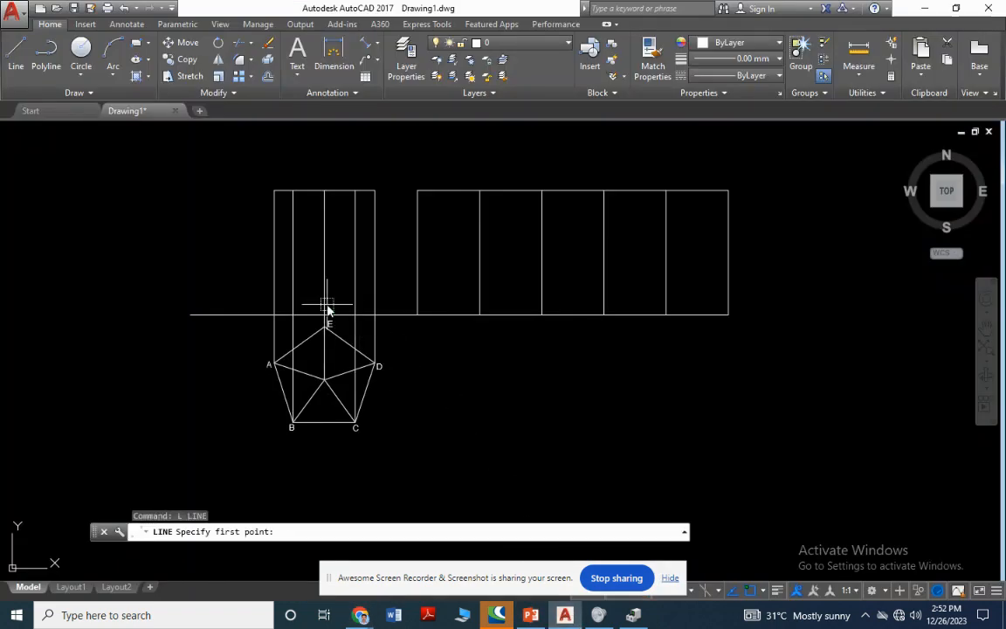
{"action": "left_click", "coordinate": [324, 316]}
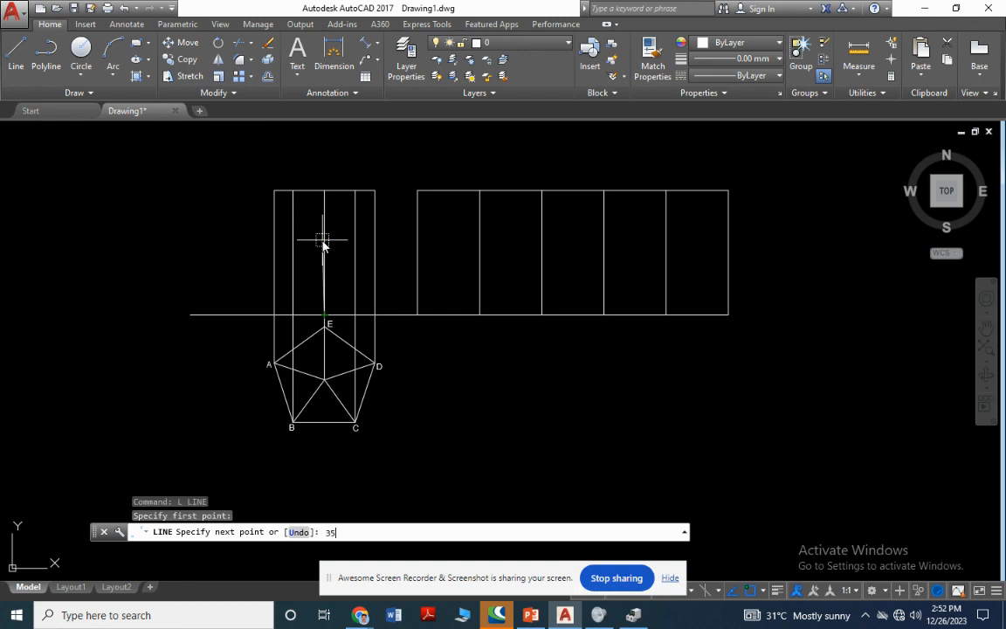
{"action": "type", "text": "35"}
{"action": "key", "text": "Return"}
{"action": "scroll", "coordinate": [502, 265], "scroll_direction": "up", "scroll_amount": 6}
{"action": "scroll", "coordinate": [434, 258], "scroll_direction": "down", "scroll_amount": 5}
{"action": "key", "text": "Escape"}
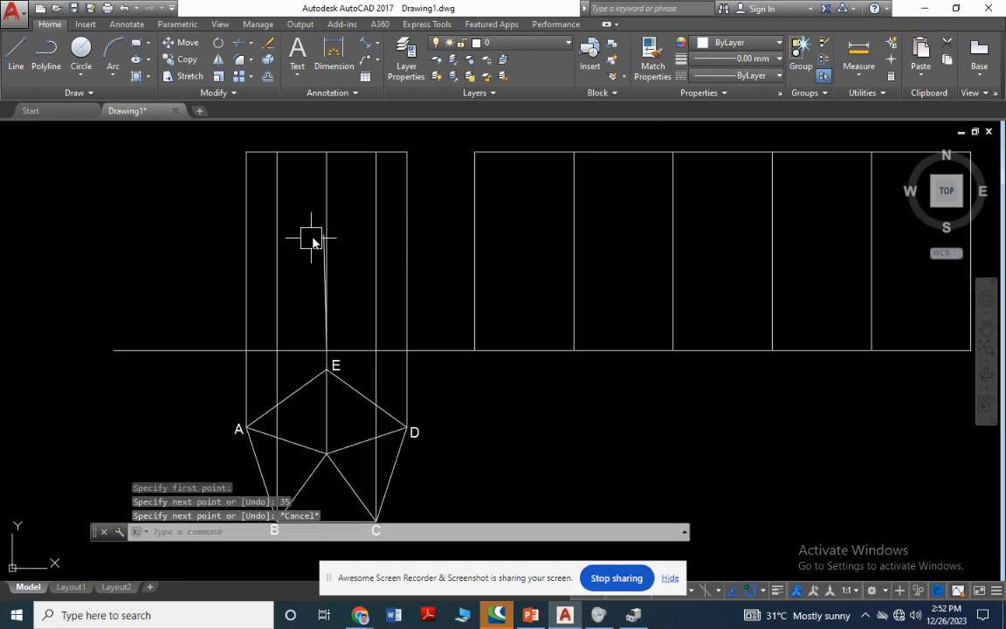
{"action": "left_click", "coordinate": [320, 240]}
{"action": "key", "text": "Delete"}
Draw a 35 mm line up the axis from the ground line, continued horizontally past the front view's left edge with ortho mode on.
{"action": "type", "text": "l"}
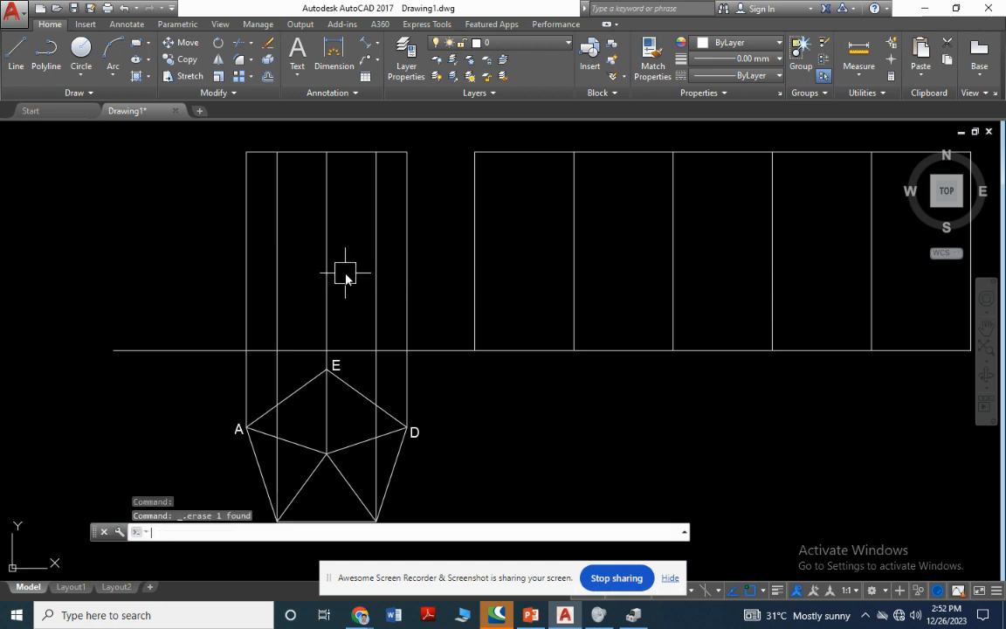
{"action": "key", "text": "Return"}
{"action": "left_click_drag", "start_coordinate": [453, 584], "coordinate": [344, 576]}
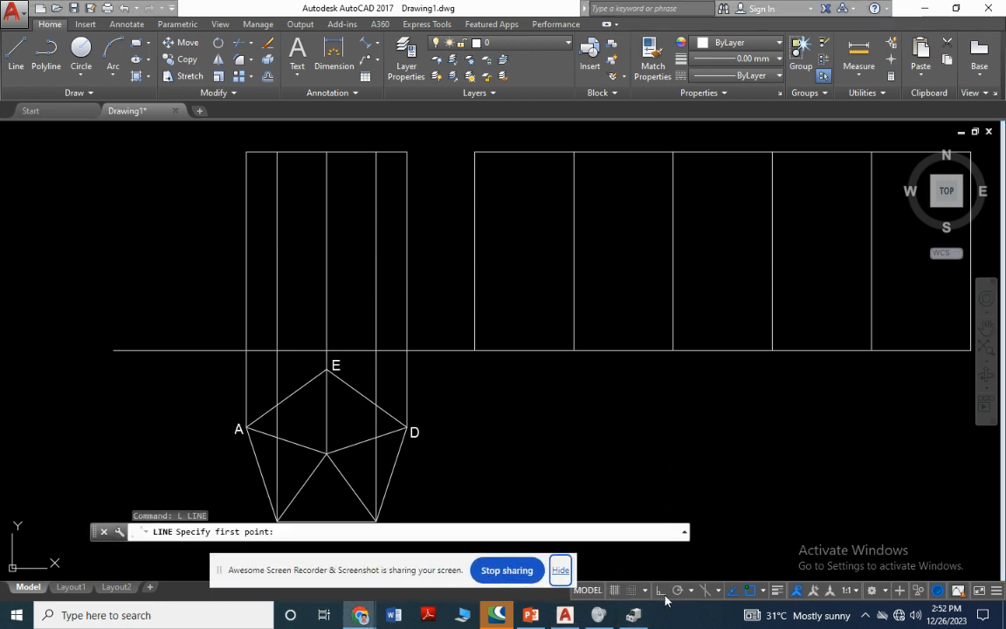
{"action": "left_click", "coordinate": [327, 351]}
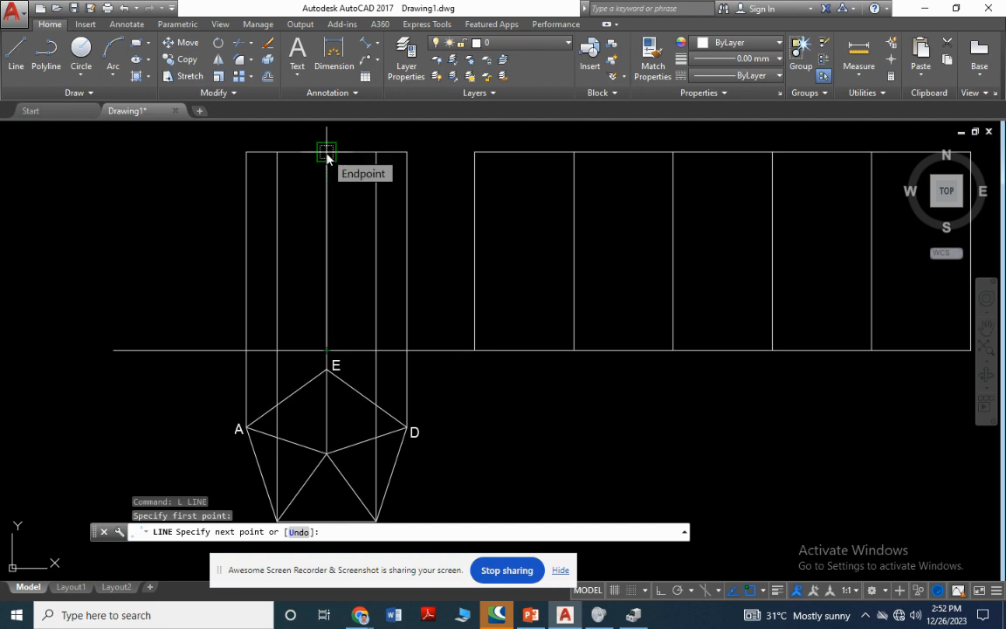
{"action": "type", "text": "35"}
{"action": "key", "text": "Return"}
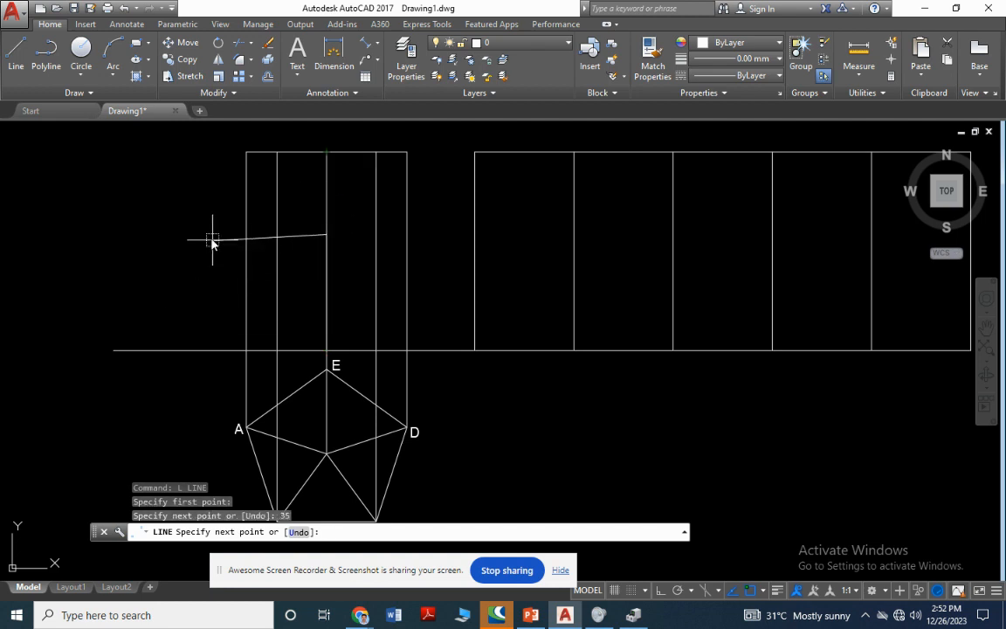
{"action": "left_click", "coordinate": [661, 590]}
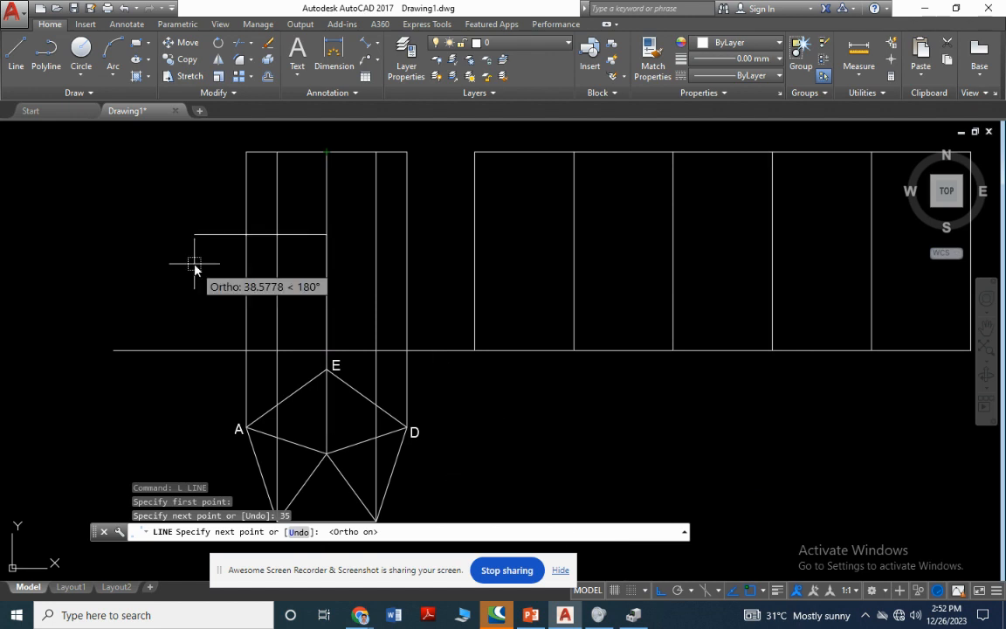
{"action": "left_click", "coordinate": [151, 234]}
{"action": "key", "text": "Escape"}
Draw a 100 mm line at 50 degrees from the 35 mm point on the axis, with ortho mode off.
{"action": "middle_click_drag", "start_coordinate": [217, 196], "coordinate": [315, 253]}
{"action": "type", "text": "l"}
{"action": "key", "text": "Return"}
{"action": "left_click", "coordinate": [424, 291]}
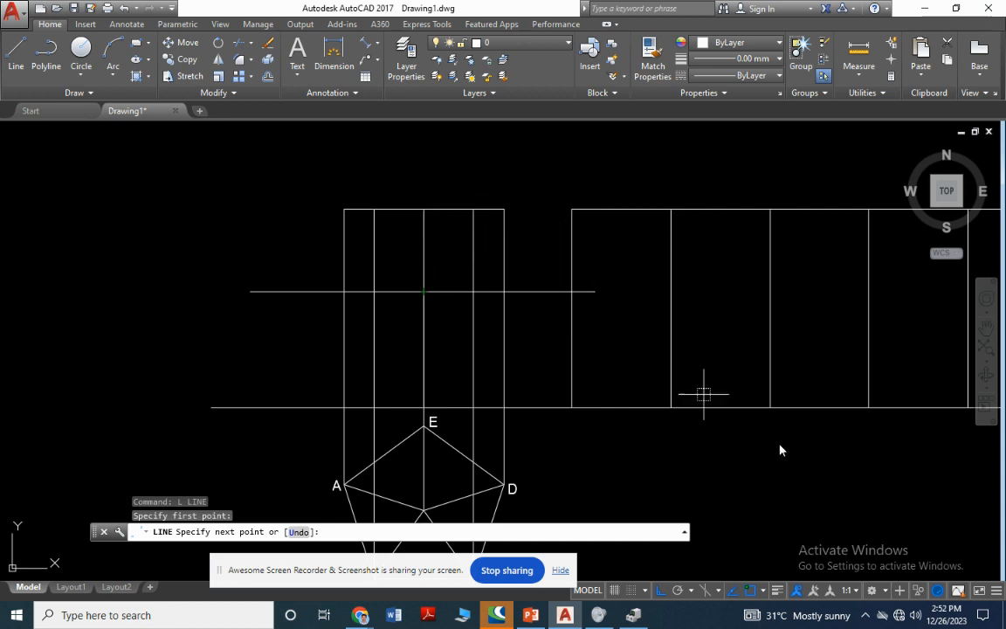
{"action": "type", "text": "@100<50"}
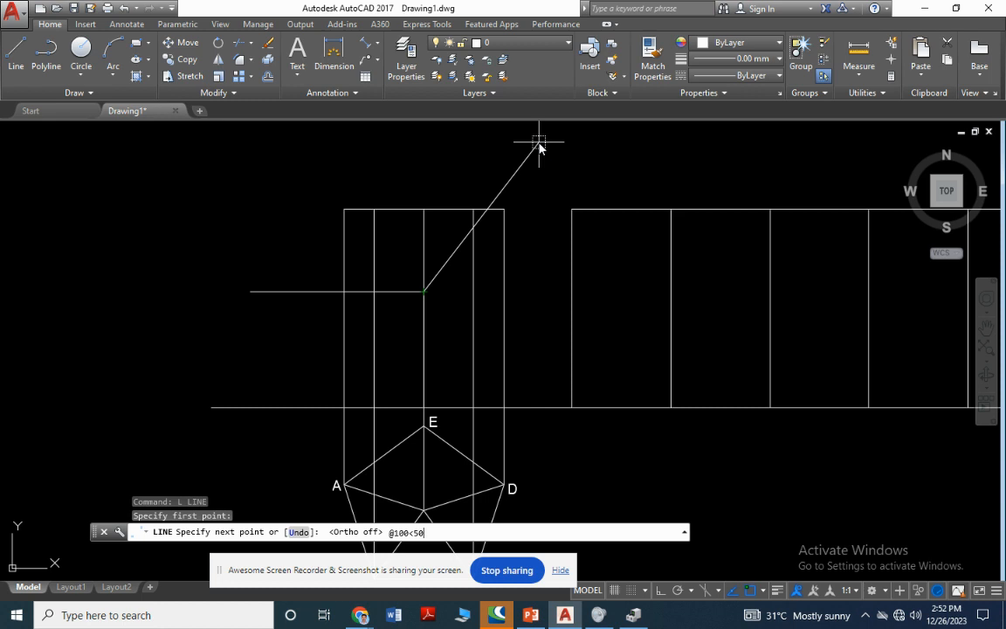
{"action": "key", "text": "Return"}
{"action": "key", "text": "Escape"}
Move the inclined line by its midpoint onto the 35 mm point on the axis.
{"action": "left_click", "coordinate": [530, 167]}
{"action": "scroll", "coordinate": [528, 212], "scroll_direction": "down", "scroll_amount": 2}
{"action": "type", "text": "m"}
{"action": "key", "text": "Return"}
{"action": "left_click", "coordinate": [533, 191]}
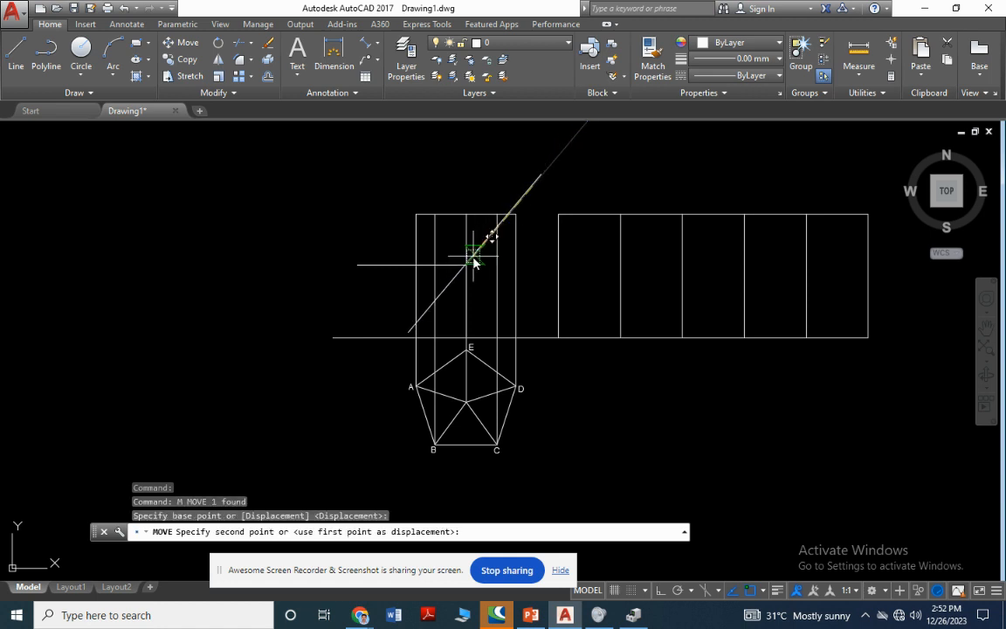
{"action": "left_click", "coordinate": [466, 264]}
{"action": "key", "text": "Escape"}
Erase the horizontal construction line running left from the 35 mm point on the axis.
{"action": "left_click", "coordinate": [371, 267]}
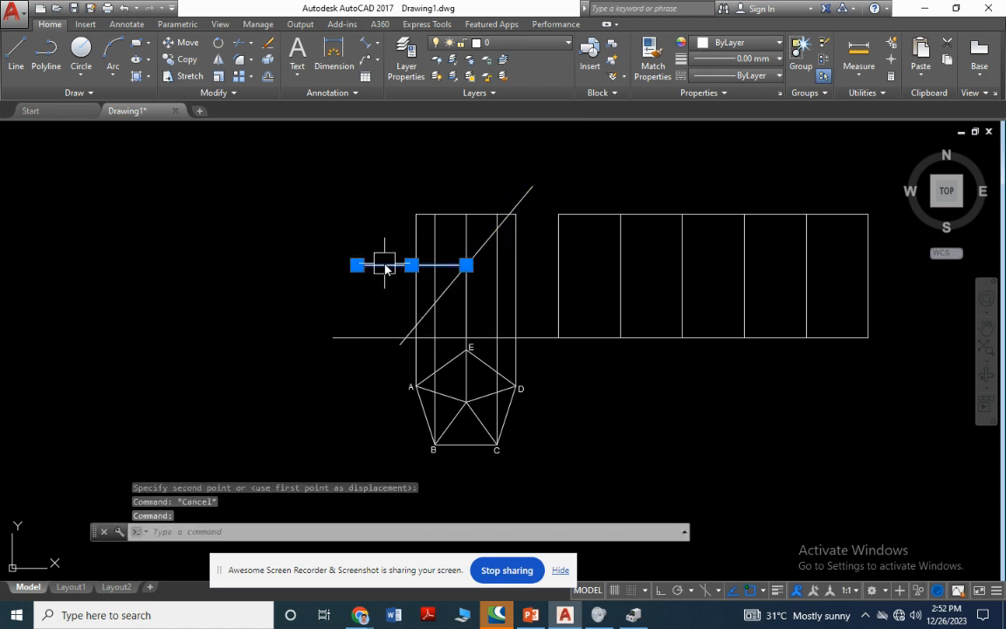
{"action": "key", "text": "Delete"}
{"action": "scroll", "coordinate": [494, 323], "scroll_direction": "up", "scroll_amount": 2}
{"action": "scroll", "coordinate": [405, 258], "scroll_direction": "down", "scroll_amount": 2}
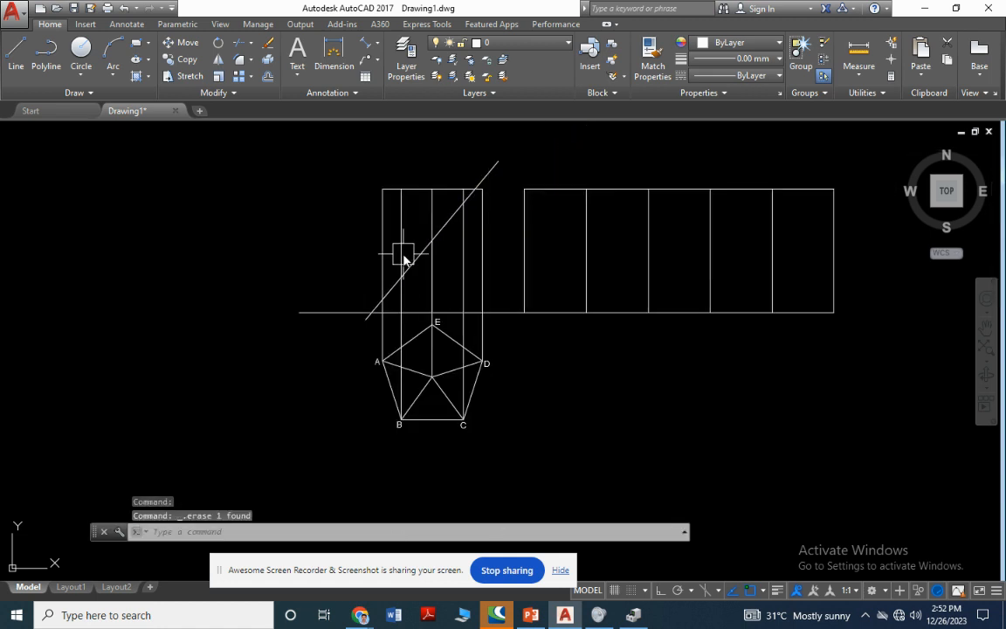
Examine where the inclined cutting line crosses the front view's edges and how those edges relate to the labelled pentagon corners.
{"action": "scroll", "coordinate": [515, 270], "scroll_direction": "up", "scroll_amount": 2}
{"action": "scroll", "coordinate": [469, 327], "scroll_direction": "down", "scroll_amount": 6}
{"action": "scroll", "coordinate": [468, 328], "scroll_direction": "up", "scroll_amount": 8}
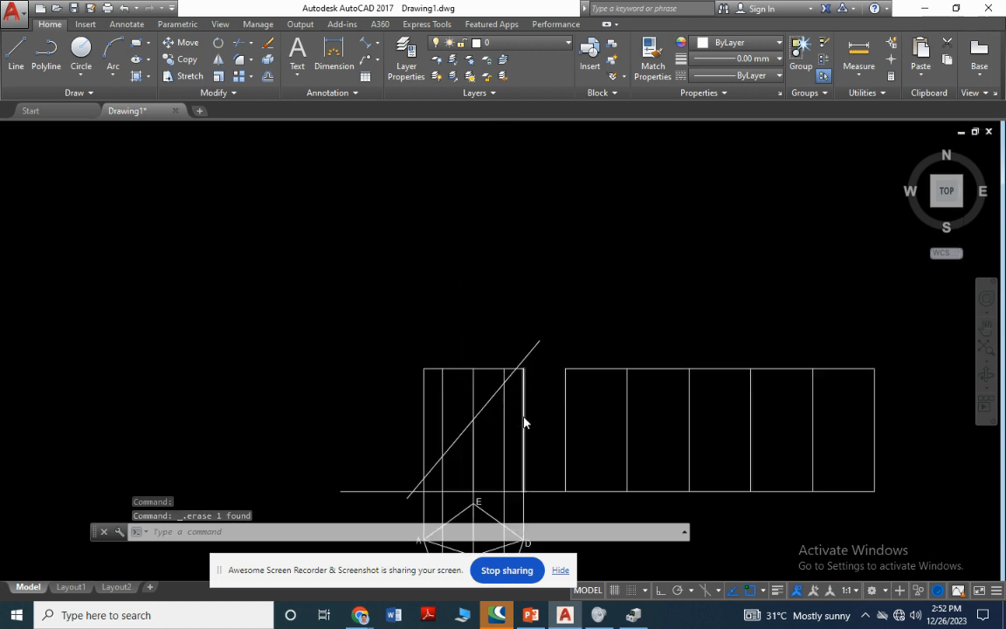
{"action": "scroll", "coordinate": [505, 314], "scroll_direction": "down", "scroll_amount": 1}
{"action": "scroll", "coordinate": [501, 295], "scroll_direction": "up", "scroll_amount": 2}
{"action": "scroll", "coordinate": [400, 270], "scroll_direction": "down", "scroll_amount": 5}
{"action": "scroll", "coordinate": [429, 202], "scroll_direction": "down", "scroll_amount": 2}
{"action": "scroll", "coordinate": [434, 232], "scroll_direction": "down", "scroll_amount": 3}
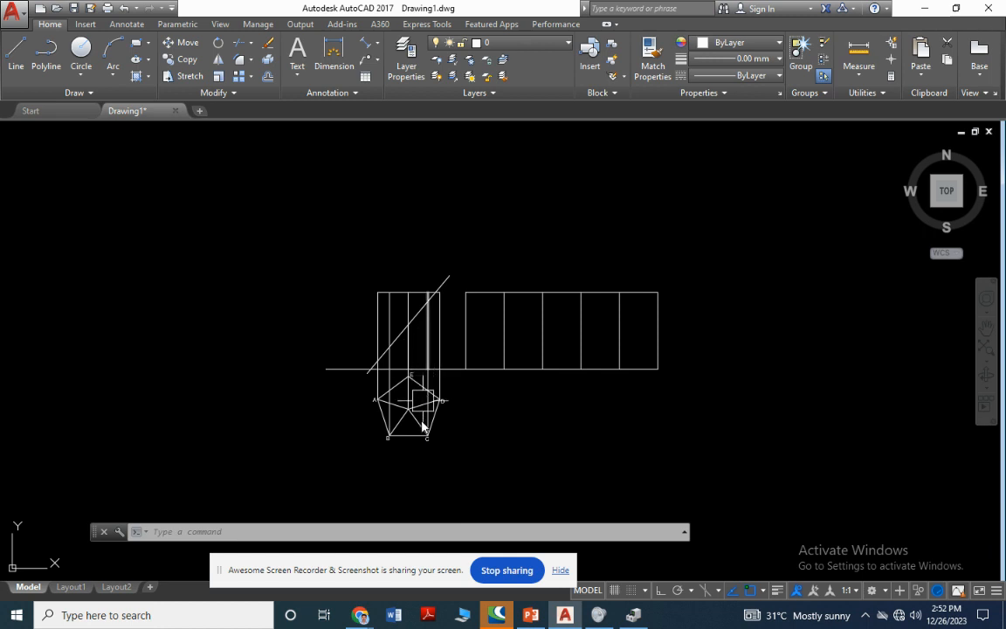
{"action": "scroll", "coordinate": [448, 399], "scroll_direction": "up", "scroll_amount": 5}
{"action": "scroll", "coordinate": [491, 380], "scroll_direction": "down", "scroll_amount": 4}
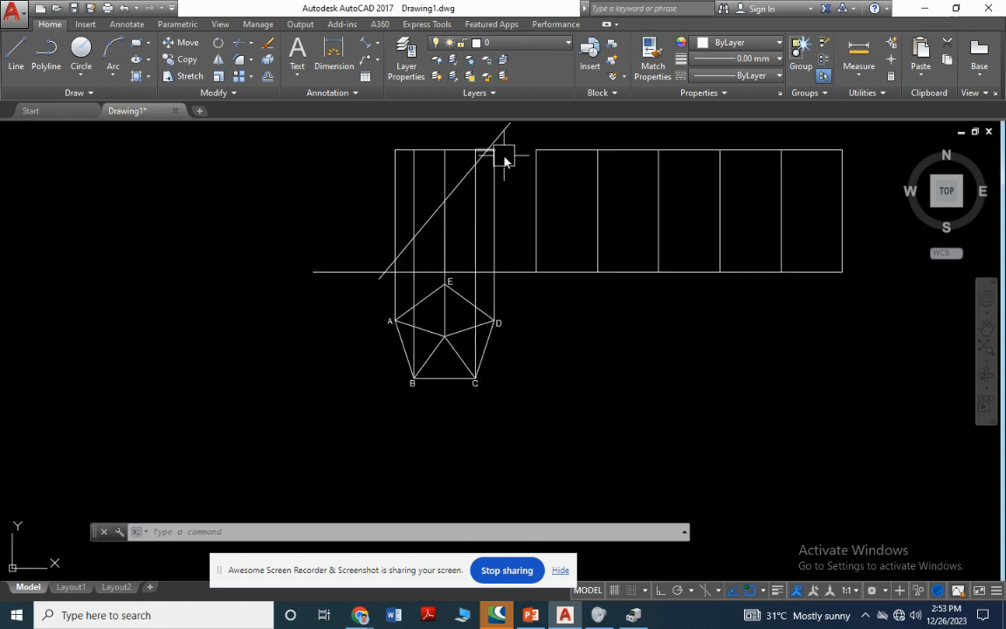
{"action": "scroll", "coordinate": [505, 162], "scroll_direction": "up", "scroll_amount": 5}
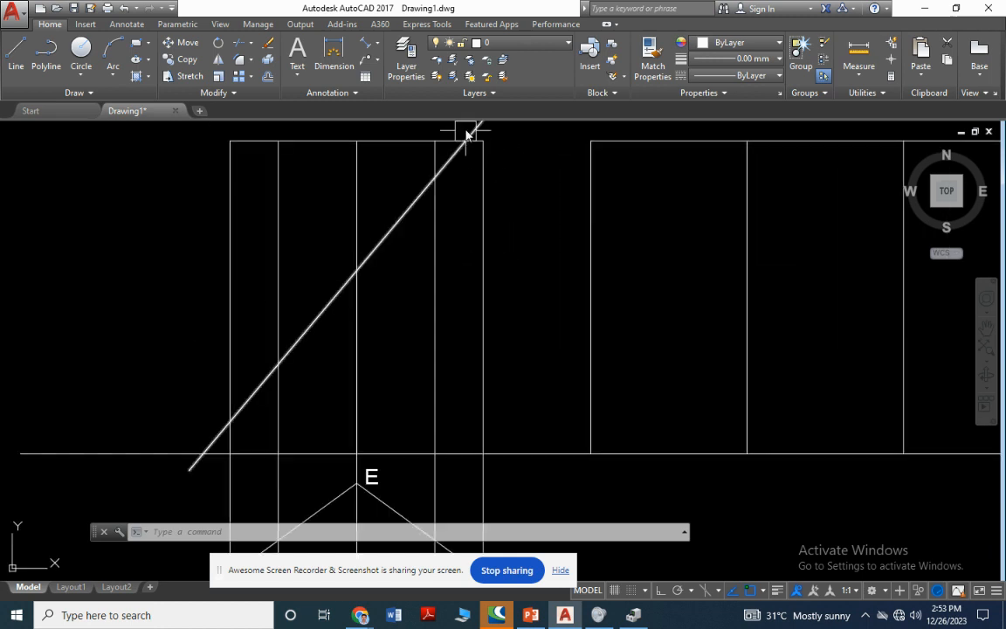
With ortho mode on, draw a vertical projector from the cutting line's crossing with the front view's top edge down past pentagon edge CD.
{"action": "left_click", "coordinate": [17, 54]}
{"action": "left_click", "coordinate": [465, 177]}
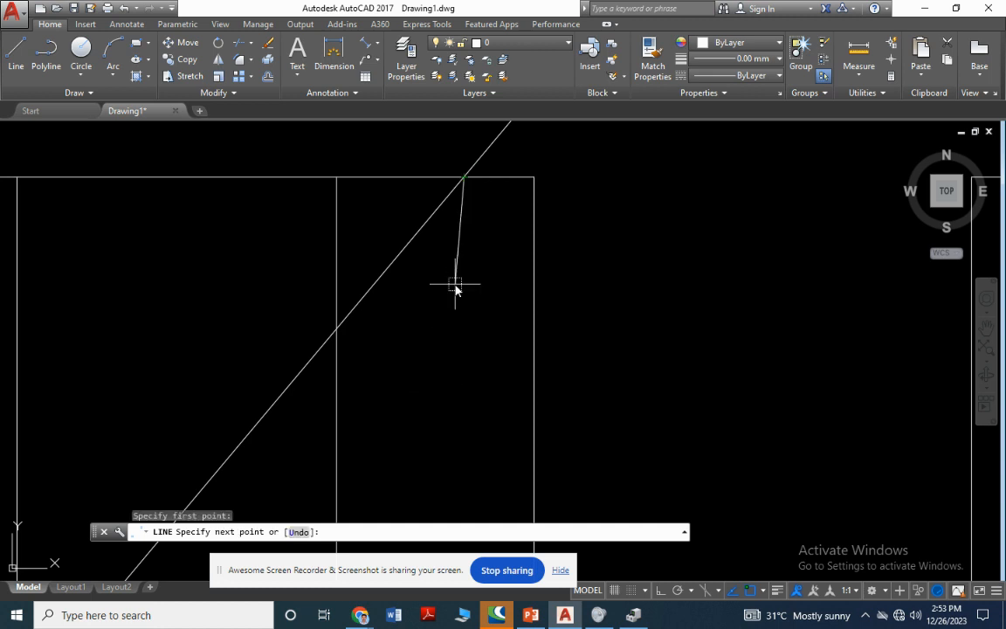
{"action": "scroll", "coordinate": [459, 297], "scroll_direction": "down", "scroll_amount": 4}
{"action": "left_click", "coordinate": [661, 594]}
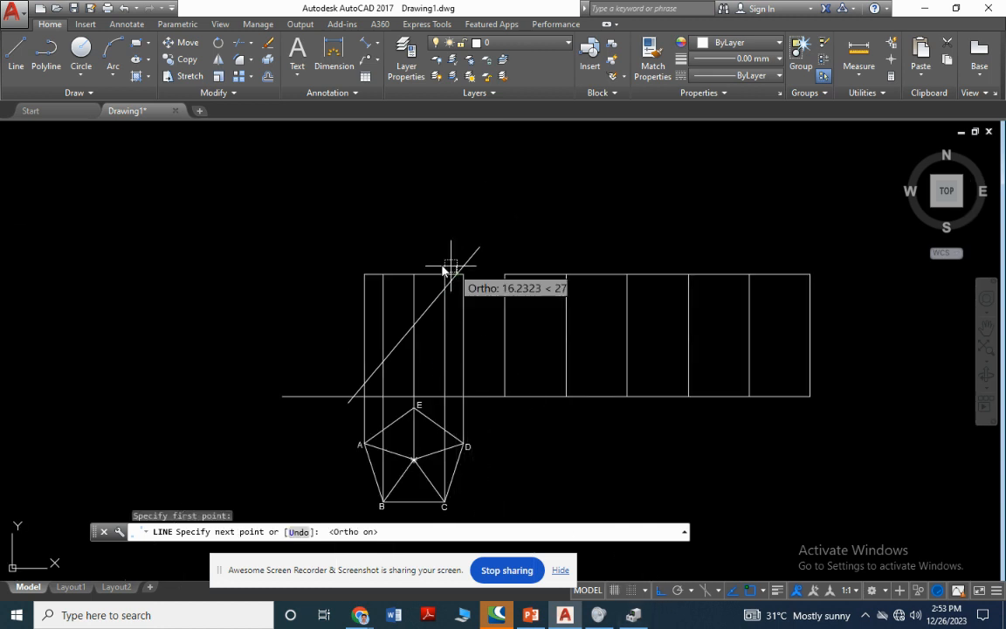
{"action": "scroll", "coordinate": [442, 342], "scroll_direction": "down", "scroll_amount": 4}
{"action": "scroll", "coordinate": [443, 342], "scroll_direction": "up", "scroll_amount": 8}
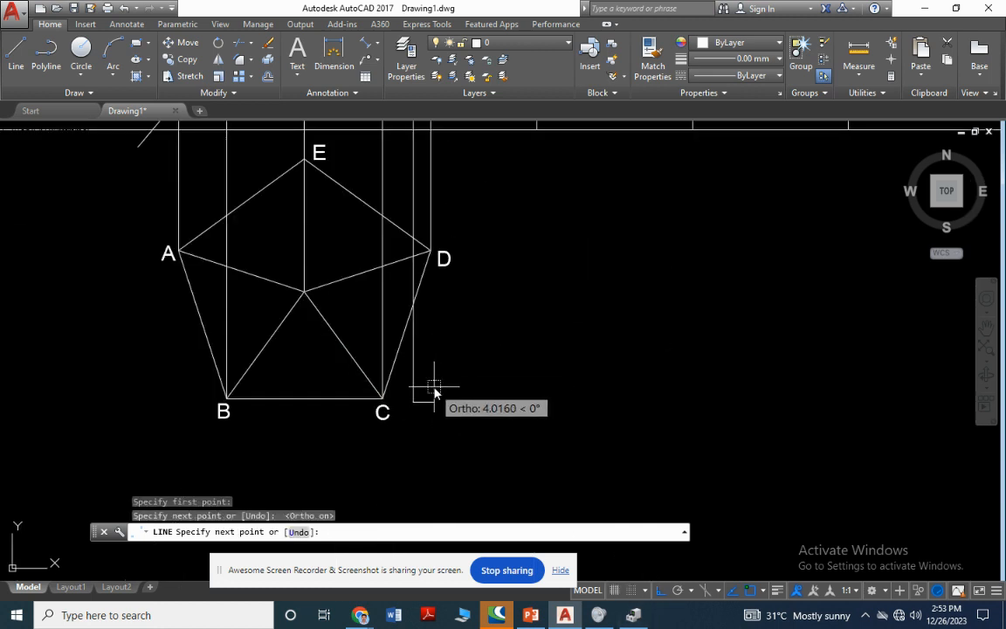
{"action": "key", "text": "Escape"}
{"action": "scroll", "coordinate": [418, 361], "scroll_direction": "up", "scroll_amount": 4}
{"action": "scroll", "coordinate": [411, 368], "scroll_direction": "down", "scroll_amount": 4}
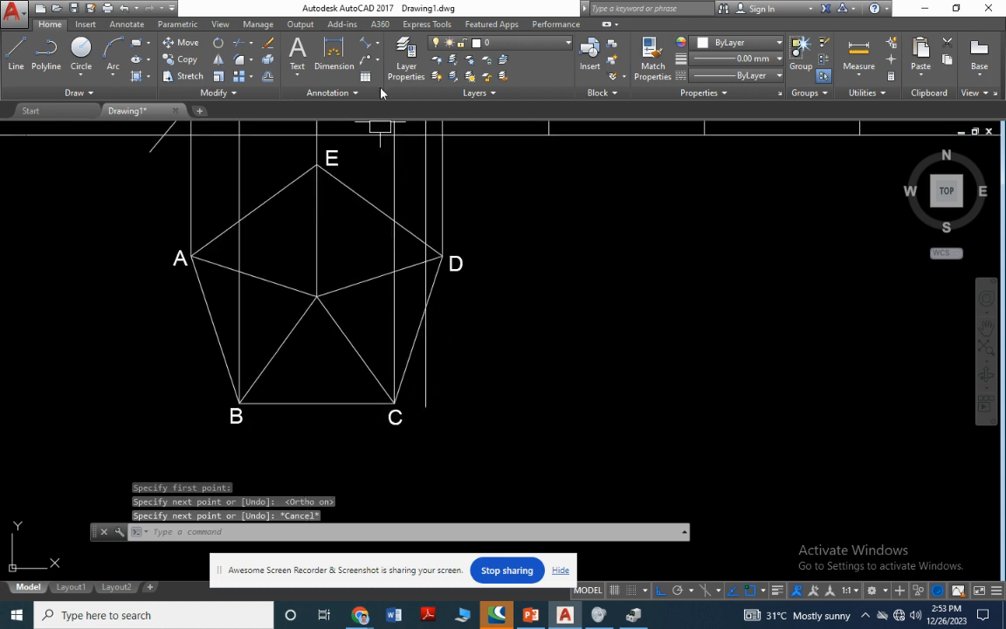
{"action": "key", "text": "Escape"}
{"action": "left_click", "coordinate": [366, 48]}
{"action": "scroll", "coordinate": [392, 379], "scroll_direction": "up", "scroll_amount": 4}
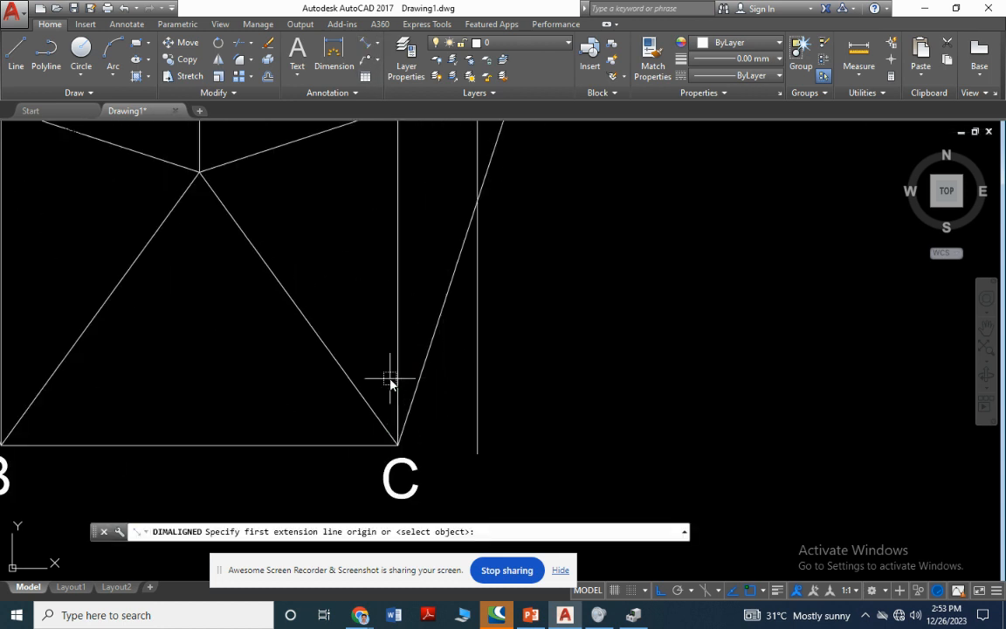
{"action": "key", "text": "Escape"}
Set the text height of the Standard dimension style to 2.
{"action": "type", "text": "D"}
{"action": "key", "text": "Return"}
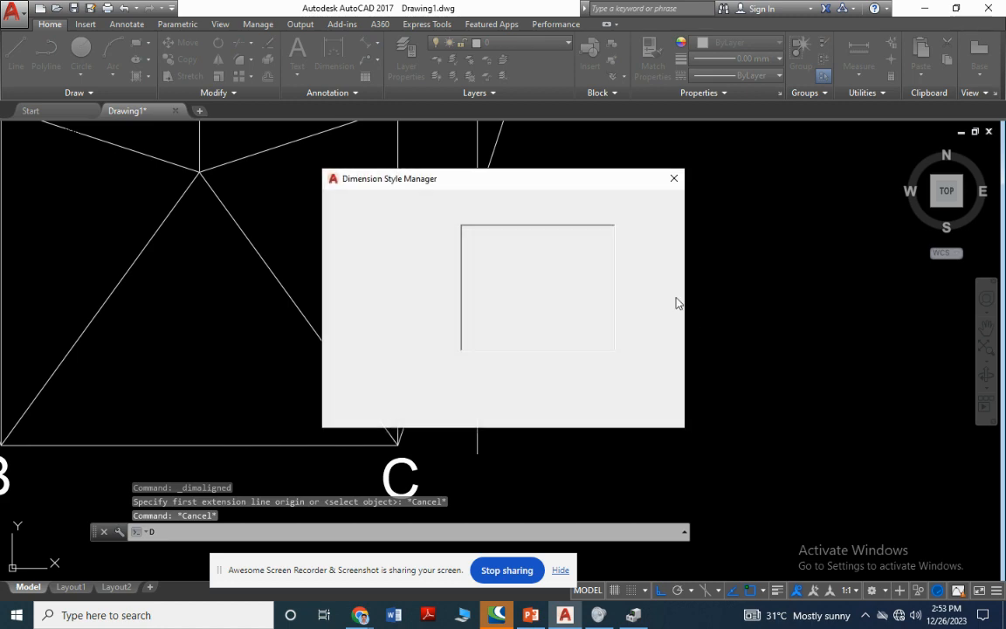
{"action": "key", "text": "alt+m"}
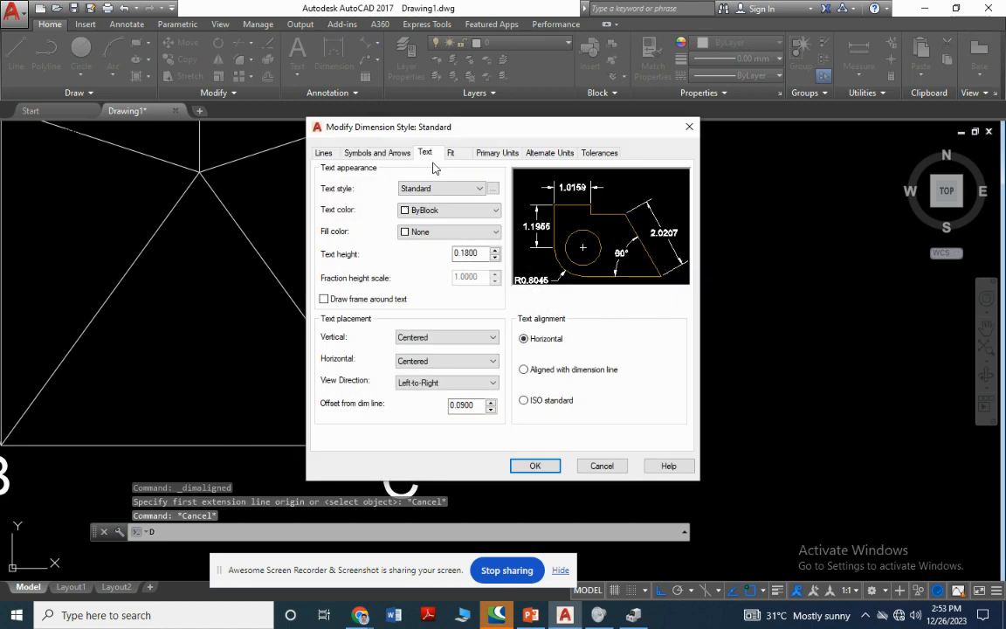
{"action": "double_click", "coordinate": [467, 253]}
{"action": "type", "text": "2"}
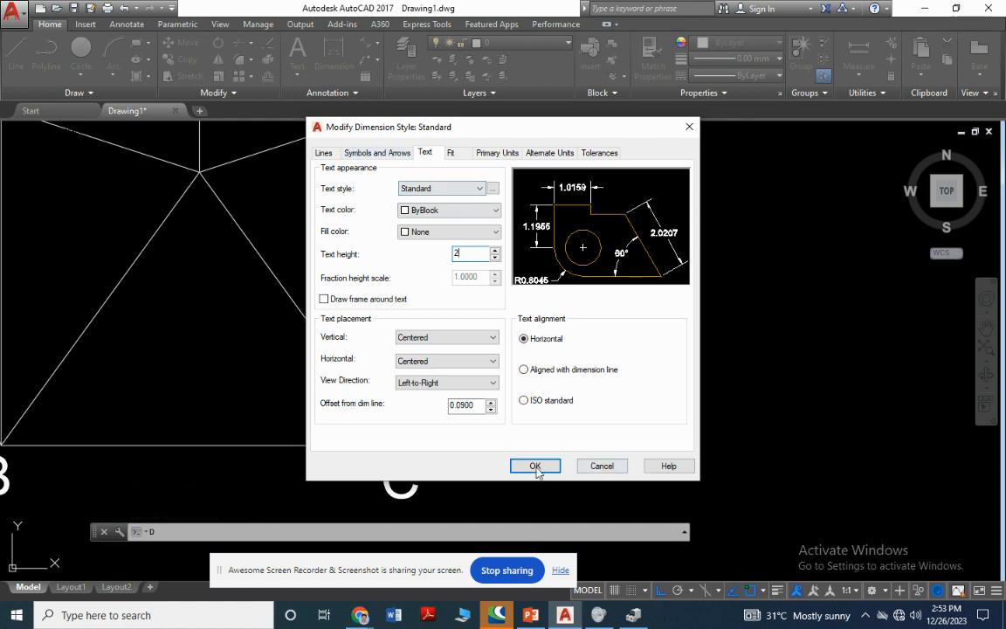
{"action": "left_click", "coordinate": [535, 466]}
{"action": "left_click", "coordinate": [590, 414]}
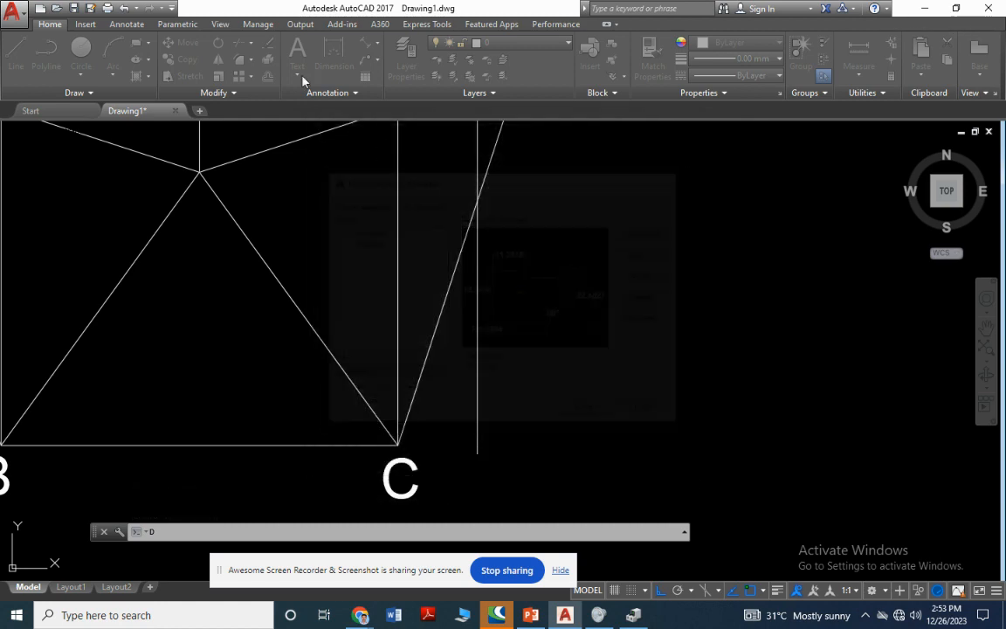
Add an aligned dimension from corner C to the point where the vertical projector crosses edge CD.
{"action": "type", "text": "dal"}
{"action": "key", "text": "Return"}
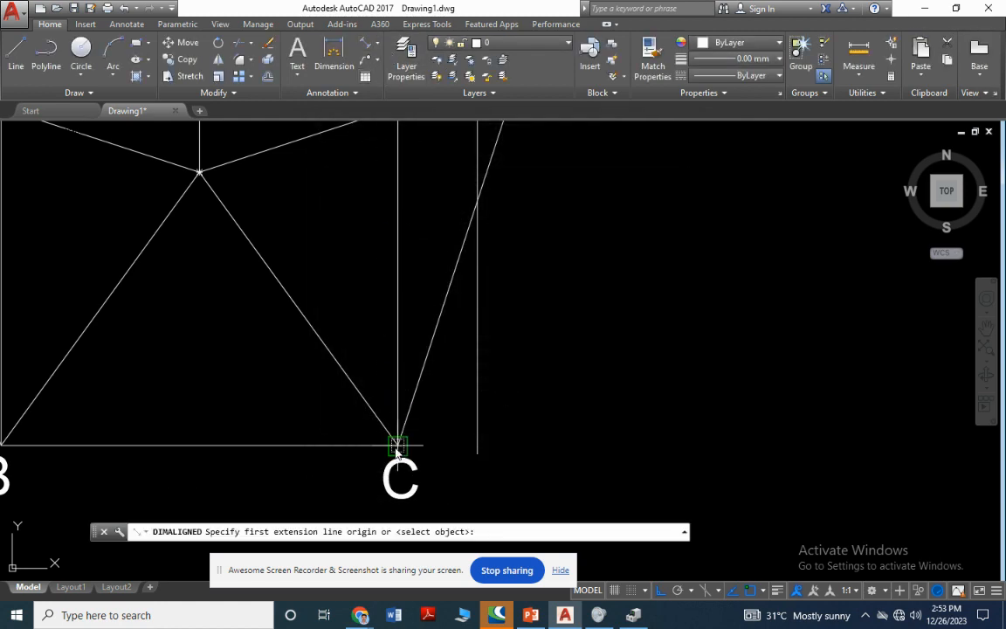
{"action": "left_click", "coordinate": [398, 446]}
{"action": "left_click", "coordinate": [478, 203]}
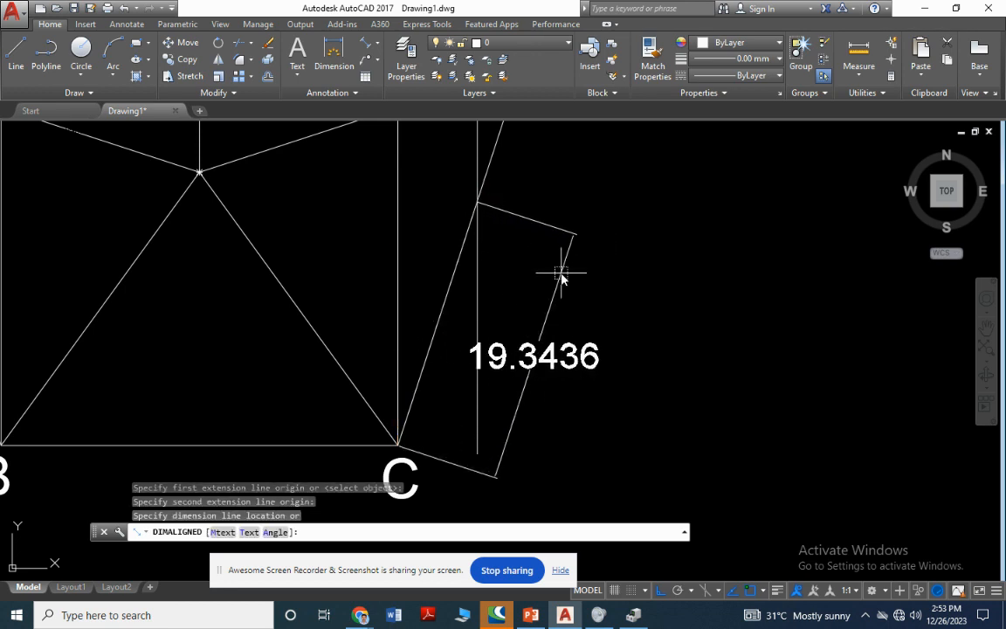
{"action": "left_click", "coordinate": [580, 283]}
{"action": "scroll", "coordinate": [647, 347], "scroll_direction": "down", "scroll_amount": 2}
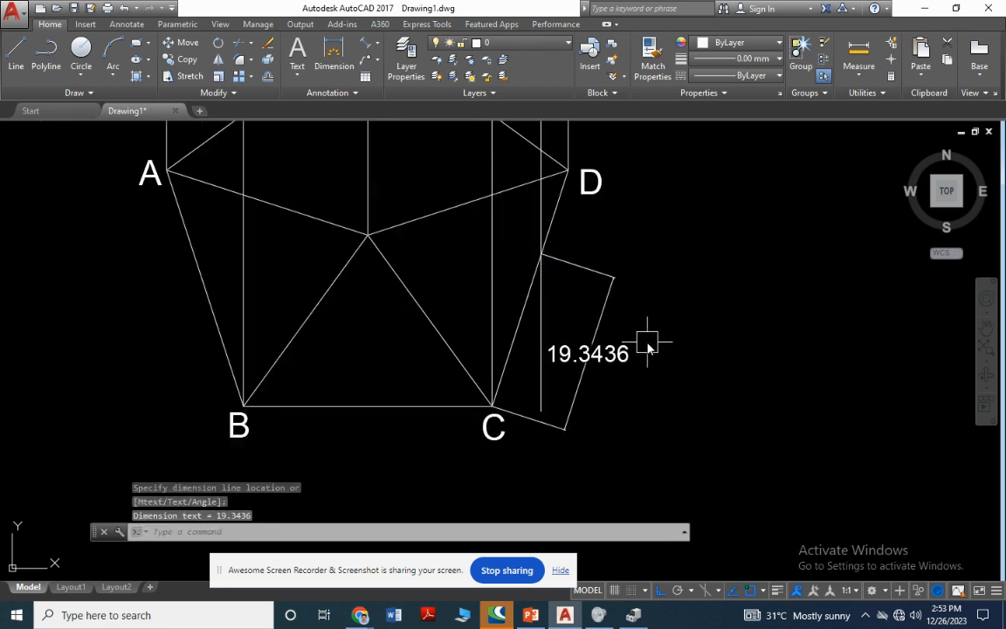
Draw a horizontal line from the cutting line's crossing with the front view's edge A to the first vertical line of the development.
{"action": "middle_click", "coordinate": [697, 340]}
{"action": "middle_click", "coordinate": [697, 340]}
{"action": "scroll", "coordinate": [347, 315], "scroll_direction": "down", "scroll_amount": 2}
{"action": "scroll", "coordinate": [370, 359], "scroll_direction": "up", "scroll_amount": 4}
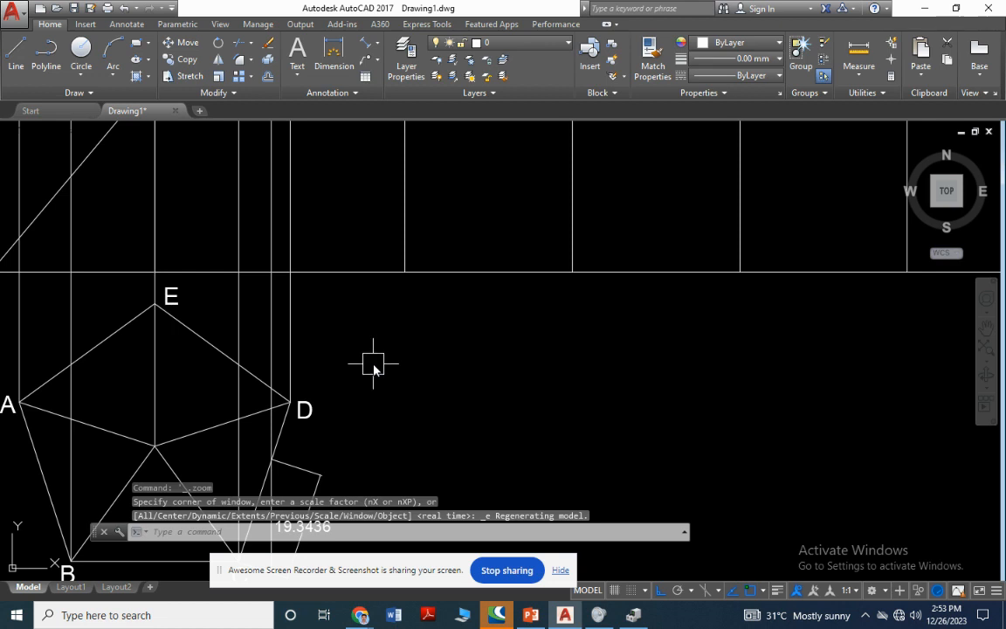
{"action": "scroll", "coordinate": [373, 363], "scroll_direction": "down", "scroll_amount": 3}
{"action": "scroll", "coordinate": [435, 267], "scroll_direction": "up", "scroll_amount": 2}
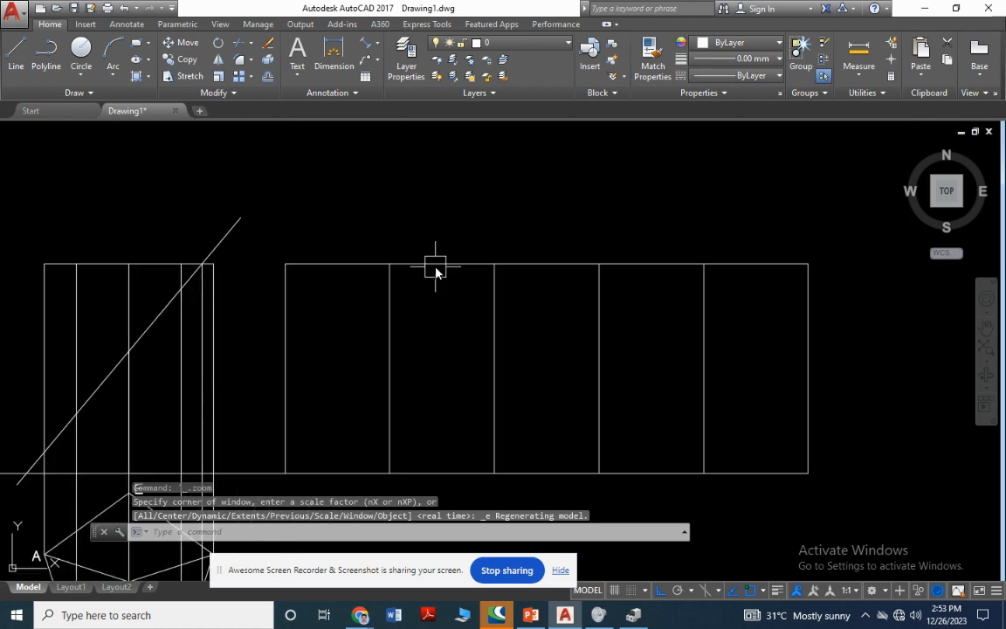
{"action": "left_click", "coordinate": [19, 55]}
{"action": "scroll", "coordinate": [318, 138], "scroll_direction": "down", "scroll_amount": 2}
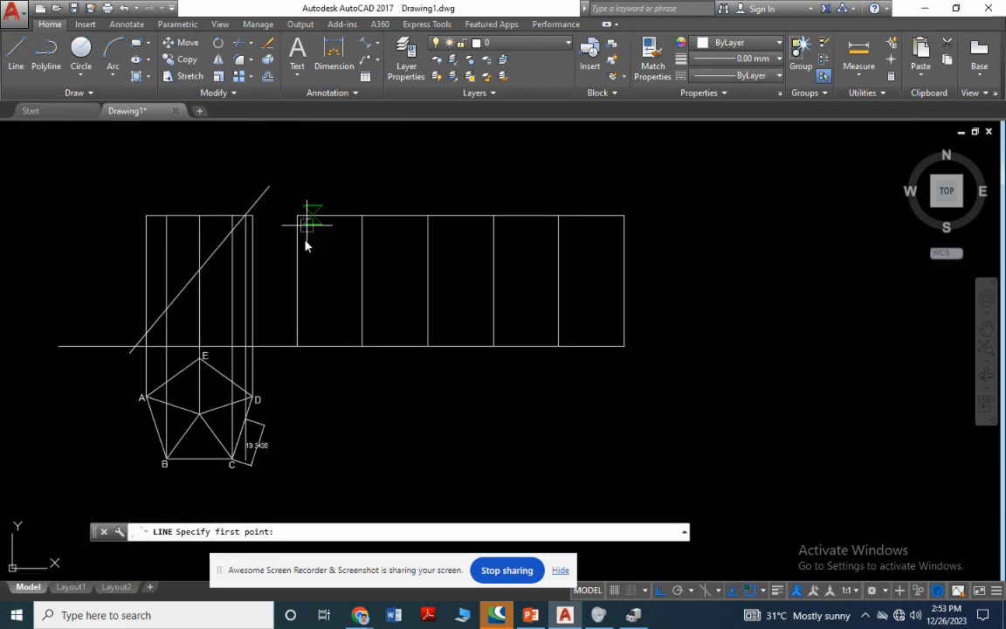
{"action": "left_click", "coordinate": [148, 335]}
{"action": "left_click", "coordinate": [297, 334]}
{"action": "key", "text": "Escape"}
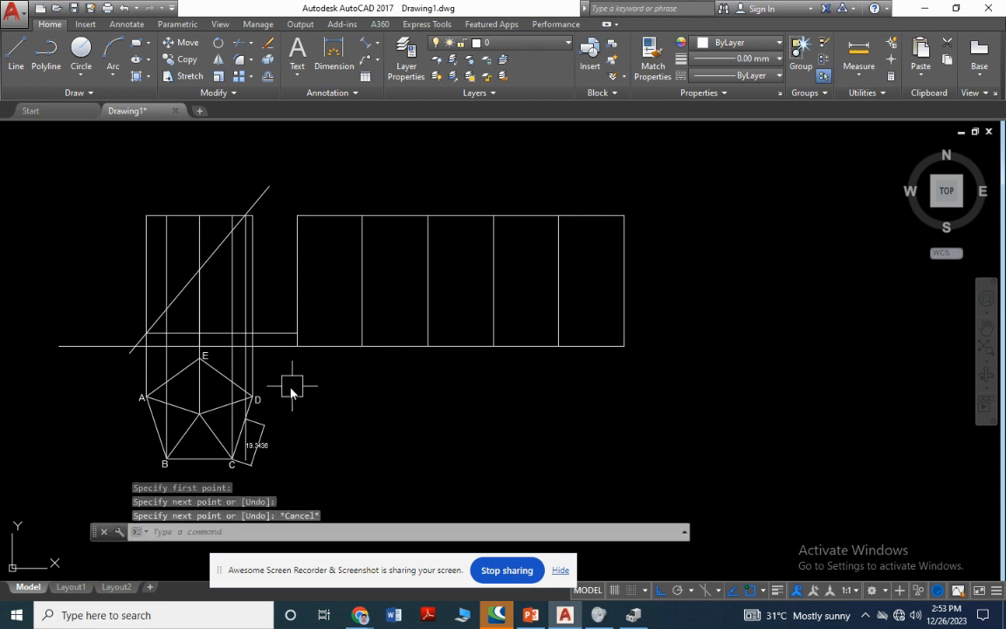
Copy the label A from the pentagon to just below the base of the development's first vertical line, with ortho mode off.
{"action": "scroll", "coordinate": [145, 462], "scroll_direction": "up", "scroll_amount": 5}
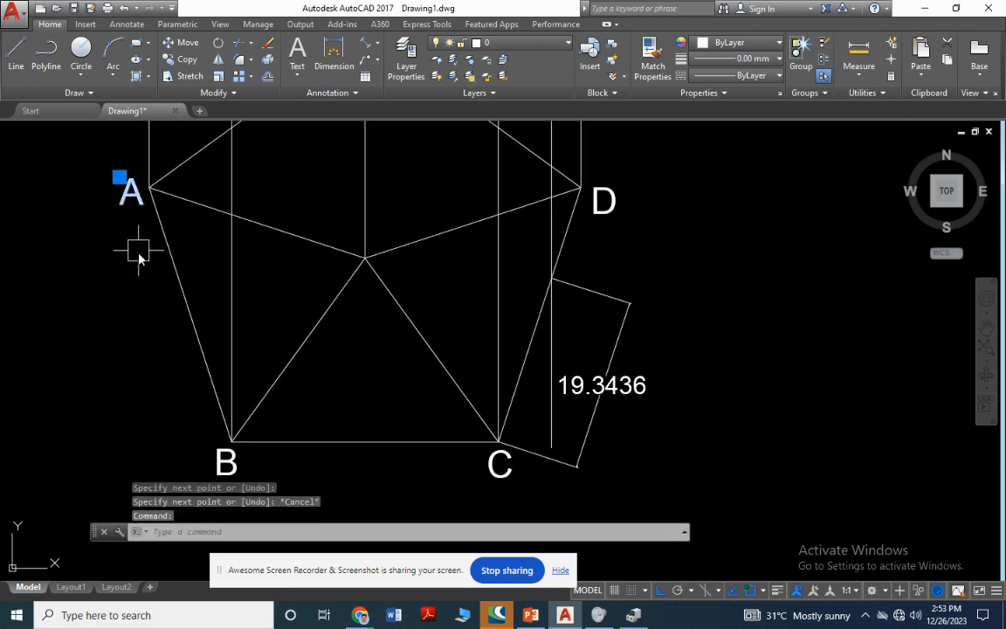
{"action": "type", "text": "co"}
{"action": "key", "text": "Return"}
{"action": "left_click", "coordinate": [151, 187]}
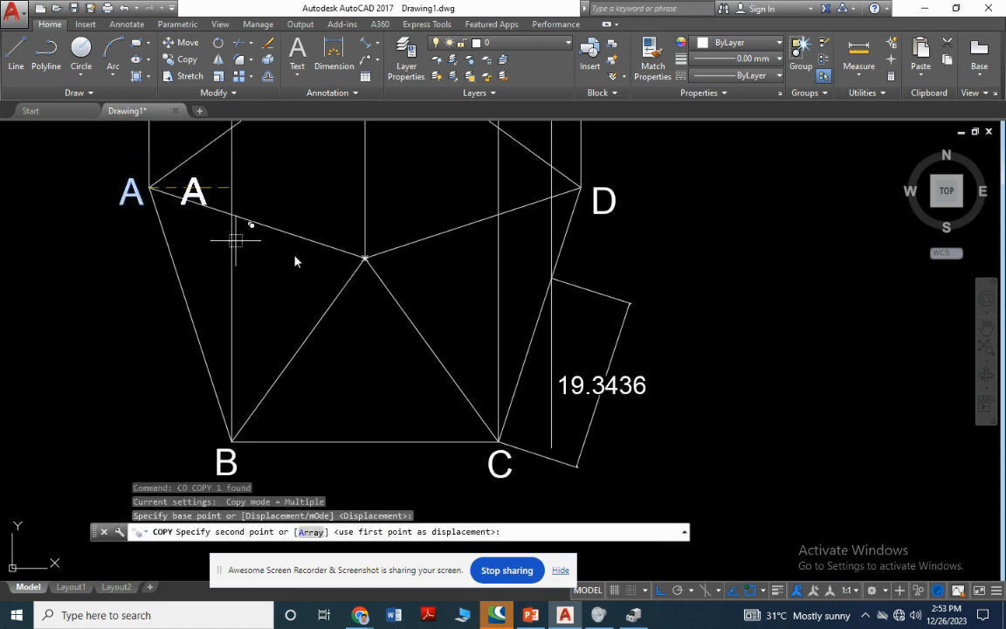
{"action": "scroll", "coordinate": [262, 306], "scroll_direction": "down", "scroll_amount": 7}
{"action": "scroll", "coordinate": [404, 279], "scroll_direction": "up", "scroll_amount": 7}
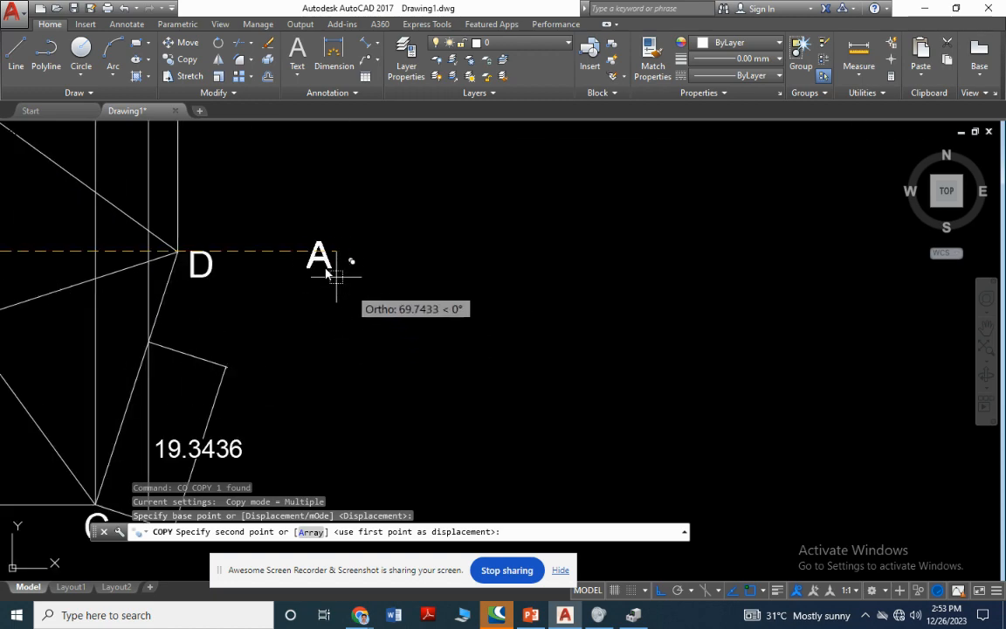
{"action": "key", "text": "F8"}
{"action": "key", "text": "F8"}
{"action": "key", "text": "F8"}
{"action": "key", "text": "F8"}
{"action": "key", "text": "F8"}
{"action": "key", "text": "F8"}
{"action": "scroll", "coordinate": [332, 288], "scroll_direction": "down", "scroll_amount": 7}
{"action": "scroll", "coordinate": [320, 262], "scroll_direction": "up", "scroll_amount": 7}
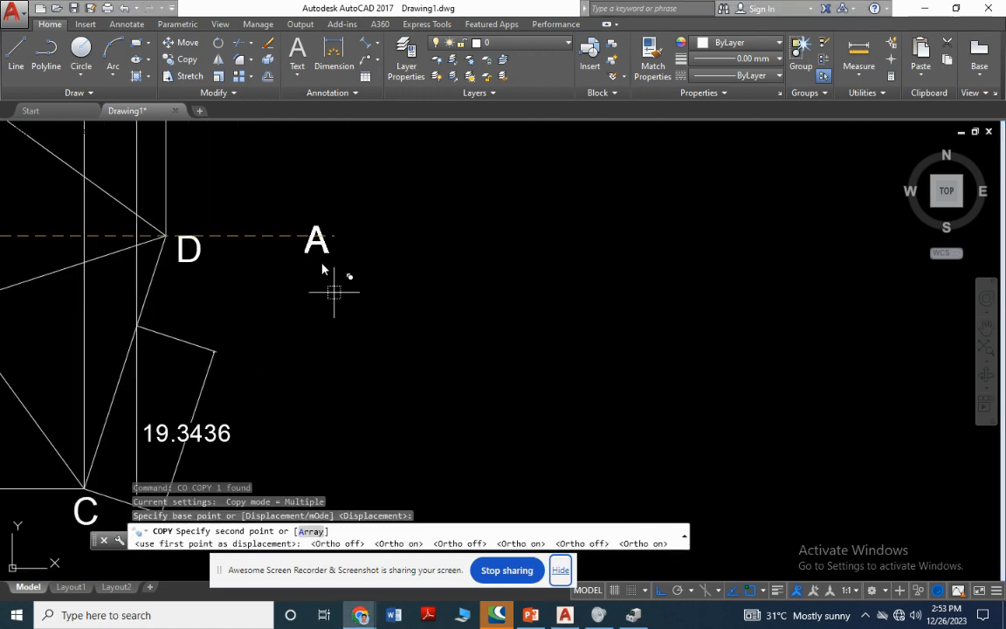
{"action": "scroll", "coordinate": [489, 433], "scroll_direction": "down", "scroll_amount": 4}
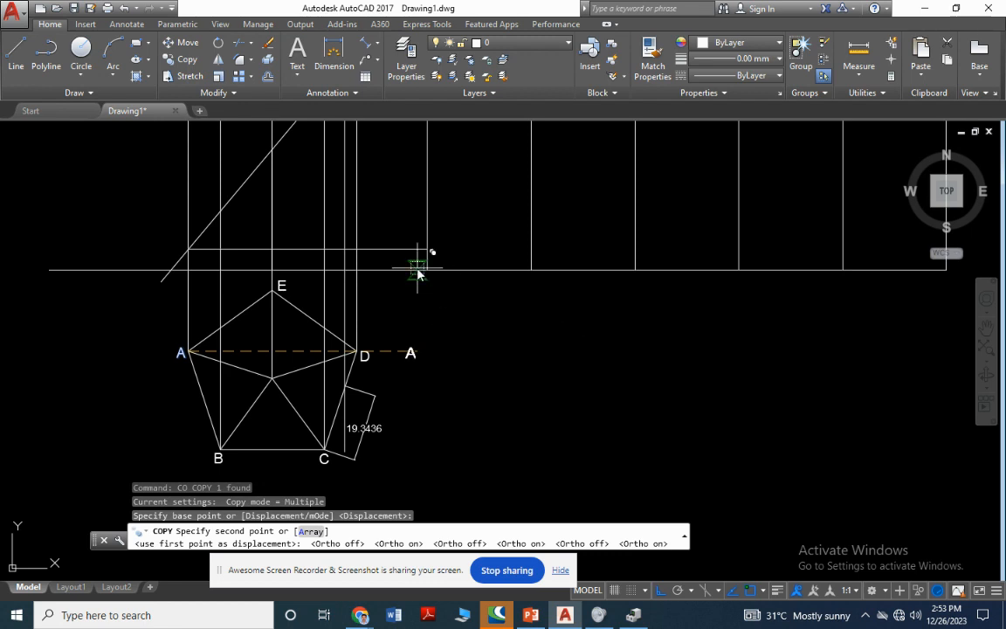
{"action": "scroll", "coordinate": [418, 264], "scroll_direction": "up", "scroll_amount": 6}
{"action": "key", "text": "F8"}
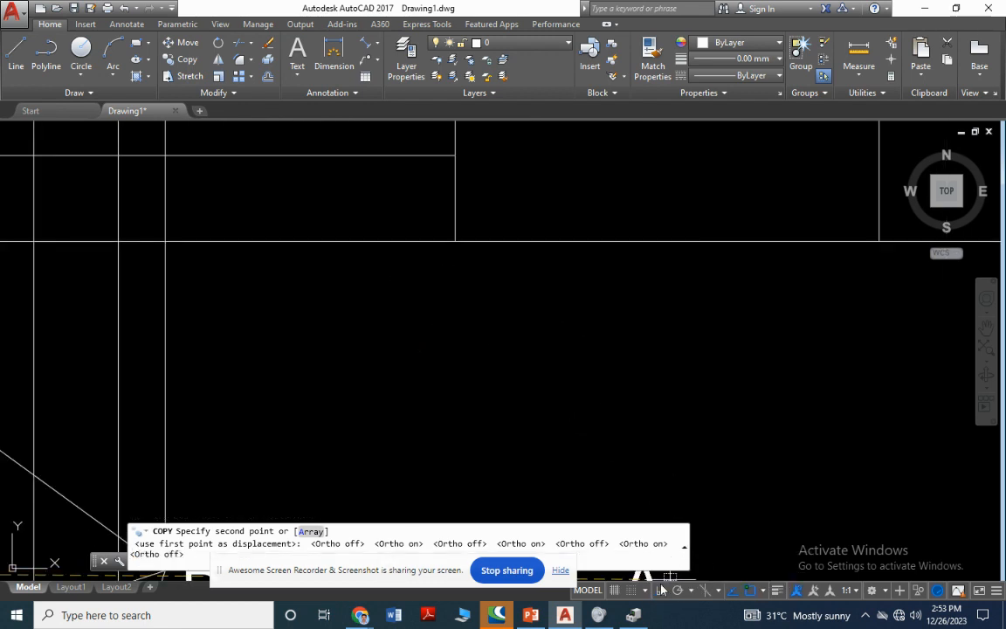
{"action": "left_click", "coordinate": [489, 263]}
{"action": "scroll", "coordinate": [770, 283], "scroll_direction": "down", "scroll_amount": 2}
{"action": "scroll", "coordinate": [524, 262], "scroll_direction": "up", "scroll_amount": 4}
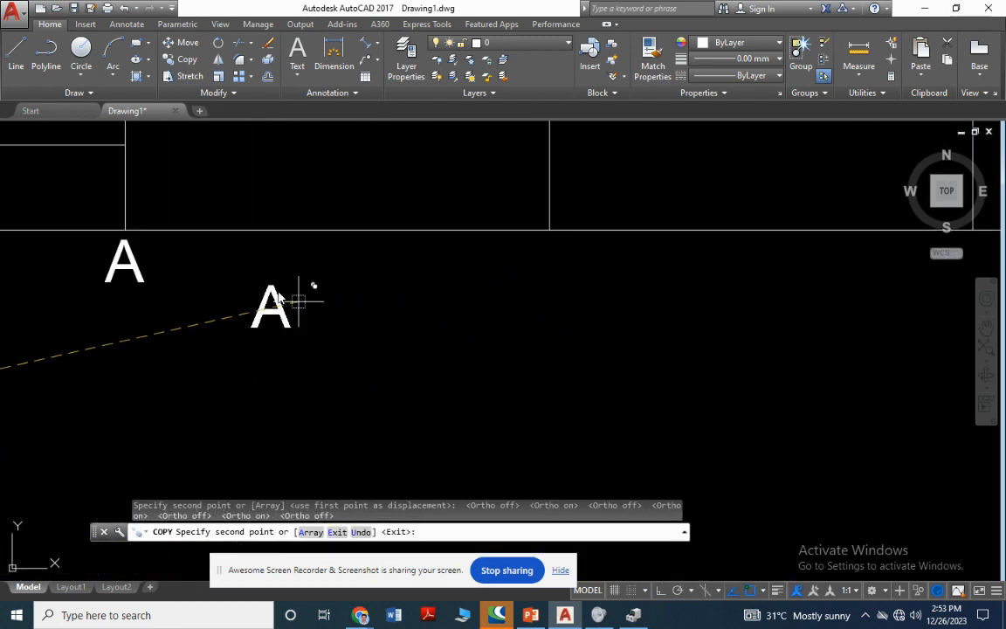
{"action": "key", "text": "Escape"}
Copy the development's label A to the base ends of the other five vertical lines.
{"action": "left_click", "coordinate": [137, 260]}
{"action": "type", "text": "co"}
{"action": "key", "text": "Return"}
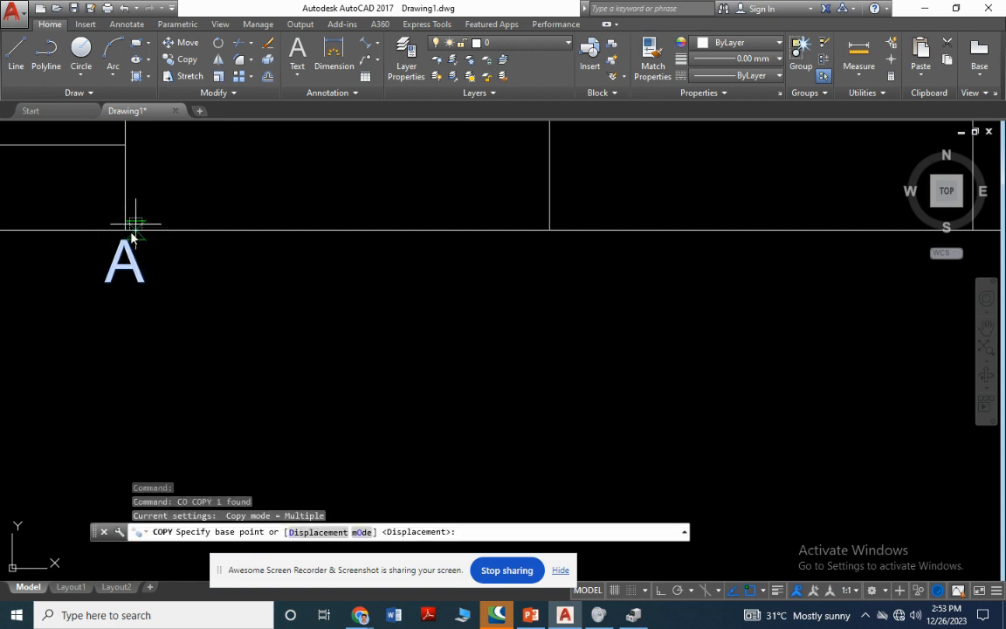
{"action": "left_click", "coordinate": [131, 224]}
{"action": "scroll", "coordinate": [518, 254], "scroll_direction": "down", "scroll_amount": 3}
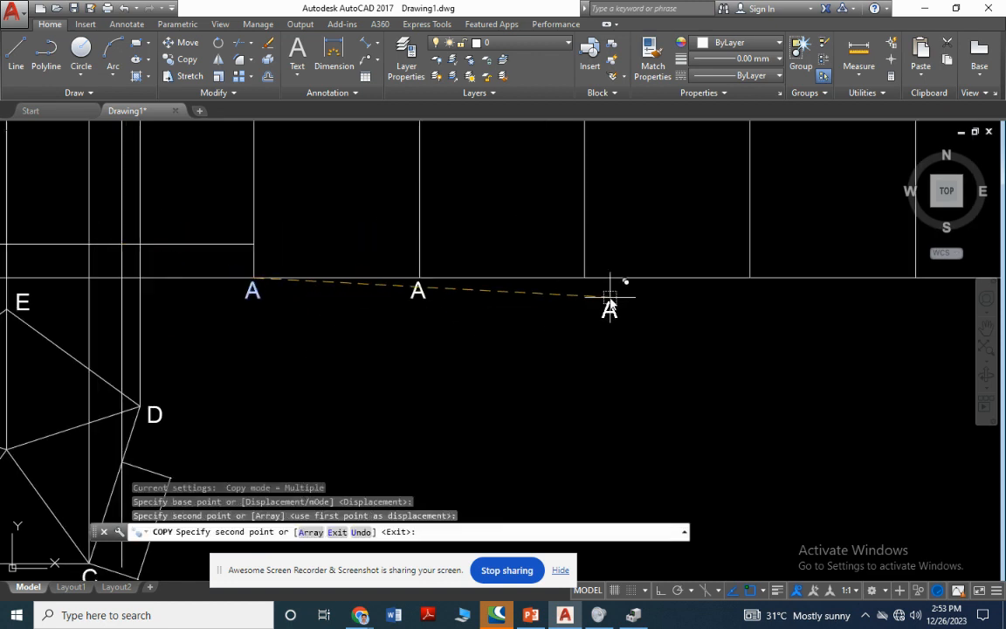
{"action": "left_click", "coordinate": [584, 278]}
{"action": "left_click", "coordinate": [750, 280]}
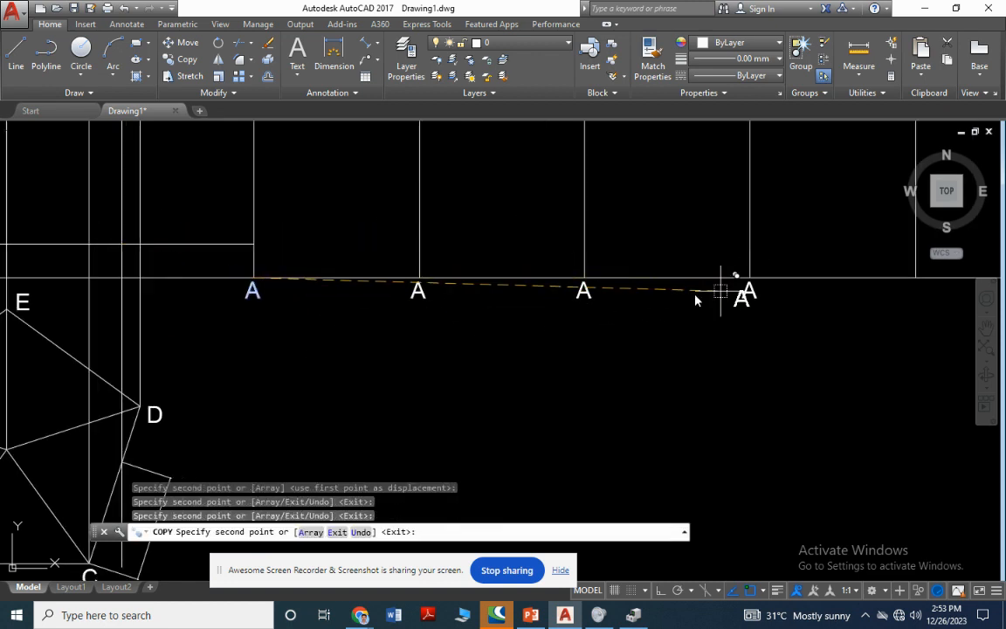
{"action": "scroll", "coordinate": [712, 293], "scroll_direction": "down", "scroll_amount": 4}
{"action": "left_click", "coordinate": [699, 303]}
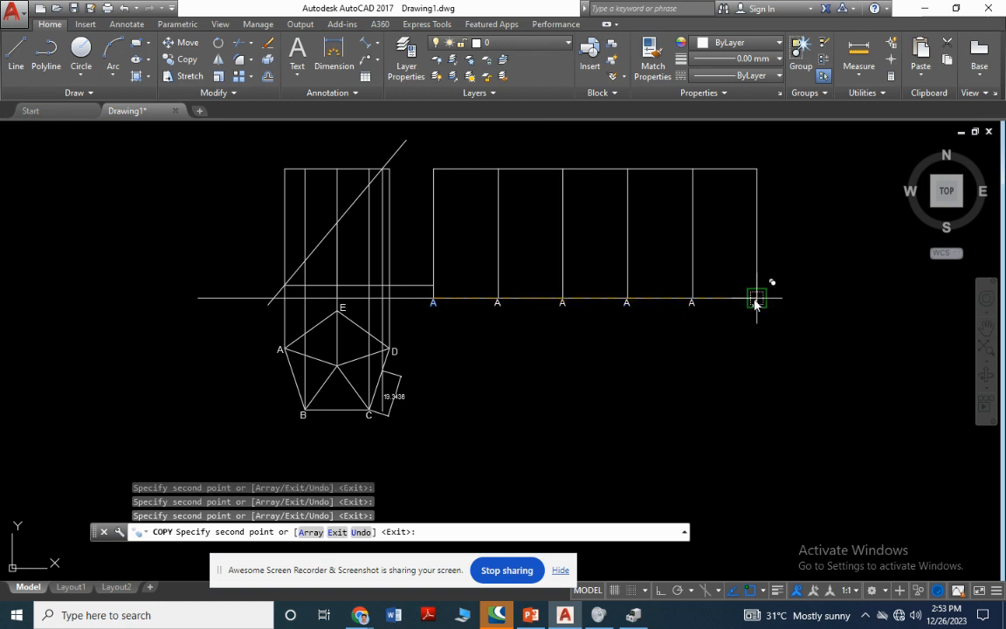
{"action": "left_click", "coordinate": [757, 297]}
{"action": "key", "text": "Escape"}
Change the labels under the development's second and third vertical lines to B and C.
{"action": "scroll", "coordinate": [495, 312], "scroll_direction": "up", "scroll_amount": 2}
{"action": "scroll", "coordinate": [495, 313], "scroll_direction": "up", "scroll_amount": 4}
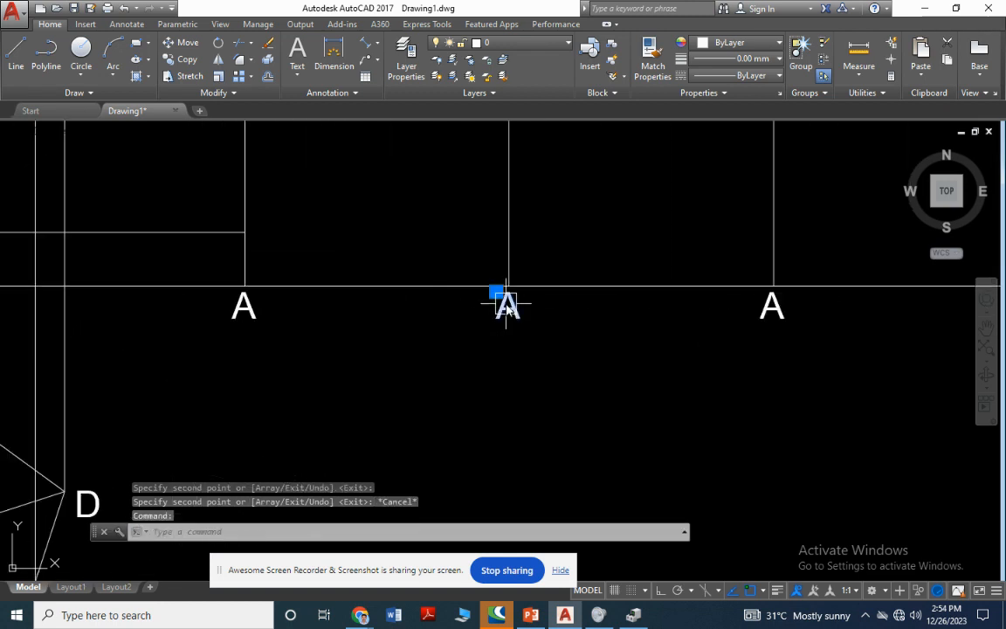
{"action": "double_click", "coordinate": [490, 301]}
{"action": "type", "text": "B"}
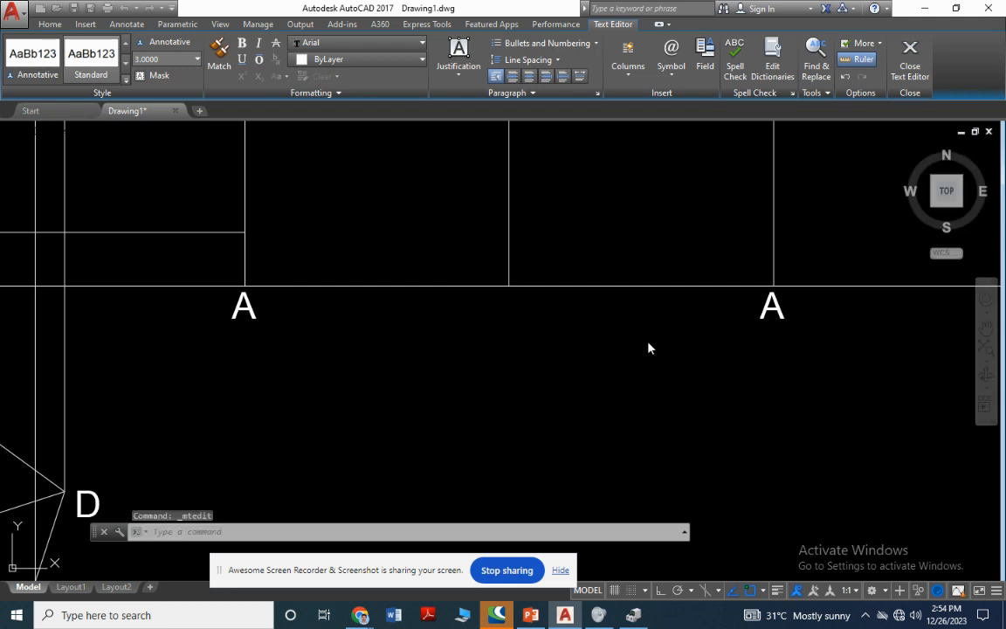
{"action": "left_click", "coordinate": [649, 349]}
{"action": "left_click", "coordinate": [777, 306]}
{"action": "double_click", "coordinate": [772, 306]}
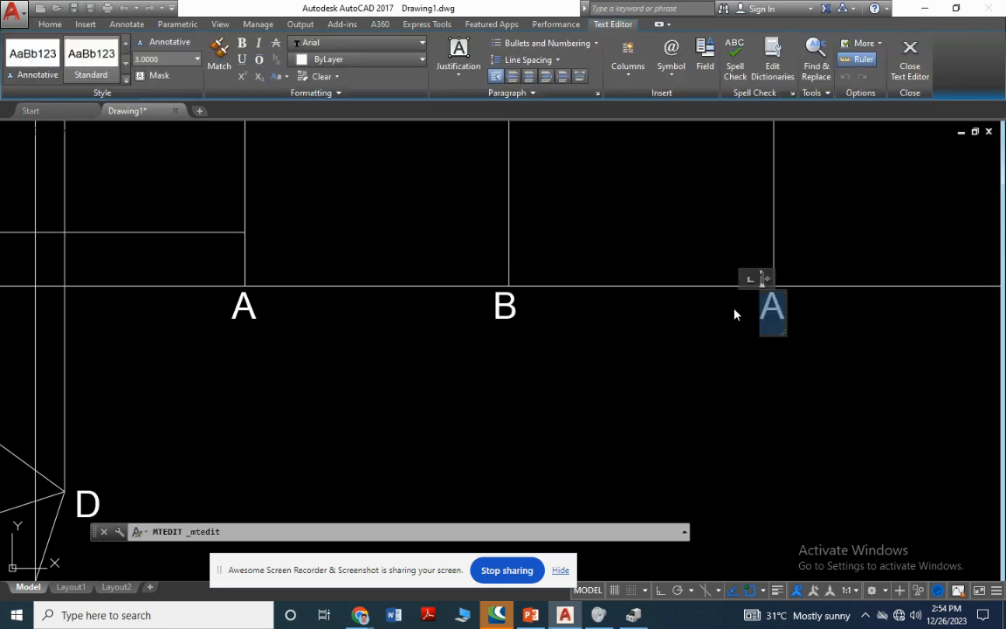
{"action": "type", "text": "C"}
{"action": "left_click", "coordinate": [810, 346]}
Change the labels under the development's fourth and fifth vertical lines to D and E.
{"action": "scroll", "coordinate": [834, 352], "scroll_direction": "down", "scroll_amount": 2}
{"action": "scroll", "coordinate": [885, 343], "scroll_direction": "up", "scroll_amount": 2}
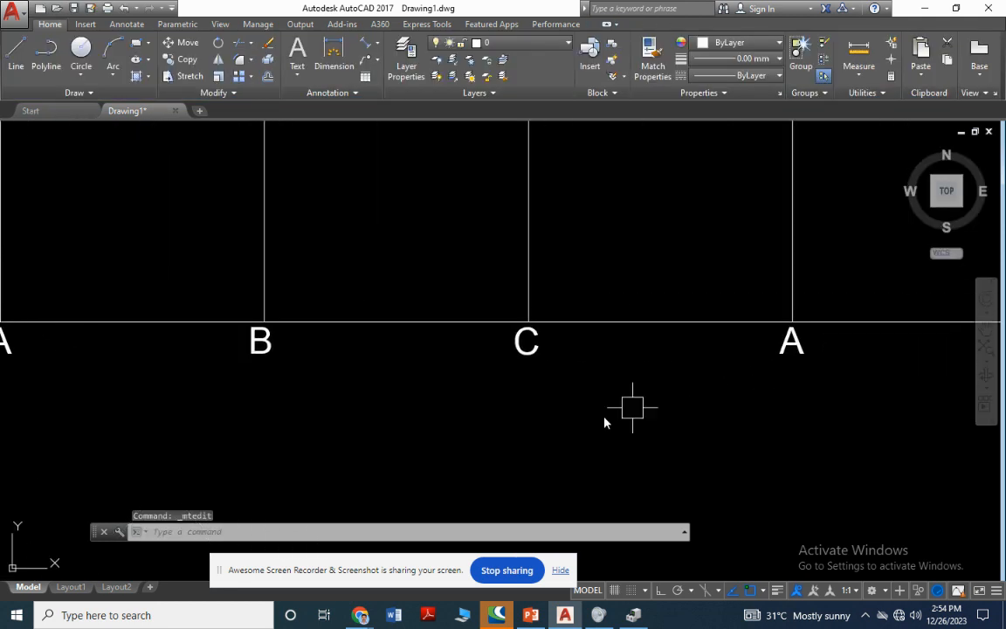
{"action": "double_click", "coordinate": [793, 339]}
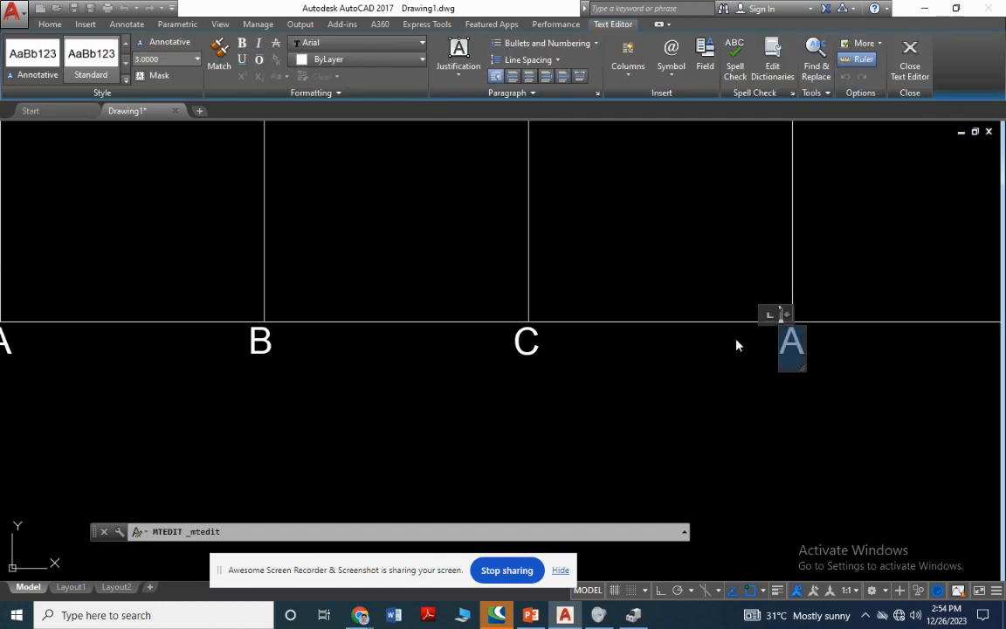
{"action": "type", "text": "B"}
{"action": "key", "text": "BackSpace"}
{"action": "type", "text": "D"}
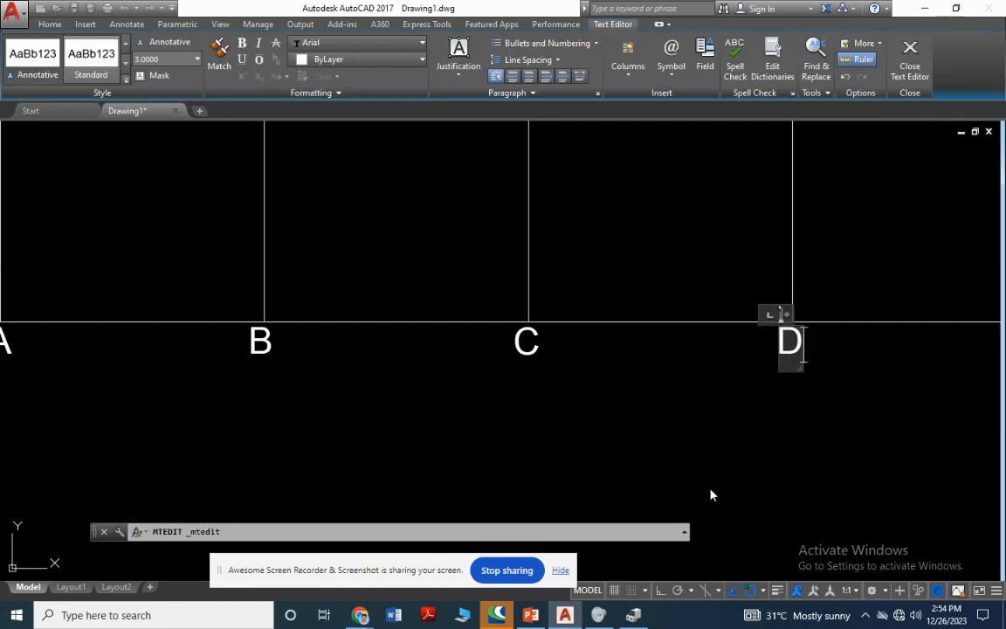
{"action": "left_click", "coordinate": [711, 495]}
{"action": "scroll", "coordinate": [786, 324], "scroll_direction": "down", "scroll_amount": 2}
{"action": "scroll", "coordinate": [881, 333], "scroll_direction": "up", "scroll_amount": 5}
{"action": "double_click", "coordinate": [891, 333]}
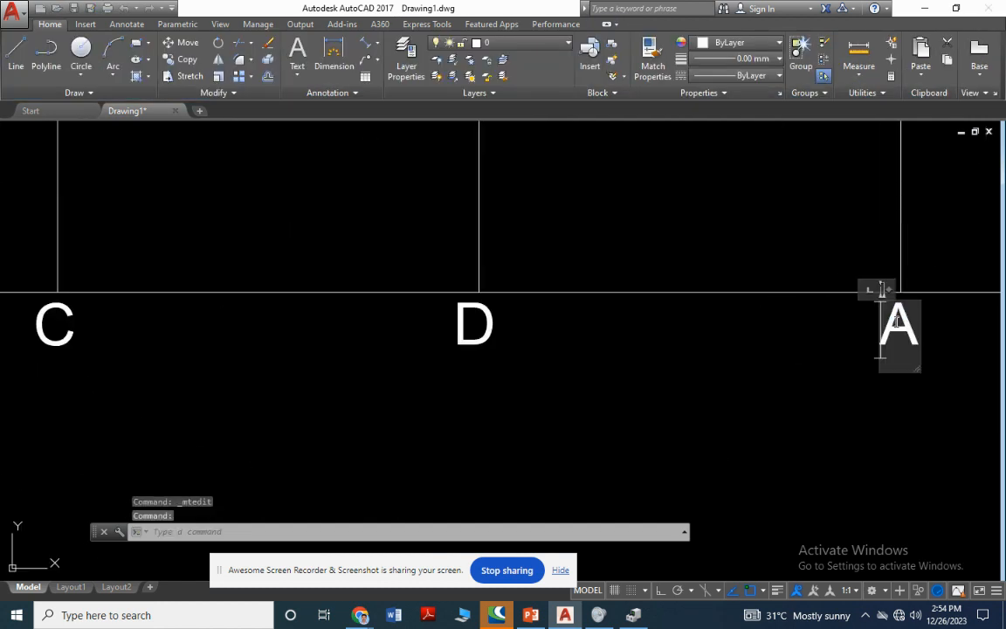
{"action": "type", "text": "E"}
{"action": "left_click", "coordinate": [632, 354]}
{"action": "scroll", "coordinate": [562, 353], "scroll_direction": "down", "scroll_amount": 8}
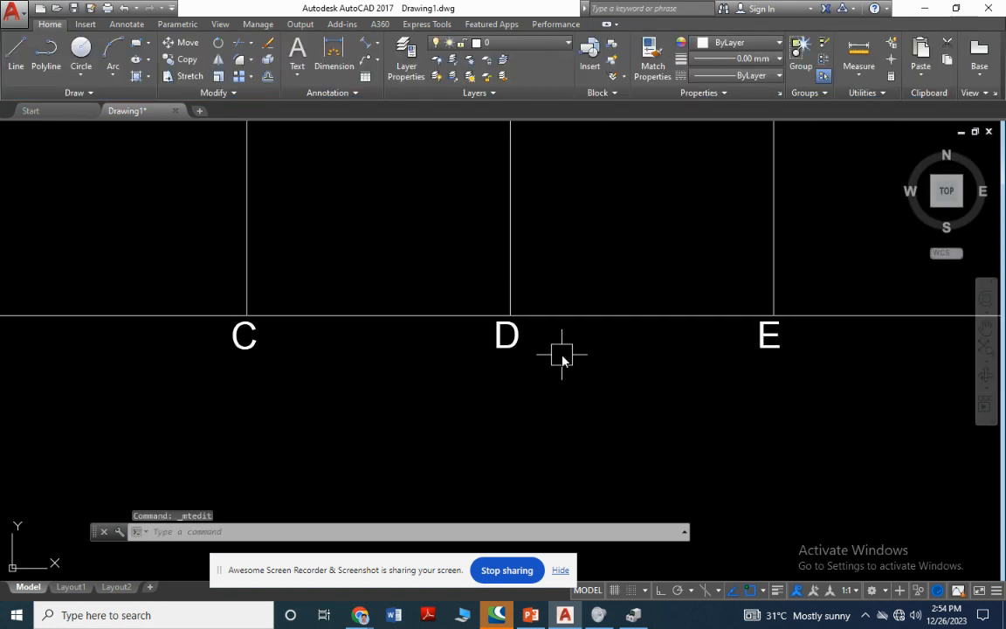
Extend the lowest horizontal projection line from the cut point on edge A to the development's last vertical line A.
{"action": "scroll", "coordinate": [372, 321], "scroll_direction": "up", "scroll_amount": 2}
{"action": "left_click", "coordinate": [305, 340]}
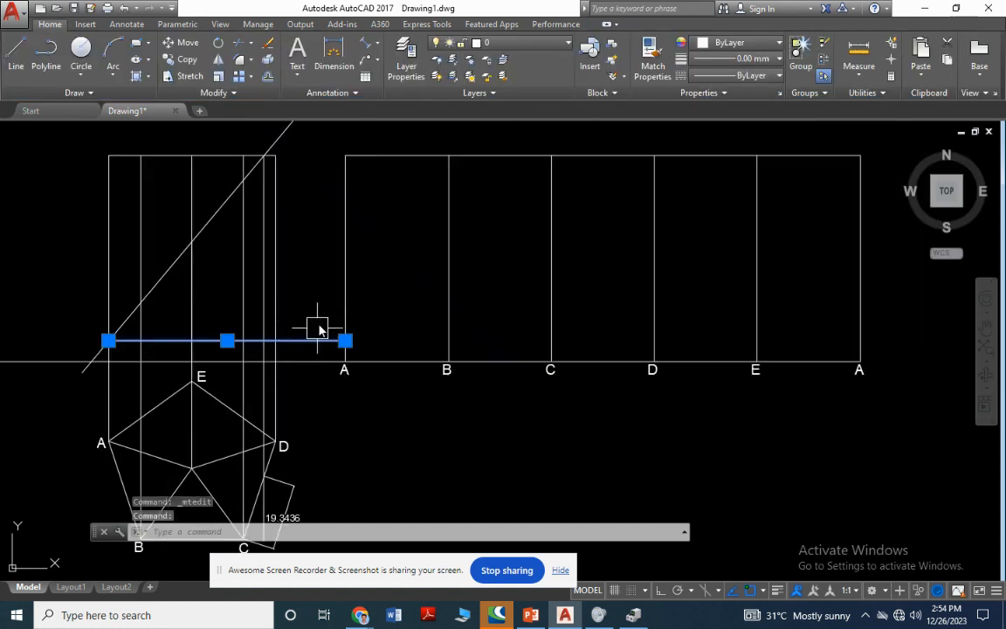
{"action": "key", "text": "Escape"}
{"action": "left_click", "coordinate": [333, 342]}
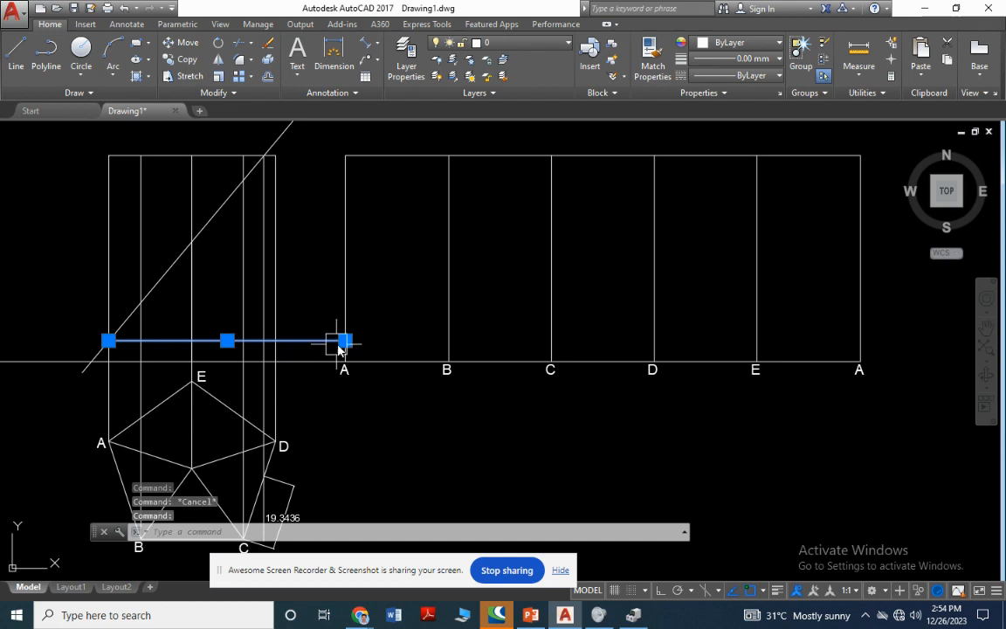
{"action": "left_click", "coordinate": [345, 341]}
{"action": "left_click", "coordinate": [860, 340]}
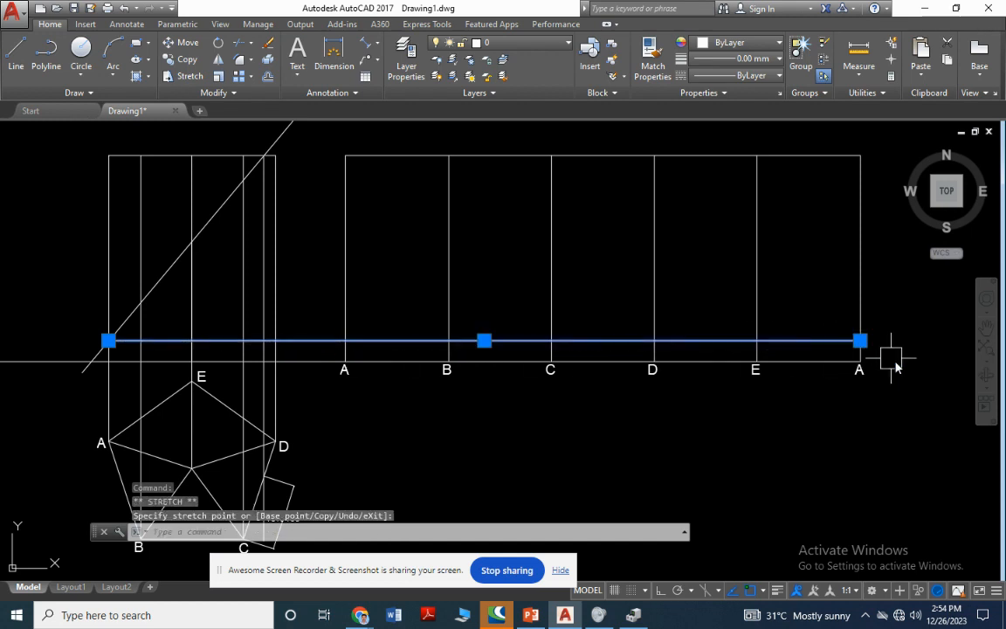
{"action": "key", "text": "Escape"}
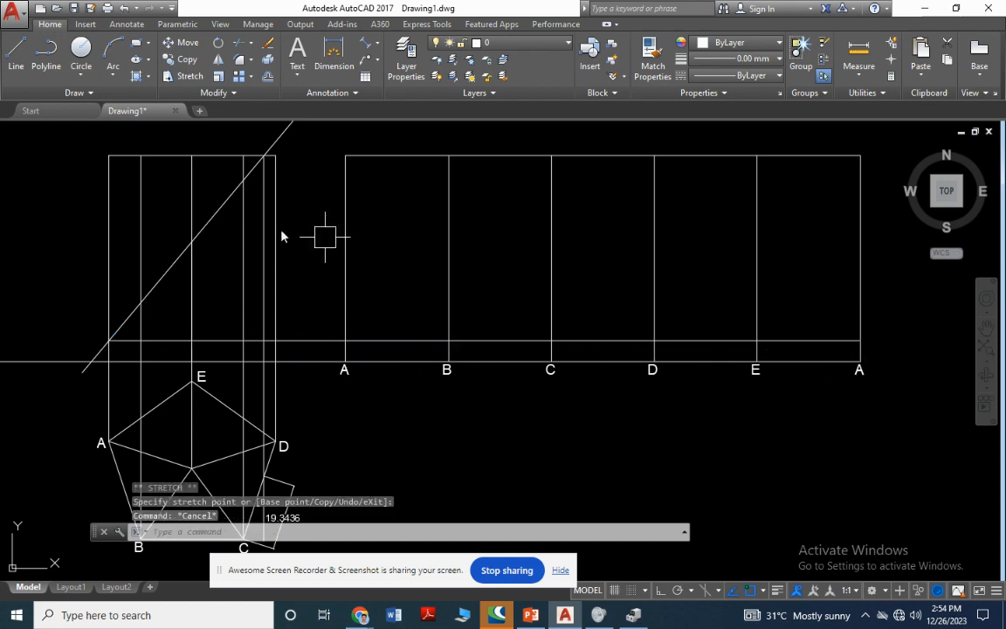
Draw a horizontal projection line from the cutting plane's intersection with edge B to the development's vertical line B.
{"action": "left_click", "coordinate": [15, 52]}
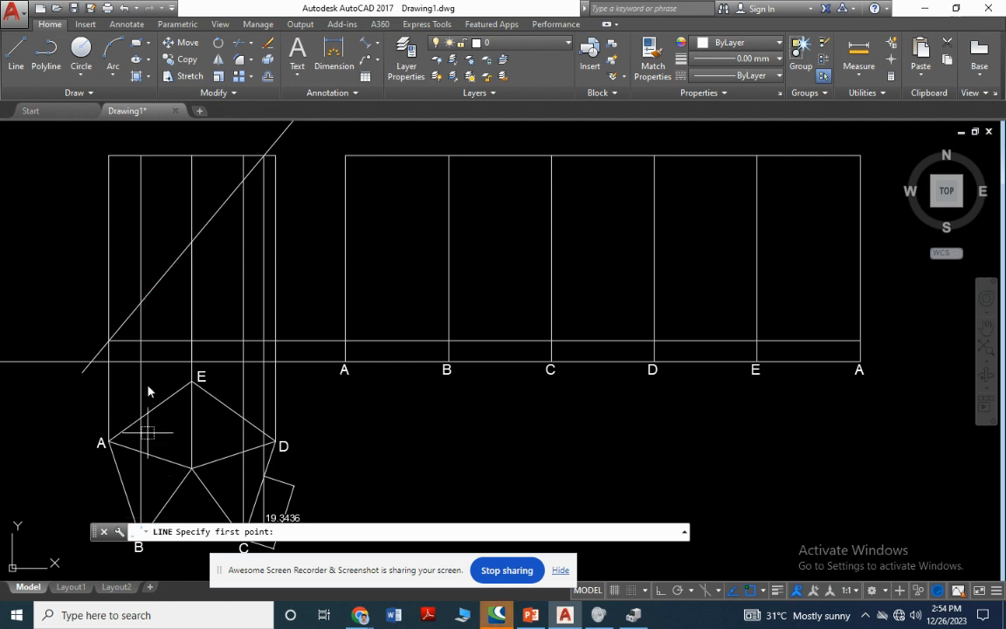
{"action": "left_click", "coordinate": [139, 304]}
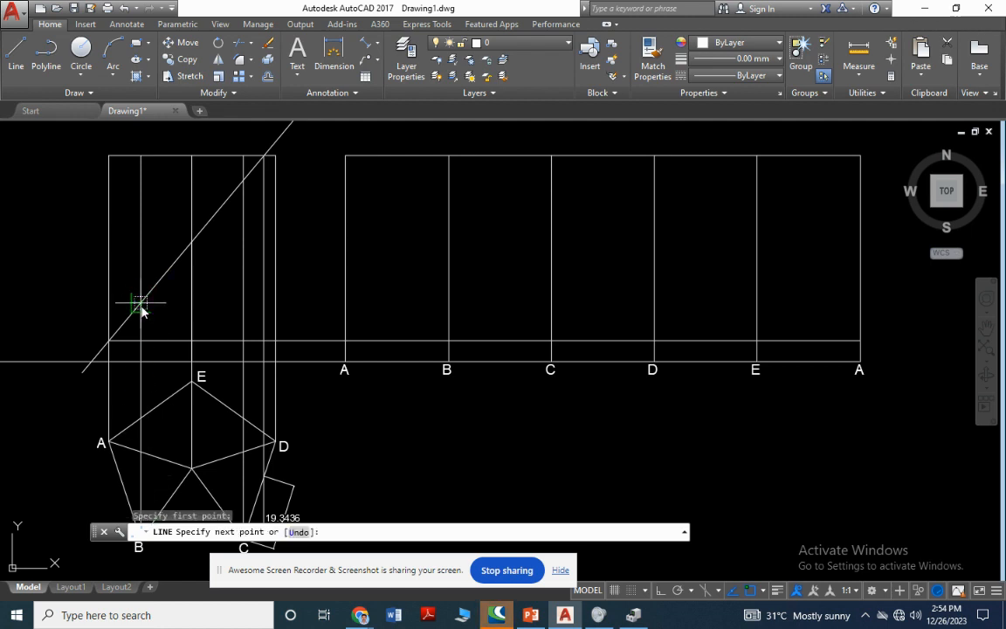
{"action": "left_click", "coordinate": [449, 304]}
{"action": "key", "text": "Escape"}
Draw a horizontal projection line from the cutting plane's intersection with edge E to the development's vertical line E.
{"action": "left_click", "coordinate": [17, 55]}
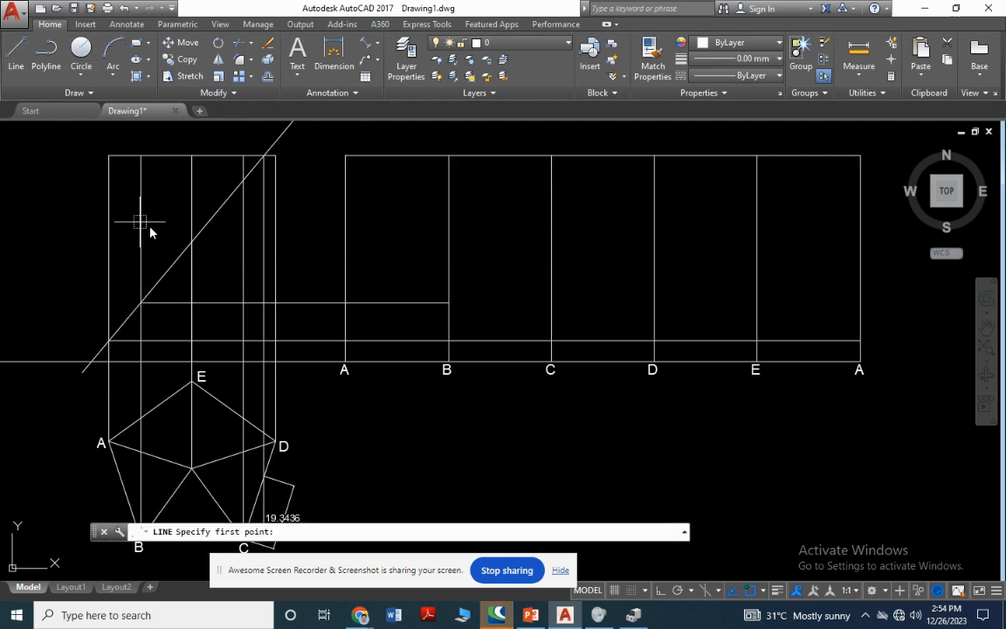
{"action": "left_click", "coordinate": [191, 241]}
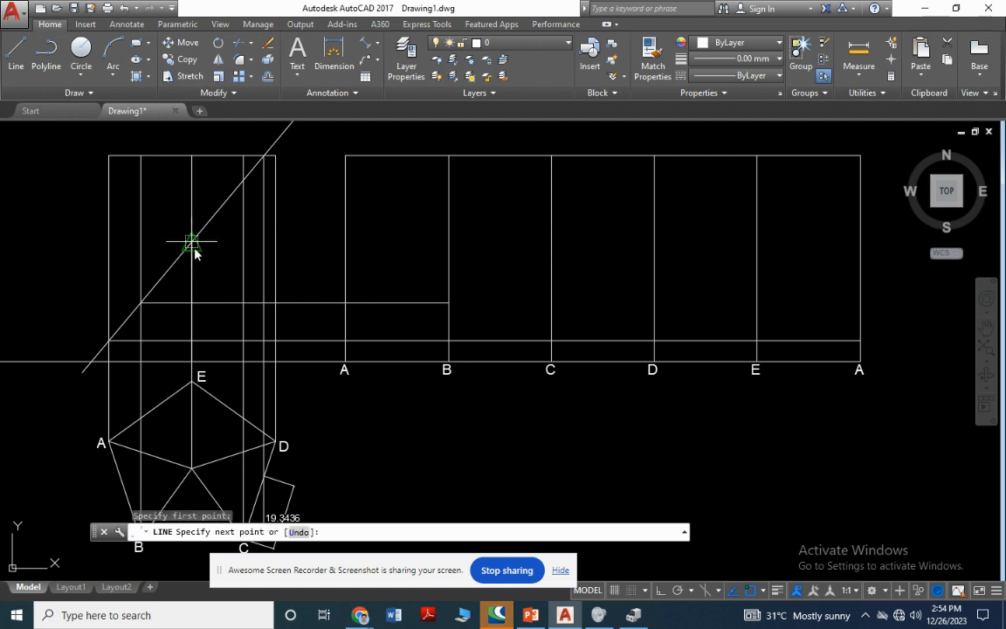
{"action": "left_click", "coordinate": [756, 241]}
{"action": "key", "text": "Escape"}
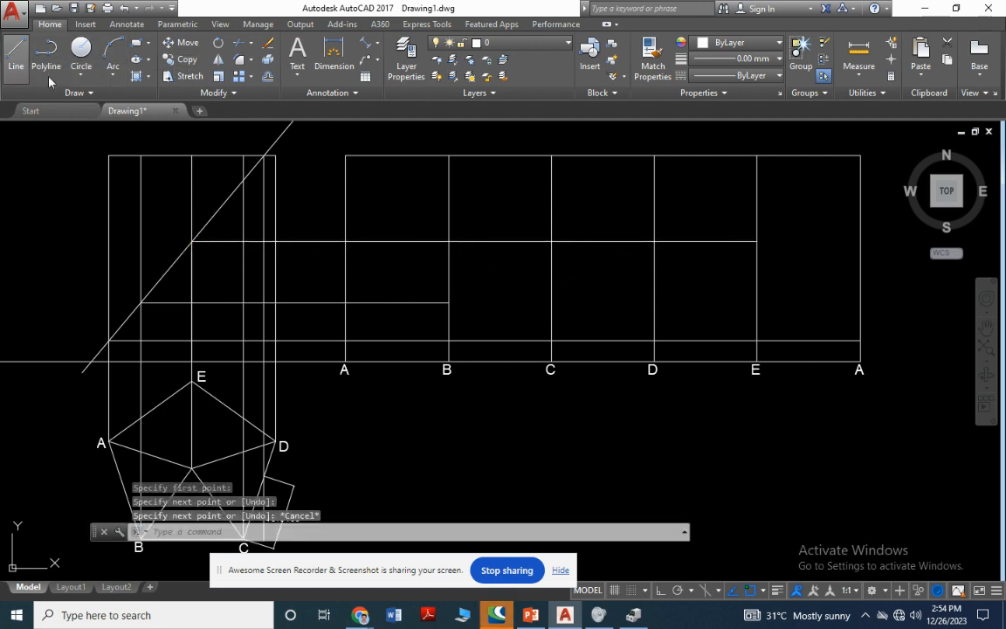
Draw a horizontal projection line from the cutting plane's intersection with edge C to the development's vertical line C.
{"action": "left_click", "coordinate": [17, 54]}
{"action": "left_click", "coordinate": [244, 180]}
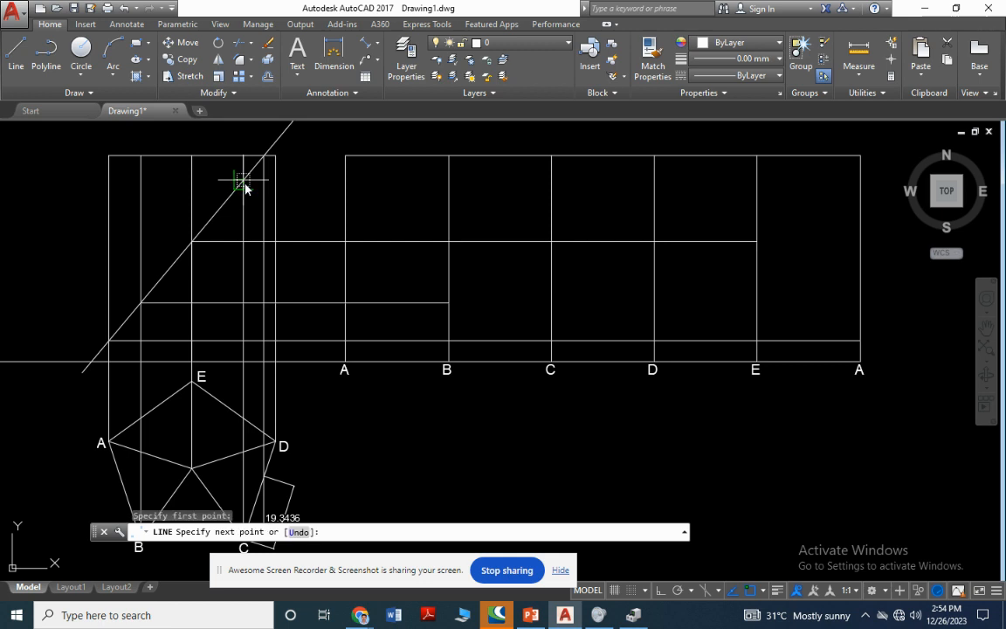
{"action": "key", "text": "Escape"}
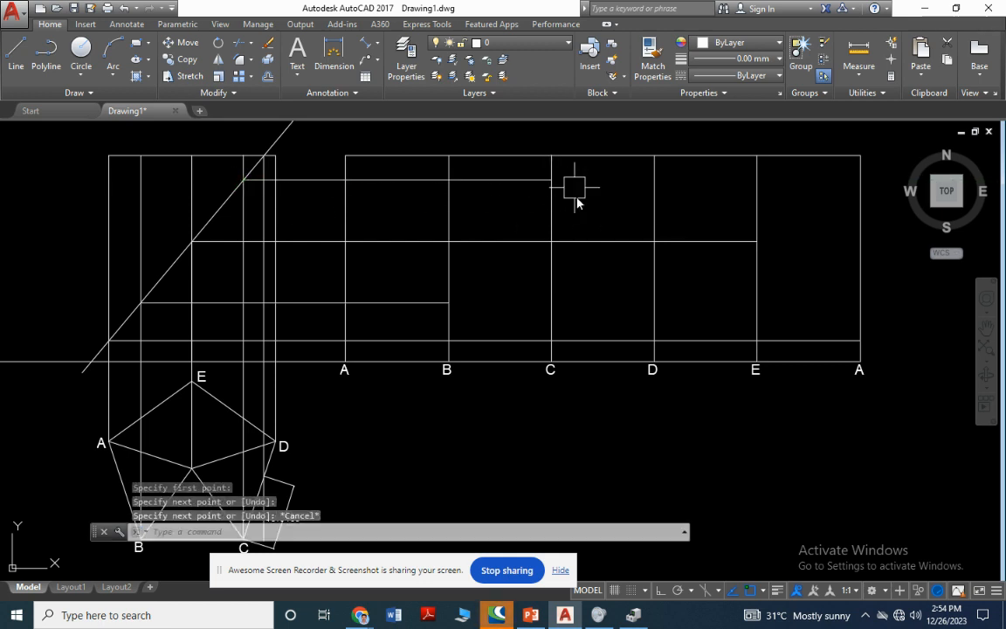
Try projecting a line from the cut point on edge C to the development's vertical line D, and erase that line.
{"action": "left_click", "coordinate": [16, 54]}
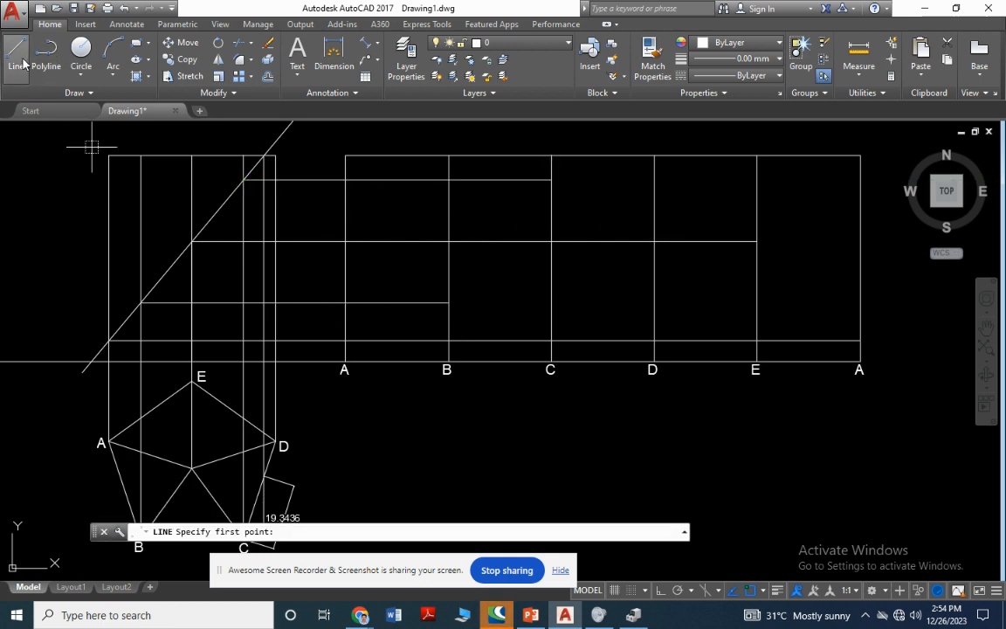
{"action": "left_click", "coordinate": [241, 182]}
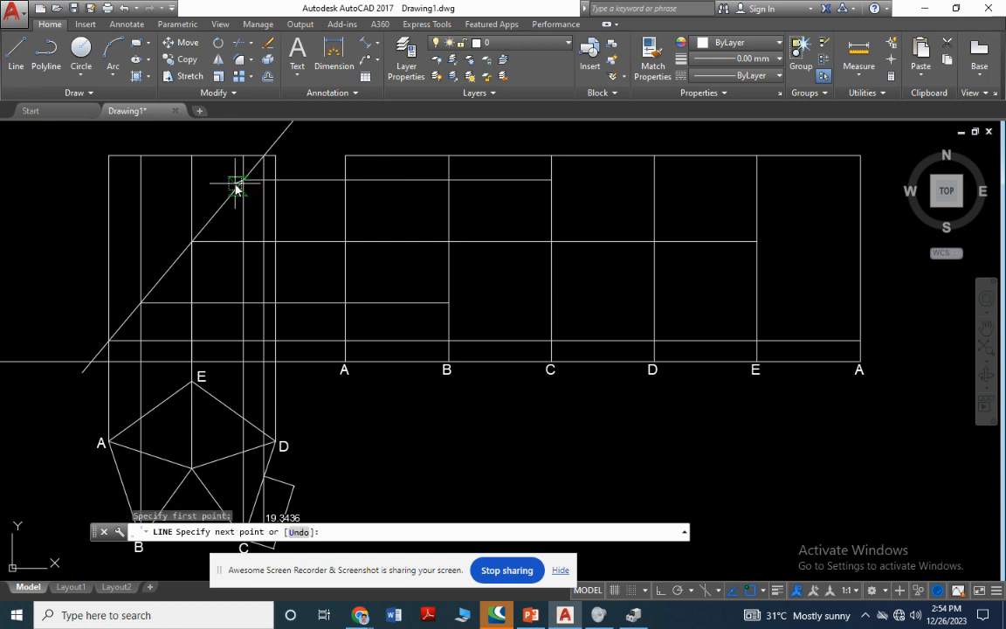
{"action": "left_click", "coordinate": [659, 183]}
{"action": "key", "text": "Escape"}
{"action": "left_click", "coordinate": [618, 180]}
{"action": "scroll", "coordinate": [589, 178], "scroll_direction": "up", "scroll_amount": 4}
{"action": "key", "text": "Escape"}
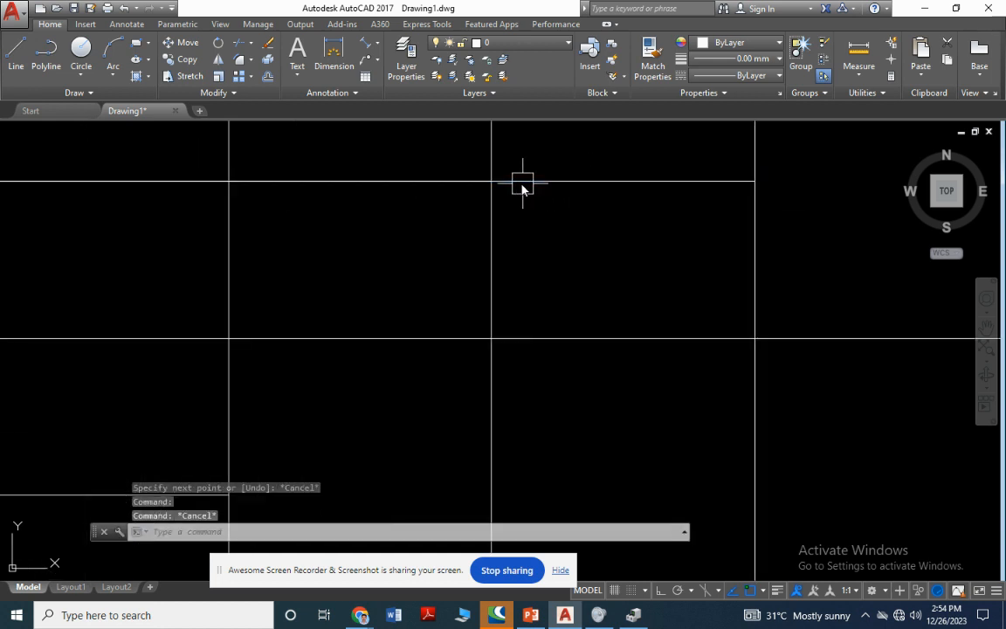
{"action": "scroll", "coordinate": [524, 190], "scroll_direction": "down", "scroll_amount": 2}
{"action": "left_click", "coordinate": [575, 187]}
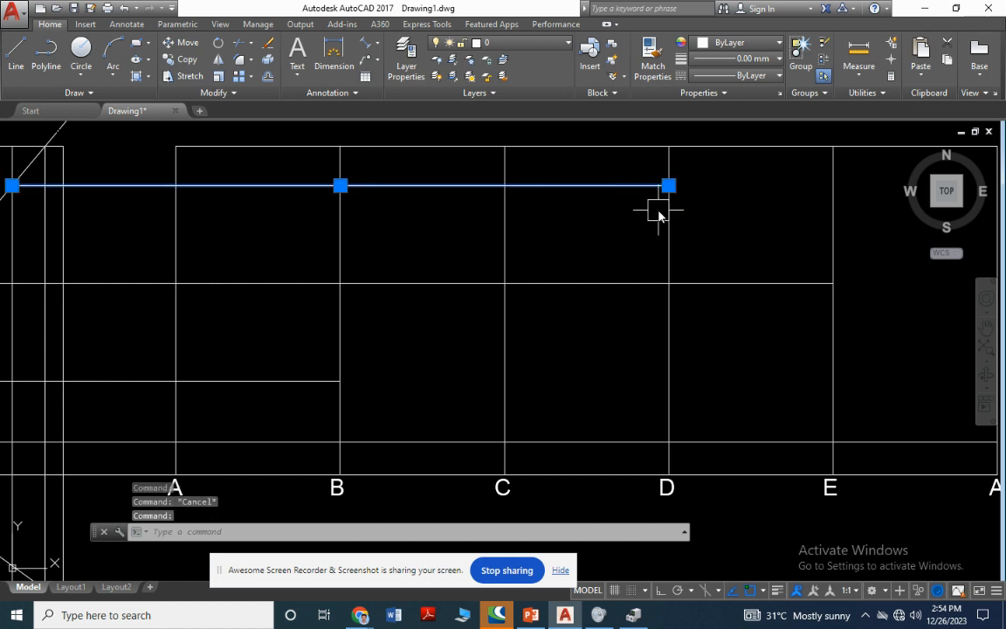
{"action": "key", "text": "Delete"}
Examine where the cutting plane crosses the prism's top edge and compare it with the faces beside line C in the development.
{"action": "scroll", "coordinate": [575, 240], "scroll_direction": "down", "scroll_amount": 4}
{"action": "scroll", "coordinate": [332, 252], "scroll_direction": "up", "scroll_amount": 2}
{"action": "scroll", "coordinate": [262, 190], "scroll_direction": "up", "scroll_amount": 2}
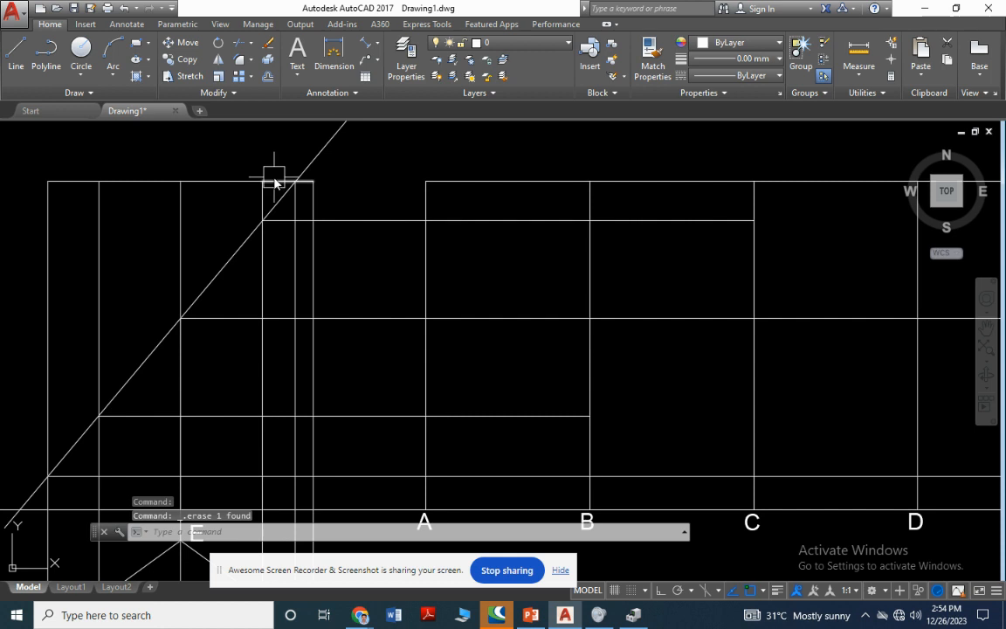
{"action": "scroll", "coordinate": [274, 182], "scroll_direction": "down", "scroll_amount": 3}
{"action": "scroll", "coordinate": [279, 484], "scroll_direction": "up", "scroll_amount": 4}
{"action": "scroll", "coordinate": [209, 454], "scroll_direction": "down", "scroll_amount": 4}
{"action": "scroll", "coordinate": [213, 472], "scroll_direction": "up", "scroll_amount": 4}
{"action": "scroll", "coordinate": [269, 426], "scroll_direction": "down", "scroll_amount": 4}
{"action": "scroll", "coordinate": [387, 194], "scroll_direction": "up", "scroll_amount": 4}
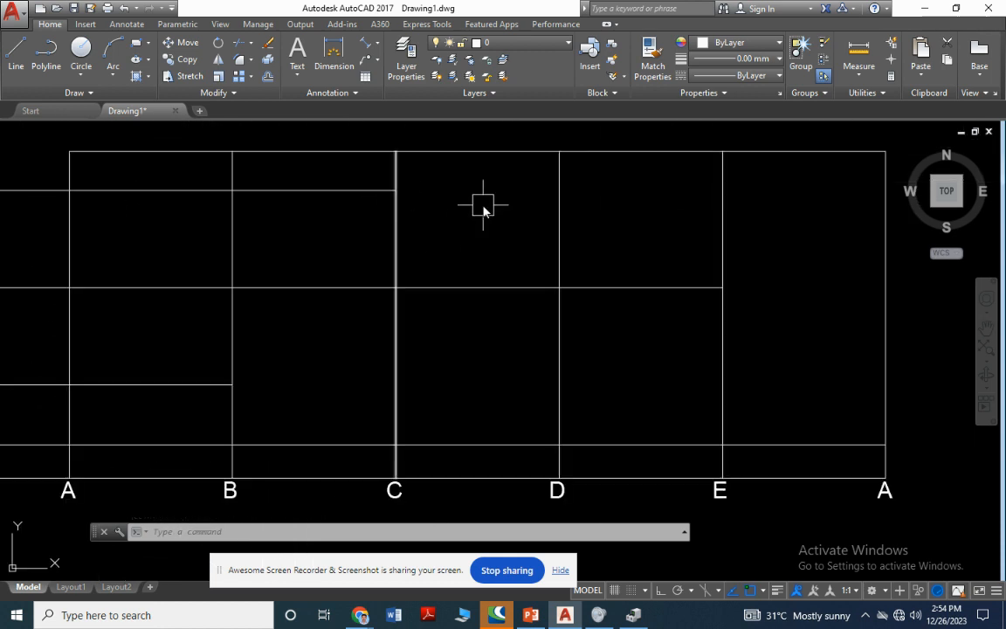
Draw a 19.34 mm line along the development's top edge from line C toward D, continuing it with a short upward vertical marker in ortho mode.
{"action": "left_click", "coordinate": [16, 54]}
{"action": "left_click", "coordinate": [393, 157]}
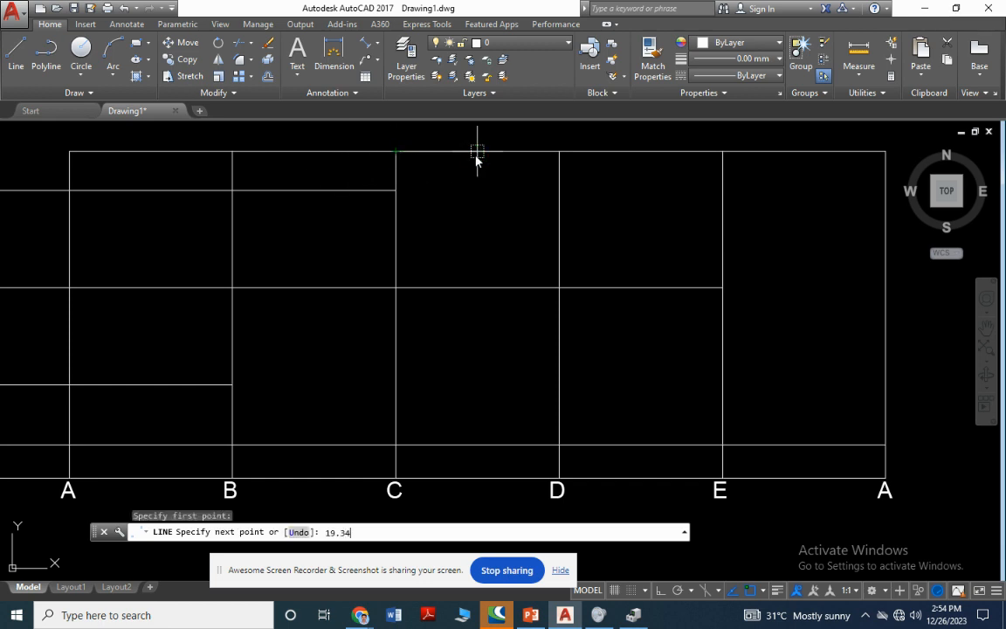
{"action": "key", "text": "Return"}
{"action": "scroll", "coordinate": [476, 157], "scroll_direction": "down", "scroll_amount": 3}
{"action": "scroll", "coordinate": [494, 209], "scroll_direction": "up", "scroll_amount": 5}
{"action": "scroll", "coordinate": [494, 174], "scroll_direction": "down", "scroll_amount": 6}
{"action": "scroll", "coordinate": [495, 157], "scroll_direction": "up", "scroll_amount": 5}
{"action": "left_click", "coordinate": [657, 593]}
{"action": "left_click", "coordinate": [472, 215]}
{"action": "key", "text": "Escape"}
{"action": "scroll", "coordinate": [546, 267], "scroll_direction": "down", "scroll_amount": 2}
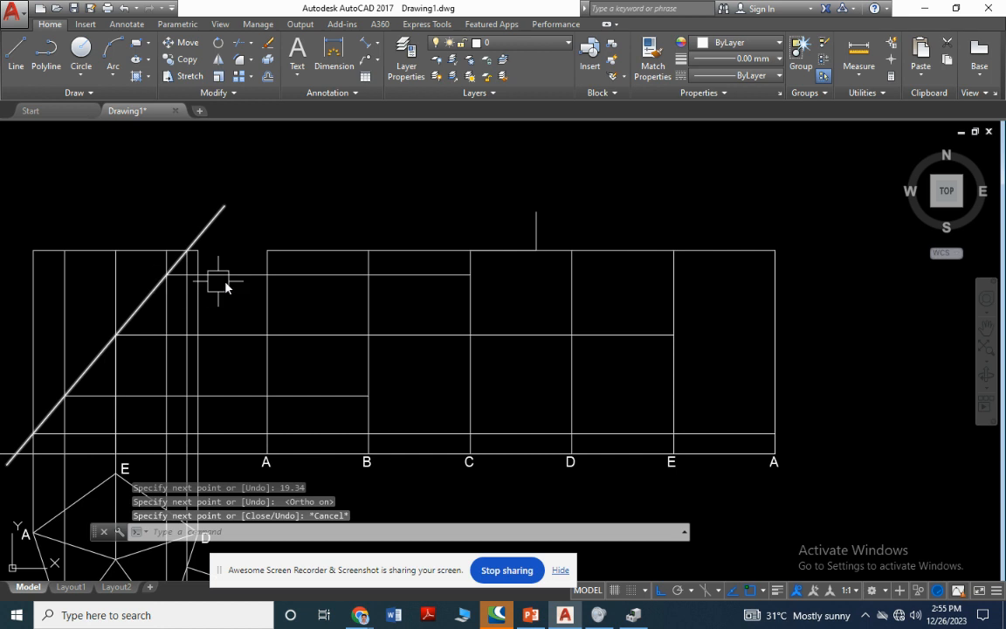
{"action": "key", "text": "Escape"}
Draw a horizontal line between the development's vertical lines C and D at the height of the cut point on C.
{"action": "left_click", "coordinate": [16, 54]}
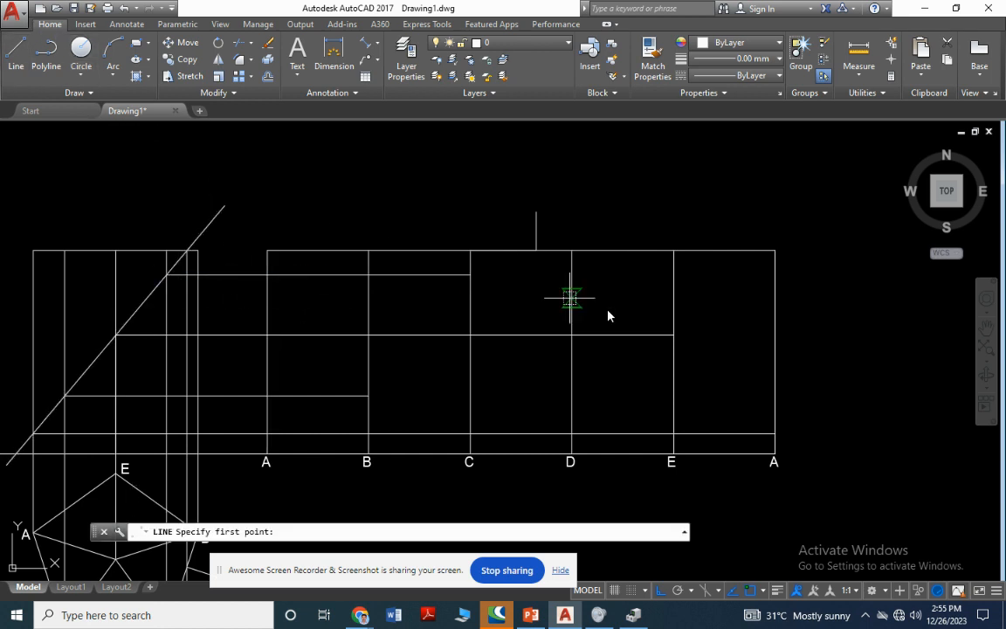
{"action": "left_click", "coordinate": [474, 277]}
{"action": "left_click", "coordinate": [573, 276]}
{"action": "key", "text": "Escape"}
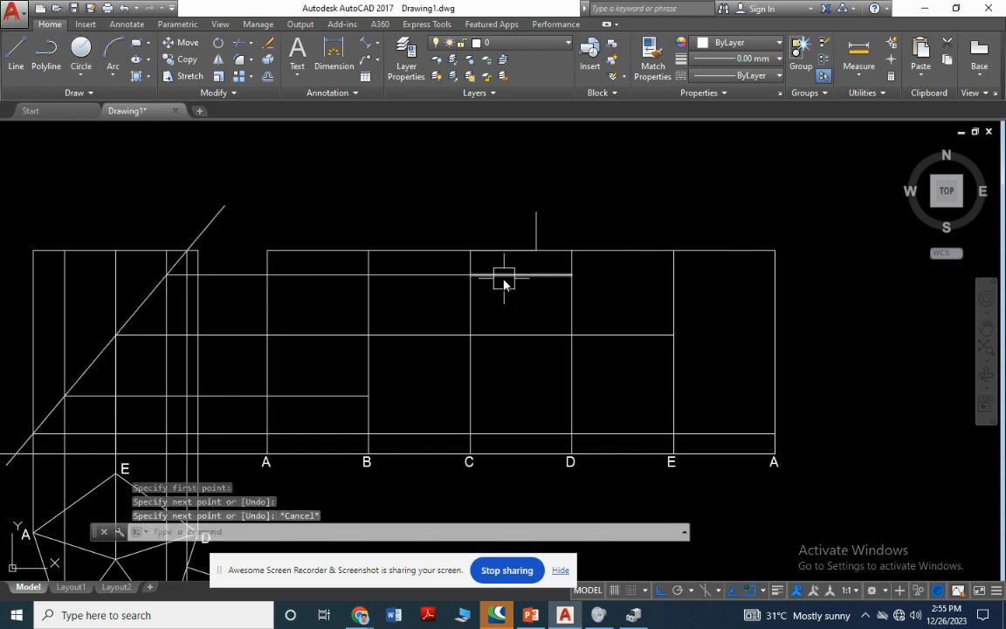
Stretch the C end of the short horizontal line about 52 mm past line D to a point between D and E.
{"action": "left_click", "coordinate": [502, 277]}
{"action": "scroll", "coordinate": [511, 297], "scroll_direction": "up", "scroll_amount": 2}
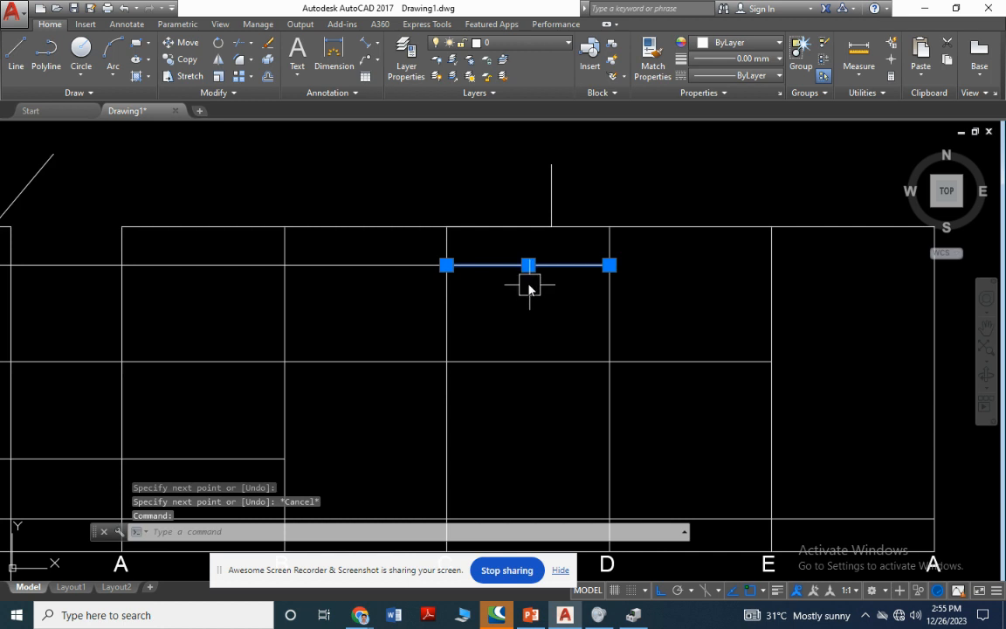
{"action": "left_click", "coordinate": [446, 265]}
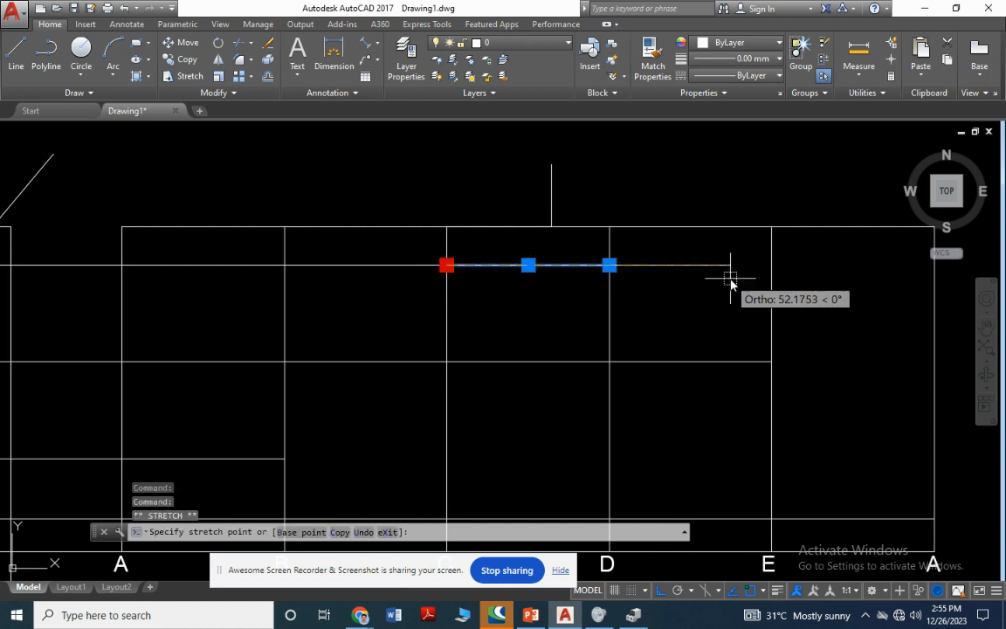
{"action": "key", "text": "Escape"}
{"action": "scroll", "coordinate": [554, 345], "scroll_direction": "down", "scroll_amount": 3}
{"action": "scroll", "coordinate": [421, 341], "scroll_direction": "up", "scroll_amount": 2}
Set the current lineweight to 0.30 mm and the current object color to yellow.
{"action": "left_click", "coordinate": [16, 54]}
{"action": "left_click", "coordinate": [734, 59]}
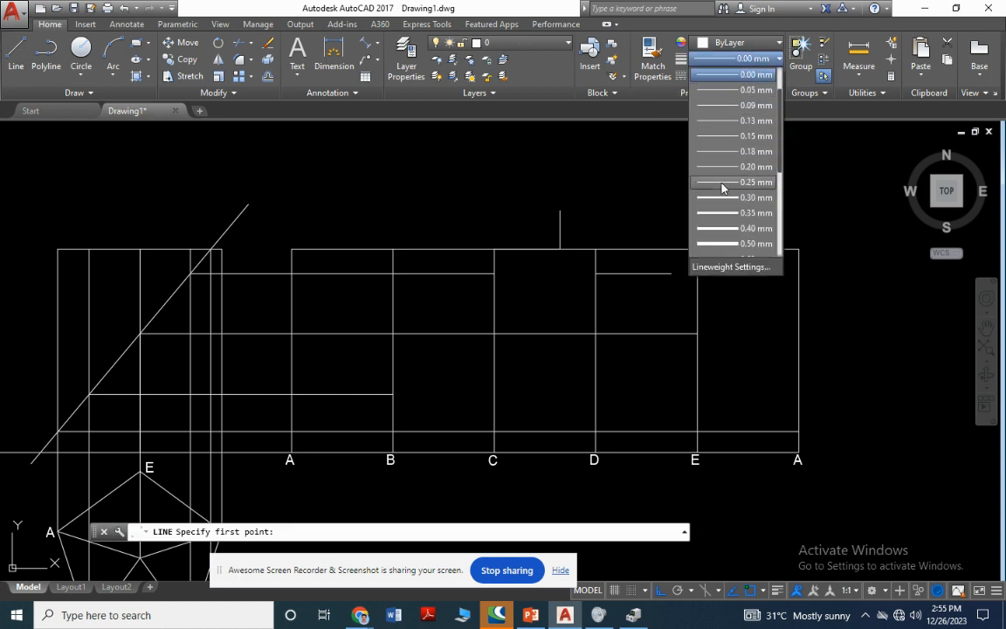
{"action": "left_click", "coordinate": [723, 200]}
{"action": "left_click", "coordinate": [733, 42]}
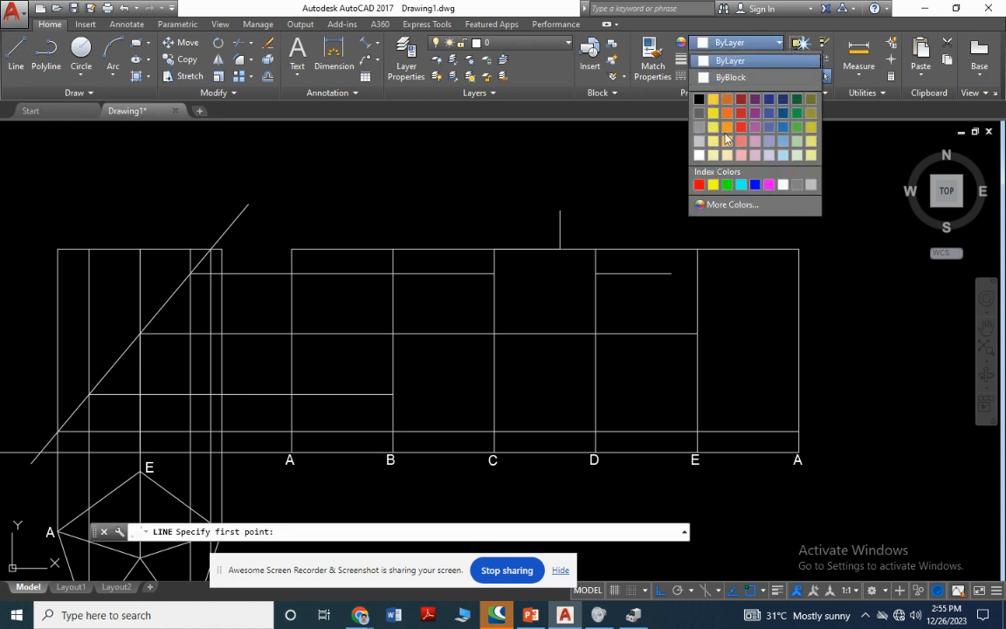
{"action": "left_click", "coordinate": [714, 184]}
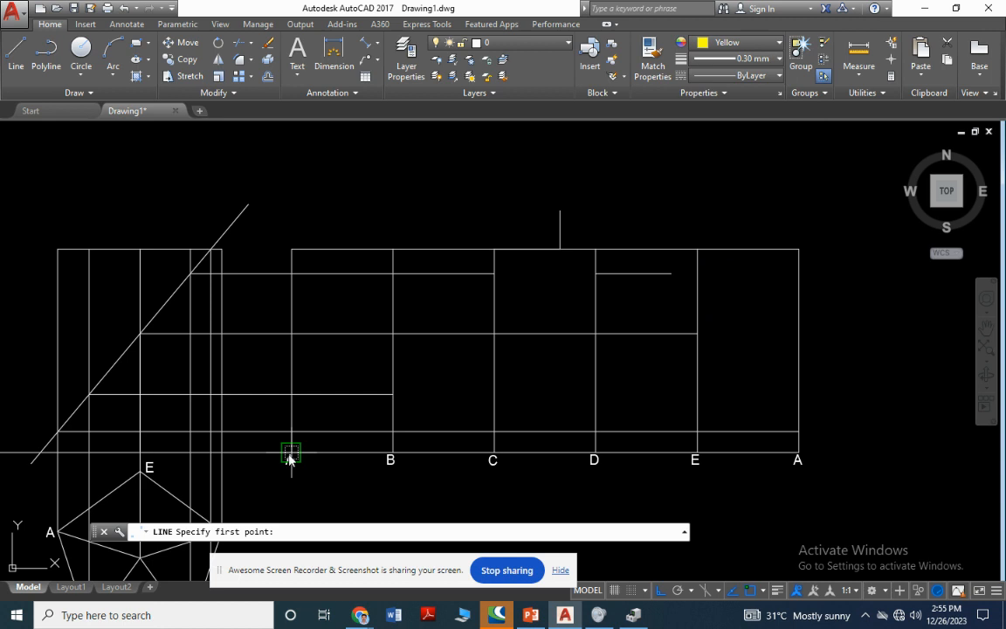
{"action": "key", "text": "Escape"}
{"action": "key", "text": "Escape"}
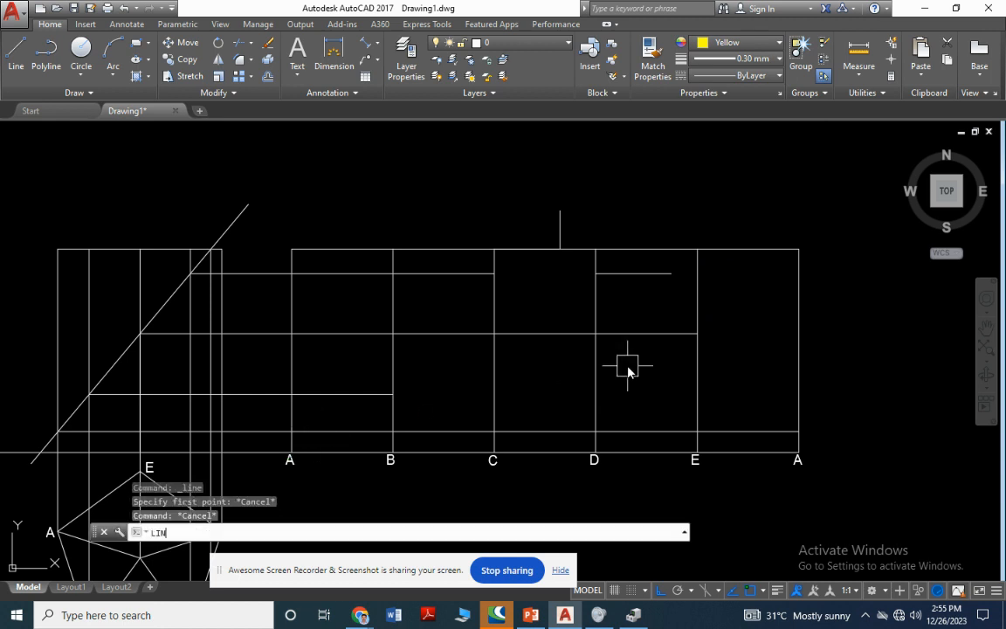
Turn on the display of lineweights through the LINEWEIGHT settings.
{"action": "type", "text": "LINEWEIGHT"}
{"action": "left_click", "coordinate": [251, 369]}
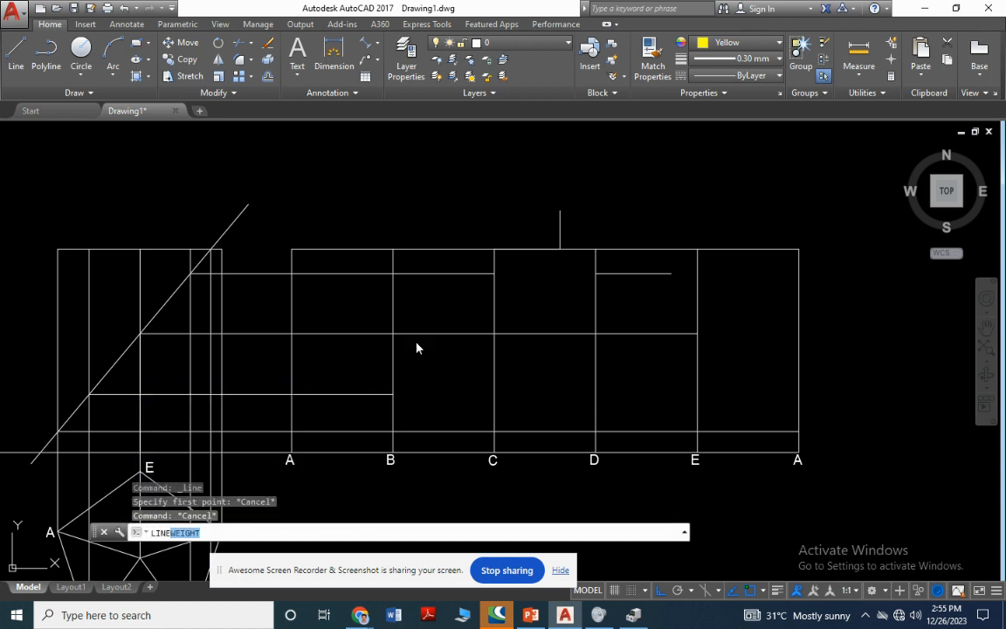
{"action": "left_click", "coordinate": [439, 374]}
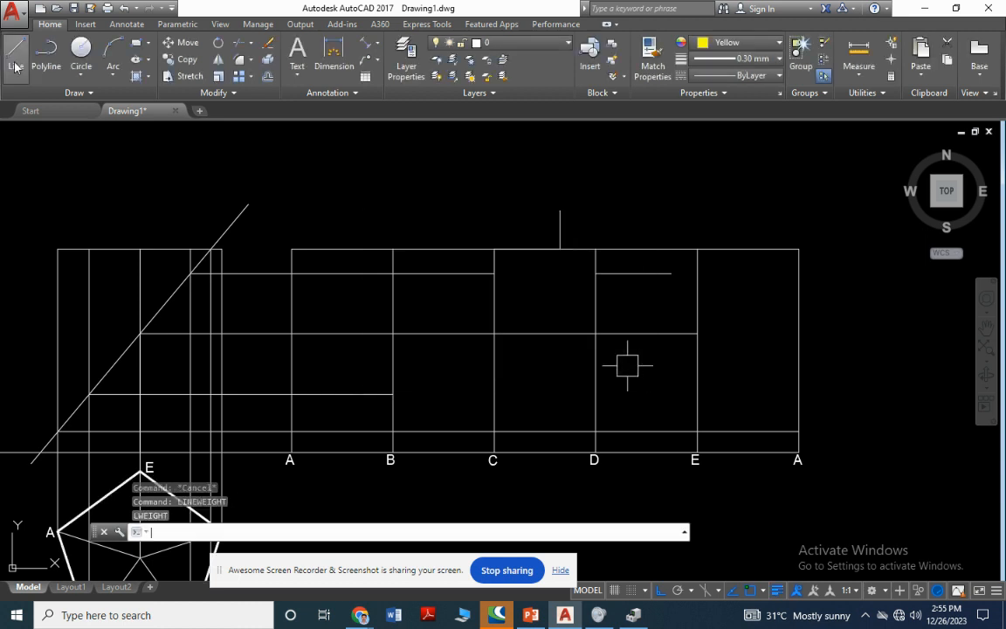
Draw the outline from base point A up to the lowest cut height and on to the cut point on line B.
{"action": "scroll", "coordinate": [293, 453], "scroll_direction": "up", "scroll_amount": 6}
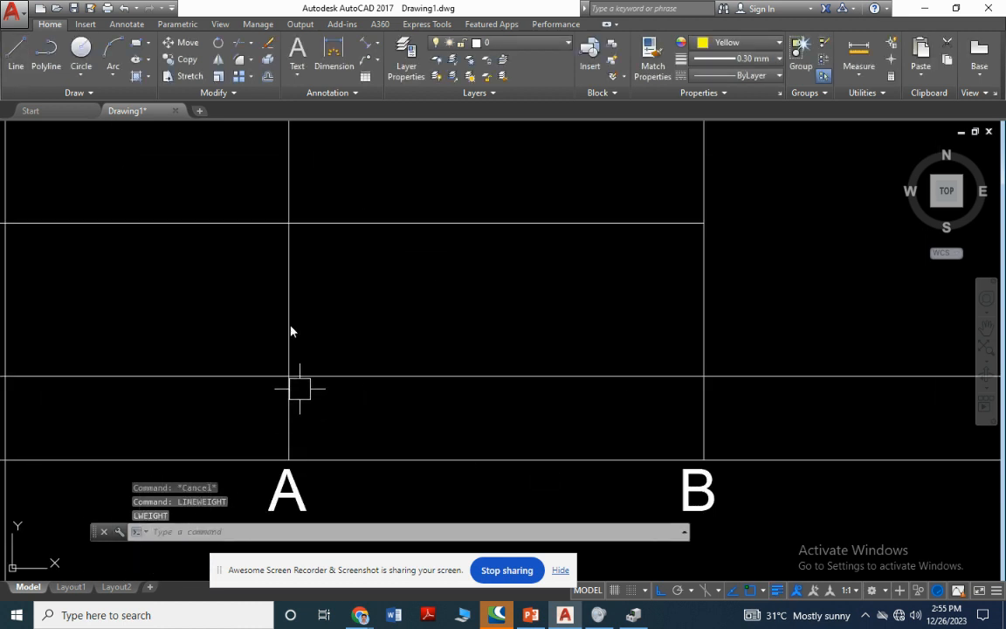
{"action": "left_click", "coordinate": [15, 54]}
{"action": "scroll", "coordinate": [188, 140], "scroll_direction": "down", "scroll_amount": 2}
{"action": "left_click", "coordinate": [251, 333]}
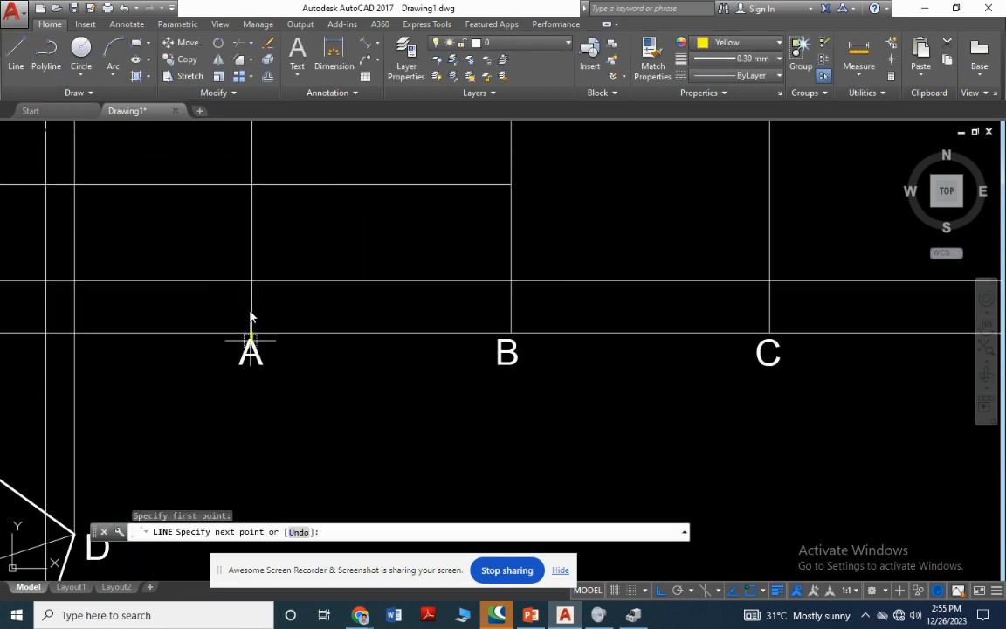
{"action": "left_click", "coordinate": [250, 282]}
{"action": "scroll", "coordinate": [380, 262], "scroll_direction": "down", "scroll_amount": 5}
{"action": "scroll", "coordinate": [406, 249], "scroll_direction": "up", "scroll_amount": 3}
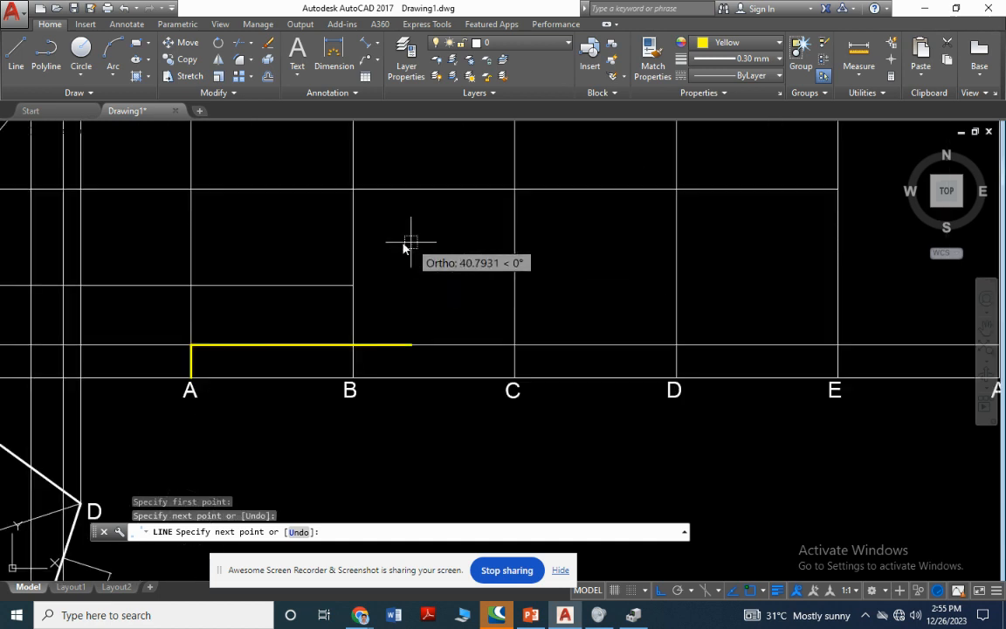
{"action": "left_click", "coordinate": [352, 286]}
{"action": "scroll", "coordinate": [362, 262], "scroll_direction": "down", "scroll_amount": 5}
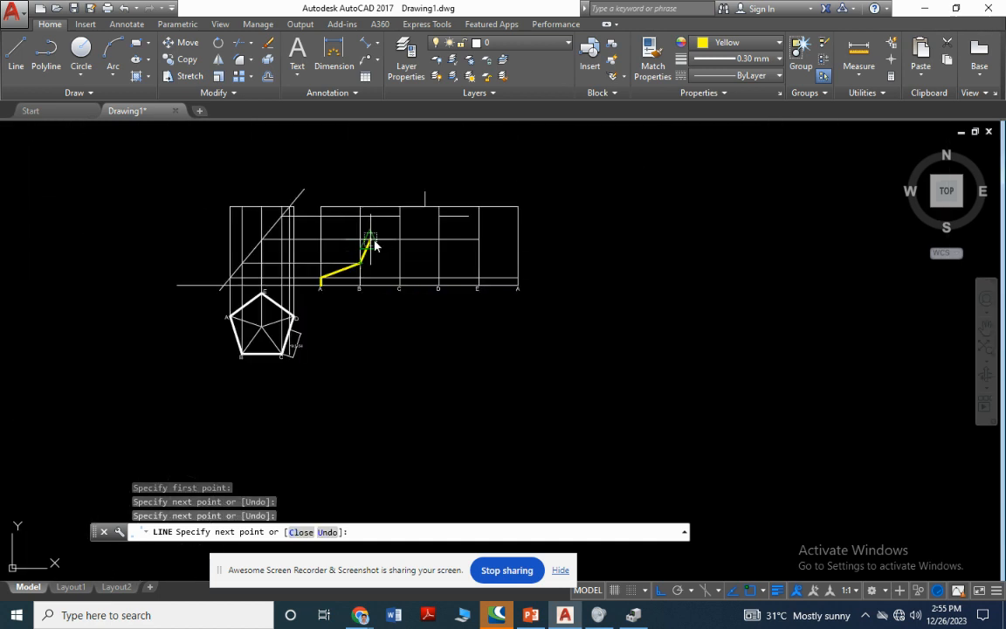
{"action": "scroll", "coordinate": [373, 246], "scroll_direction": "up", "scroll_amount": 2}
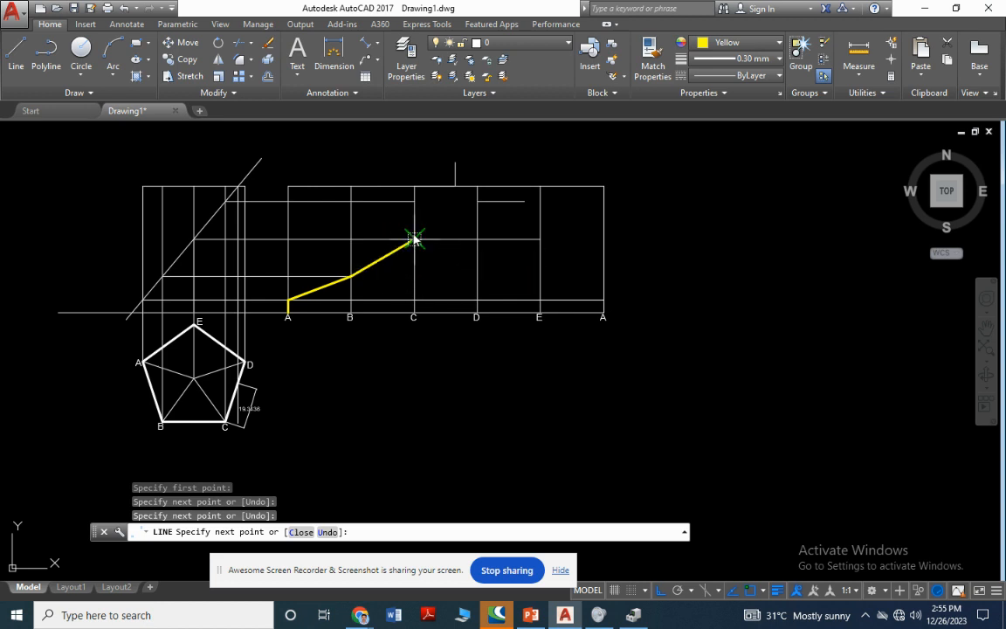
{"action": "left_click", "coordinate": [414, 238]}
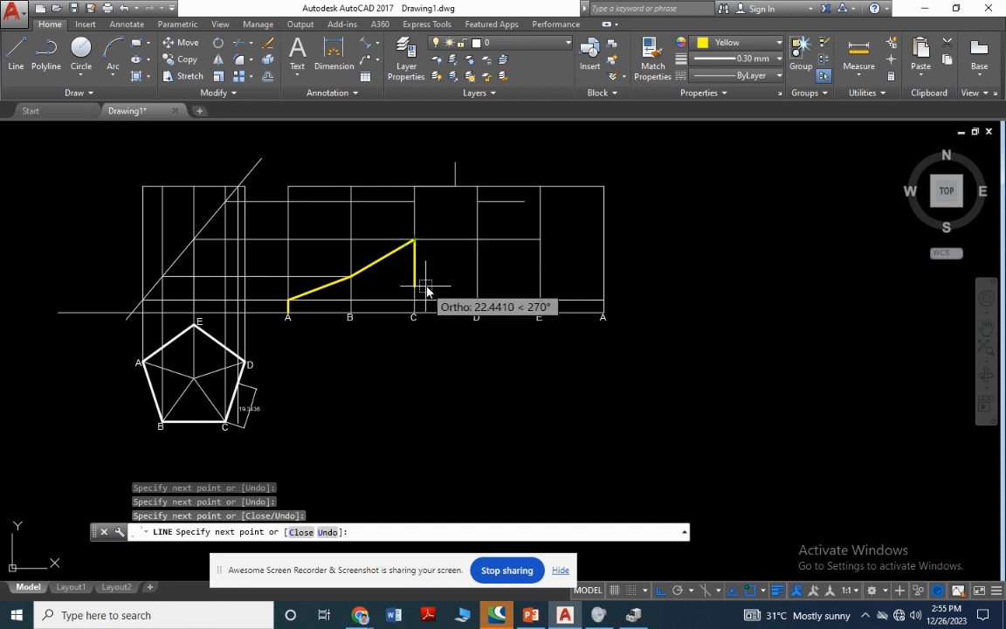
{"action": "type", "text": "u"}
{"action": "key", "text": "Return"}
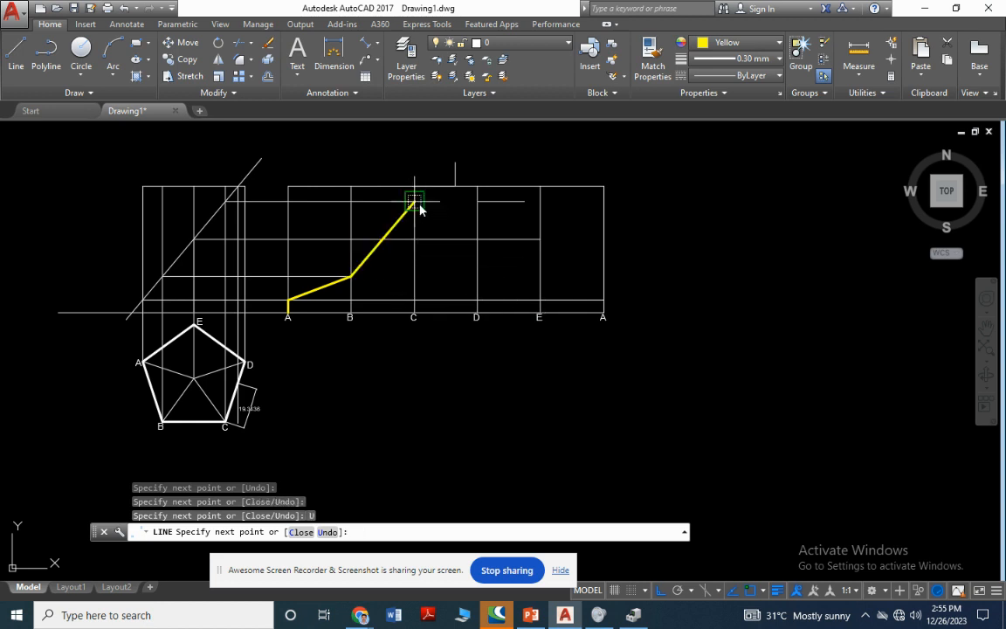
Continue the outline through C's upper cut point, the top-edge mark and the cut points on D, E and A, closing along the base to A.
{"action": "left_click", "coordinate": [417, 207]}
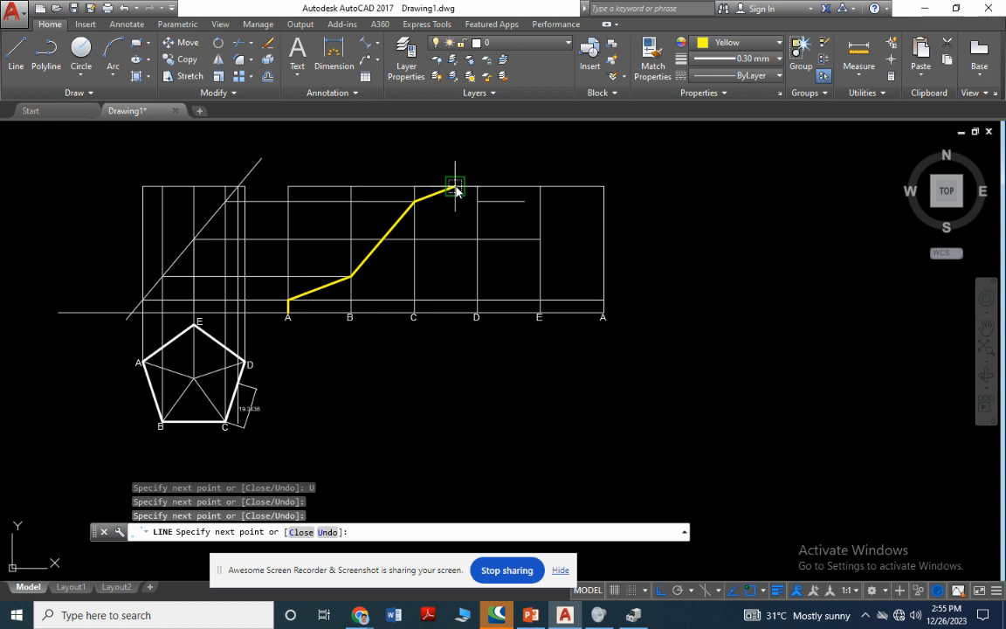
{"action": "left_click", "coordinate": [455, 191]}
{"action": "left_click", "coordinate": [477, 206]}
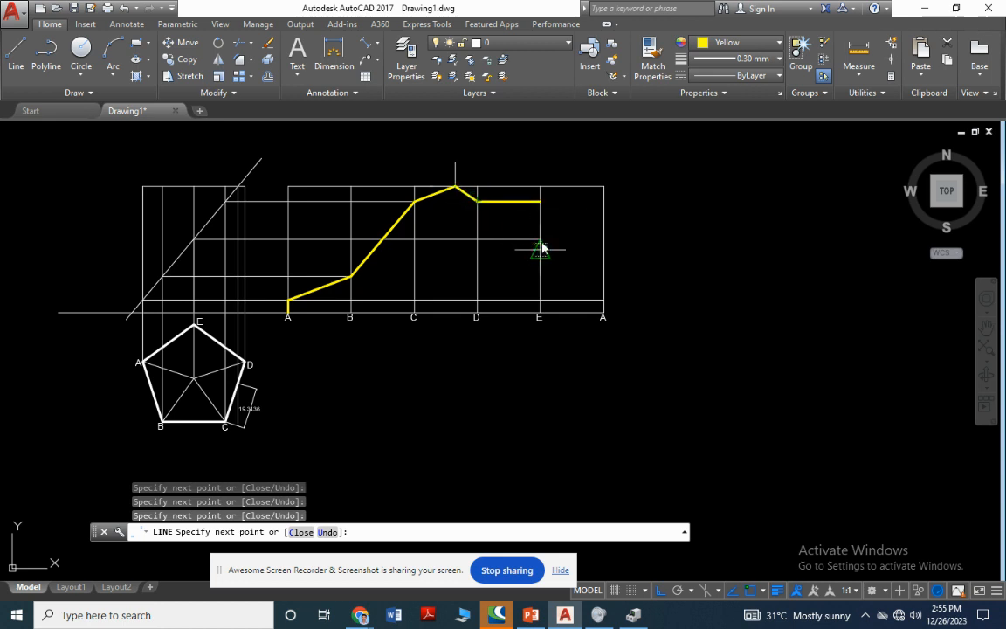
{"action": "left_click", "coordinate": [541, 241]}
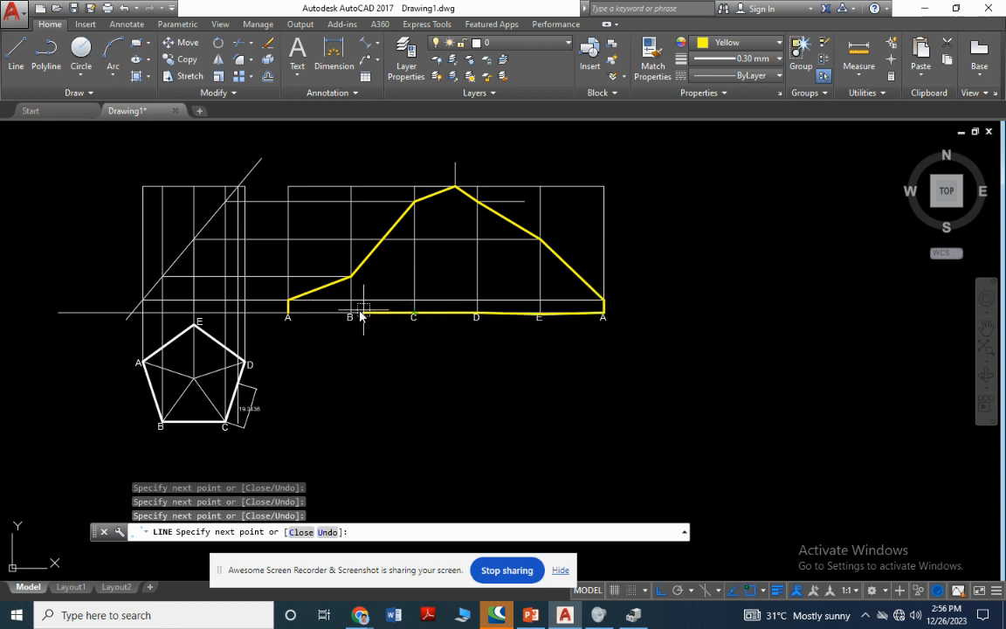
{"action": "scroll", "coordinate": [349, 314], "scroll_direction": "up", "scroll_amount": 8}
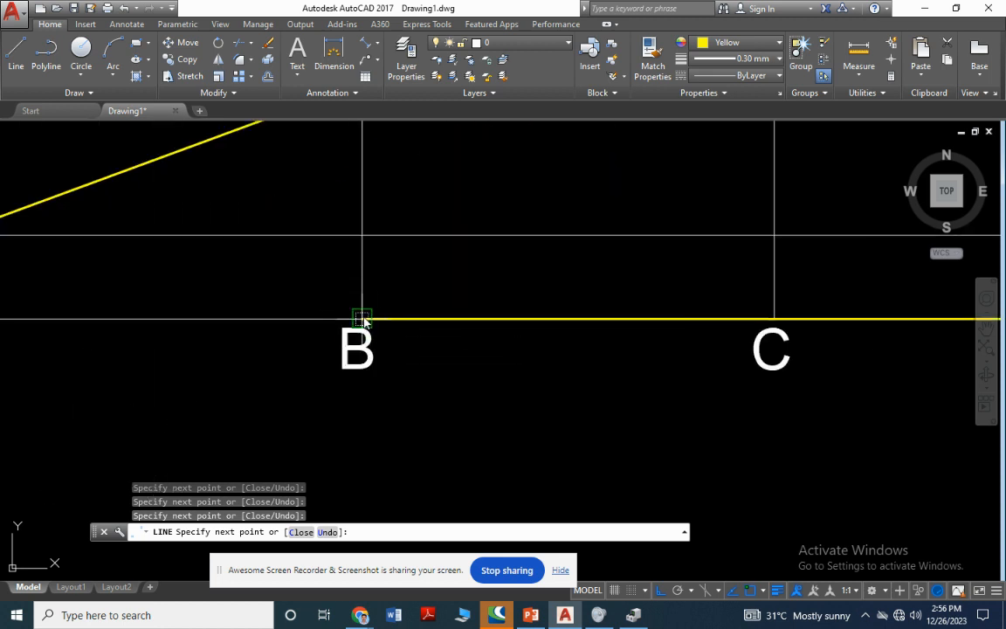
{"action": "scroll", "coordinate": [460, 322], "scroll_direction": "down", "scroll_amount": 4}
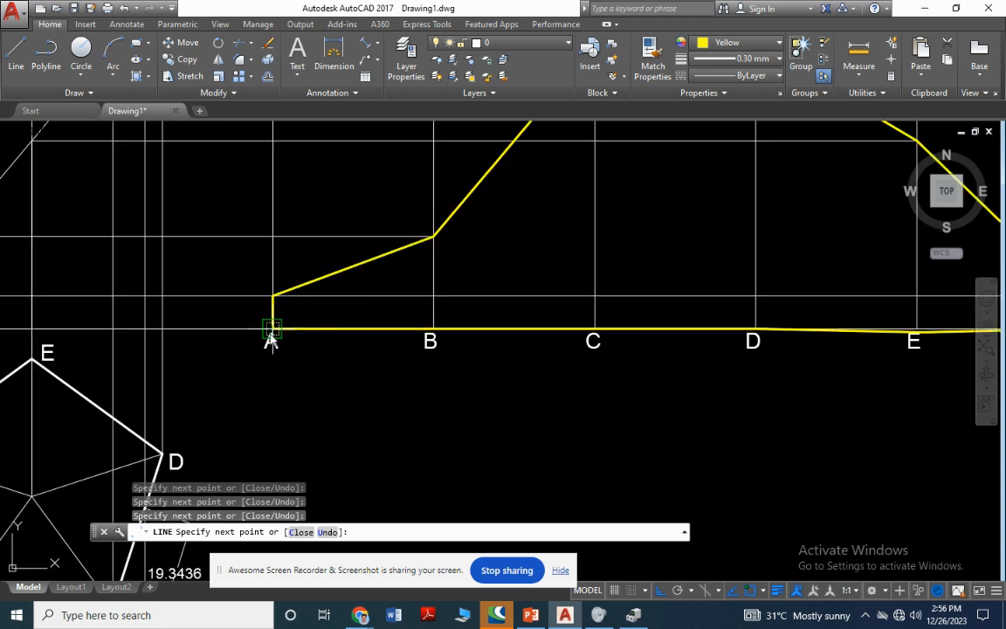
{"action": "key", "text": "Escape"}
Stretch the D end of the outline segment between the top-edge mark and D up to line D's upper end.
{"action": "scroll", "coordinate": [460, 322], "scroll_direction": "down", "scroll_amount": 5}
{"action": "scroll", "coordinate": [397, 220], "scroll_direction": "up", "scroll_amount": 7}
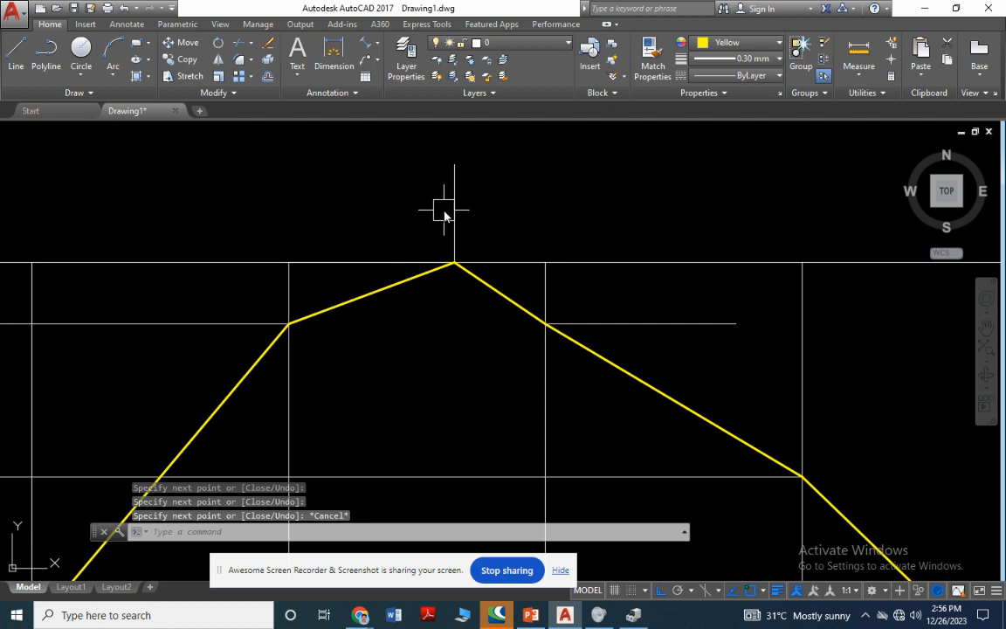
{"action": "left_click", "coordinate": [502, 305]}
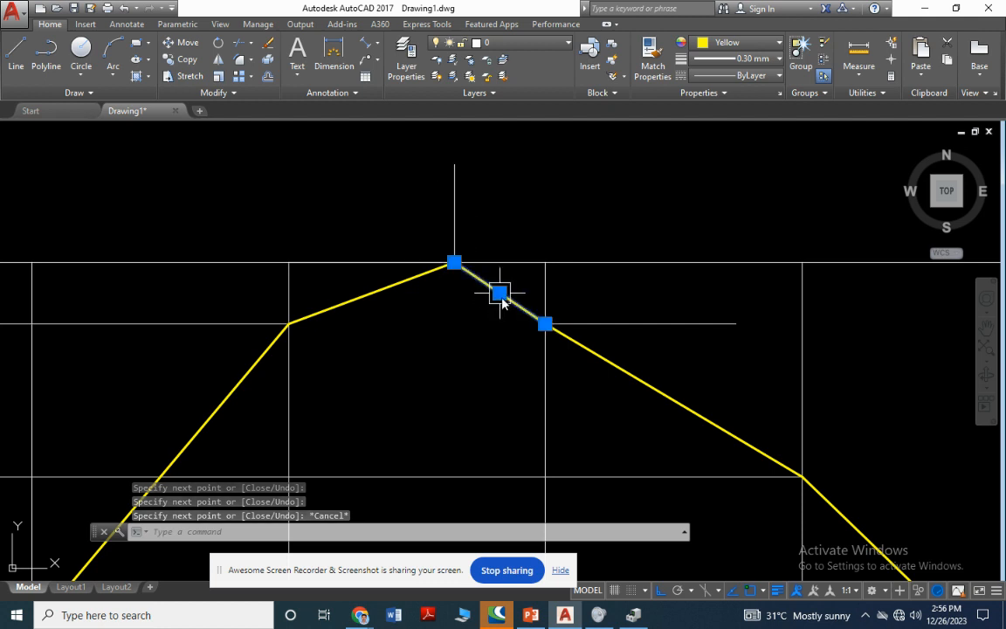
{"action": "left_click", "coordinate": [545, 324]}
{"action": "left_click", "coordinate": [545, 262]}
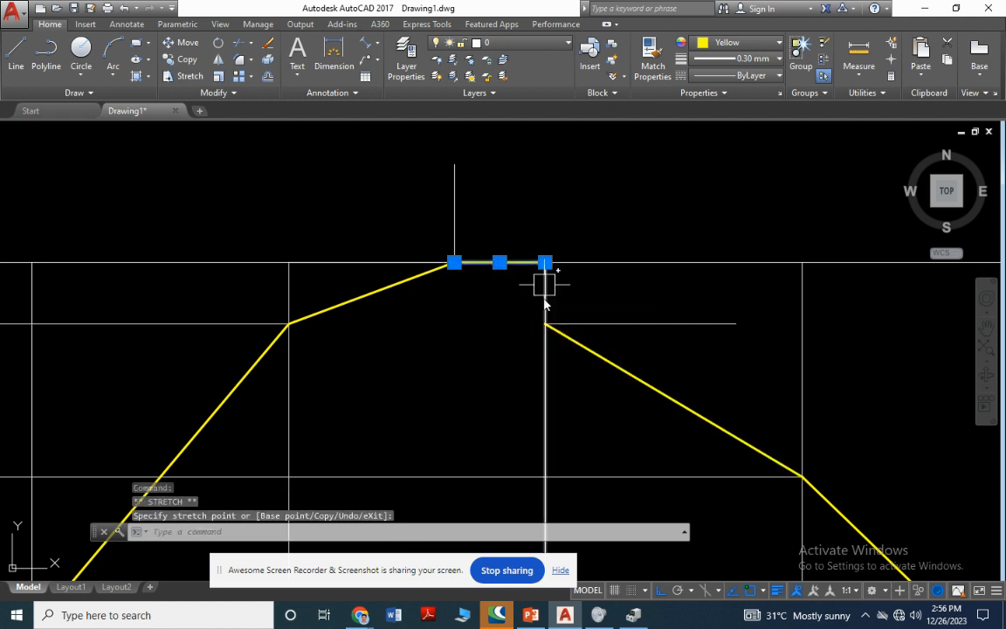
{"action": "left_click", "coordinate": [582, 344]}
{"action": "mouse_move", "coordinate": [546, 327]}
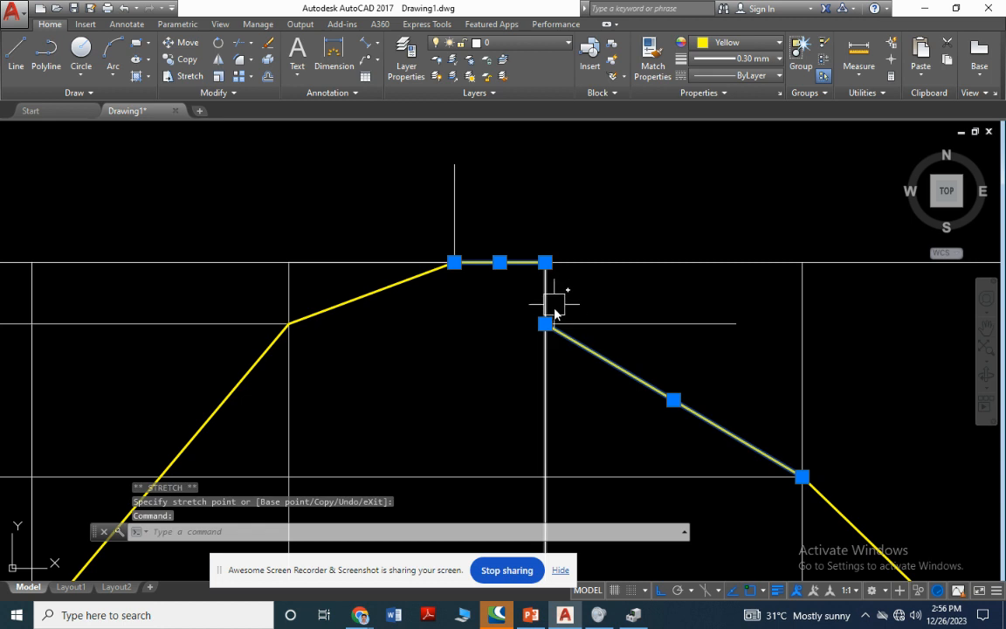
{"action": "key", "text": "Escape"}
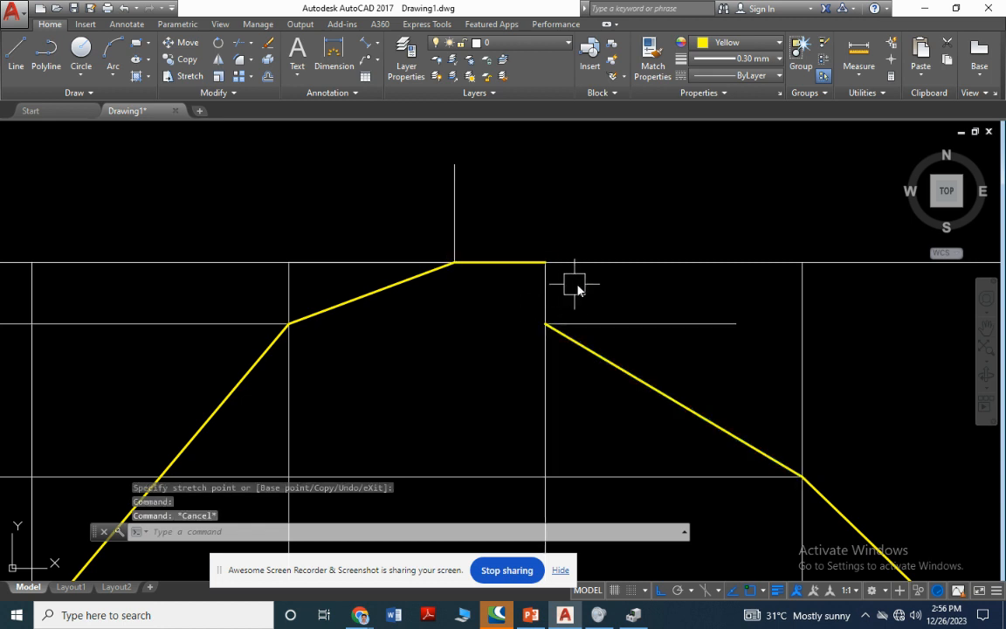
Delete the short horizontal line running from line D to a point between D and E.
{"action": "left_click", "coordinate": [660, 324]}
{"action": "key", "text": "Delete"}
{"action": "scroll", "coordinate": [670, 312], "scroll_direction": "down", "scroll_amount": 4}
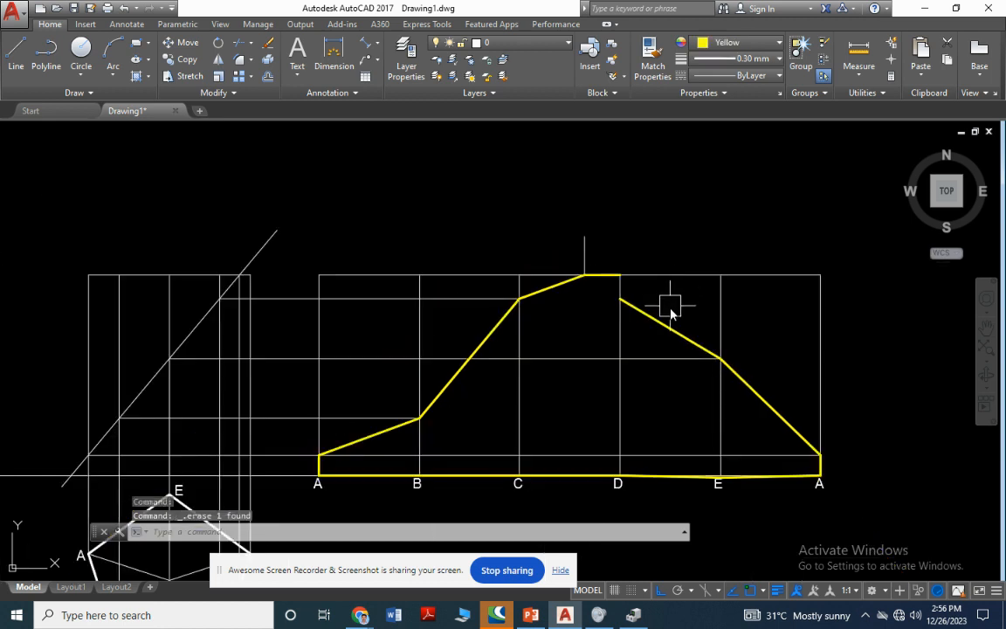
Stretch the D end of outline segment D–E up to the top edge and delete the short vertical marker above the development.
{"action": "scroll", "coordinate": [671, 313], "scroll_direction": "up", "scroll_amount": 4}
{"action": "scroll", "coordinate": [602, 295], "scroll_direction": "down", "scroll_amount": 8}
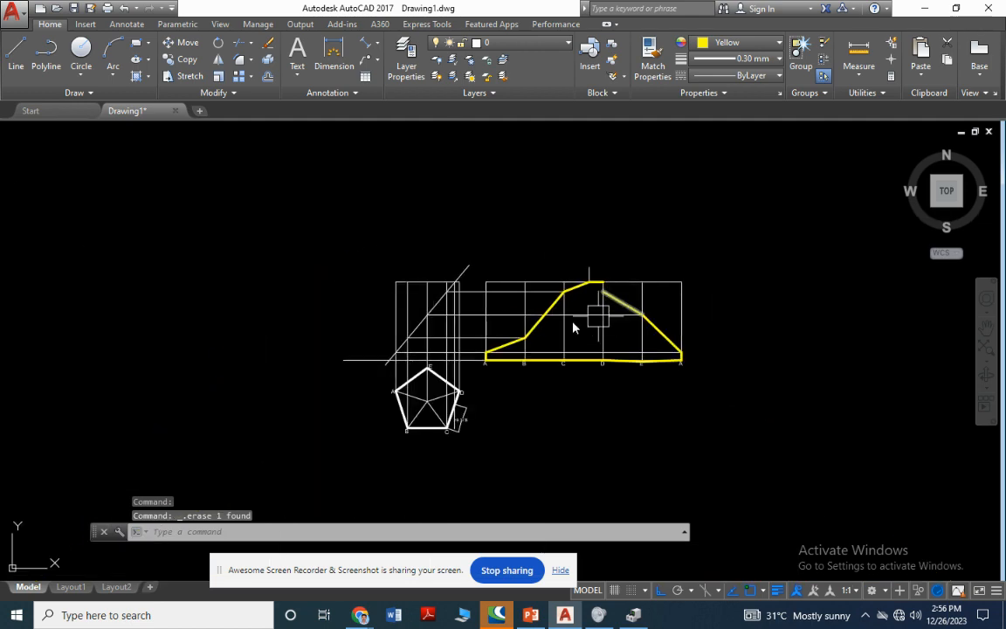
{"action": "scroll", "coordinate": [487, 292], "scroll_direction": "up", "scroll_amount": 6}
{"action": "scroll", "coordinate": [333, 278], "scroll_direction": "down", "scroll_amount": 2}
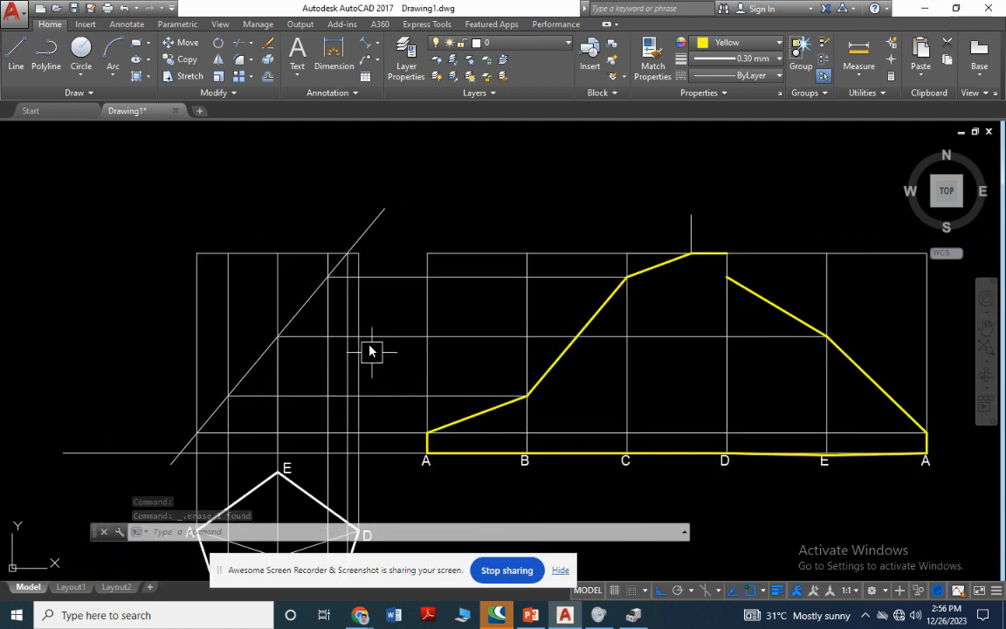
{"action": "scroll", "coordinate": [370, 278], "scroll_direction": "up", "scroll_amount": 2}
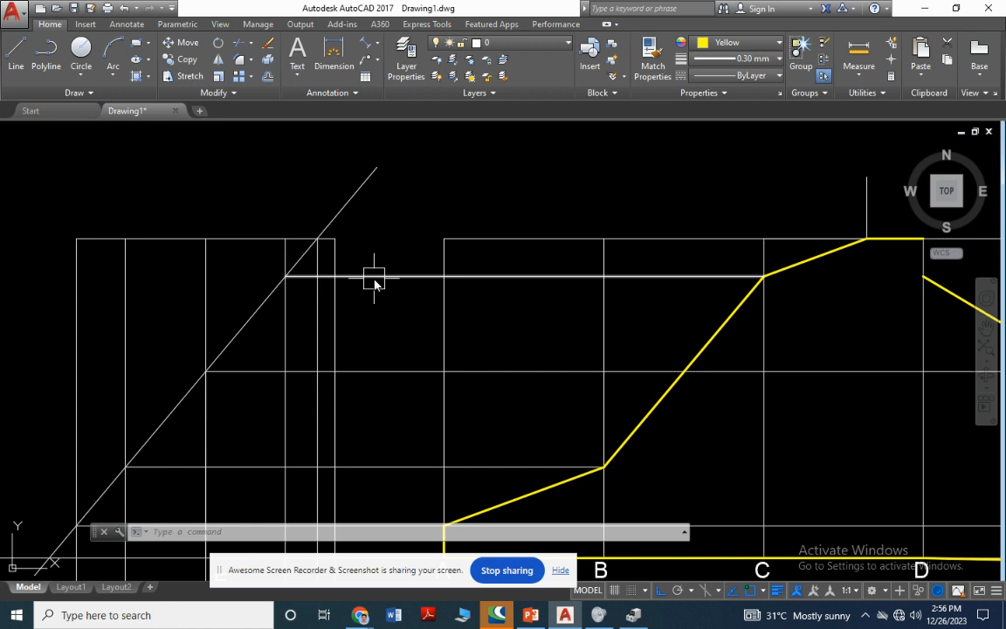
{"action": "scroll", "coordinate": [263, 227], "scroll_direction": "down", "scroll_amount": 2}
{"action": "middle_click_drag", "start_coordinate": [339, 267], "coordinate": [277, 253]}
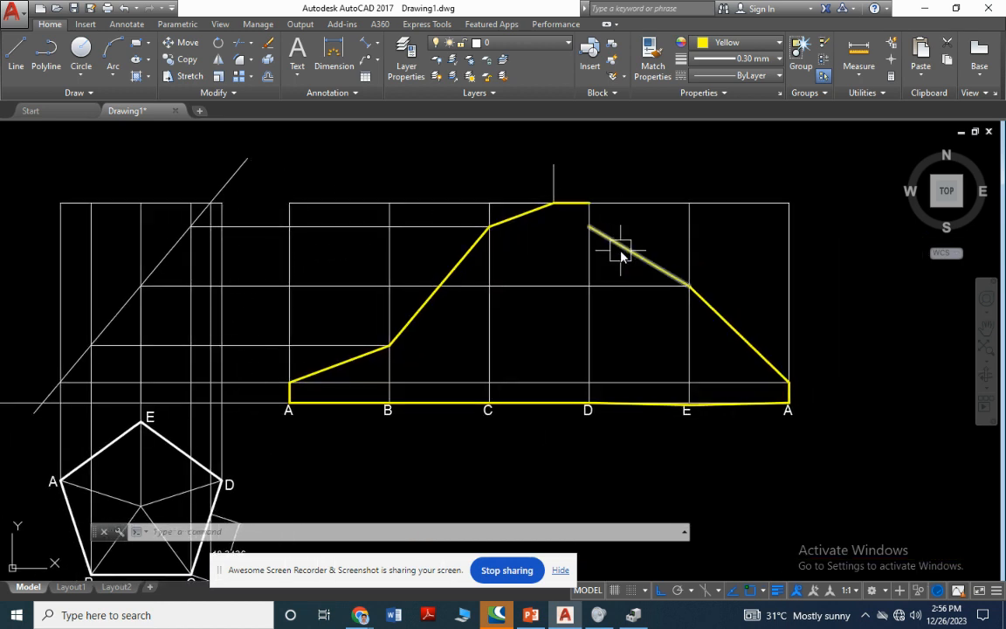
{"action": "left_click", "coordinate": [589, 229]}
{"action": "left_click", "coordinate": [590, 227]}
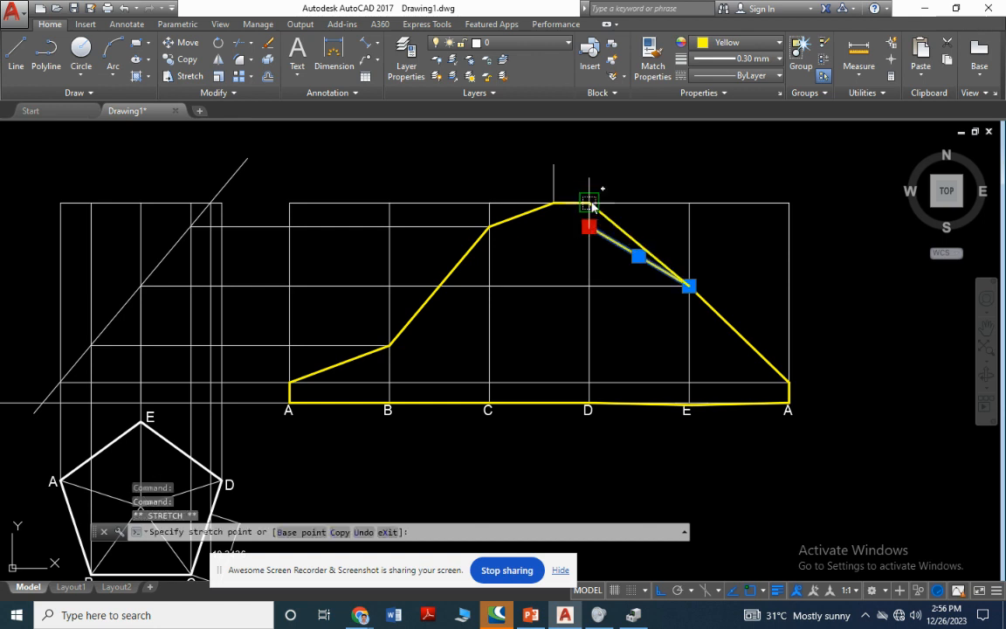
{"action": "key", "text": "Escape"}
{"action": "key", "text": "Escape"}
{"action": "left_click", "coordinate": [552, 182]}
{"action": "key", "text": "Delete"}
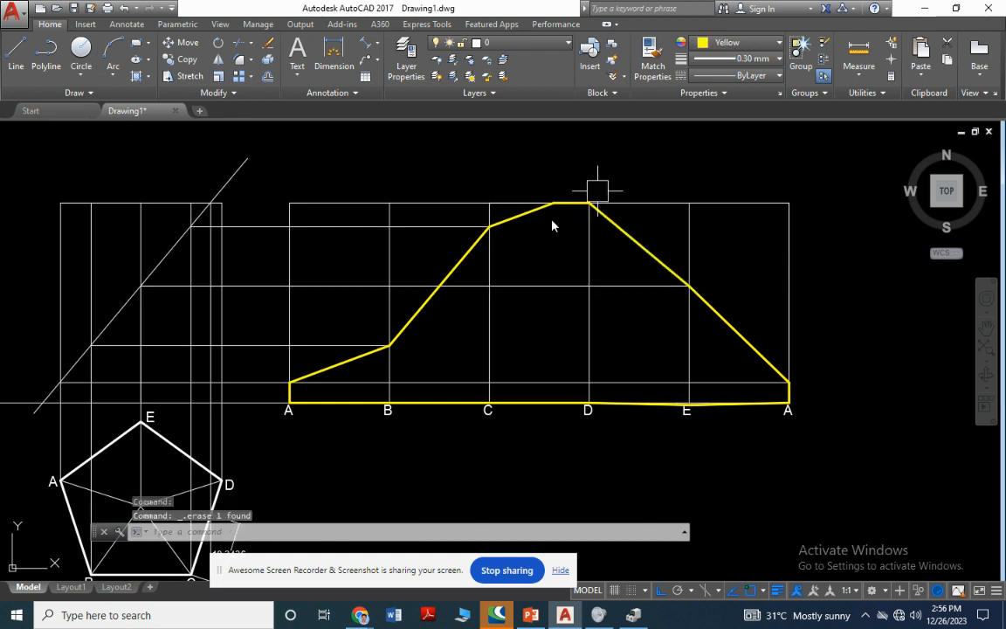
Examine the pentagon top view, the cut front view and the yellow outline of the development.
{"action": "scroll", "coordinate": [266, 306], "scroll_direction": "down", "scroll_amount": 4}
{"action": "scroll", "coordinate": [274, 419], "scroll_direction": "up", "scroll_amount": 8}
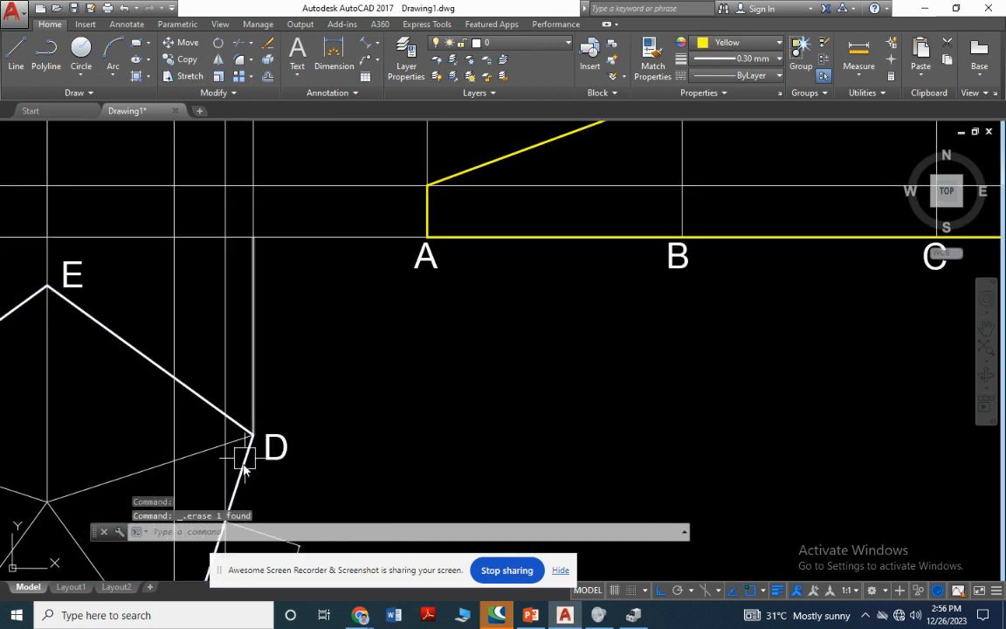
{"action": "scroll", "coordinate": [285, 395], "scroll_direction": "down", "scroll_amount": 5}
{"action": "scroll", "coordinate": [267, 201], "scroll_direction": "up", "scroll_amount": 4}
{"action": "scroll", "coordinate": [133, 211], "scroll_direction": "up", "scroll_amount": 3}
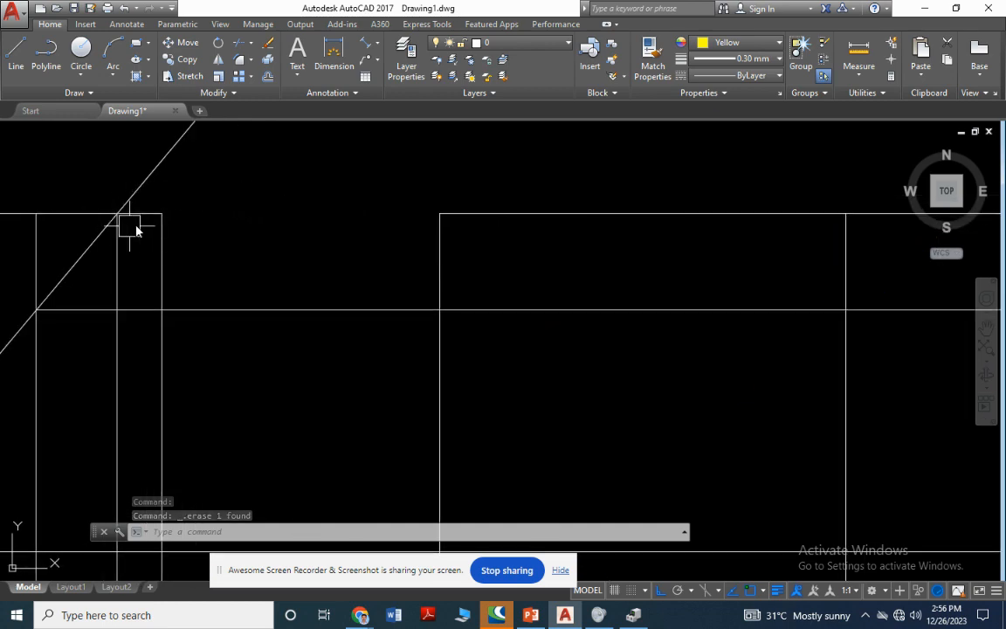
{"action": "scroll", "coordinate": [140, 232], "scroll_direction": "down", "scroll_amount": 3}
{"action": "left_click", "coordinate": [714, 227]}
{"action": "key", "text": "Escape"}
{"action": "scroll", "coordinate": [509, 384], "scroll_direction": "down", "scroll_amount": 6}
{"action": "scroll", "coordinate": [509, 385], "scroll_direction": "up", "scroll_amount": 4}
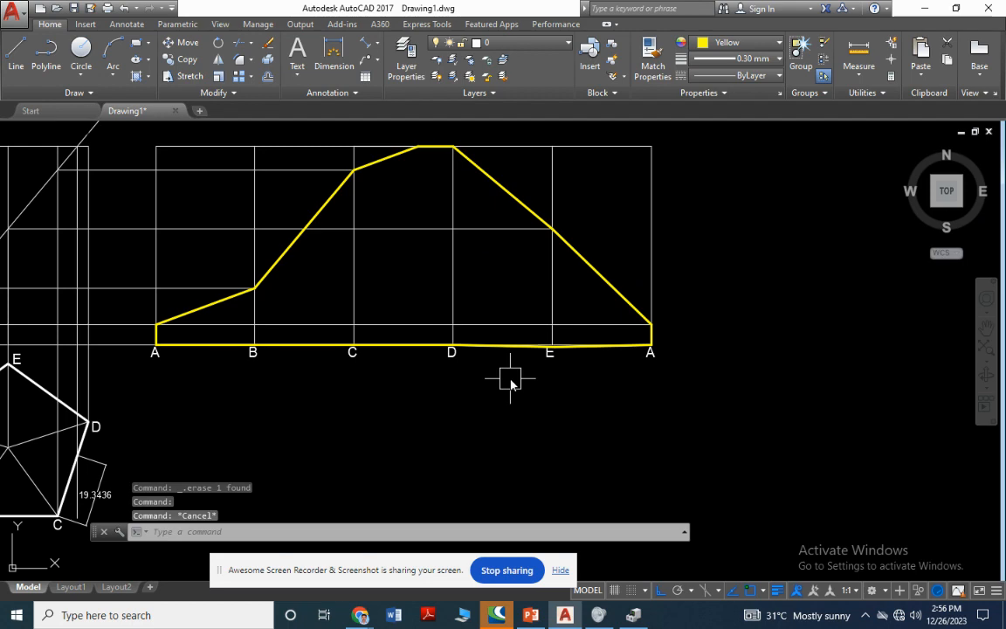
{"action": "key", "text": "Escape"}
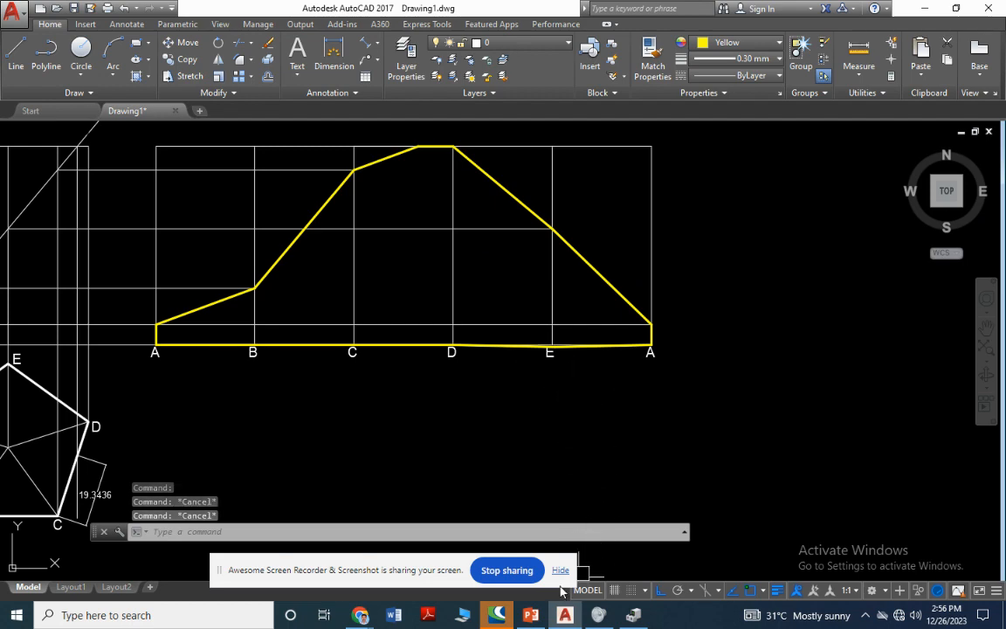
Switch to PowerPoint, read the cylinder problem on the parallel line development slide, and return to AutoCAD.
{"action": "left_click", "coordinate": [530, 614]}
{"action": "left_click_drag", "start_coordinate": [263, 390], "coordinate": [365, 501]}
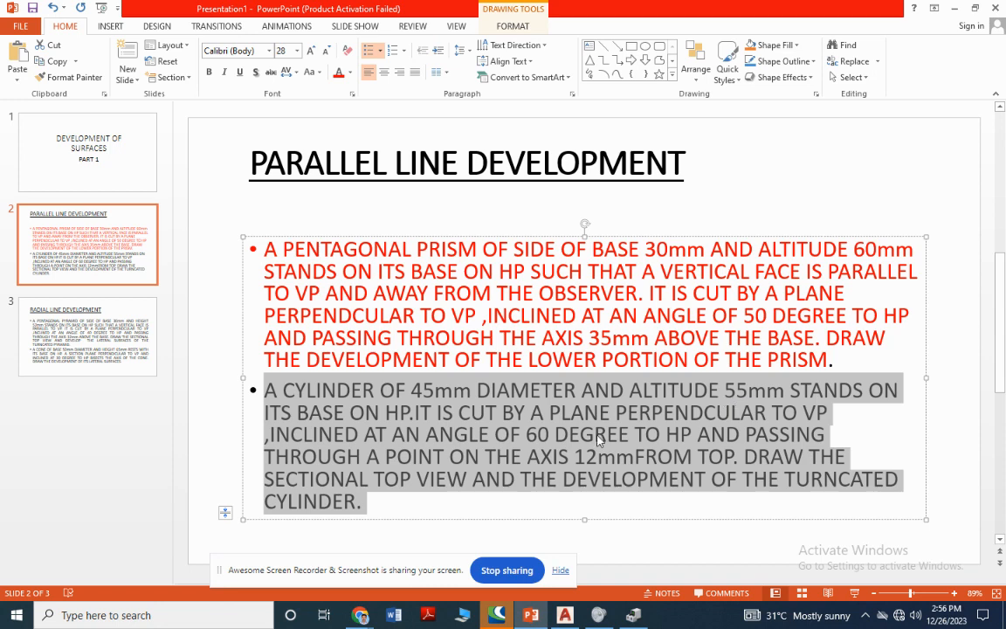
{"action": "left_click", "coordinate": [531, 434]}
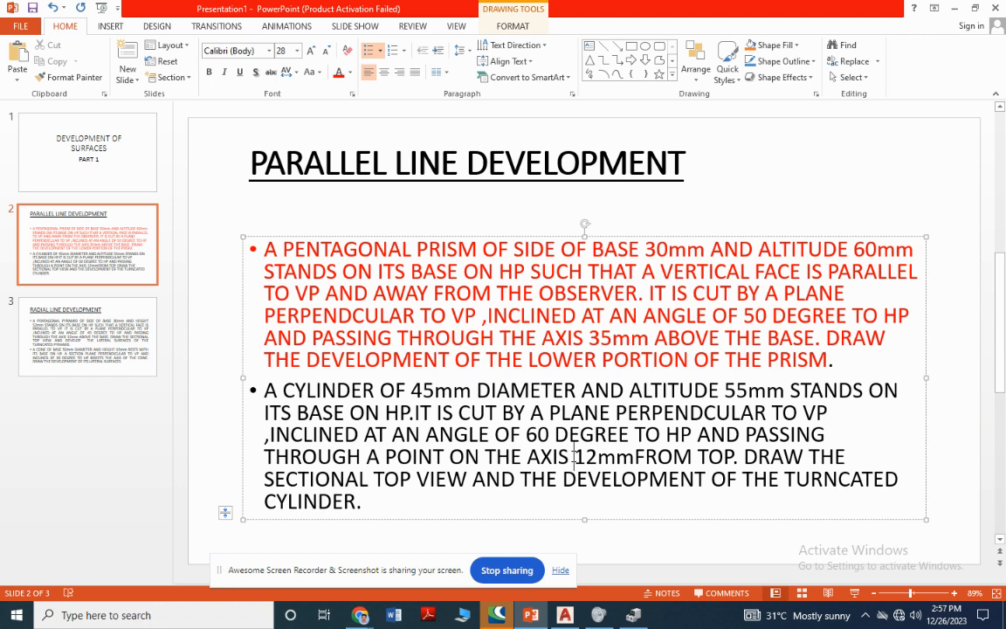
{"action": "left_click_drag", "start_coordinate": [574, 457], "coordinate": [619, 457]}
{"action": "left_click", "coordinate": [565, 615]}
{"action": "scroll", "coordinate": [402, 288], "scroll_direction": "down", "scroll_amount": 8}
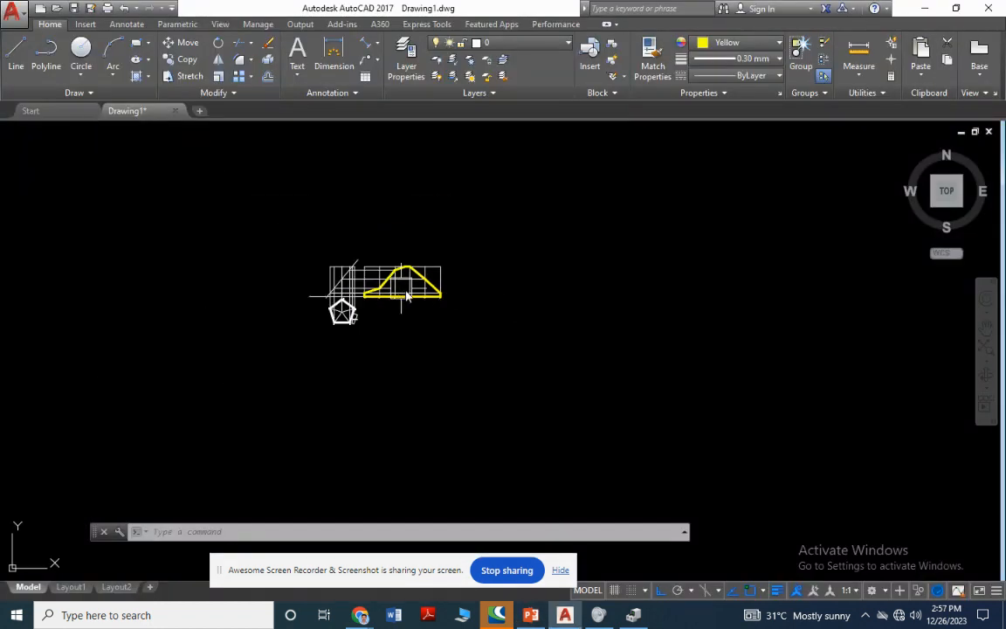
{"action": "scroll", "coordinate": [445, 310], "scroll_direction": "up", "scroll_amount": 3}
{"action": "type", "text": "c"}
{"action": "key", "text": "Return"}
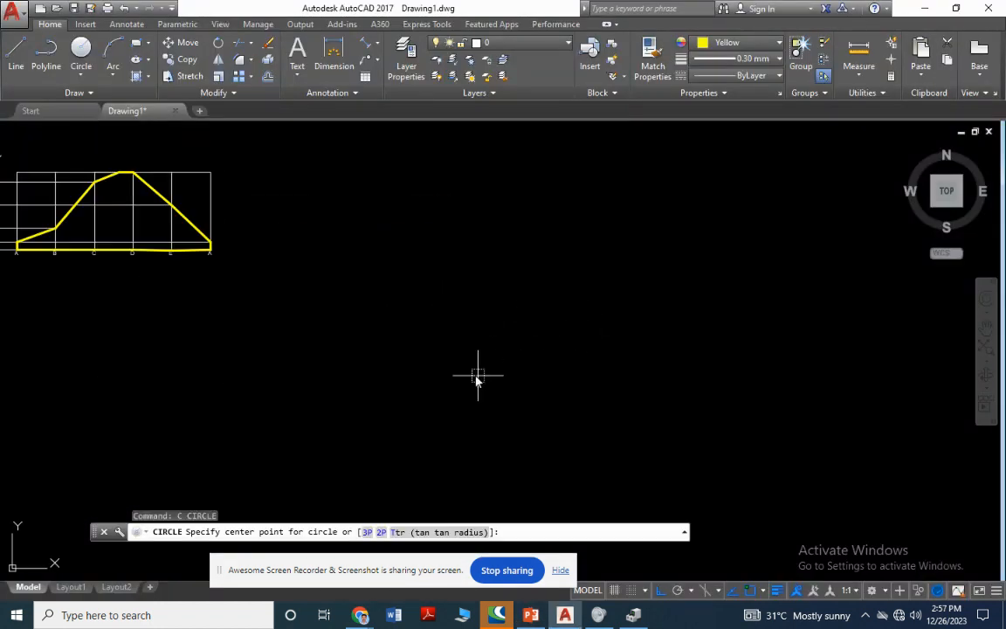
{"action": "left_click", "coordinate": [448, 321]}
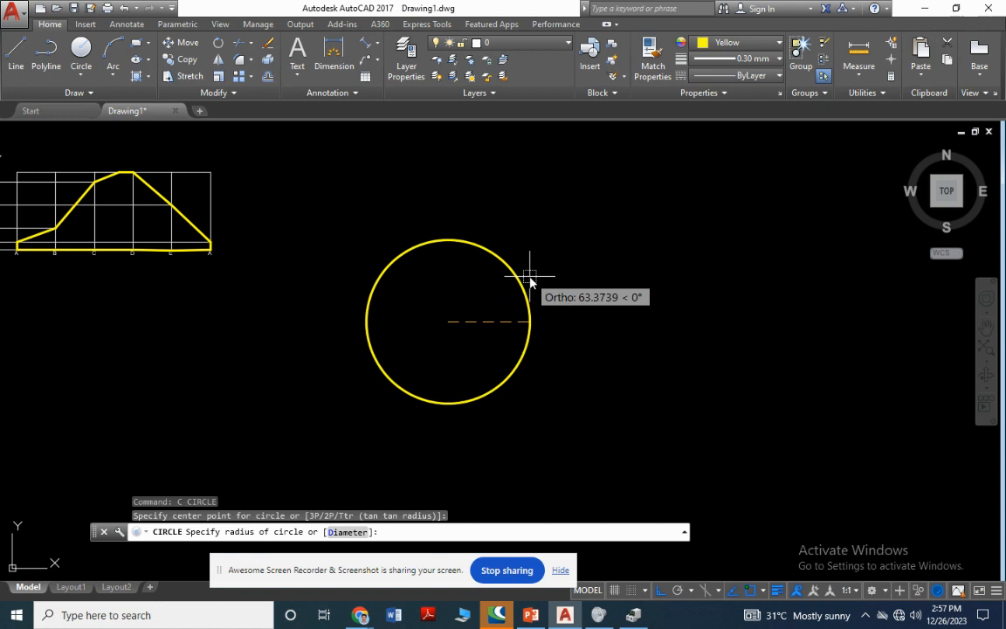
{"action": "type", "text": "d"}
{"action": "key", "text": "Return"}
{"action": "key", "text": "Escape"}
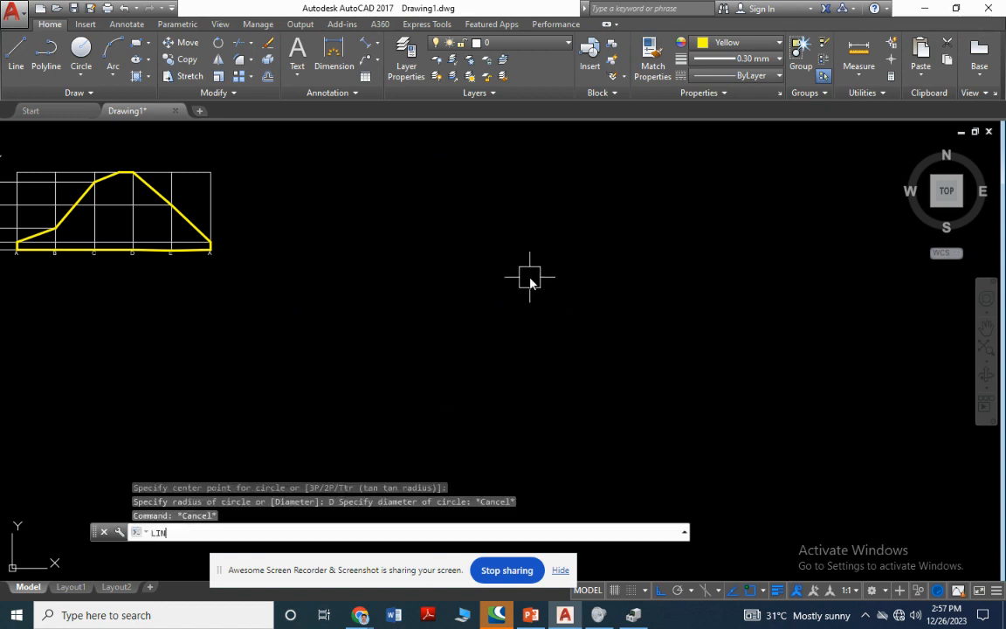
Turn off lineweight display in the lineweight settings.
{"action": "type", "text": "LINE"}
{"action": "left_click", "coordinate": [196, 406]}
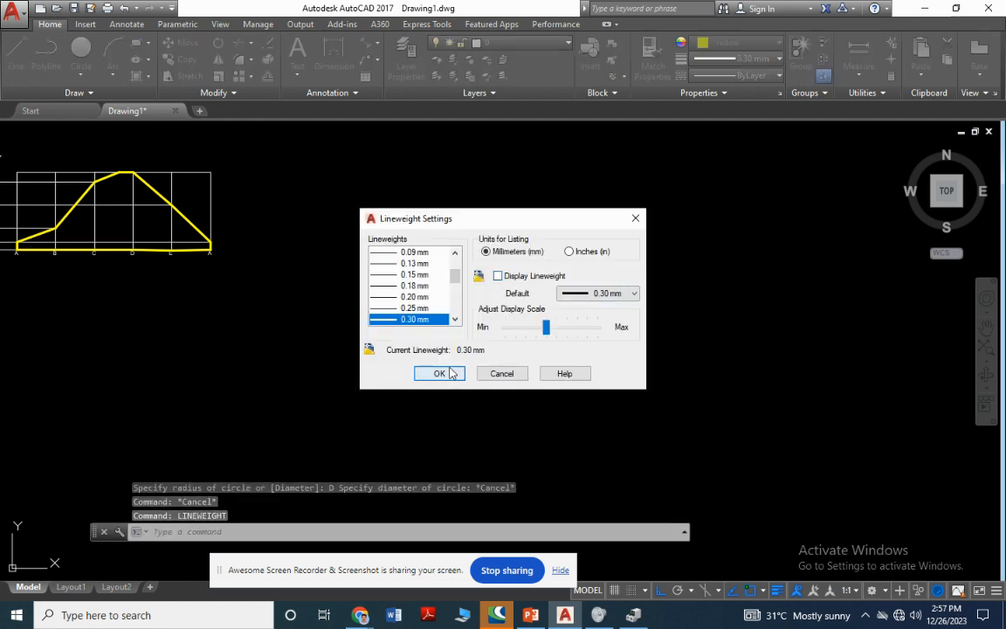
{"action": "left_click", "coordinate": [450, 374]}
Set the current lineweight to 0.05 mm and the current colour to ByLayer.
{"action": "left_click", "coordinate": [746, 58]}
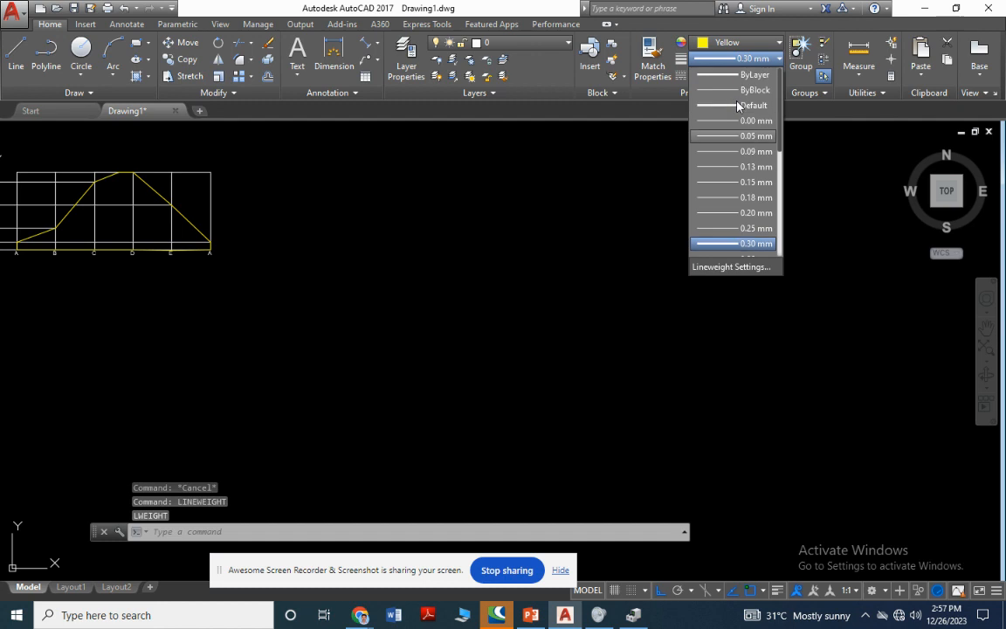
{"action": "left_click", "coordinate": [740, 136]}
{"action": "left_click", "coordinate": [715, 46]}
{"action": "left_click", "coordinate": [729, 58]}
Draw a circle of 45 mm diameter in the empty area beside the prism's development.
{"action": "type", "text": "c"}
{"action": "key", "text": "Return"}
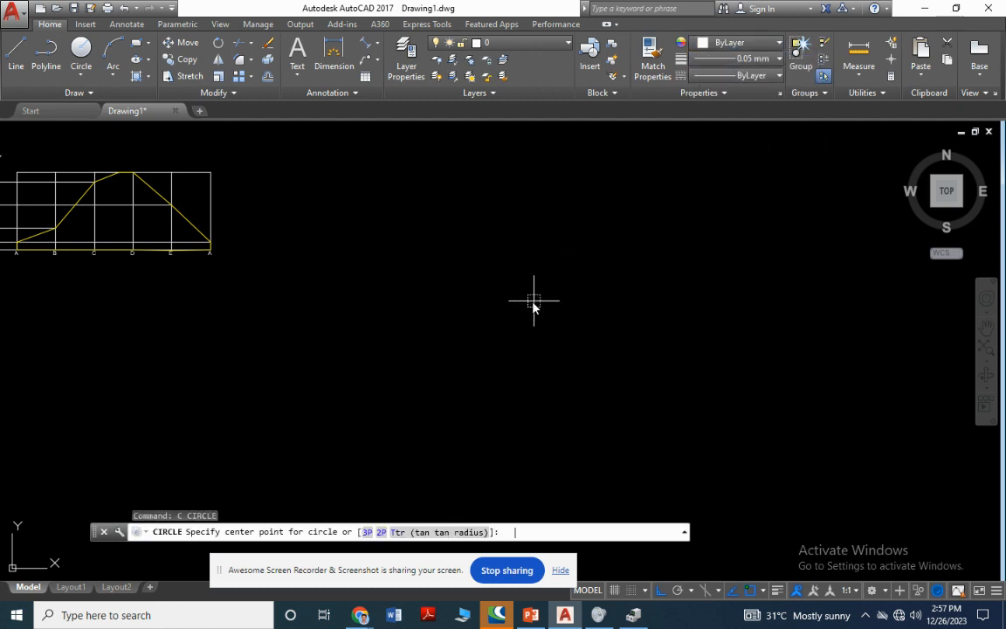
{"action": "left_click", "coordinate": [459, 314]}
{"action": "type", "text": "d"}
{"action": "key", "text": "Return"}
{"action": "type", "text": "40"}
{"action": "key", "text": "Return"}
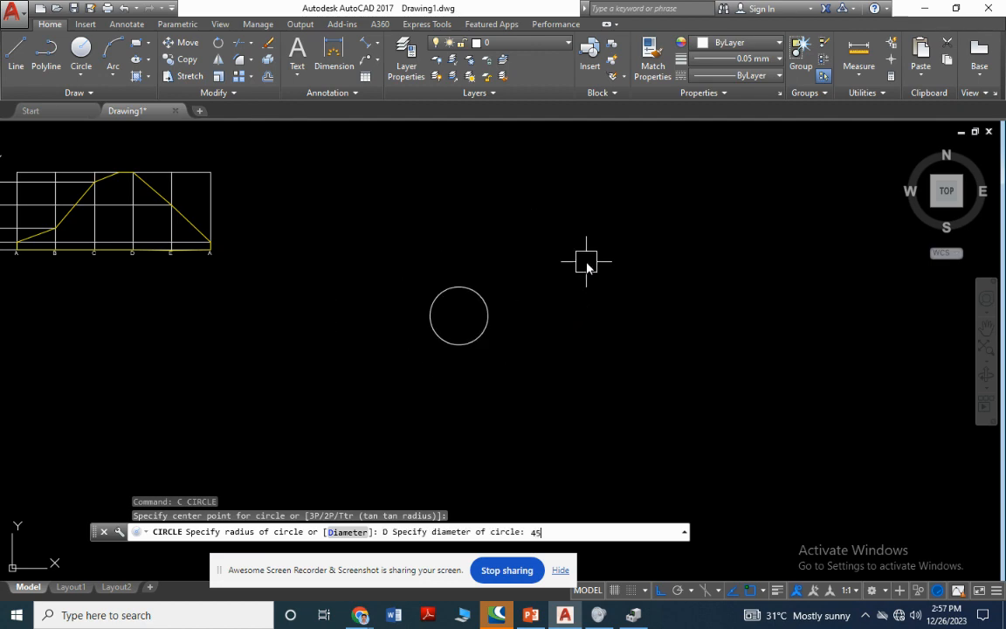
{"action": "key", "text": "alt+Tab"}
{"action": "key", "text": "alt+Tab"}
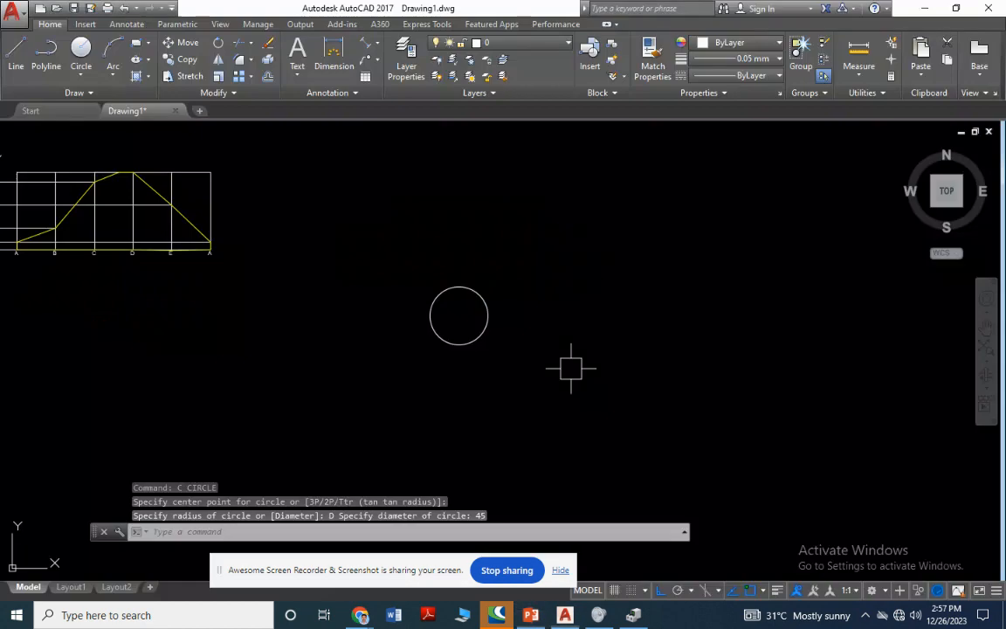
Check the circle's size with a temporary diameter dimension and delete that dimension.
{"action": "scroll", "coordinate": [462, 293], "scroll_direction": "up", "scroll_amount": 3}
{"action": "left_click", "coordinate": [505, 291]}
{"action": "key", "text": "Escape"}
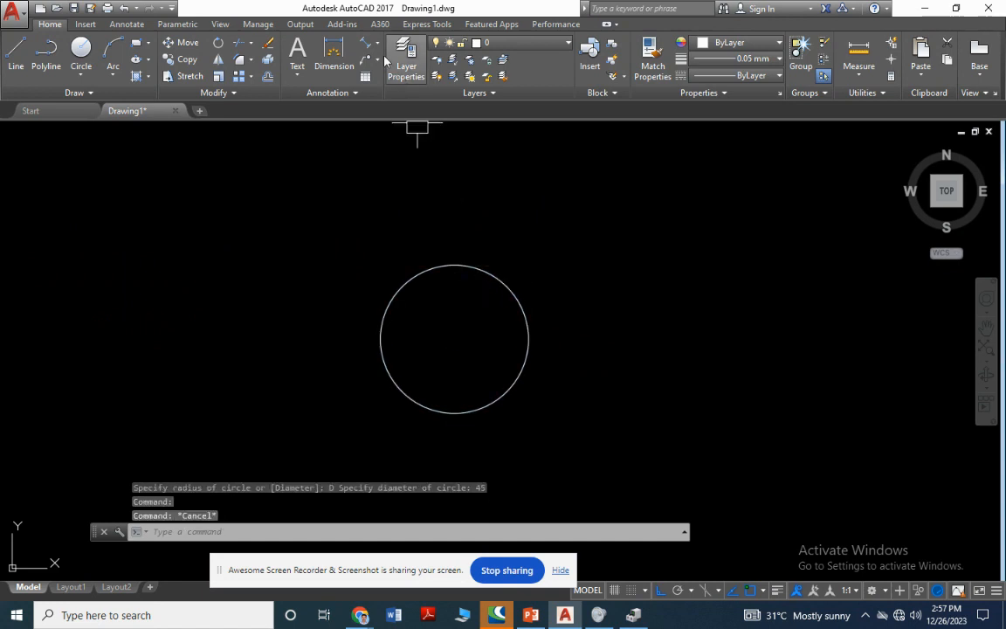
{"action": "left_click", "coordinate": [378, 43]}
{"action": "left_click", "coordinate": [367, 189]}
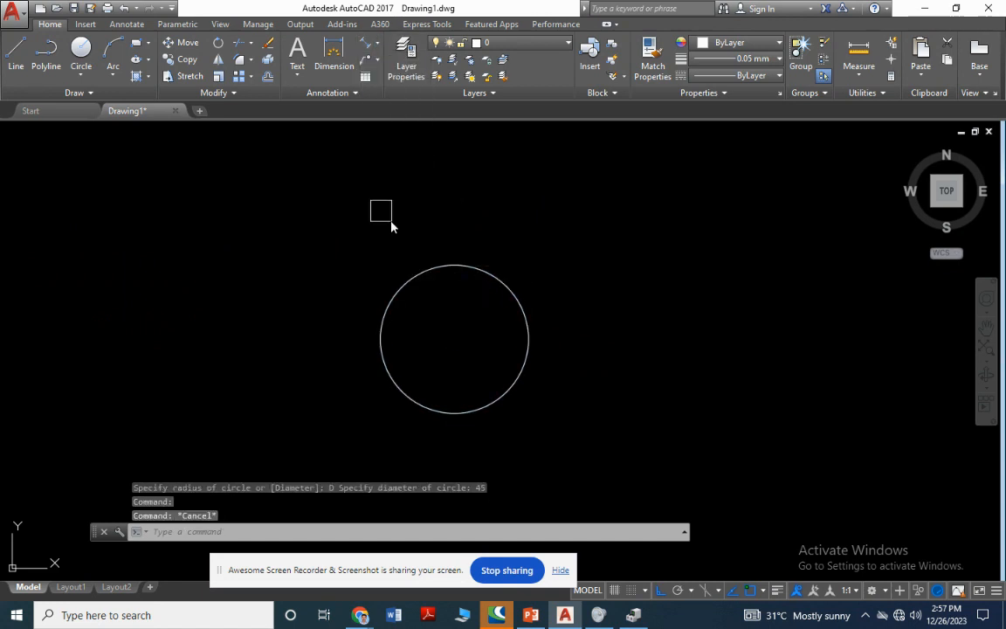
{"action": "left_click", "coordinate": [496, 286]}
{"action": "left_click", "coordinate": [548, 284]}
{"action": "left_click", "coordinate": [579, 281]}
{"action": "key", "text": "Delete"}
Divide the circle into 8 equal segments with the Divide command.
{"action": "scroll", "coordinate": [449, 326], "scroll_direction": "up", "scroll_amount": 3}
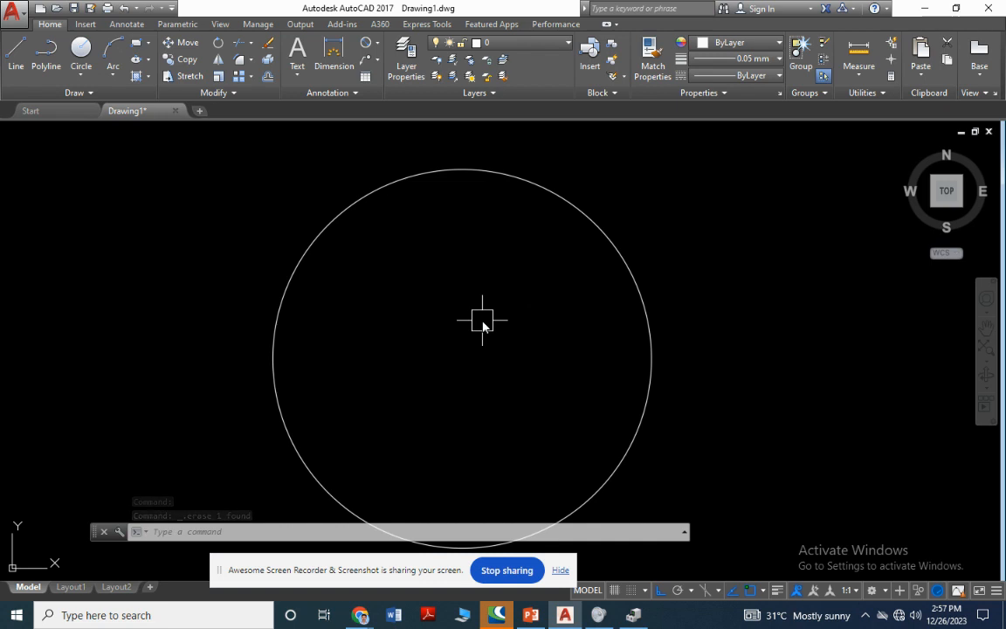
{"action": "type", "text": "DIV"}
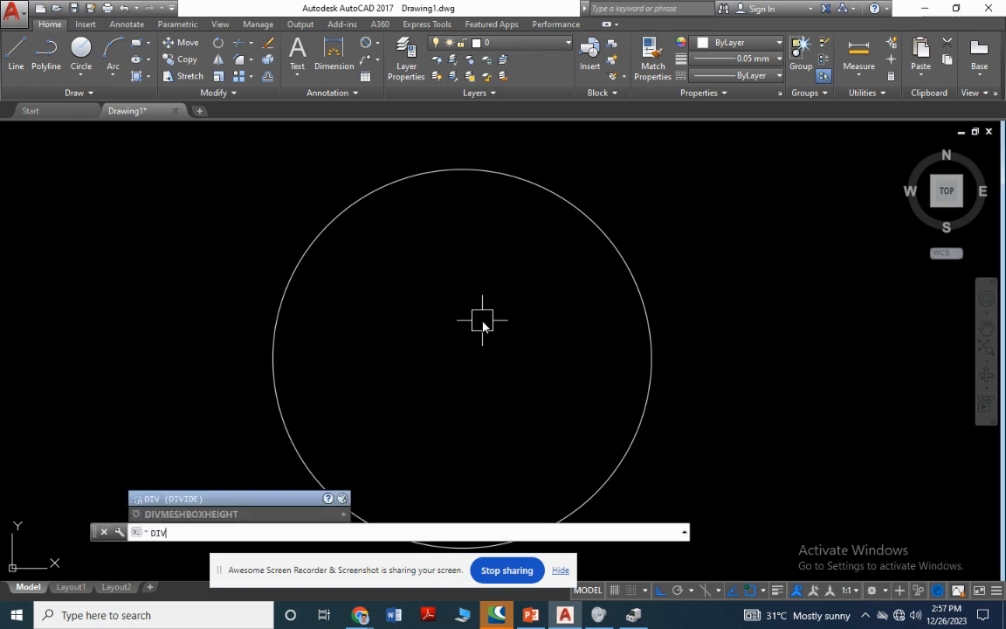
{"action": "key", "text": "Return"}
{"action": "left_click", "coordinate": [581, 212]}
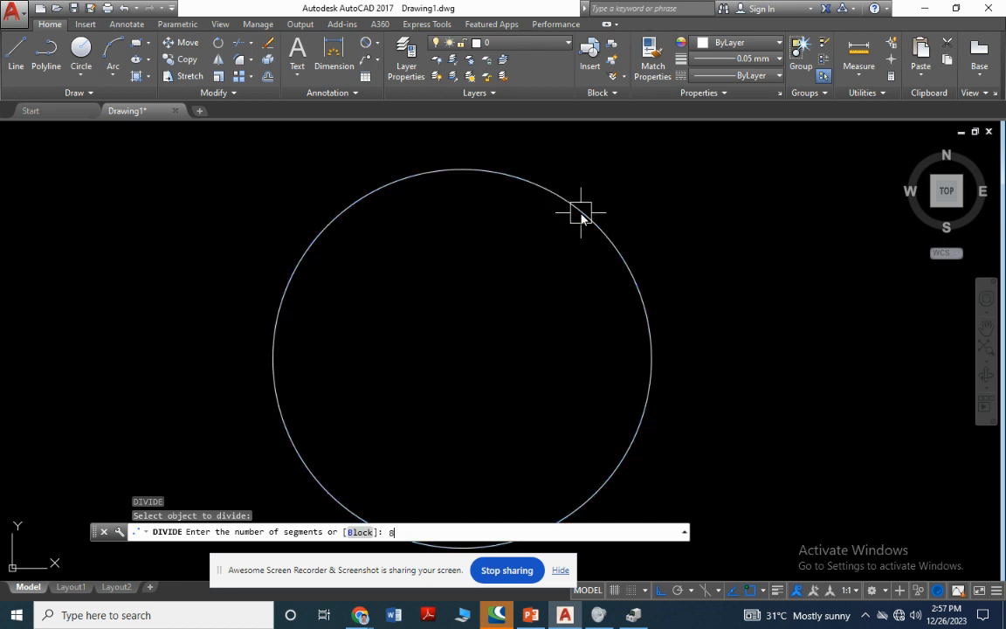
{"action": "key", "text": "Return"}
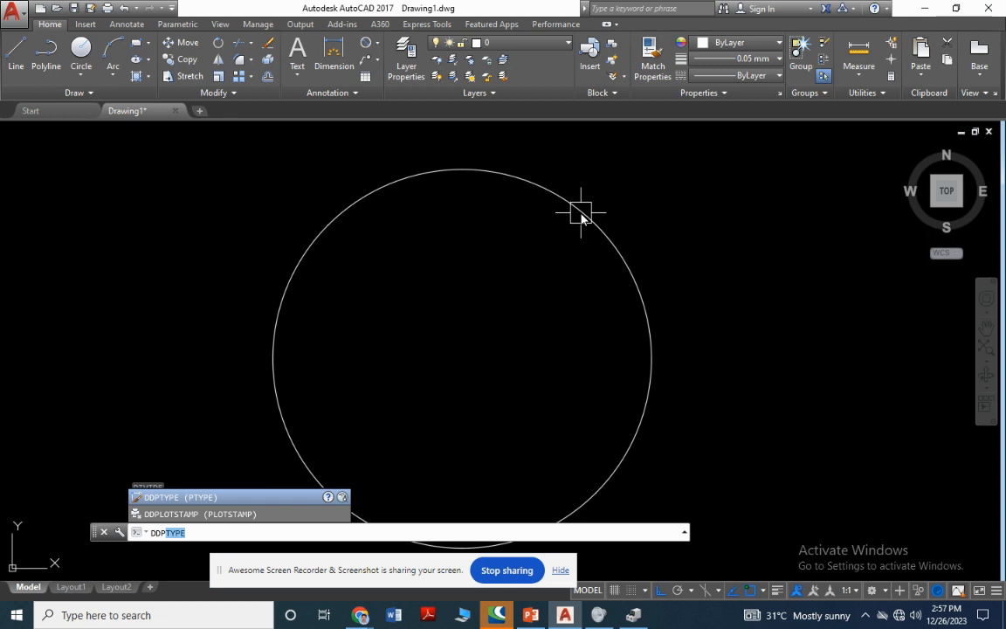
Set the point style to the circle with a cross through it.
{"action": "type", "text": "DDP"}
{"action": "key", "text": "Return"}
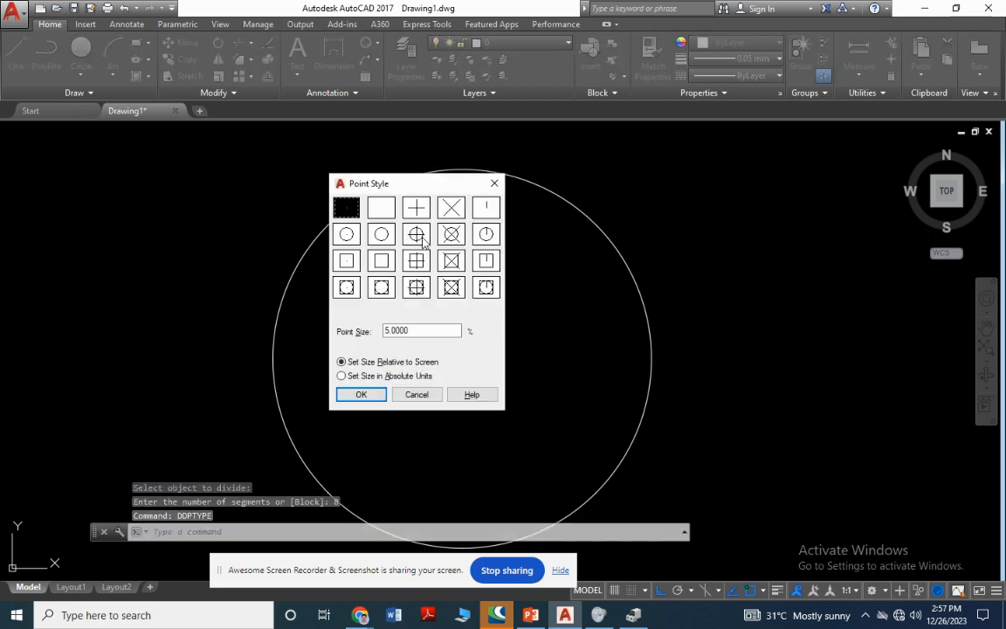
{"action": "left_click", "coordinate": [415, 234]}
{"action": "left_click", "coordinate": [362, 394]}
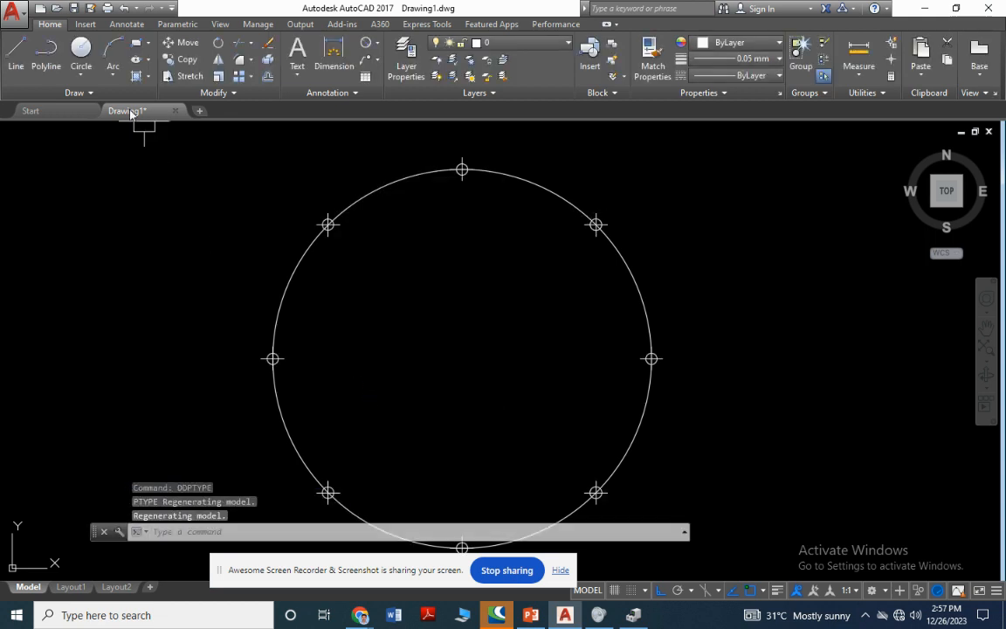
Draw the vertical and horizontal diameters of the circle between opposite division points.
{"action": "left_click", "coordinate": [16, 52]}
{"action": "scroll", "coordinate": [341, 188], "scroll_direction": "down", "scroll_amount": 2}
{"action": "left_click", "coordinate": [417, 414]}
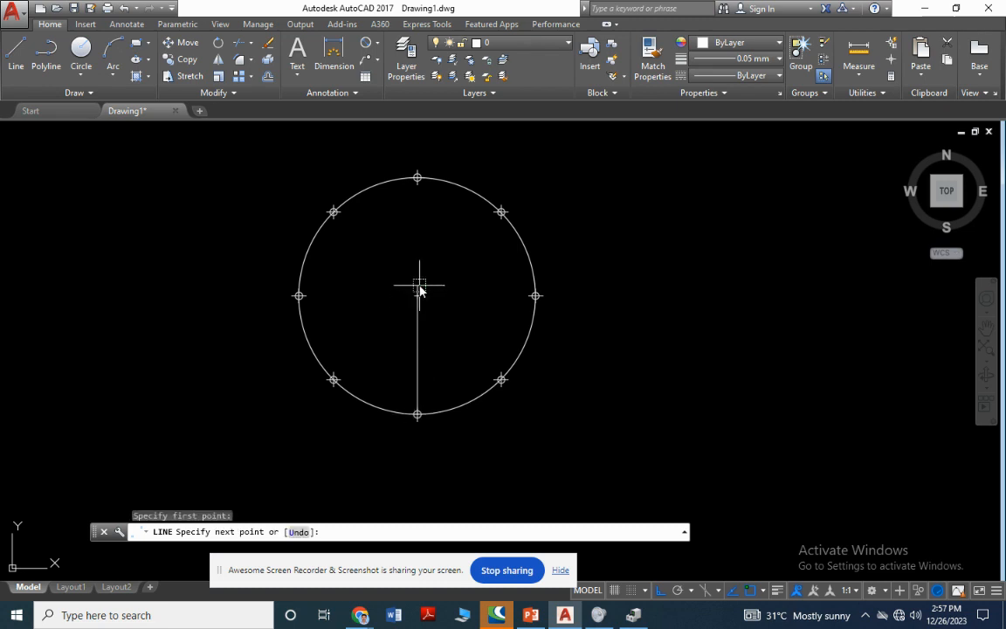
{"action": "left_click", "coordinate": [417, 178]}
{"action": "key", "text": "Escape"}
{"action": "key", "text": "Return"}
{"action": "left_click", "coordinate": [299, 296]}
{"action": "left_click", "coordinate": [535, 295]}
{"action": "key", "text": "Escape"}
Draw the two diagonal diameters of the circle between the remaining opposite division points.
{"action": "key", "text": "Return"}
{"action": "left_click", "coordinate": [333, 379]}
{"action": "left_click", "coordinate": [501, 211]}
{"action": "key", "text": "Escape"}
{"action": "key", "text": "Return"}
{"action": "left_click", "coordinate": [501, 379]}
{"action": "left_click", "coordinate": [334, 211]}
{"action": "key", "text": "Escape"}
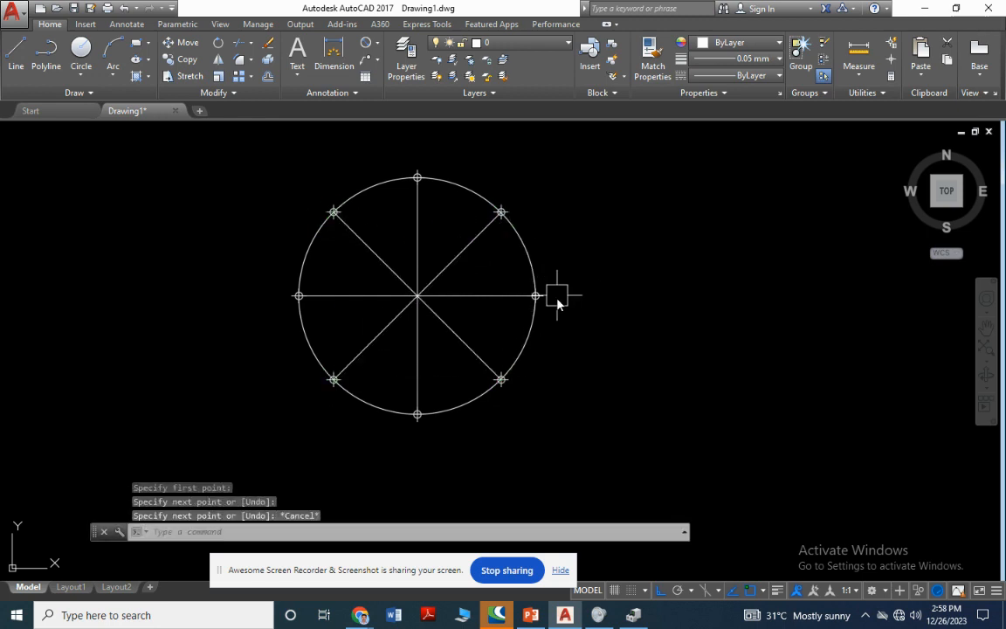
Draw a long horizontal reference line above the circle, extending well past it on both sides.
{"action": "scroll", "coordinate": [564, 297], "scroll_direction": "down", "scroll_amount": 8}
{"action": "scroll", "coordinate": [563, 310], "scroll_direction": "up", "scroll_amount": 4}
{"action": "type", "text": "L"}
{"action": "key", "text": "Return"}
{"action": "left_click", "coordinate": [281, 295]}
{"action": "left_click", "coordinate": [899, 323]}
{"action": "key", "text": "Escape"}
Project vertical lines from the circle's leftmost and lower-left division points up to the reference line.
{"action": "scroll", "coordinate": [566, 366], "scroll_direction": "up", "scroll_amount": 2}
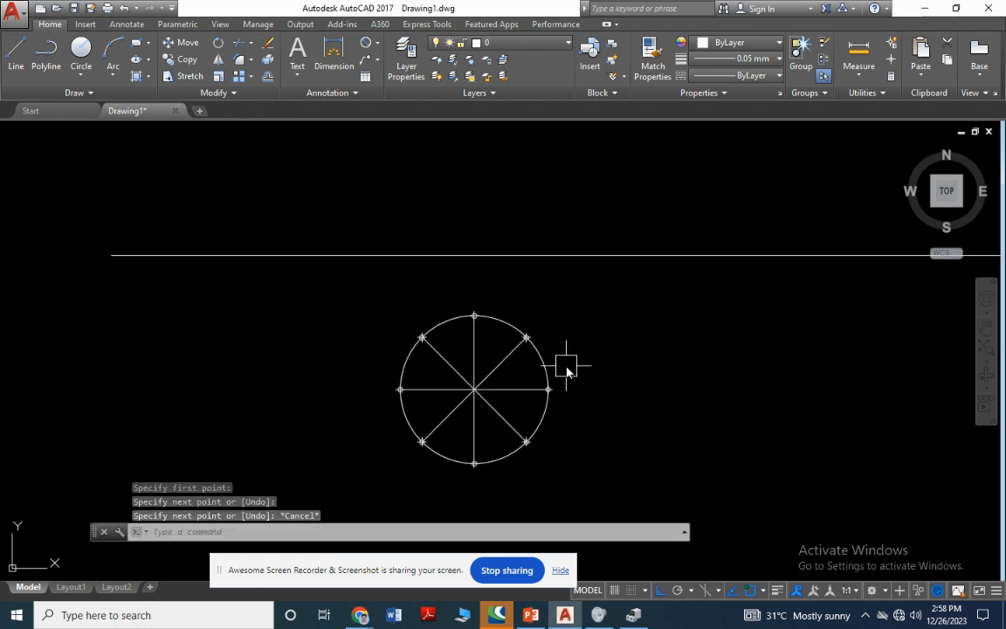
{"action": "type", "text": "L"}
{"action": "key", "text": "Return"}
{"action": "left_click", "coordinate": [400, 389]}
{"action": "left_click", "coordinate": [400, 256]}
{"action": "key", "text": "Escape"}
{"action": "key", "text": "Return"}
{"action": "left_click", "coordinate": [422, 441]}
{"action": "left_click", "coordinate": [422, 255]}
{"action": "key", "text": "Escape"}
Project vertical lines from the circle's lower-right, rightmost and uppermost division points up to the reference line.
{"action": "key", "text": "Return"}
{"action": "left_click", "coordinate": [526, 441]}
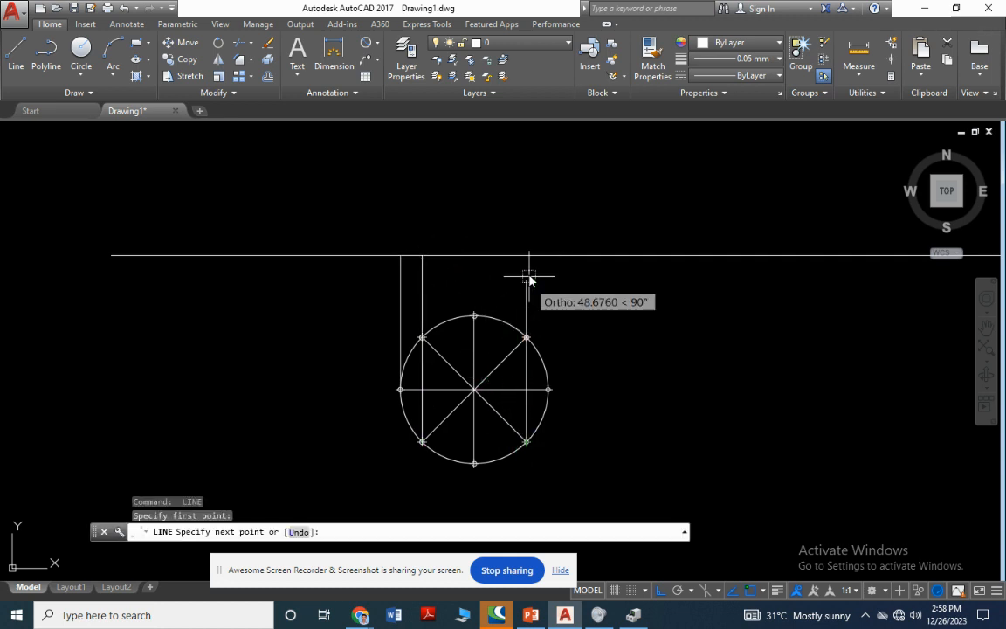
{"action": "left_click", "coordinate": [526, 256]}
{"action": "key", "text": "Escape"}
{"action": "key", "text": "Return"}
{"action": "left_click", "coordinate": [548, 389]}
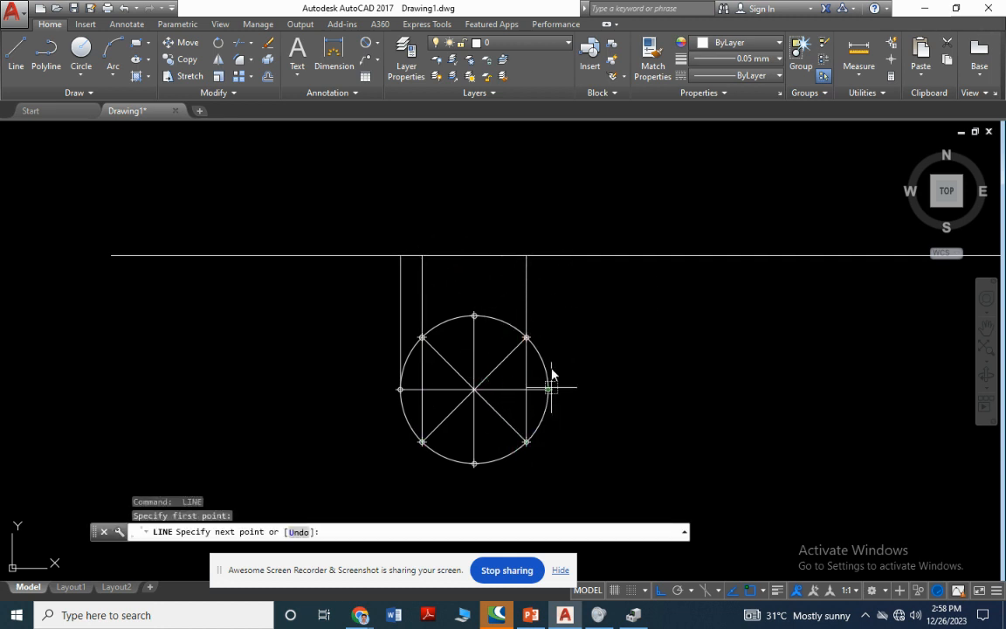
{"action": "left_click", "coordinate": [548, 256]}
{"action": "key", "text": "Escape"}
{"action": "key", "text": "Return"}
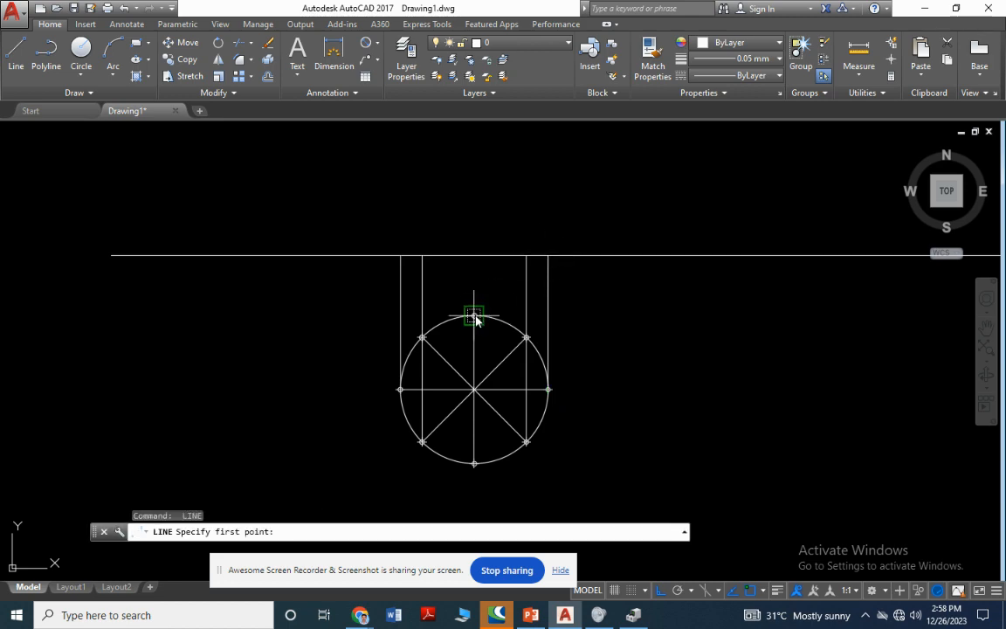
{"action": "left_click", "coordinate": [474, 314]}
{"action": "left_click", "coordinate": [474, 257]}
{"action": "key", "text": "Escape"}
Recheck the cylinder problem in PowerPoint, and draw the front view's 55 mm axis and left edge upward from the reference line in AutoCAD.
{"action": "key", "text": "alt+Tab"}
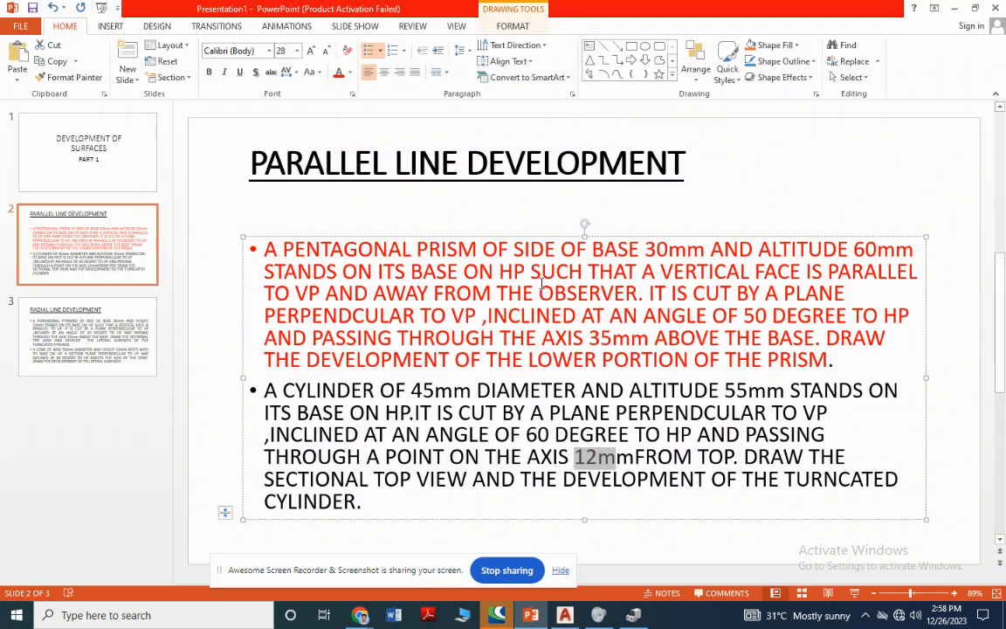
{"action": "key", "text": "alt+Tab"}
{"action": "scroll", "coordinate": [564, 349], "scroll_direction": "down", "scroll_amount": 1}
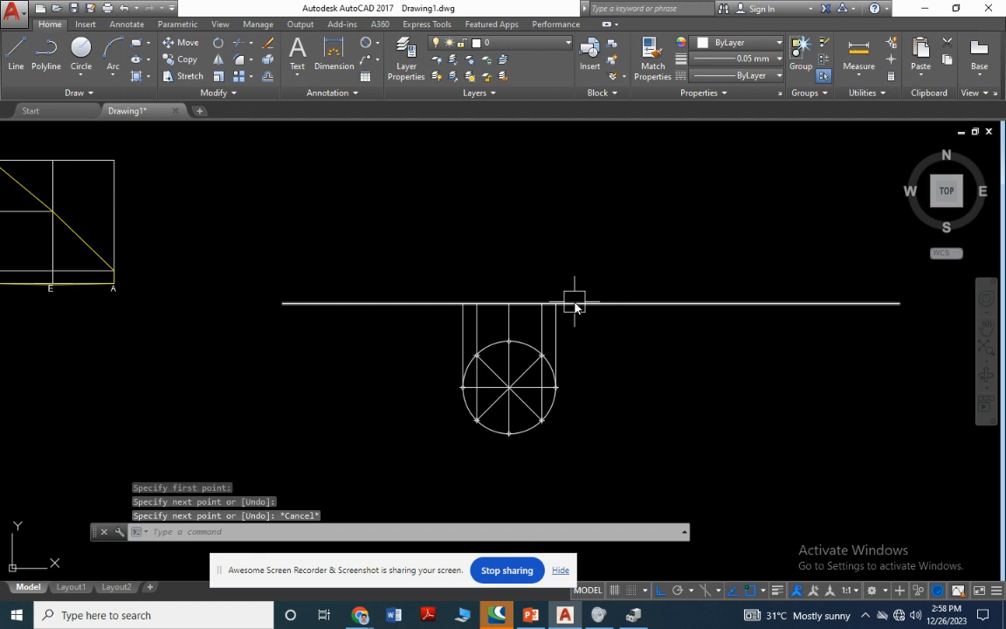
{"action": "type", "text": "l"}
{"action": "key", "text": "Return"}
{"action": "left_click", "coordinate": [508, 303]}
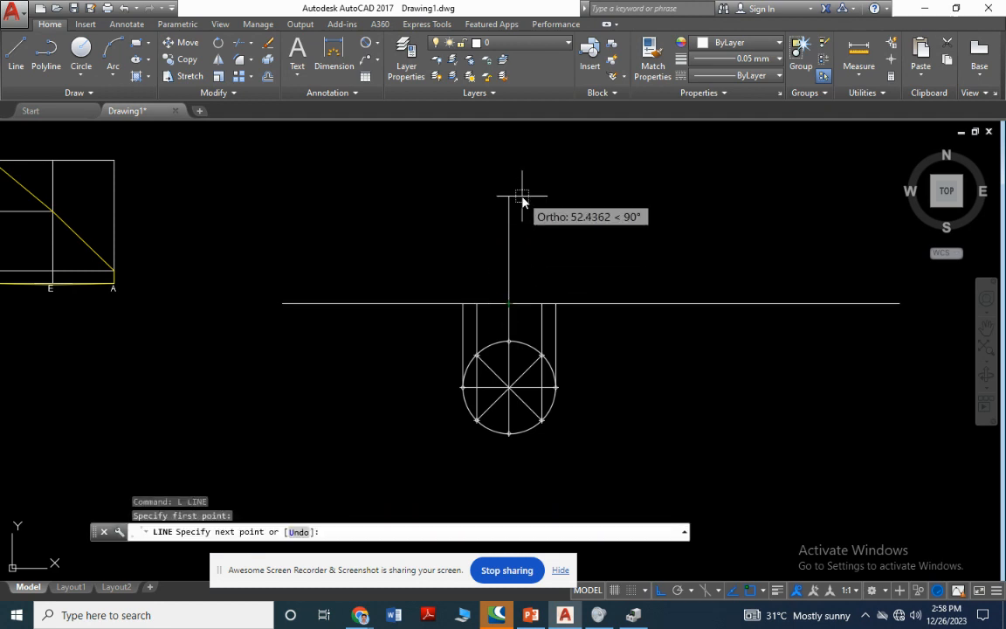
{"action": "left_click", "coordinate": [522, 194]}
{"action": "key", "text": "Escape"}
{"action": "key", "text": "Return"}
{"action": "left_click", "coordinate": [460, 313]}
{"action": "type", "text": "55"}
{"action": "key", "text": "Return"}
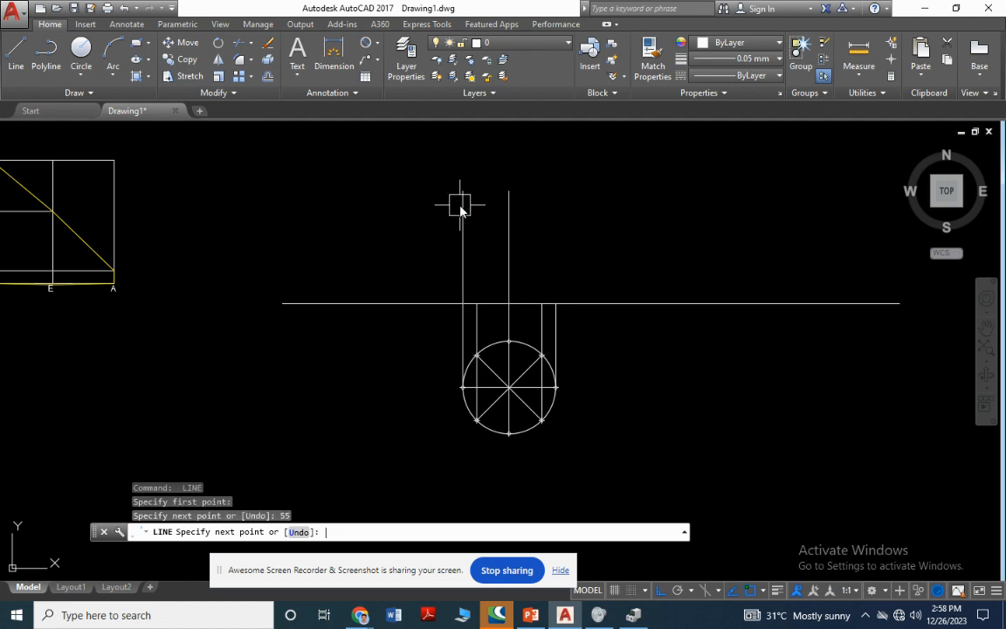
{"action": "key", "text": "Escape"}
Draw the two inner generators of the front view 55 mm upward from the lower-left and lower-right projectors.
{"action": "key", "text": "Return"}
{"action": "left_click", "coordinate": [477, 303]}
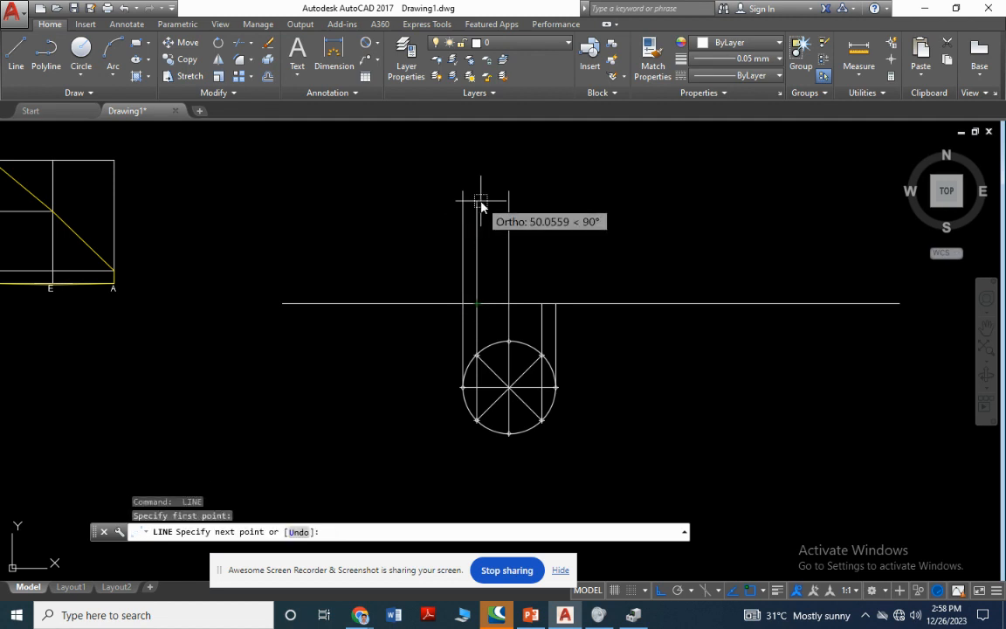
{"action": "type", "text": "55"}
{"action": "key", "text": "Return"}
{"action": "key", "text": "Escape"}
{"action": "key", "text": "Return"}
{"action": "left_click", "coordinate": [543, 303]}
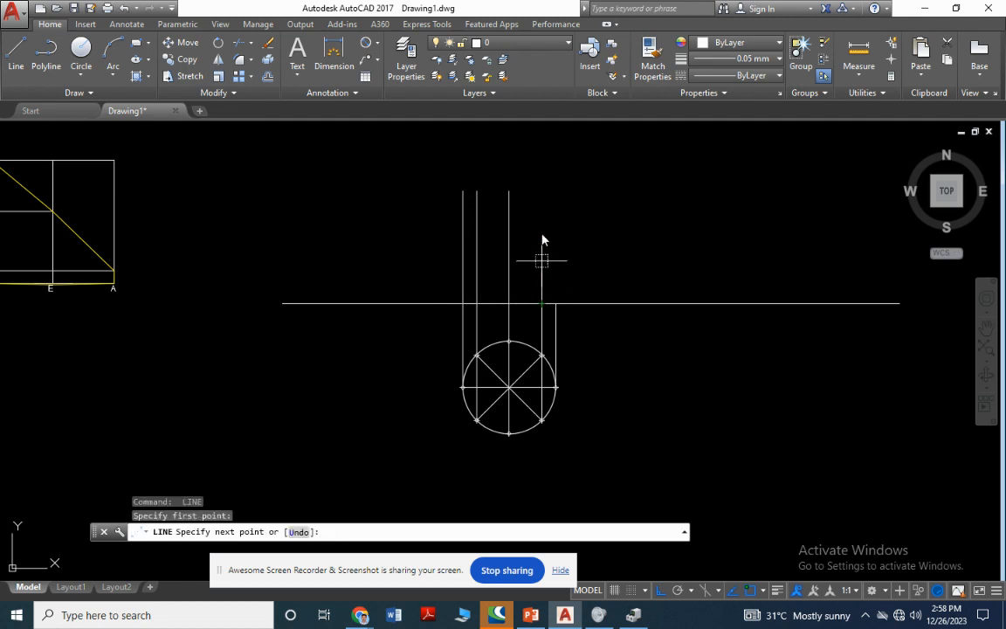
{"action": "type", "text": "55"}
{"action": "key", "text": "Return"}
{"action": "key", "text": "Escape"}
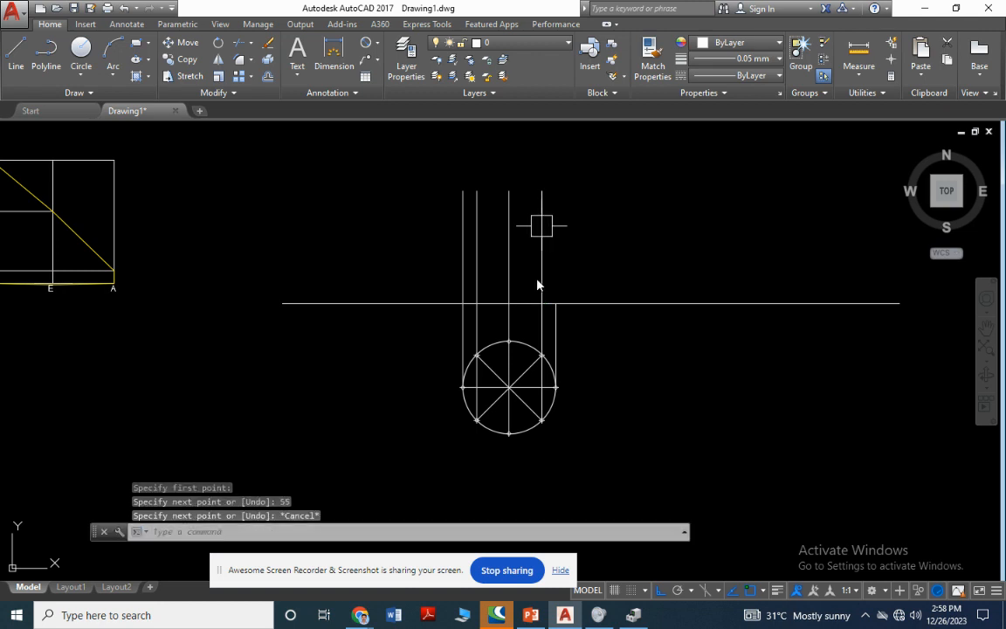
Draw the front view's 55 mm right edge and close the cylinder's top with a horizontal line.
{"action": "key", "text": "Return"}
{"action": "left_click", "coordinate": [556, 303]}
{"action": "type", "text": "55"}
{"action": "key", "text": "Return"}
{"action": "key", "text": "Escape"}
{"action": "key", "text": "Return"}
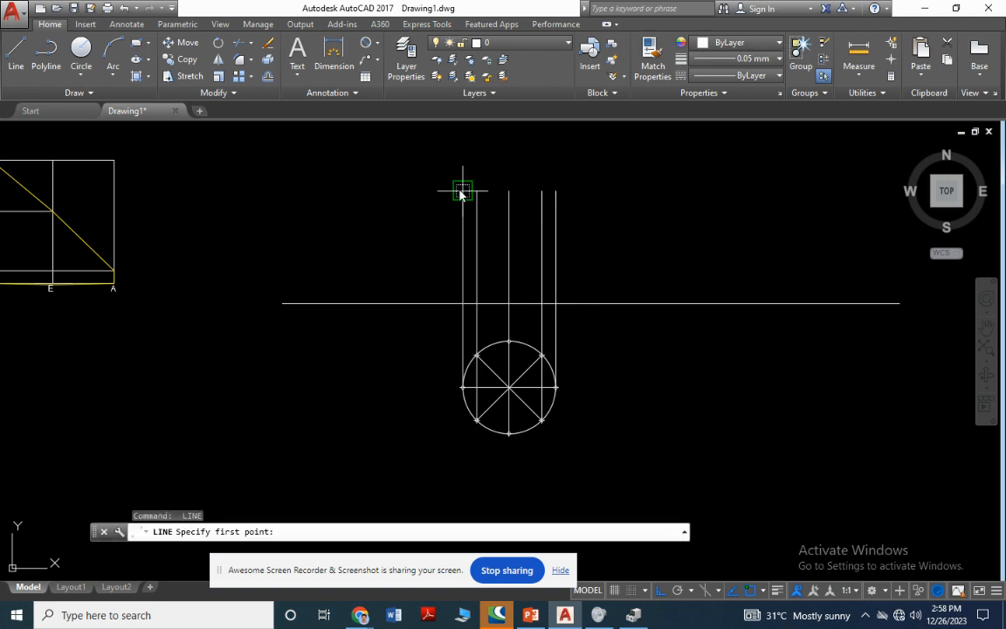
{"action": "left_click", "coordinate": [462, 191]}
{"action": "left_click", "coordinate": [556, 191]}
{"action": "key", "text": "Escape"}
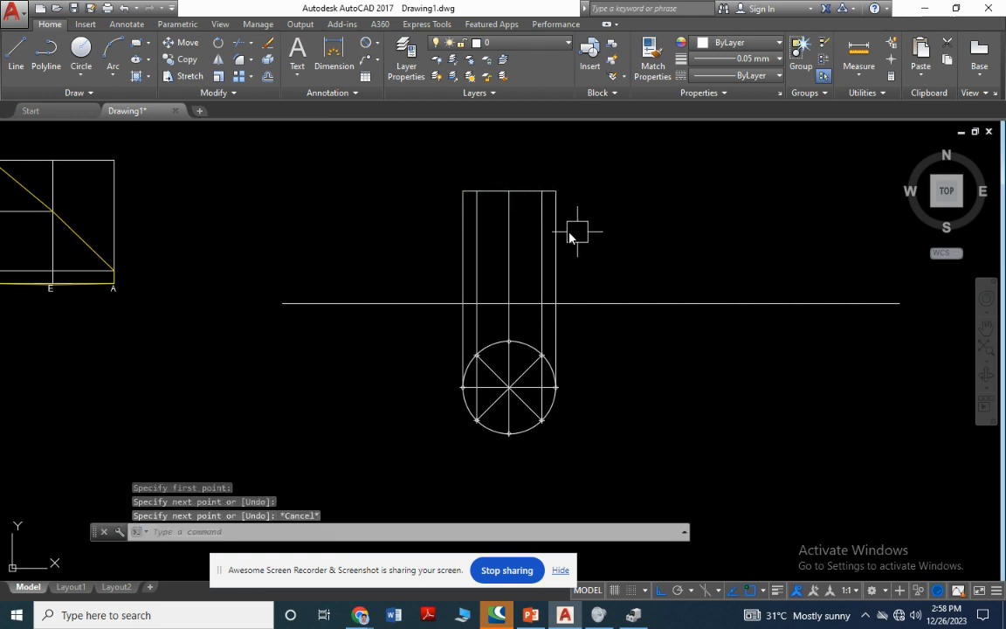
{"action": "scroll", "coordinate": [572, 233], "scroll_direction": "down", "scroll_amount": 2}
{"action": "scroll", "coordinate": [596, 237], "scroll_direction": "up", "scroll_amount": 2}
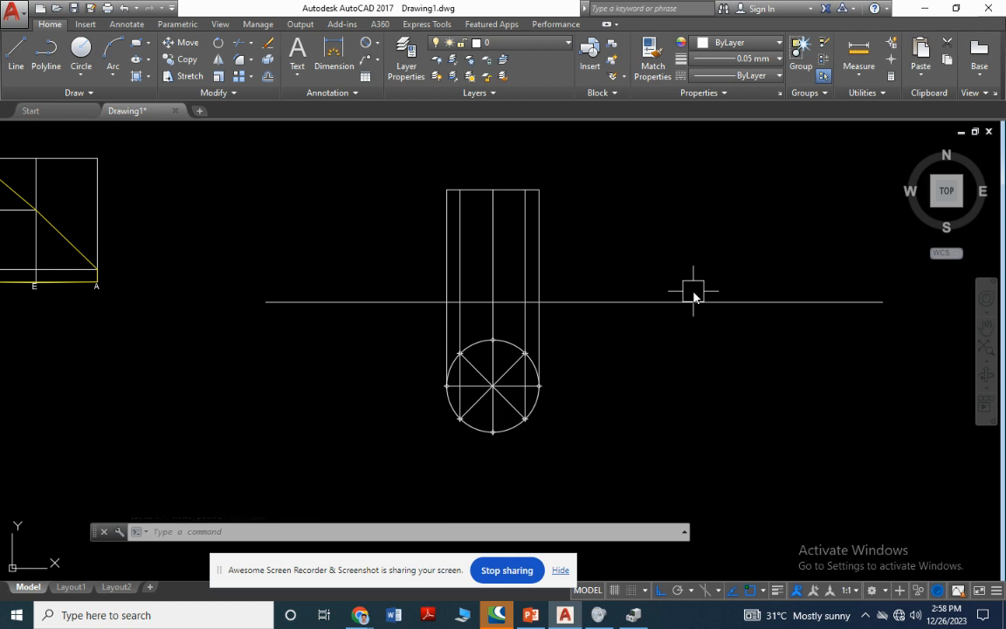
{"action": "scroll", "coordinate": [612, 222], "scroll_direction": "down", "scroll_amount": 2}
{"action": "scroll", "coordinate": [633, 251], "scroll_direction": "up", "scroll_amount": 2}
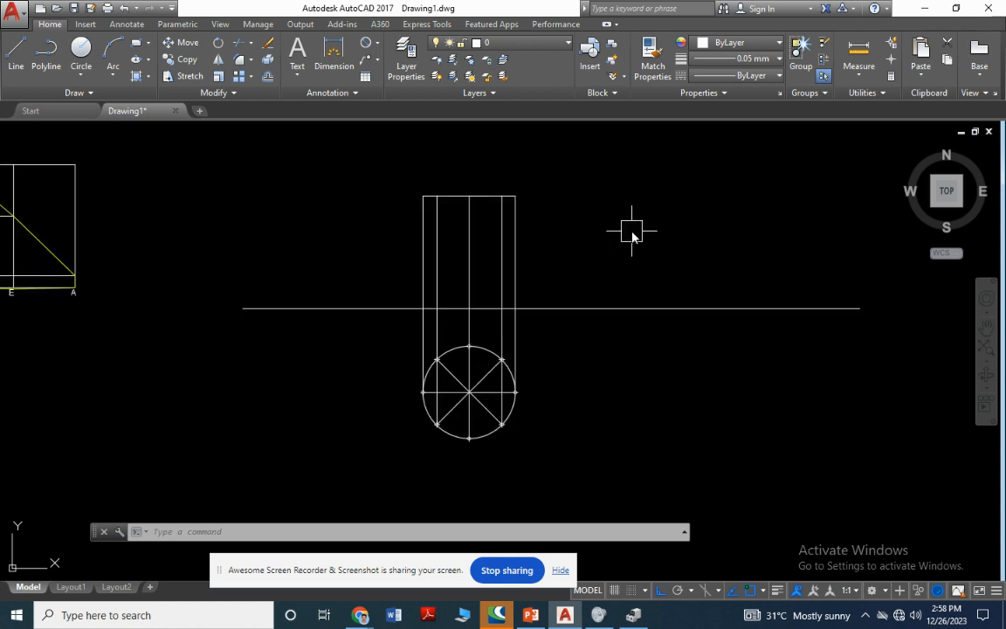
Add multiline text reading "CIRCUMFERENCE=" with a height of 2 to the right of the cylinder's front view.
{"action": "key", "text": "Return"}
{"action": "left_click", "coordinate": [597, 178]}
{"action": "left_click", "coordinate": [648, 201]}
{"action": "type", "text": "CIR"}
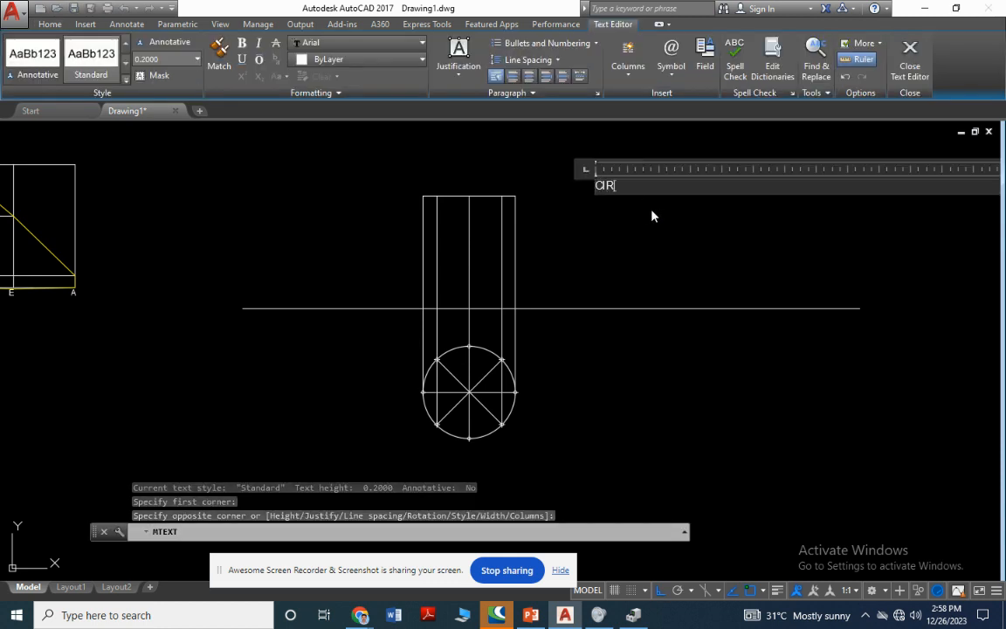
{"action": "left_click_drag", "start_coordinate": [633, 191], "coordinate": [453, 172]}
{"action": "left_click", "coordinate": [156, 60]}
{"action": "type", "text": "2"}
{"action": "key", "text": "Return"}
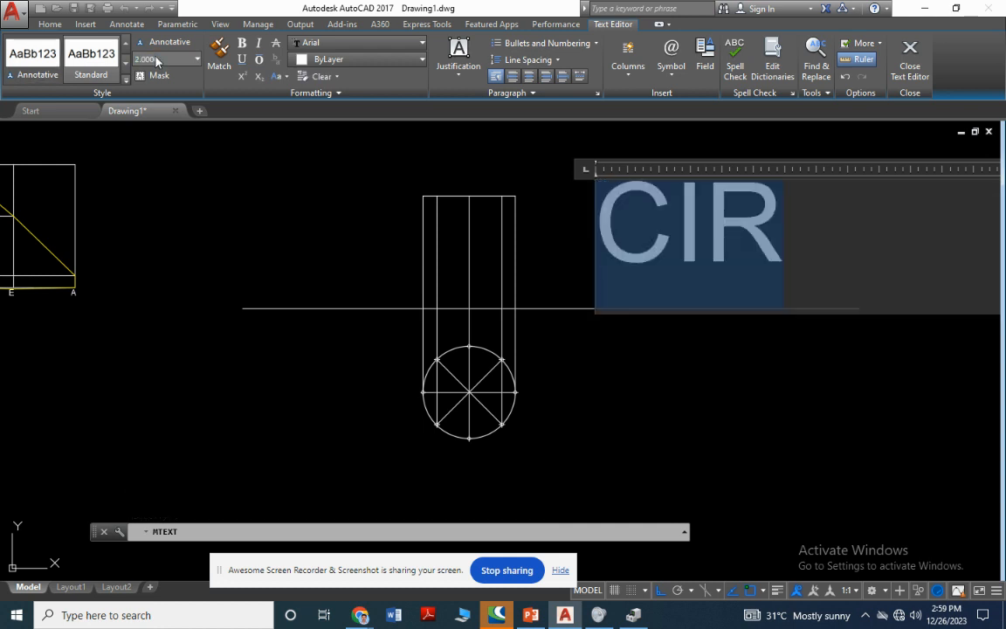
{"action": "left_click", "coordinate": [829, 214]}
{"action": "type", "text": "C"}
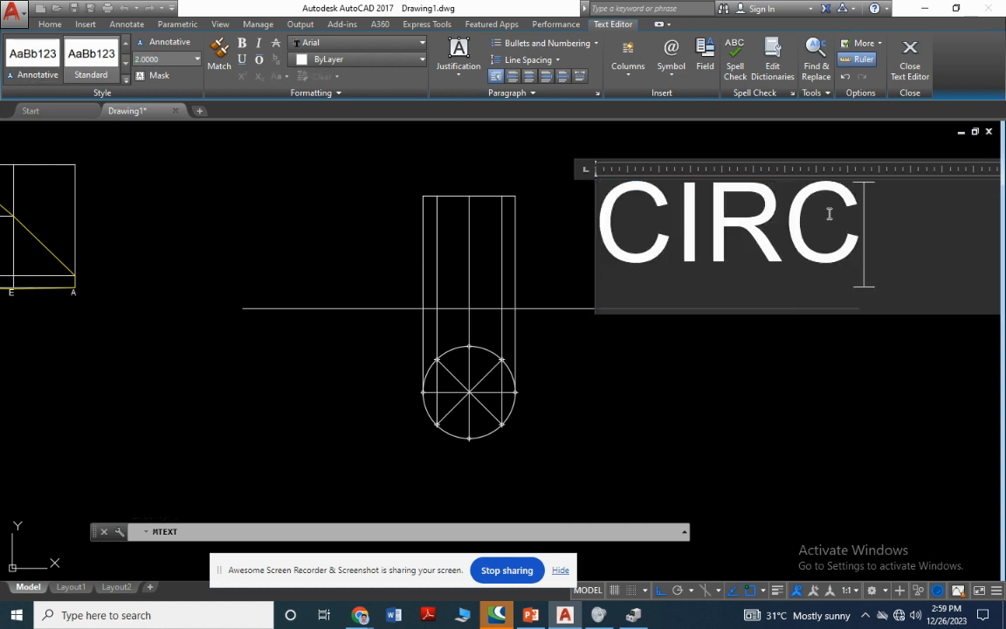
{"action": "type", "text": "UMFERENC"}
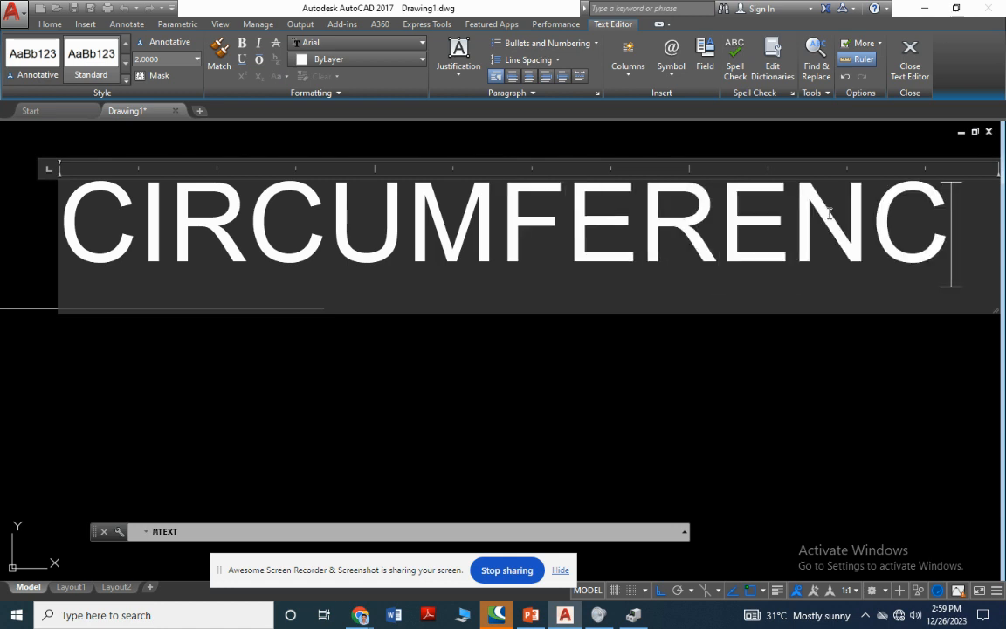
{"action": "type", "text": "E="}
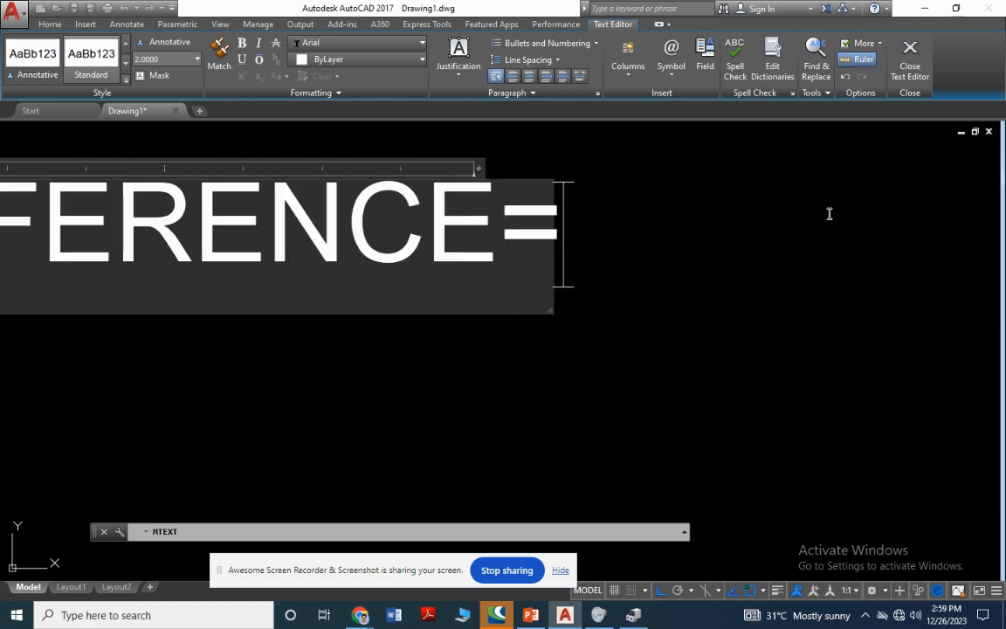
Complete the circumference note so it reads CIRCUMFERENCE=3.14*D=3.14*45= and finish the text edit.
{"action": "type", "text": "3.14*"}
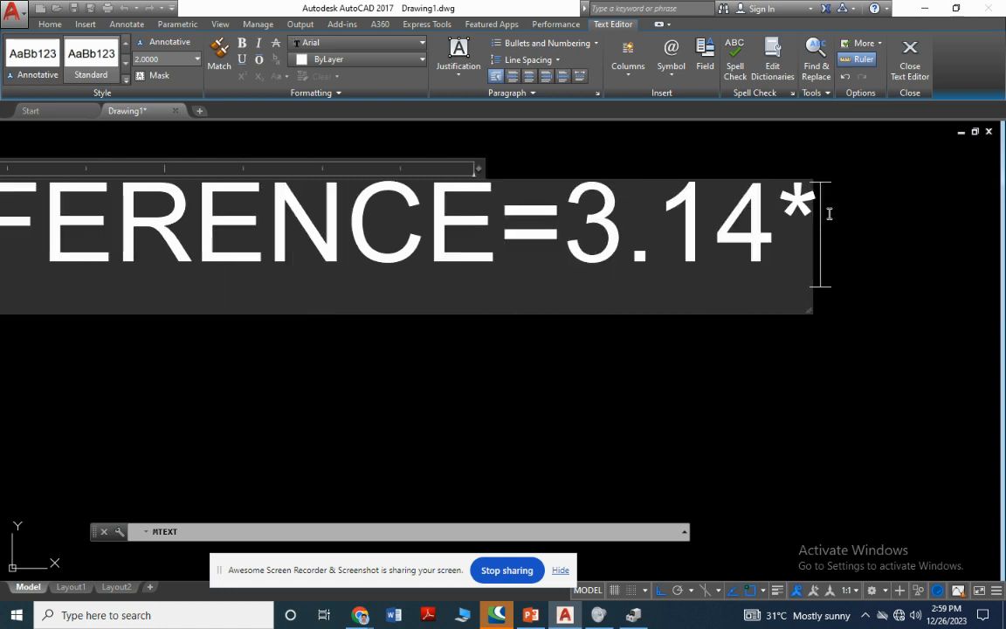
{"action": "type", "text": "d"}
{"action": "key", "text": "BackSpace"}
{"action": "type", "text": "D="}
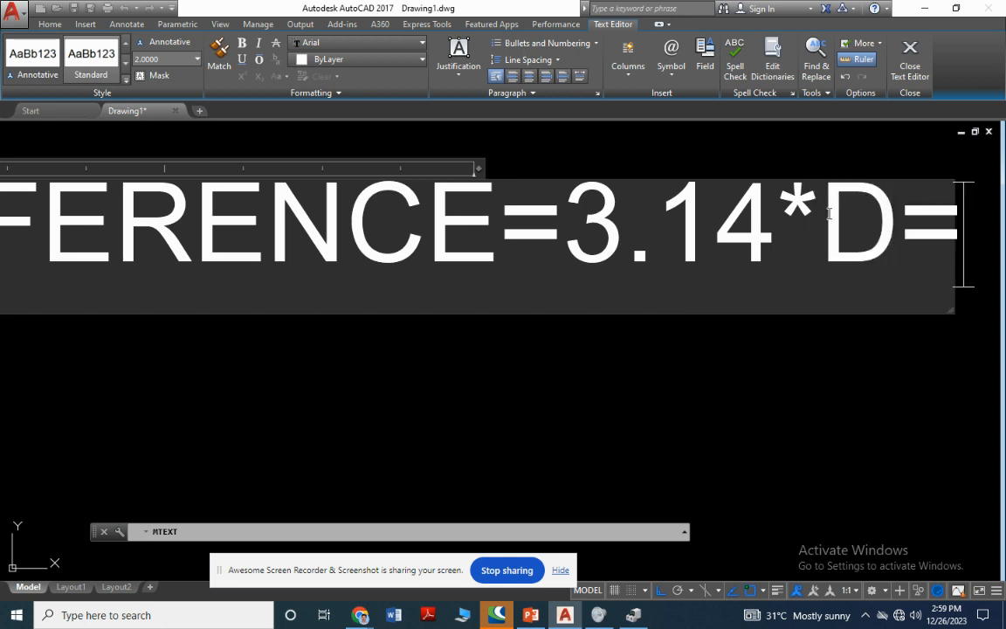
{"action": "type", "text": "3.14"}
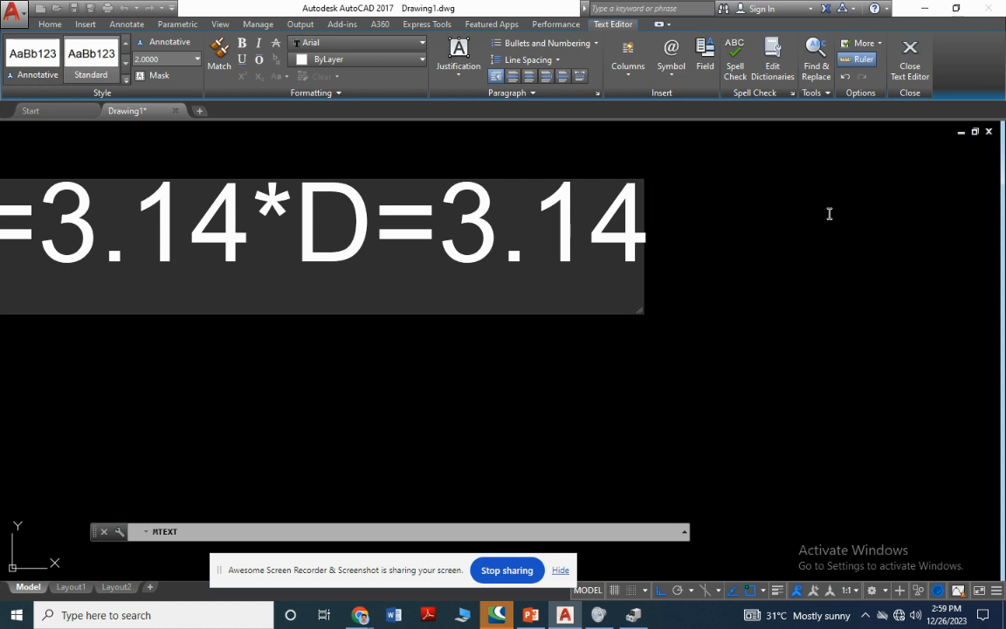
{"action": "type", "text": "*45="}
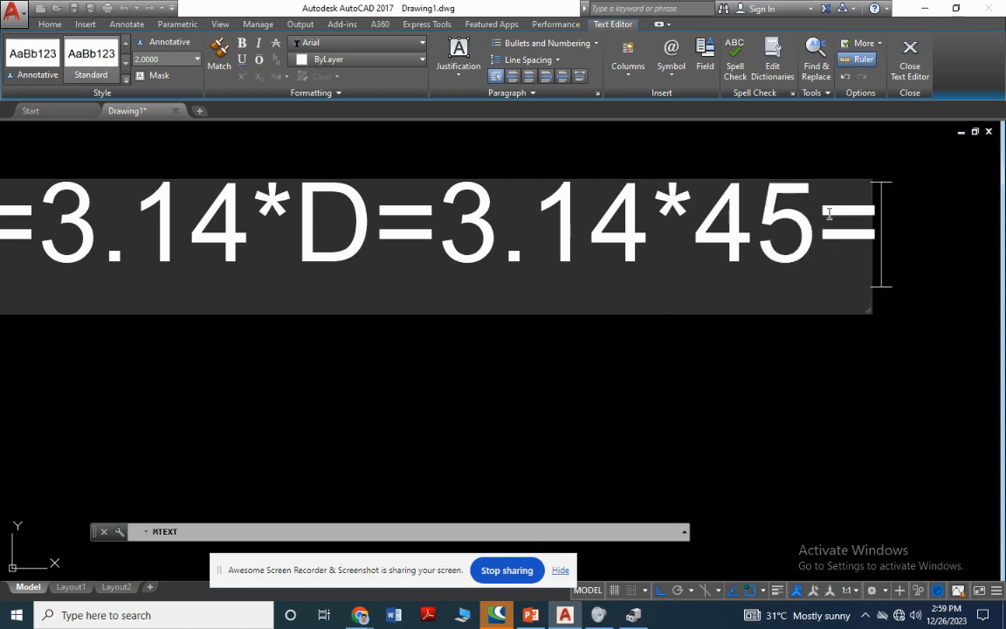
{"action": "left_click", "coordinate": [731, 382]}
{"action": "scroll", "coordinate": [271, 288], "scroll_direction": "up", "scroll_amount": 5}
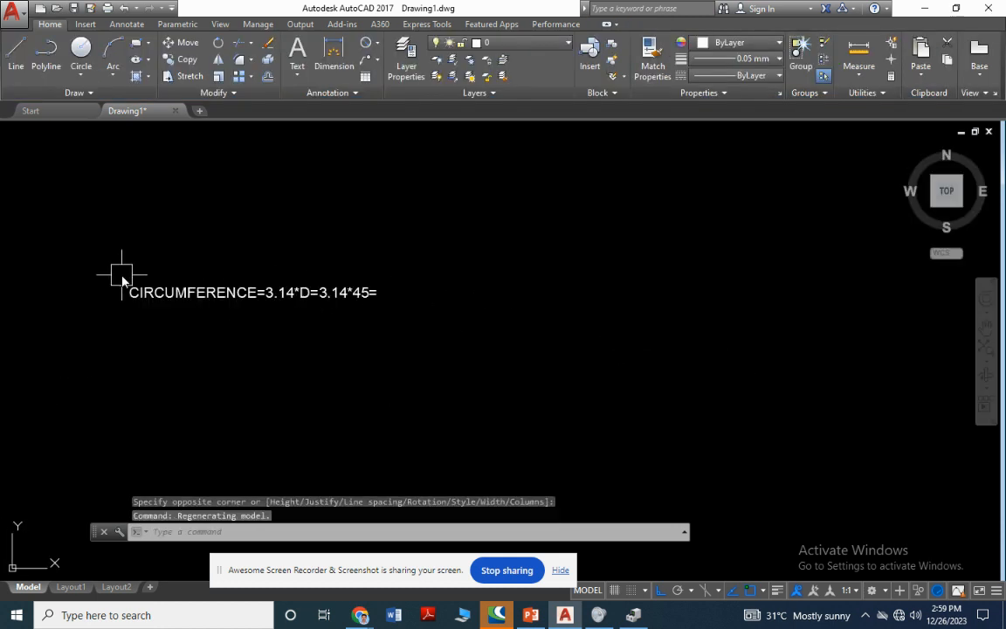
{"action": "scroll", "coordinate": [333, 291], "scroll_direction": "up", "scroll_amount": 6}
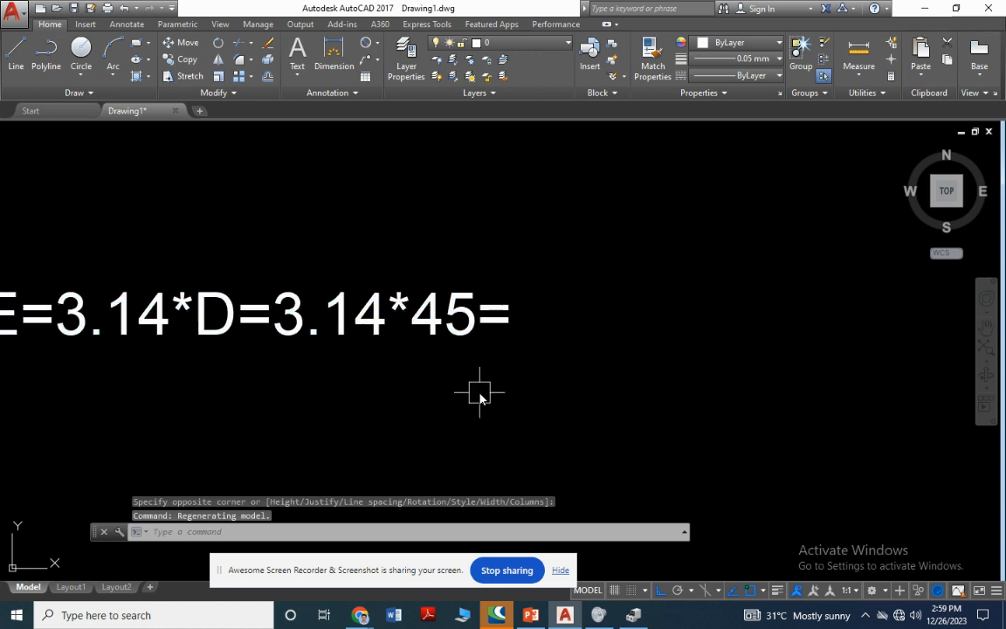
Open the Windows Calculator, compute 3.14*45, and close it again.
{"action": "key", "text": "super+r"}
{"action": "type", "text": "CALC"}
{"action": "key", "text": "Return"}
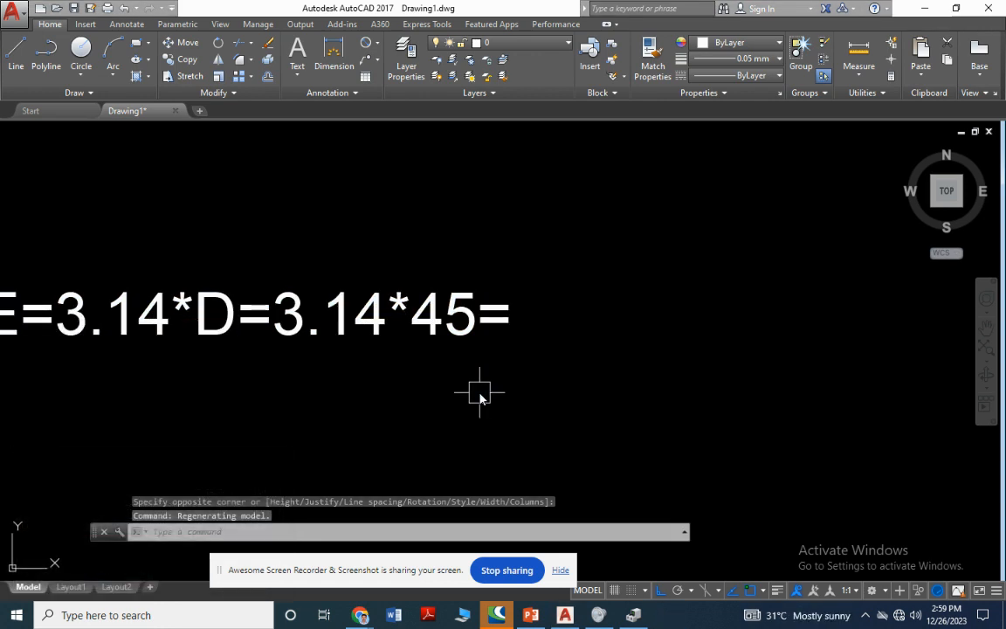
{"action": "type", "text": "3.14*45="}
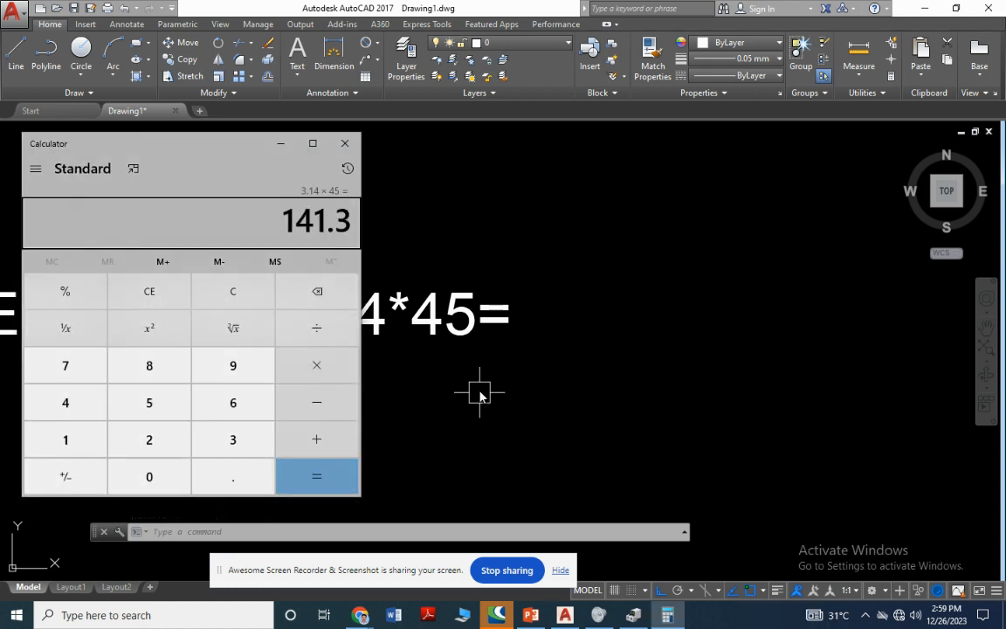
{"action": "left_click", "coordinate": [346, 148]}
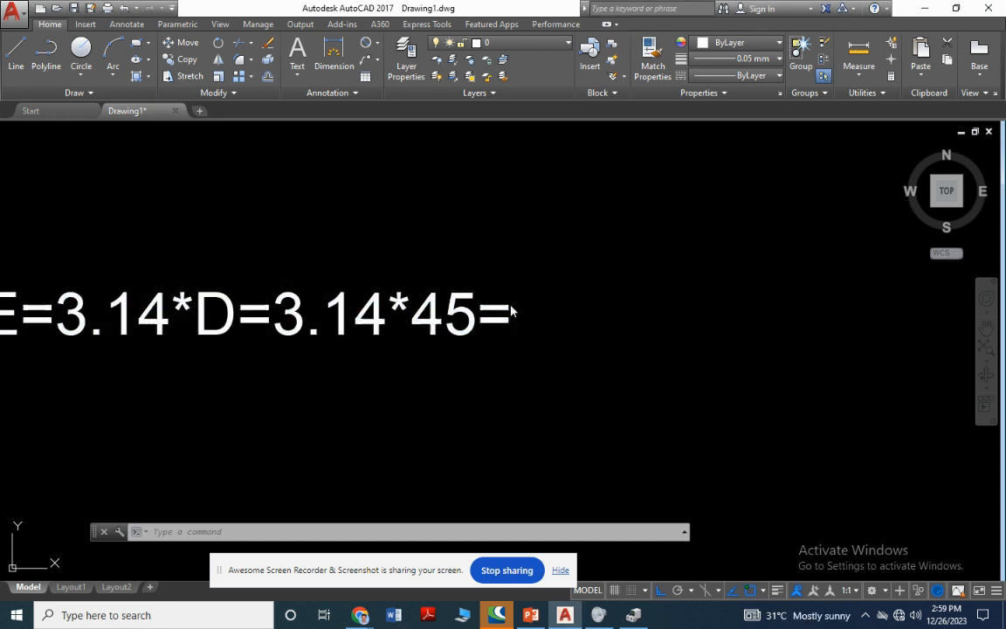
Append the result 141.3 to the end of the circumference note in the AutoCAD drawing.
{"action": "double_click", "coordinate": [513, 316]}
{"action": "type", "text": "141.3"}
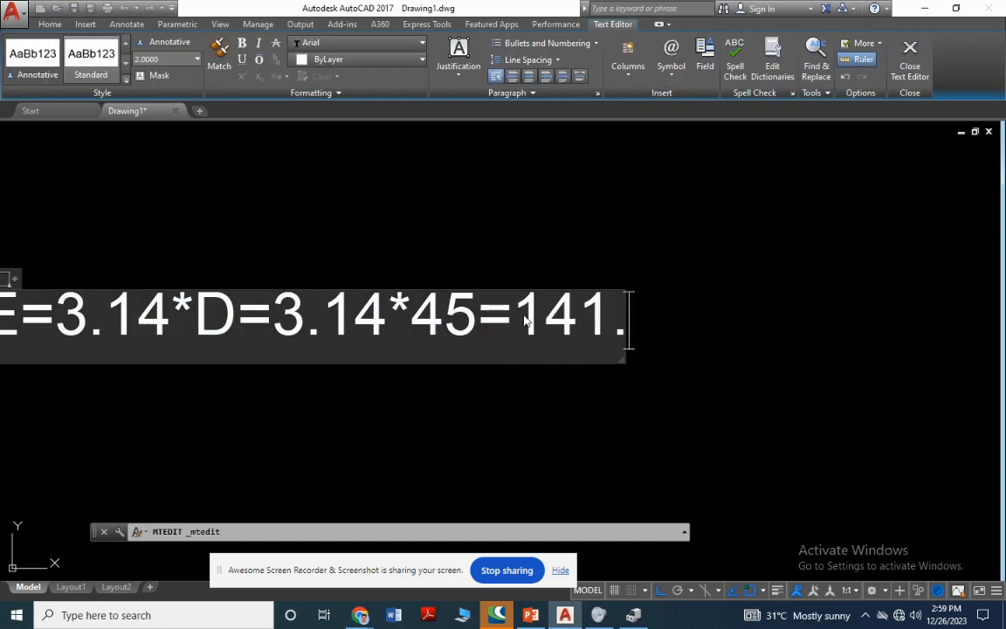
{"action": "key", "text": "Return"}
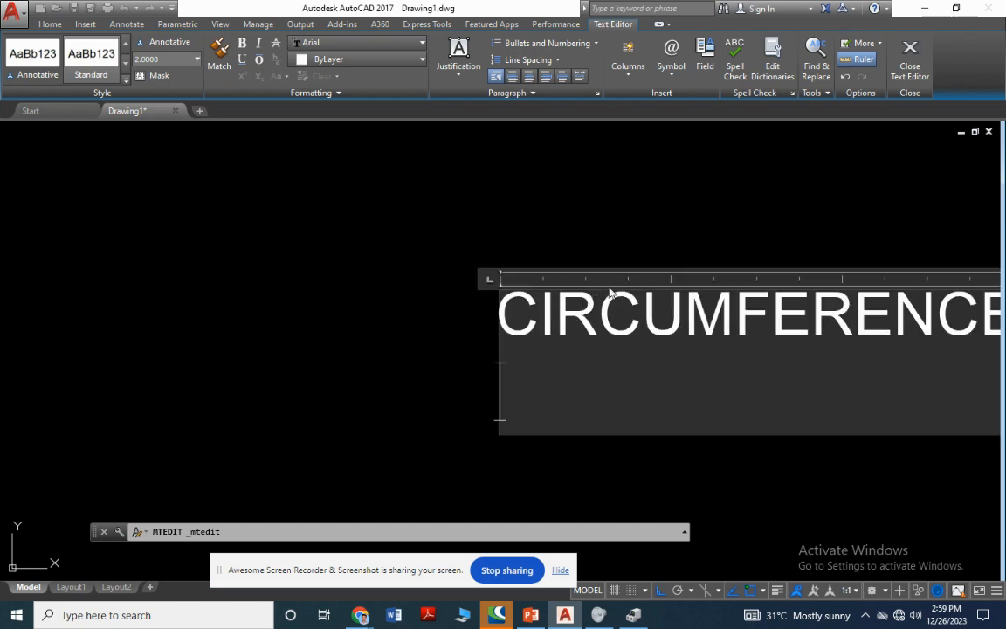
{"action": "scroll", "coordinate": [489, 295], "scroll_direction": "down", "scroll_amount": 5}
{"action": "scroll", "coordinate": [646, 308], "scroll_direction": "up", "scroll_amount": 3}
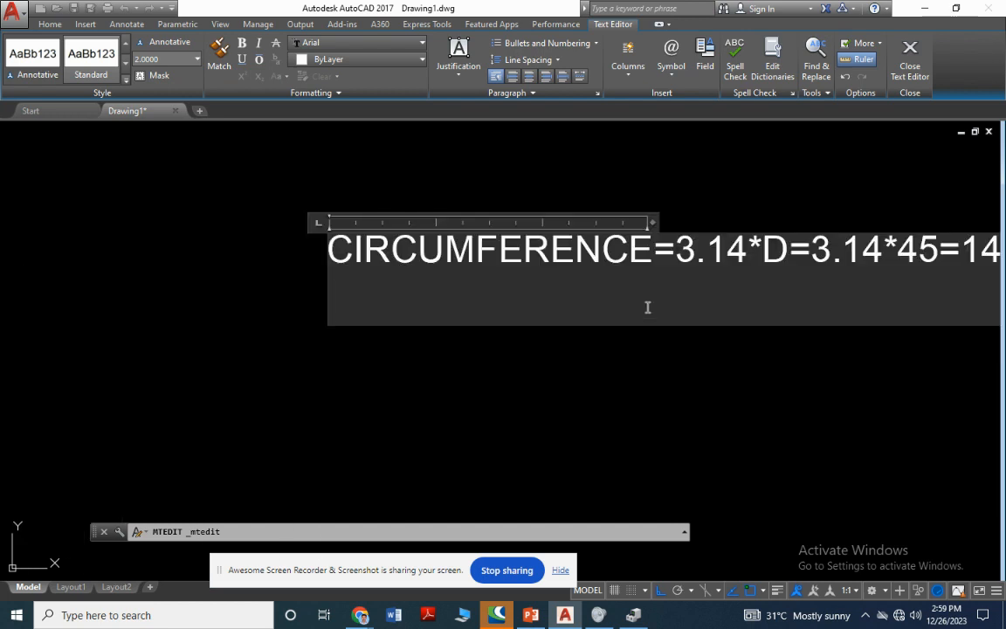
{"action": "scroll", "coordinate": [474, 278], "scroll_direction": "down", "scroll_amount": 5}
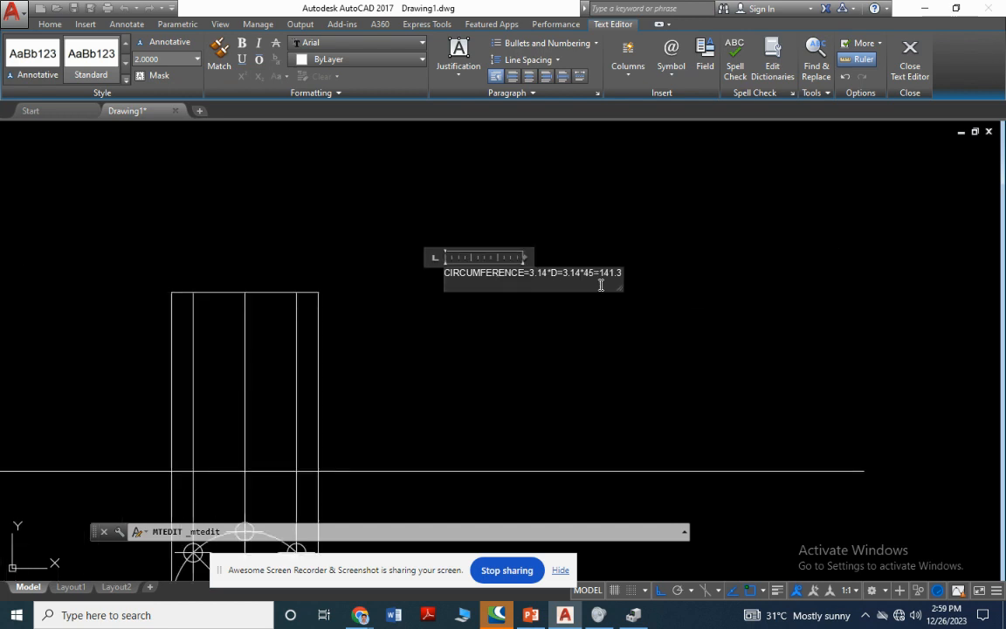
{"action": "scroll", "coordinate": [602, 283], "scroll_direction": "up", "scroll_amount": 5}
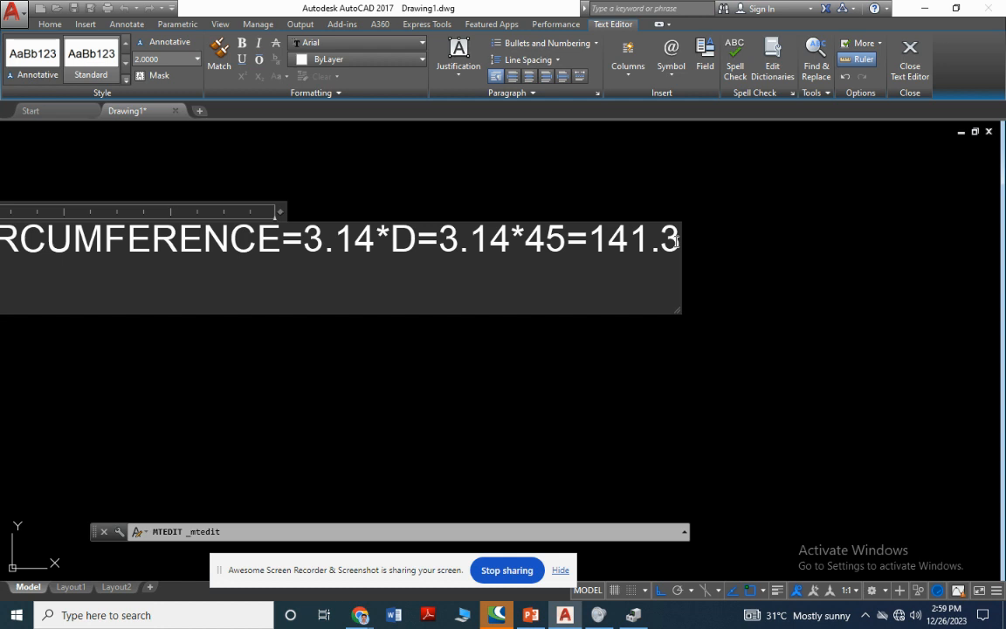
{"action": "scroll", "coordinate": [768, 277], "scroll_direction": "down", "scroll_amount": 4}
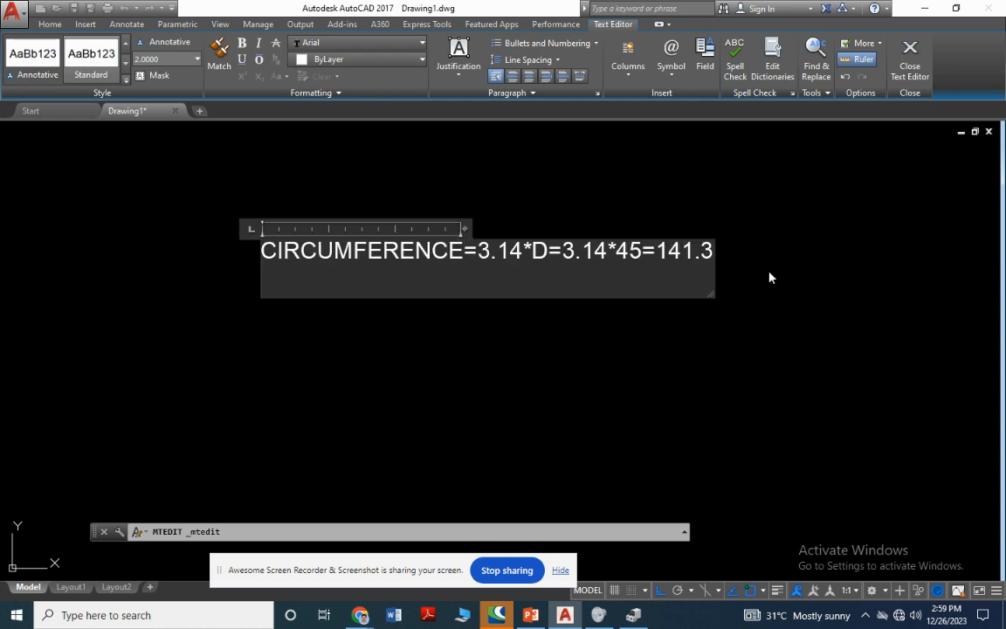
{"action": "left_click", "coordinate": [729, 326]}
Draw a vertical line beside the elevation from its top-edge level down to the horizontal reference line, erasing the horizontal helper line used.
{"action": "scroll", "coordinate": [468, 343], "scroll_direction": "down", "scroll_amount": 3}
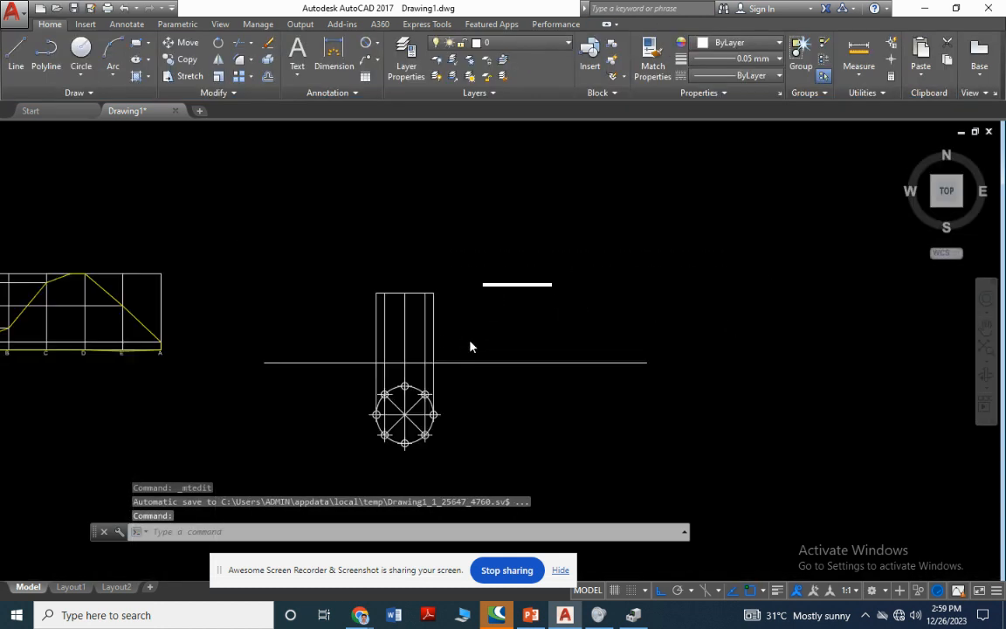
{"action": "scroll", "coordinate": [512, 342], "scroll_direction": "up", "scroll_amount": 3}
{"action": "type", "text": "l"}
{"action": "key", "text": "Return"}
{"action": "left_click", "coordinate": [257, 145]}
{"action": "left_click", "coordinate": [415, 148]}
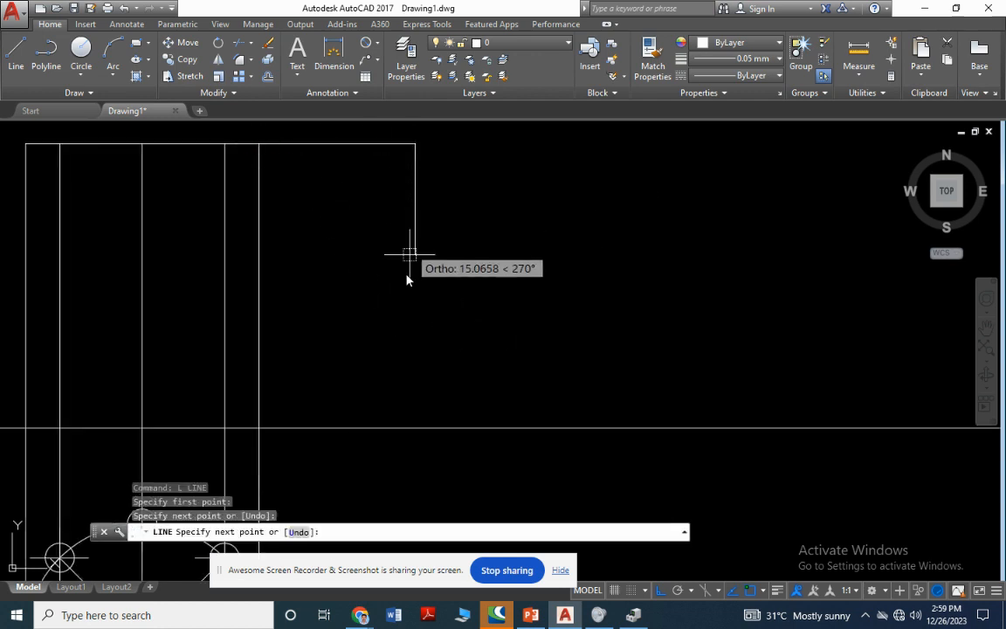
{"action": "left_click", "coordinate": [416, 427]}
{"action": "key", "text": "Escape"}
{"action": "left_click", "coordinate": [366, 145]}
{"action": "key", "text": "Delete"}
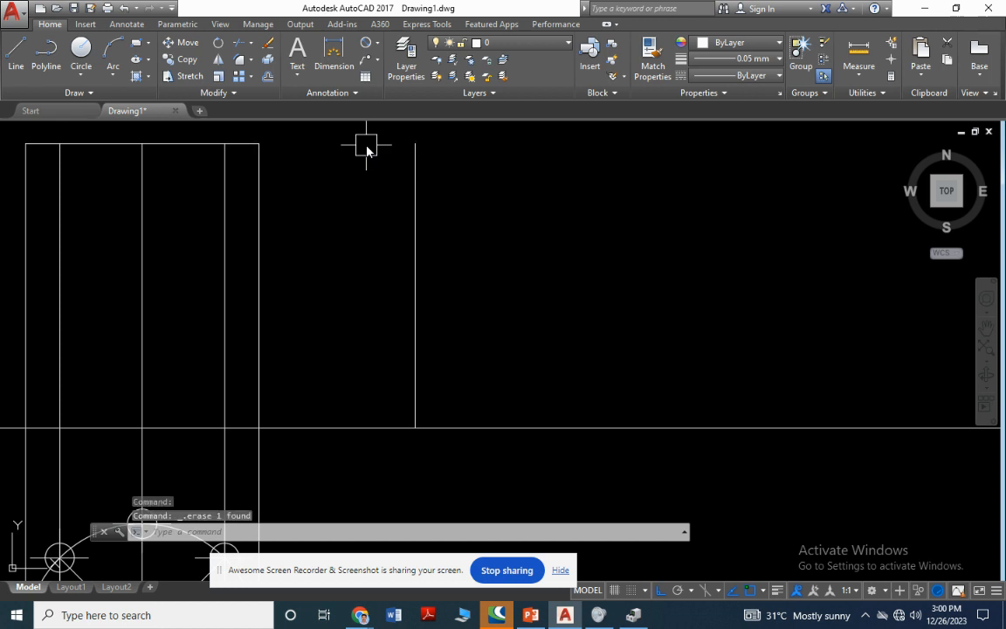
From the upper end of the separate vertical line, draw a 141.3 line to the right and a 55 line straight down.
{"action": "scroll", "coordinate": [365, 151], "scroll_direction": "down", "scroll_amount": 5}
{"action": "scroll", "coordinate": [419, 229], "scroll_direction": "up", "scroll_amount": 3}
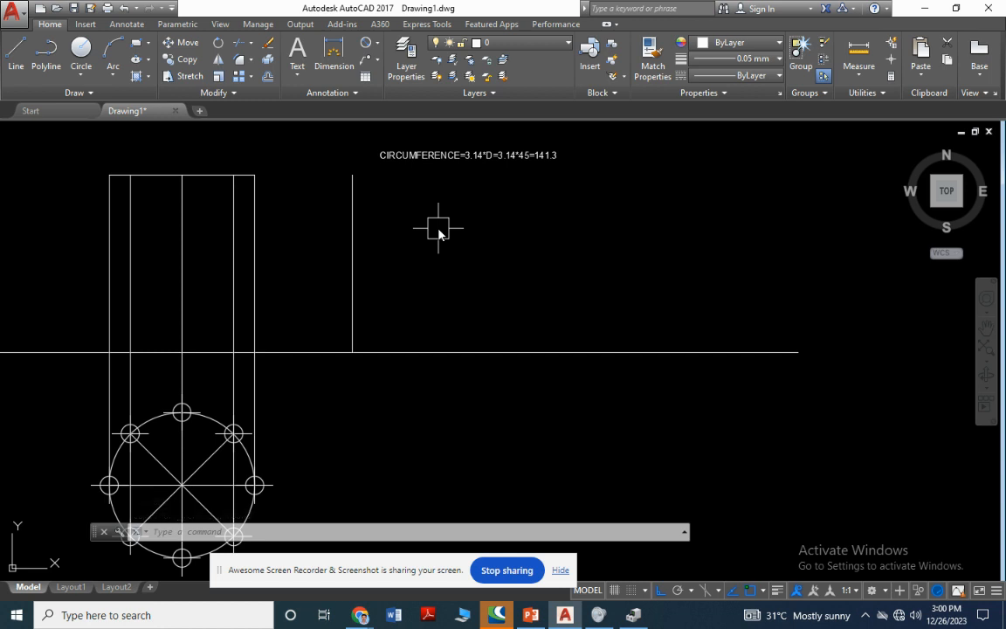
{"action": "type", "text": "l"}
{"action": "key", "text": "Return"}
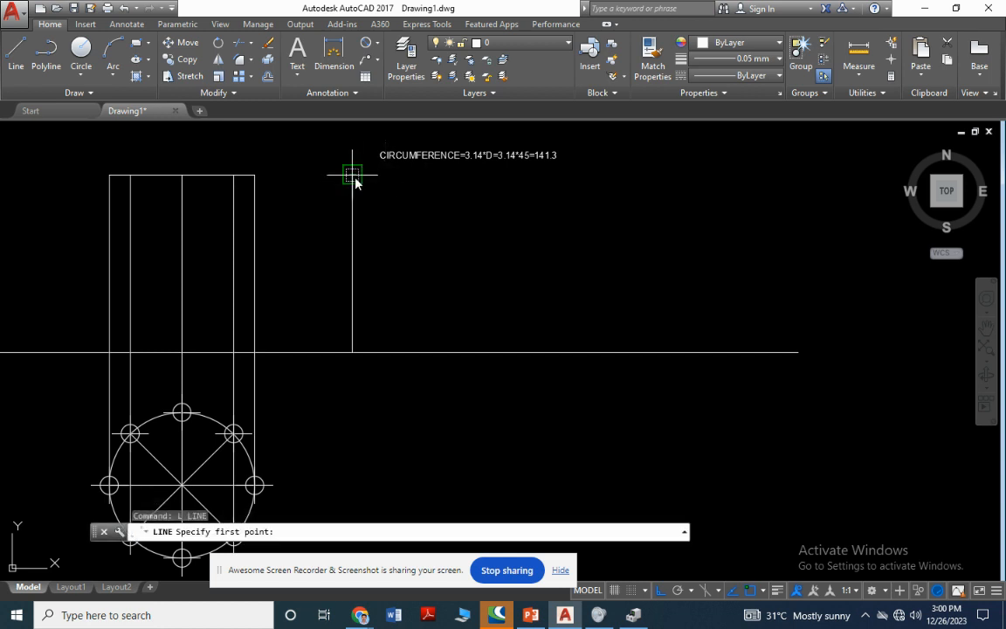
{"action": "left_click", "coordinate": [353, 175]}
{"action": "type", "text": "141"}
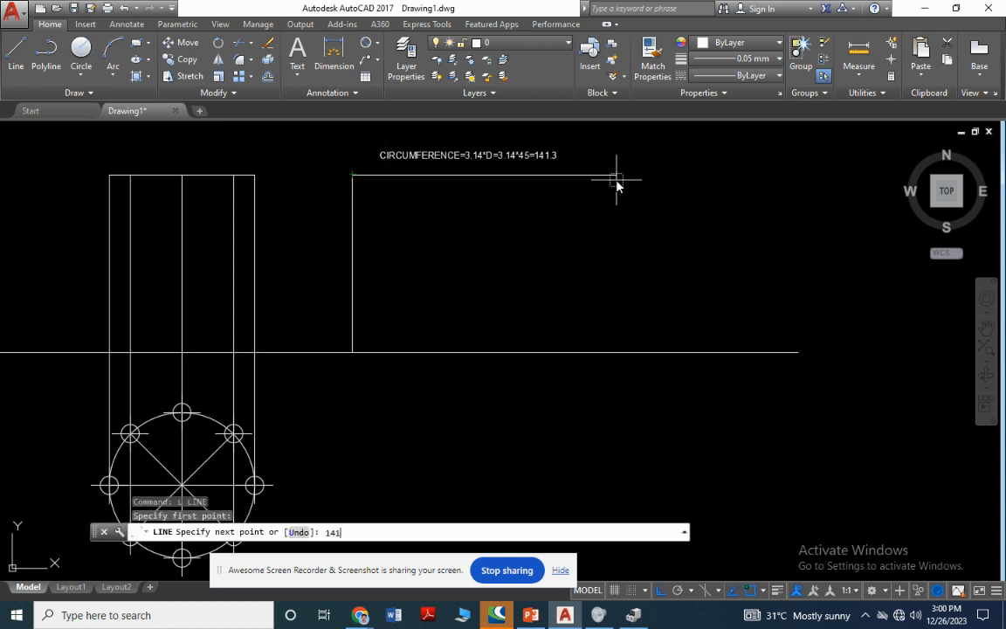
{"action": "type", "text": ".3"}
{"action": "key", "text": "Return"}
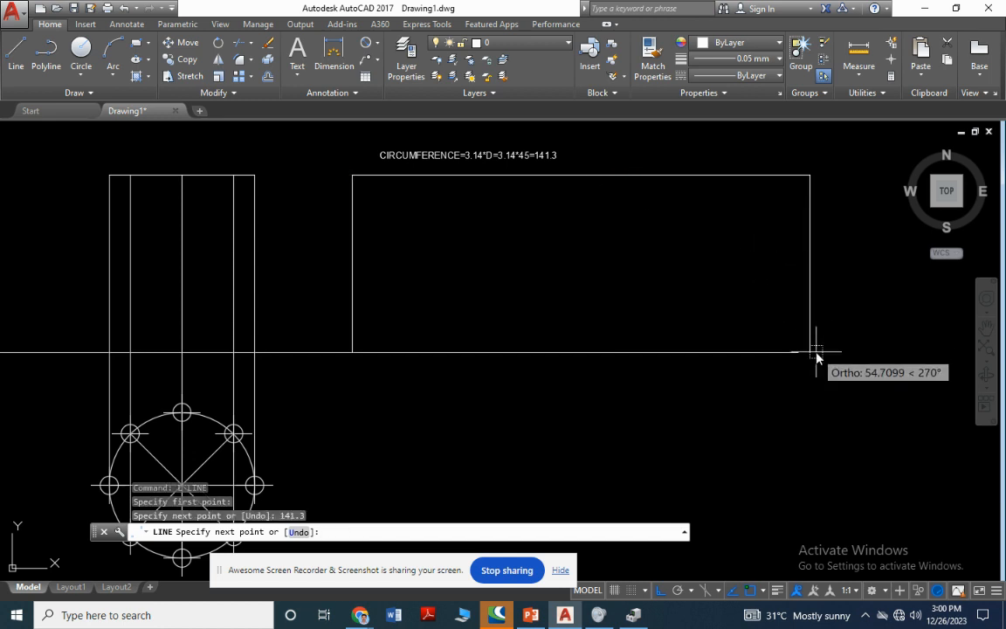
{"action": "type", "text": "55"}
{"action": "key", "text": "Return"}
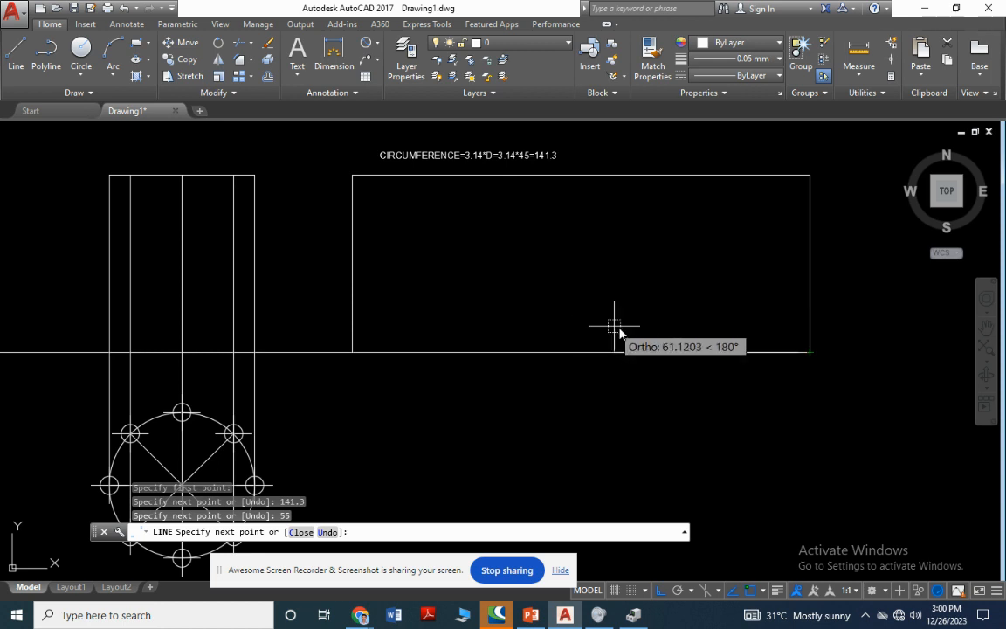
{"action": "key", "text": "Escape"}
Shorten the horizontal reference line so its right end lies between the elevation and the development outline.
{"action": "left_click", "coordinate": [534, 352]}
{"action": "left_click", "coordinate": [798, 353]}
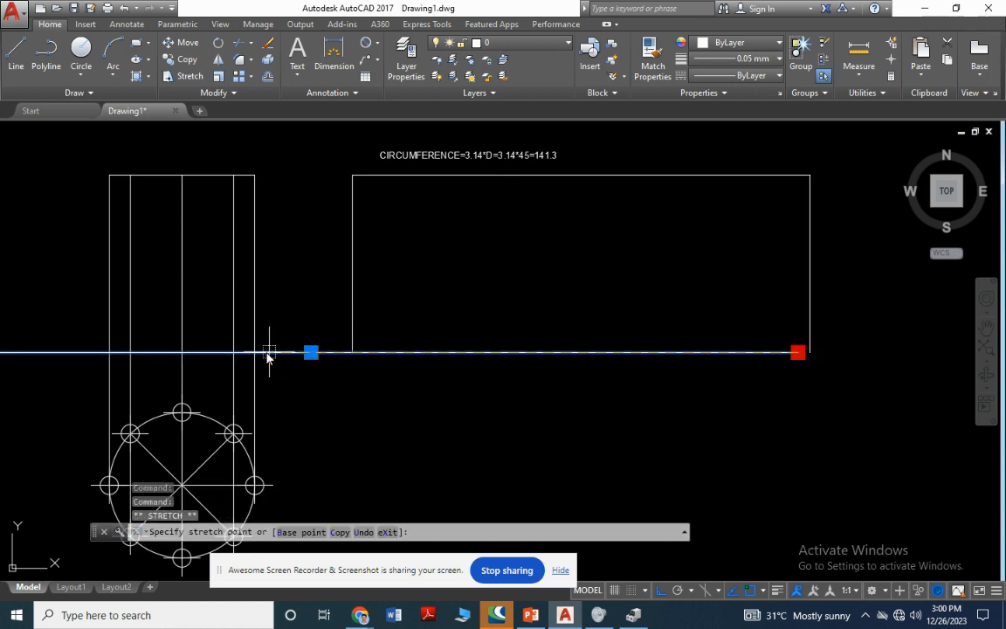
{"action": "left_click", "coordinate": [311, 353]}
{"action": "key", "text": "Escape"}
Close the development rectangle with a bottom line joining the lower ends of its two vertical sides.
{"action": "type", "text": "l"}
{"action": "key", "text": "Return"}
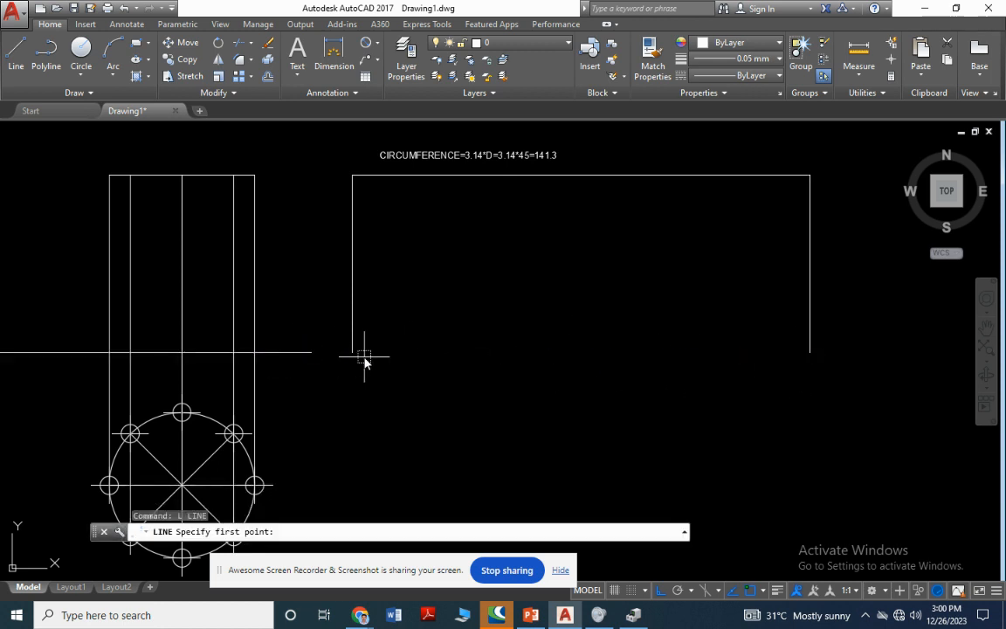
{"action": "left_click", "coordinate": [352, 353]}
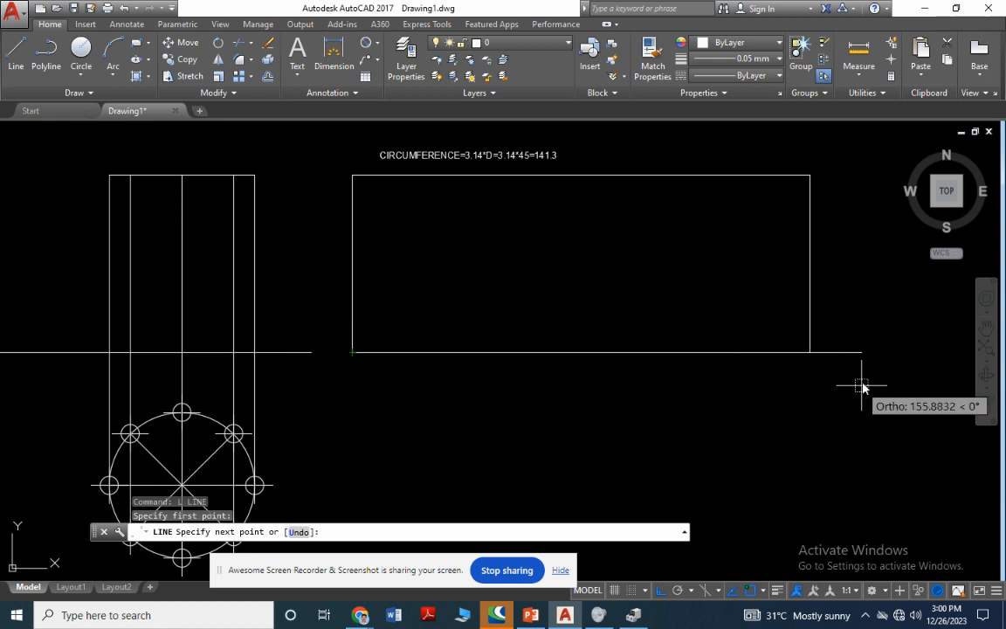
{"action": "left_click", "coordinate": [809, 353]}
{"action": "key", "text": "Escape"}
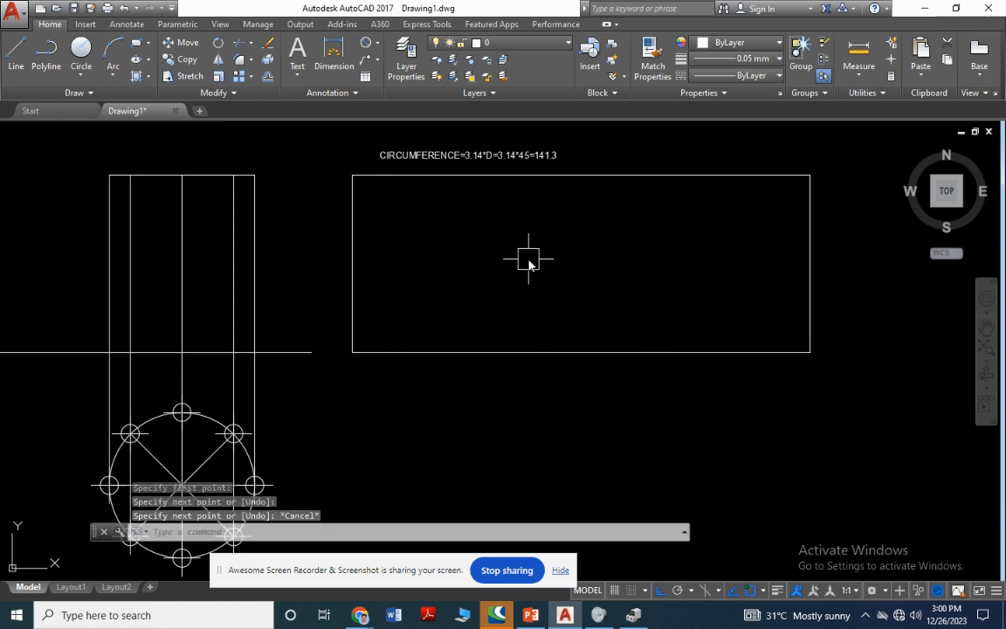
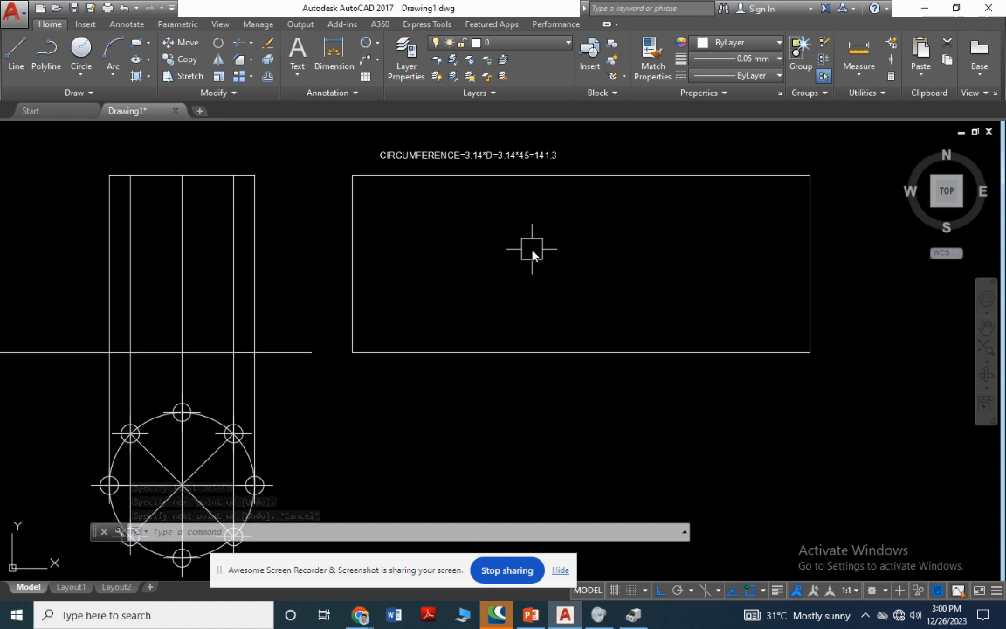
Divide the top edge of the development rectangle into 8 equal segments.
{"action": "type", "text": "DIV"}
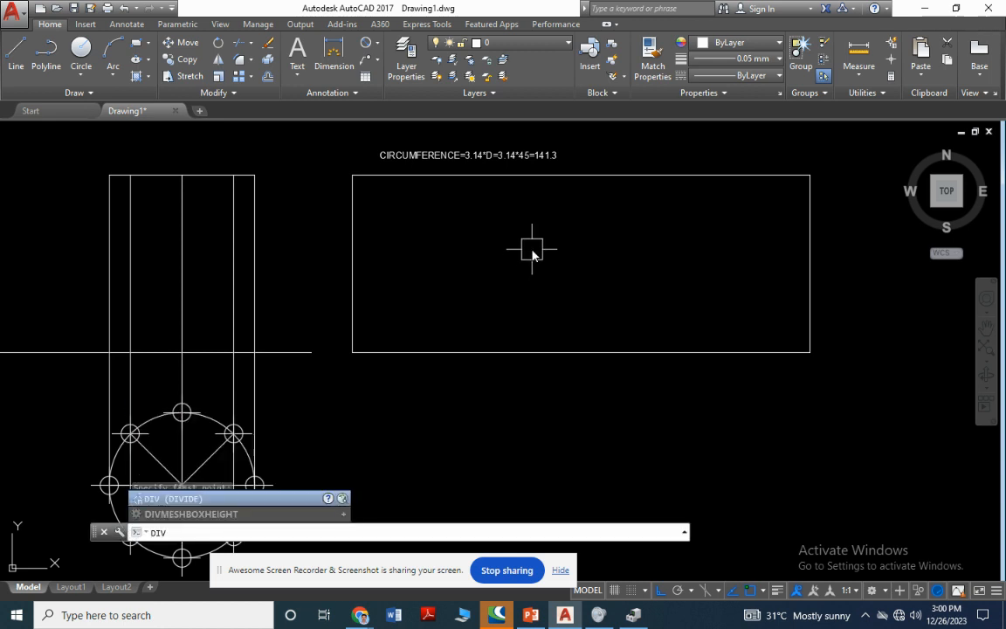
{"action": "key", "text": "Return"}
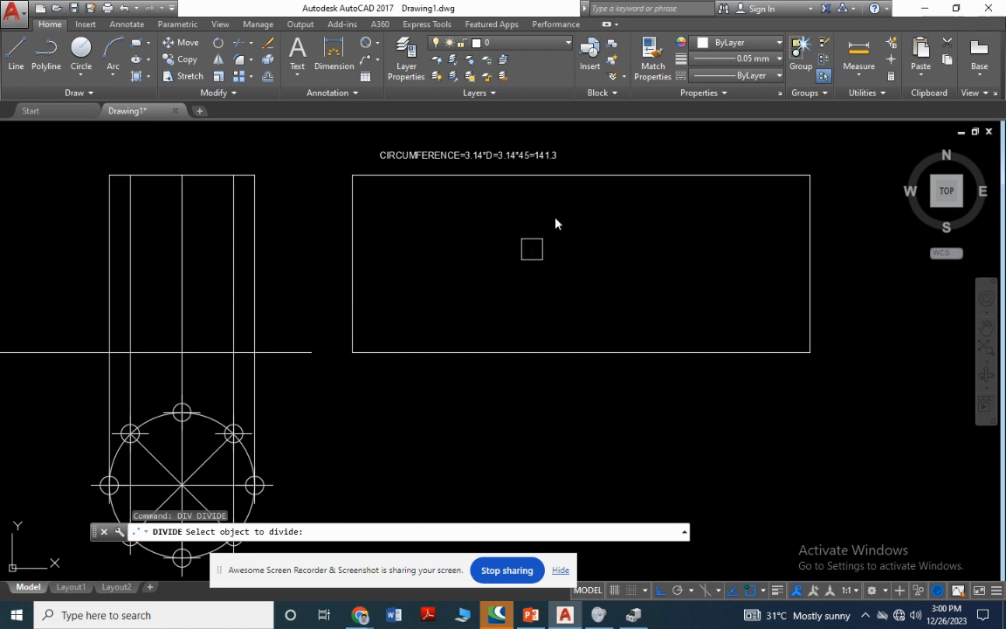
{"action": "left_click", "coordinate": [593, 175]}
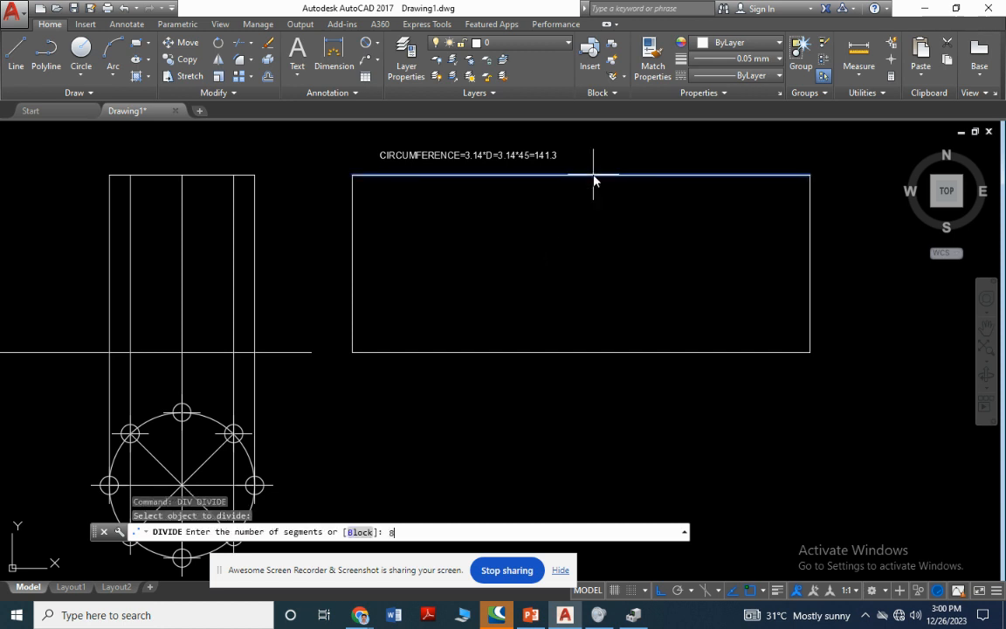
{"action": "type", "text": "8"}
{"action": "key", "text": "Return"}
{"action": "key", "text": "Escape"}
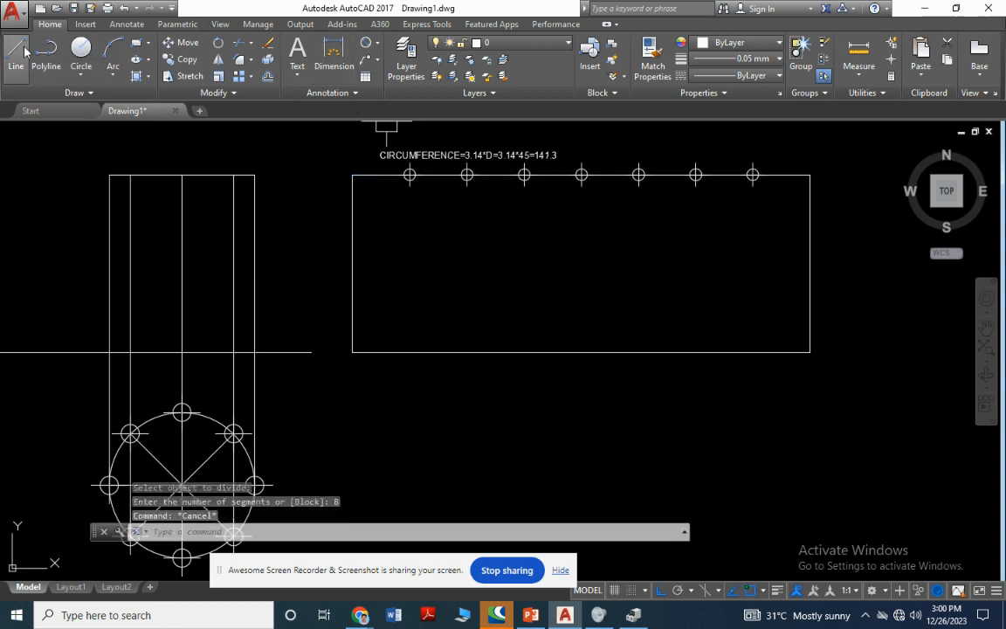
Draw vertical lines from the first three division points on the rectangle's top edge down to its bottom edge.
{"action": "left_click", "coordinate": [25, 50]}
{"action": "left_click", "coordinate": [409, 175]}
{"action": "left_click", "coordinate": [409, 352]}
{"action": "key", "text": "Escape"}
{"action": "key", "text": "Return"}
{"action": "left_click", "coordinate": [467, 175]}
{"action": "left_click", "coordinate": [467, 352]}
{"action": "key", "text": "Escape"}
{"action": "key", "text": "Return"}
{"action": "left_click", "coordinate": [524, 174]}
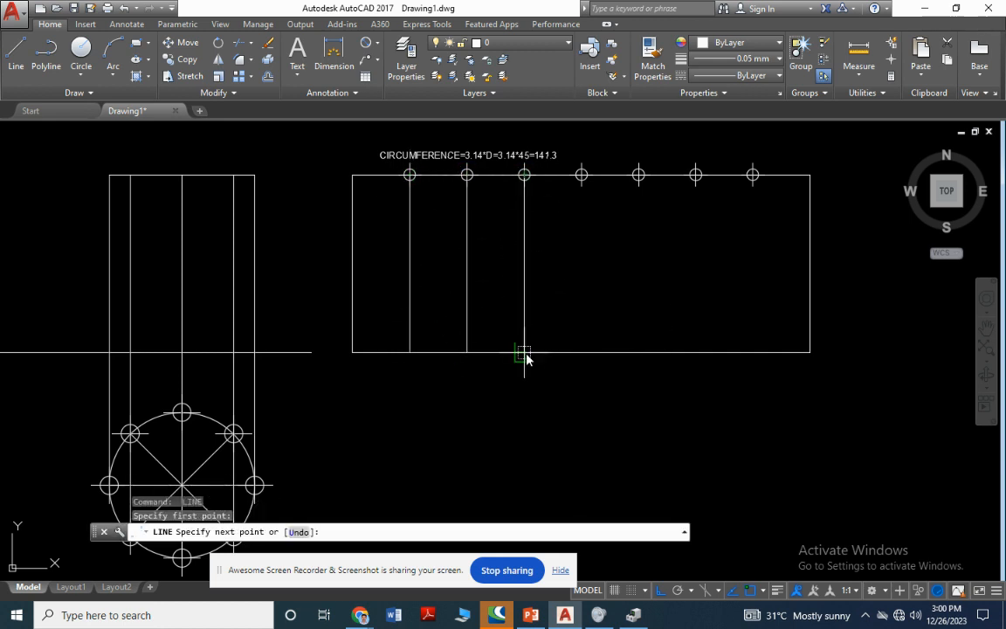
{"action": "left_click", "coordinate": [525, 354]}
{"action": "key", "text": "Escape"}
Draw vertical lines from the fourth, fifth and sixth division points down to the rectangle's bottom edge.
{"action": "key", "text": "Return"}
{"action": "left_click", "coordinate": [581, 174]}
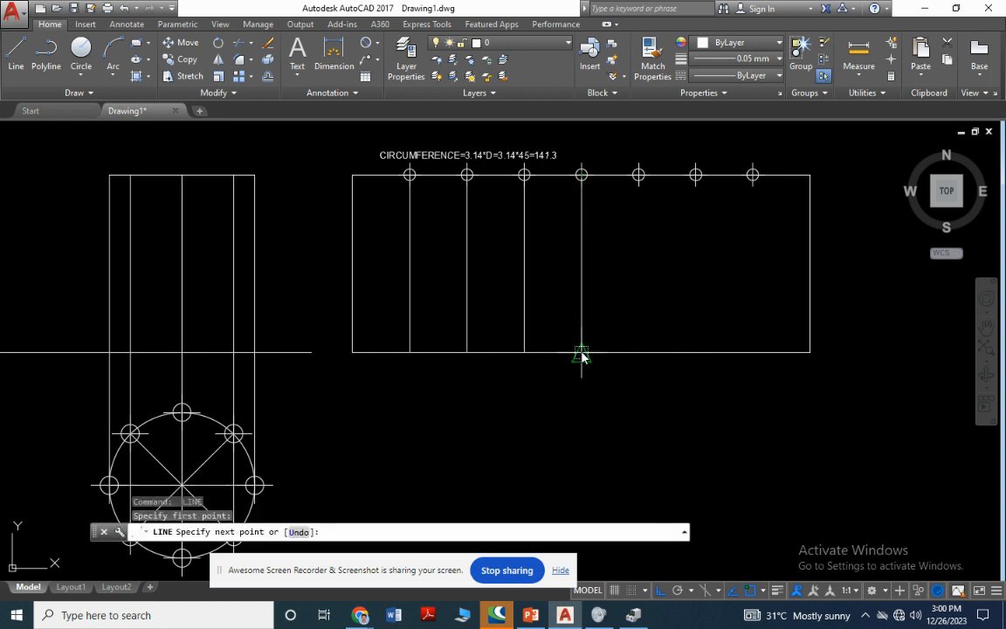
{"action": "left_click", "coordinate": [582, 352]}
{"action": "key", "text": "Escape"}
{"action": "key", "text": "Return"}
{"action": "left_click", "coordinate": [639, 174]}
{"action": "left_click", "coordinate": [639, 354]}
{"action": "key", "text": "Escape"}
{"action": "key", "text": "Return"}
{"action": "left_click", "coordinate": [695, 175]}
{"action": "left_click", "coordinate": [696, 353]}
{"action": "key", "text": "Escape"}
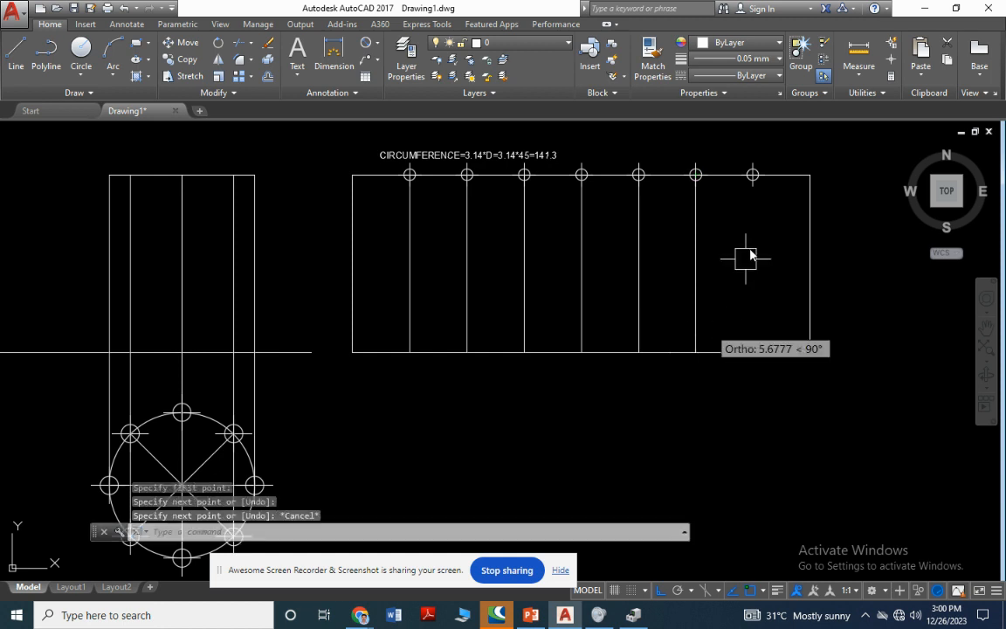
Draw a vertical line from the seventh division point on the development rectangle's top edge down to its bottom edge.
{"action": "key", "text": "Return"}
{"action": "left_click", "coordinate": [753, 175]}
{"action": "left_click", "coordinate": [755, 352]}
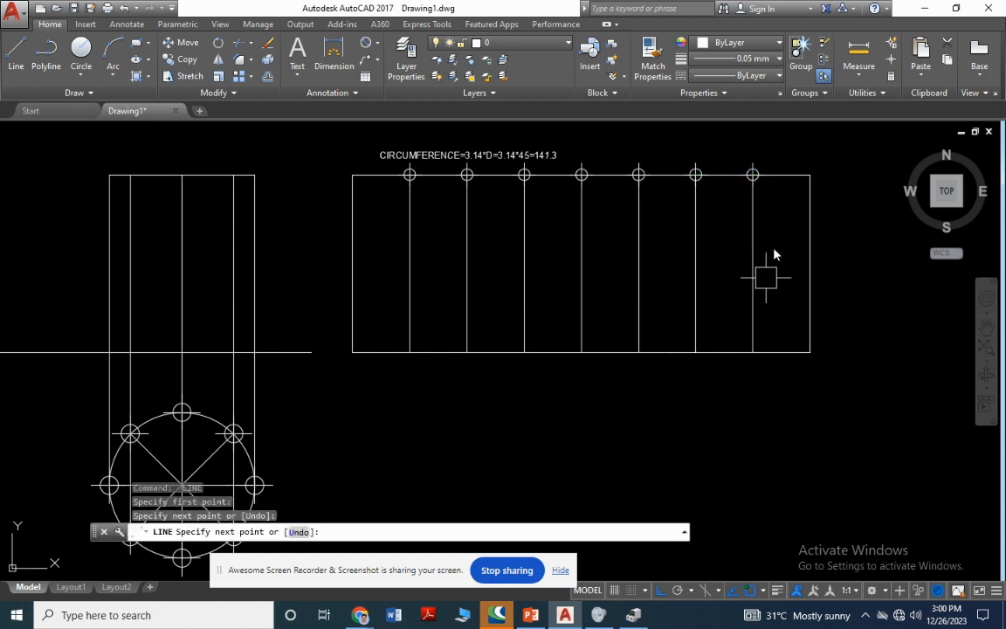
{"action": "key", "text": "Escape"}
Erase the point markers at the fourth to seventh division points on the development rectangle's top edge.
{"action": "left_click", "coordinate": [759, 152]}
{"action": "left_click", "coordinate": [618, 172]}
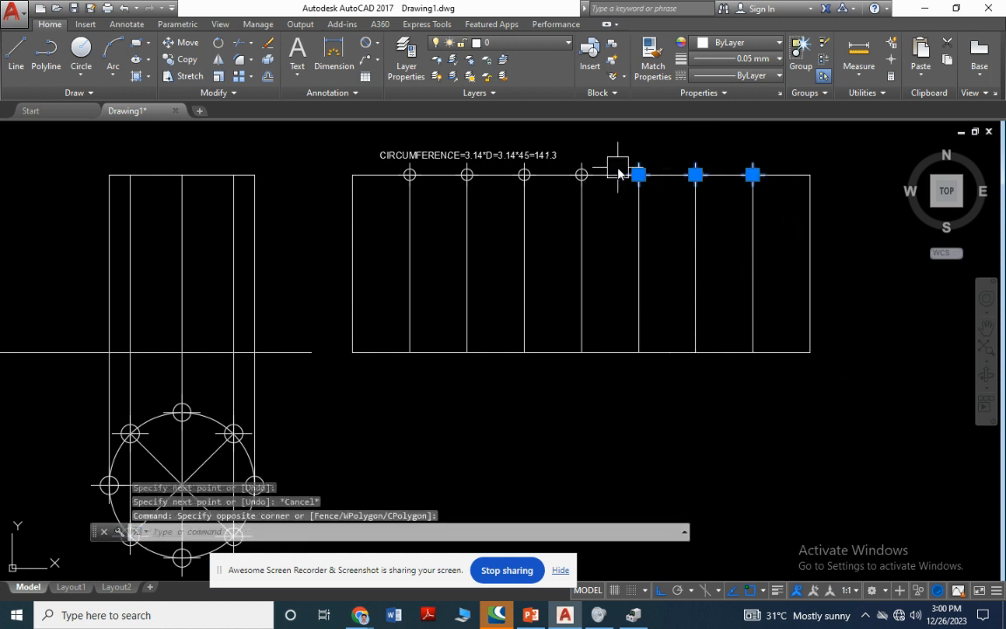
{"action": "key", "text": "Delete"}
{"action": "left_click", "coordinate": [592, 166]}
{"action": "key", "text": "Delete"}
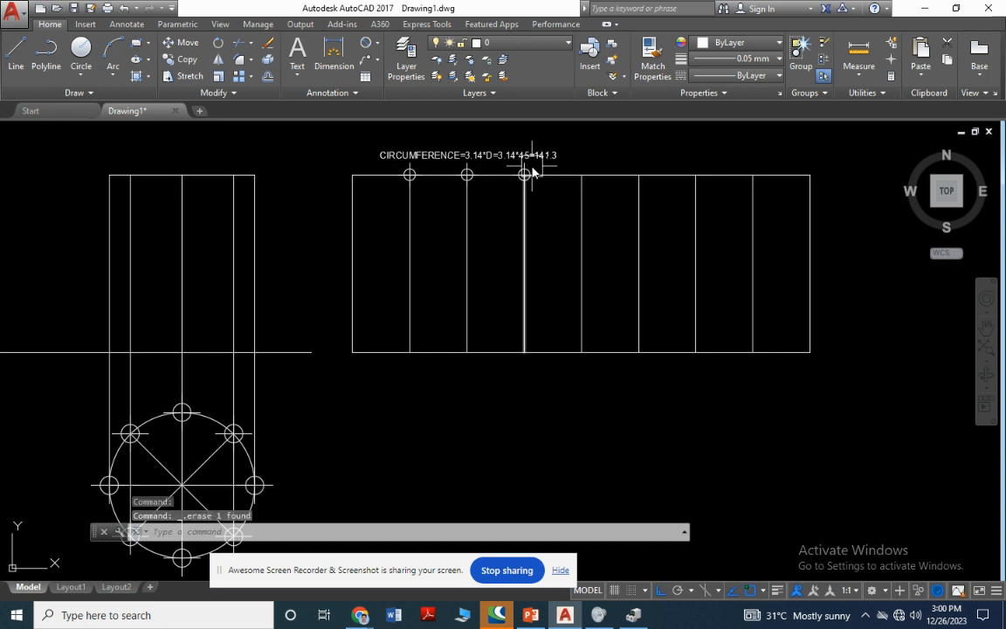
Erase the point markers at the first three division points on the development rectangle's top edge.
{"action": "left_click", "coordinate": [531, 167]}
{"action": "scroll", "coordinate": [524, 166], "scroll_direction": "up", "scroll_amount": 5}
{"action": "middle_click_drag", "start_coordinate": [525, 166], "coordinate": [532, 179]}
{"action": "key", "text": "Escape"}
{"action": "left_click", "coordinate": [542, 180]}
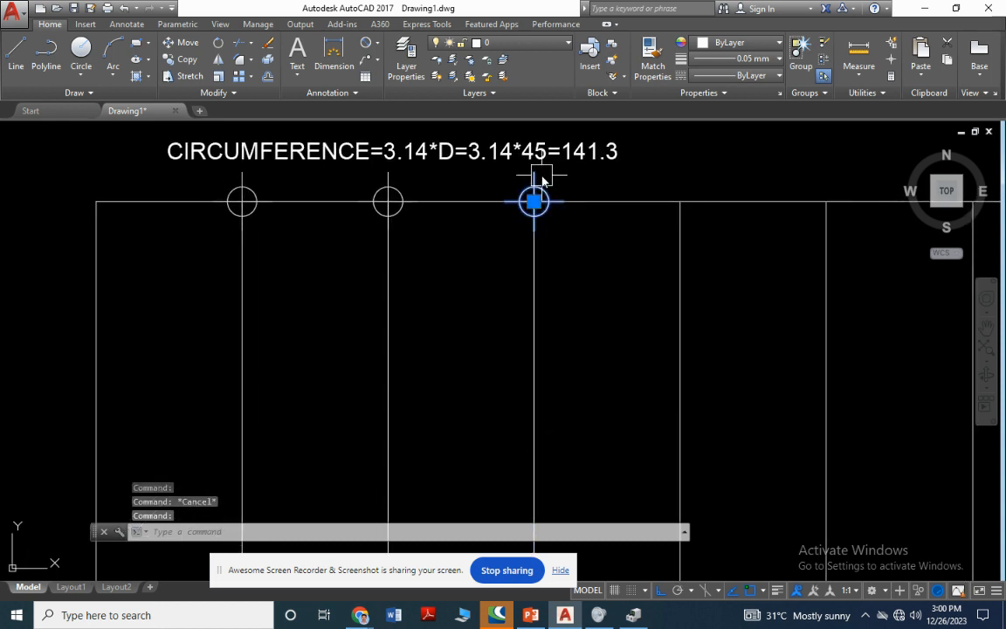
{"action": "key", "text": "Delete"}
{"action": "left_click", "coordinate": [388, 179]}
{"action": "key", "text": "Delete"}
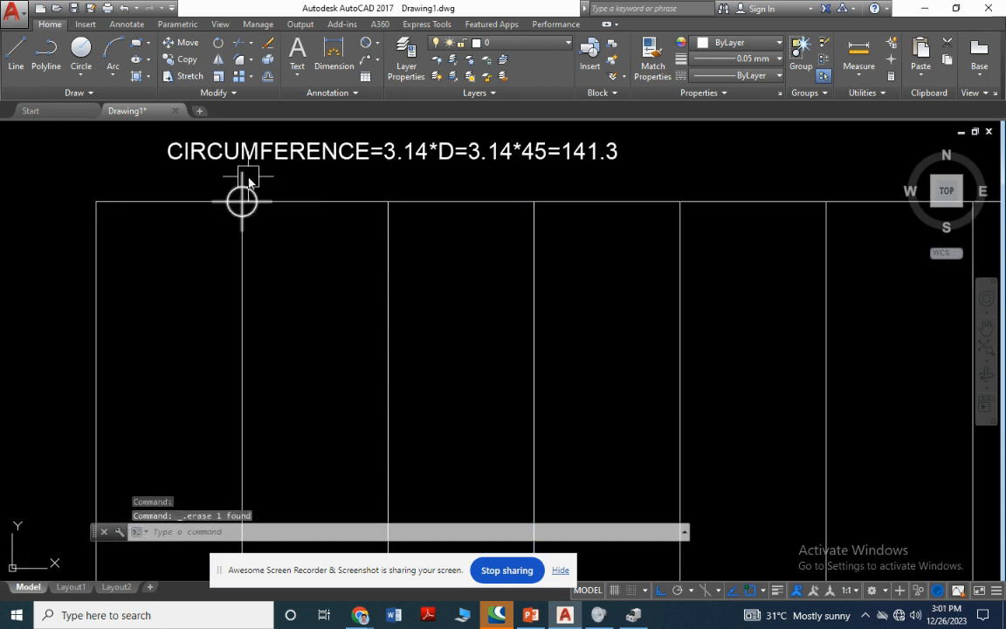
{"action": "scroll", "coordinate": [476, 253], "scroll_direction": "down", "scroll_amount": 6}
{"action": "scroll", "coordinate": [456, 292], "scroll_direction": "up", "scroll_amount": 2}
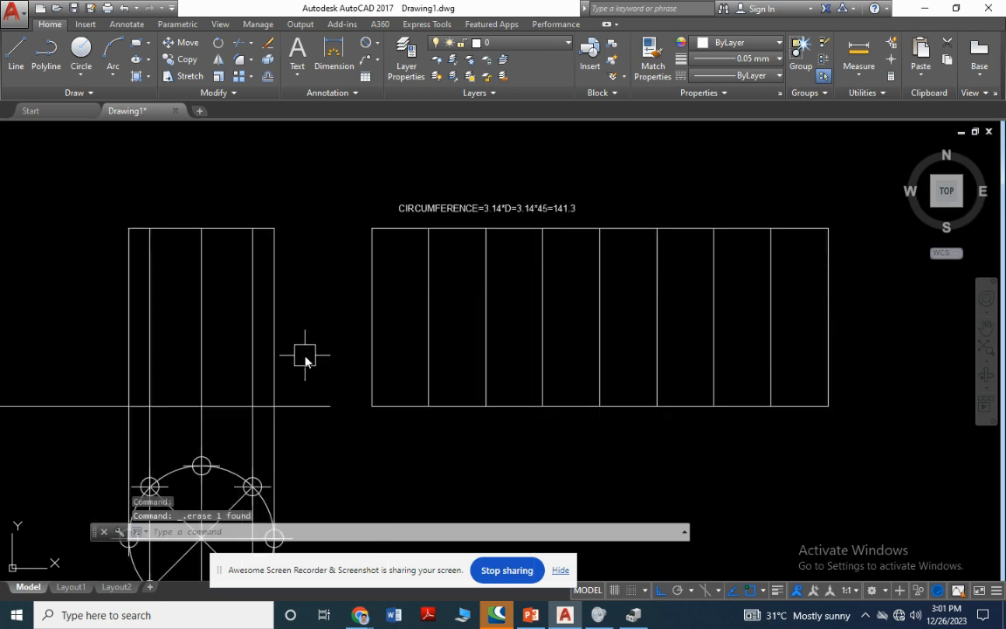
Check the cut's position in the PowerPoint problem and draw a line 12 mm down the front view's axis, continued about 45 mm horizontally leftwards.
{"action": "key", "text": "alt+Tab"}
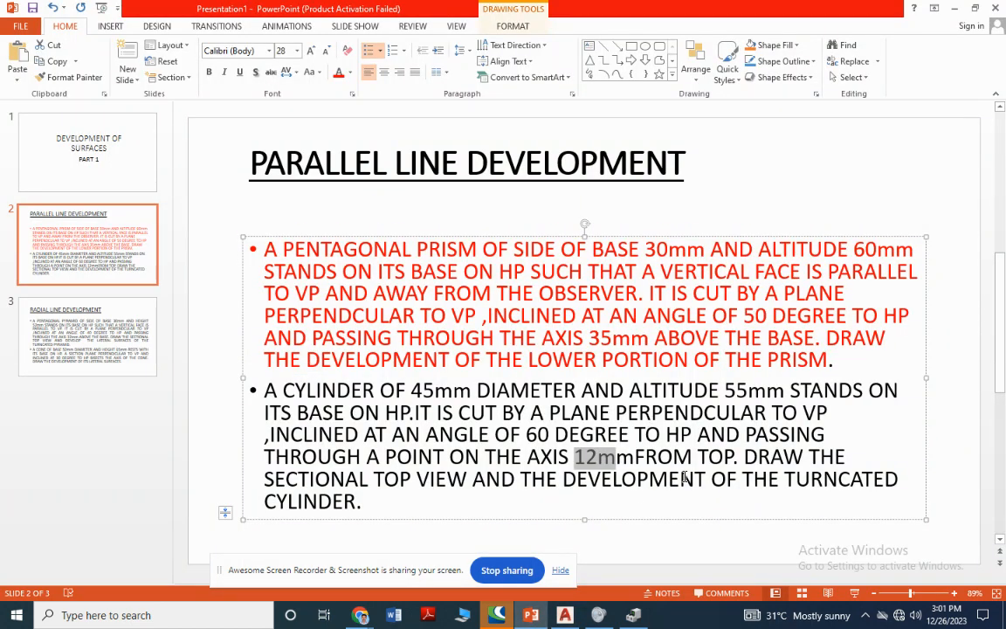
{"action": "key", "text": "alt+Tab"}
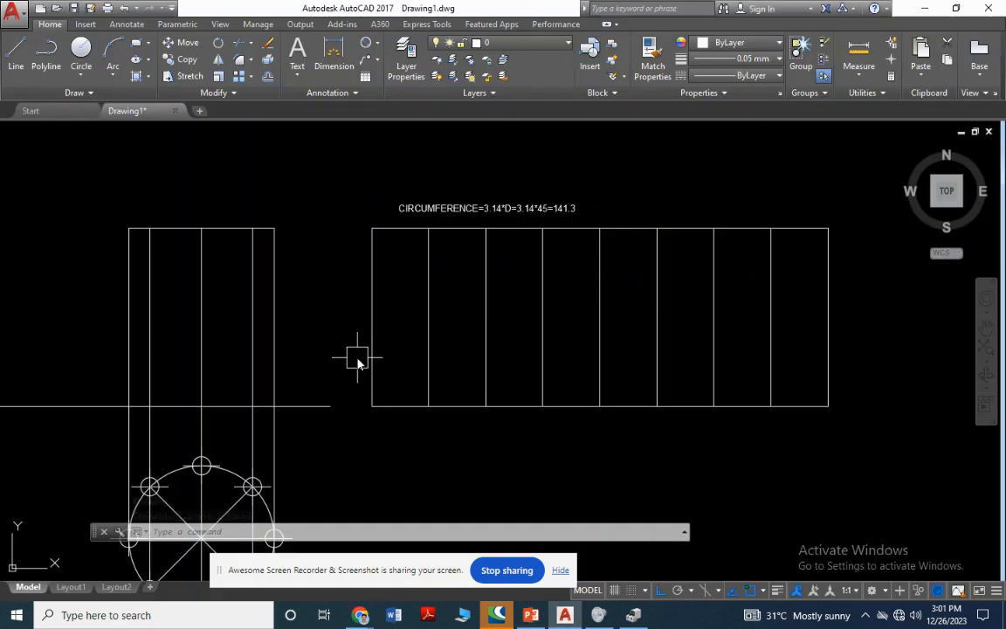
{"action": "type", "text": "l"}
{"action": "key", "text": "Return"}
{"action": "left_click", "coordinate": [202, 228]}
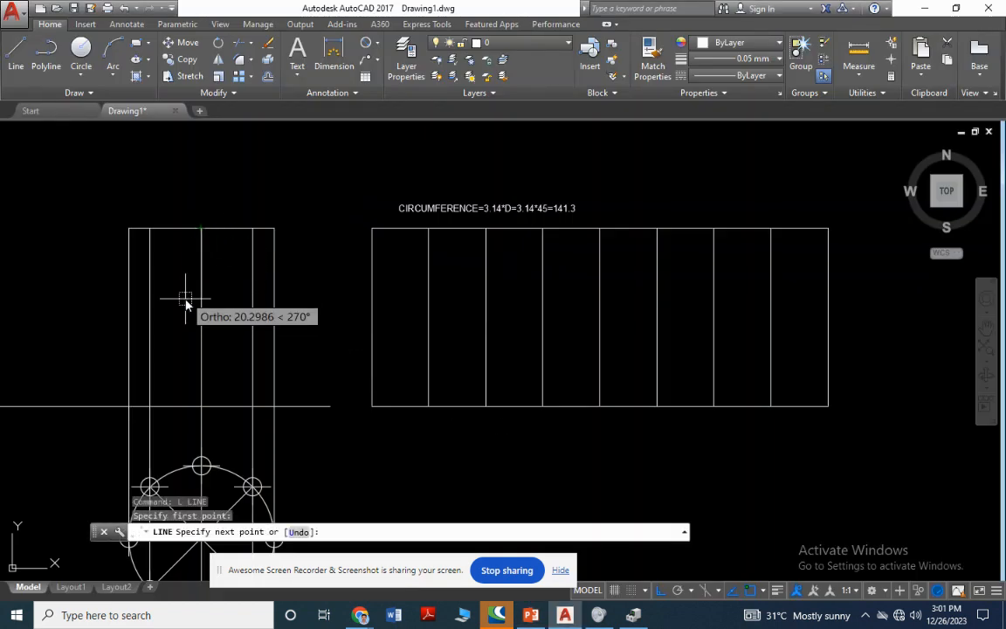
{"action": "type", "text": "12"}
{"action": "key", "text": "Return"}
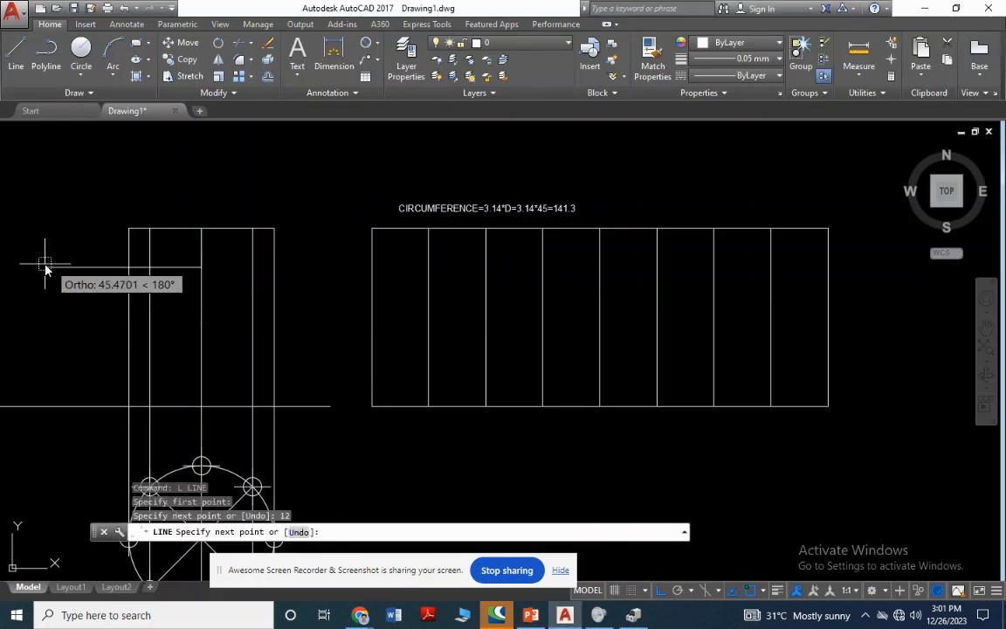
Highlight the 60 degree inclination to HP in the cylinder problem on the PowerPoint slide, and return to the AutoCAD drawing.
{"action": "key", "text": "alt+Tab"}
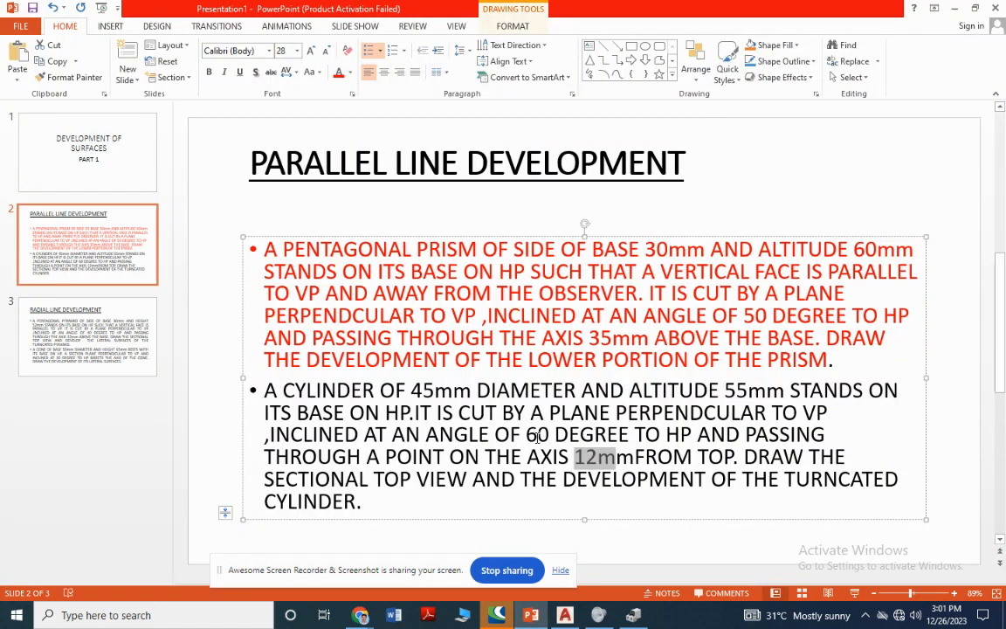
{"action": "left_click_drag", "start_coordinate": [536, 435], "coordinate": [824, 435]}
{"action": "key", "text": "alt+Tab"}
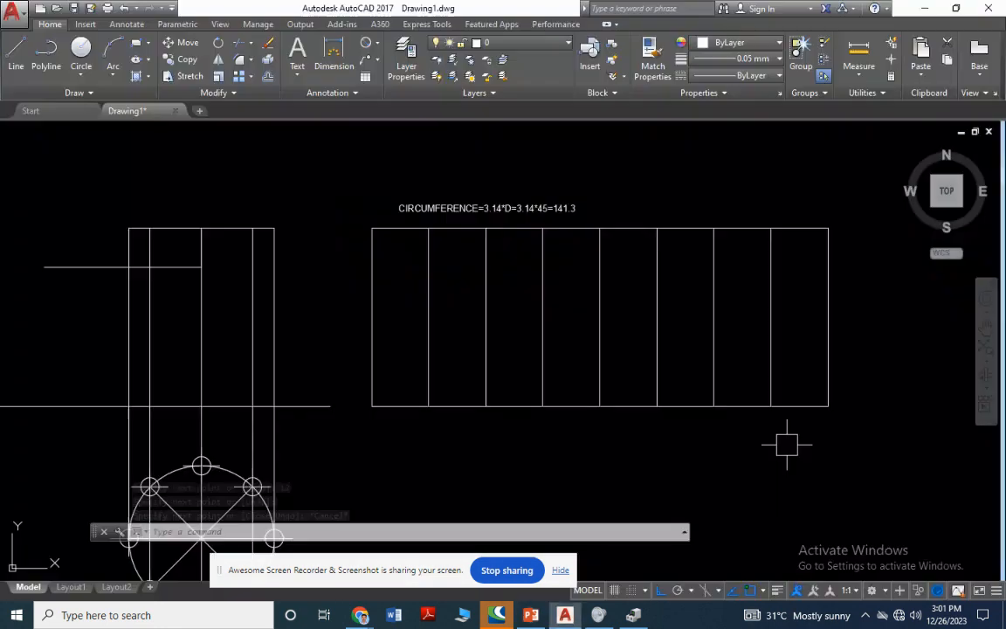
Draw a 100 mm line at 60 degrees from the marked point on the front view's axis, with ortho off.
{"action": "type", "text": "l"}
{"action": "key", "text": "Return"}
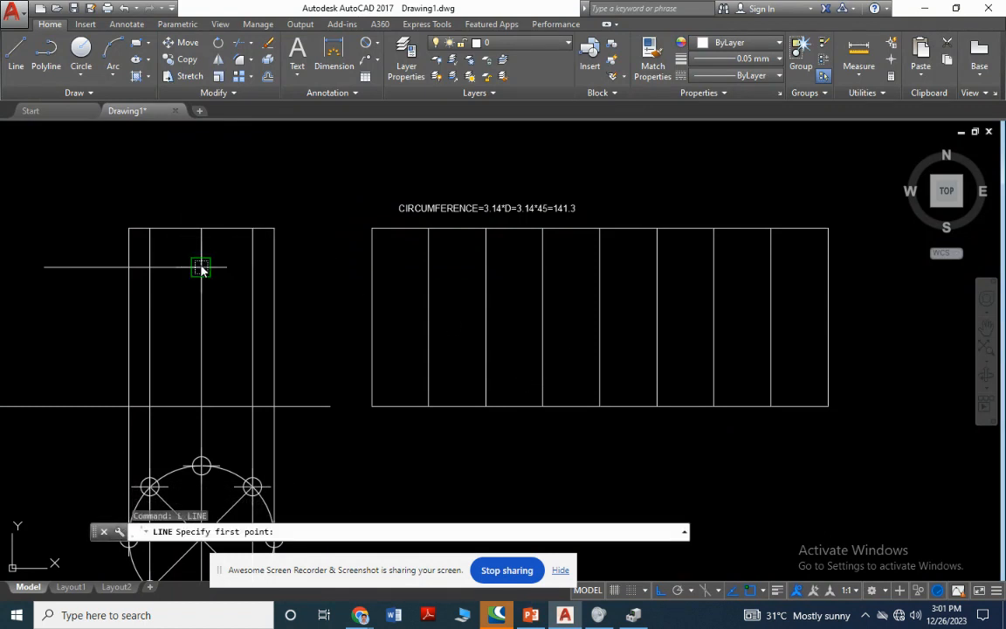
{"action": "left_click", "coordinate": [201, 267]}
{"action": "left_click", "coordinate": [661, 592]}
{"action": "scroll", "coordinate": [337, 166], "scroll_direction": "down", "scroll_amount": 10}
{"action": "scroll", "coordinate": [341, 206], "scroll_direction": "up", "scroll_amount": 8}
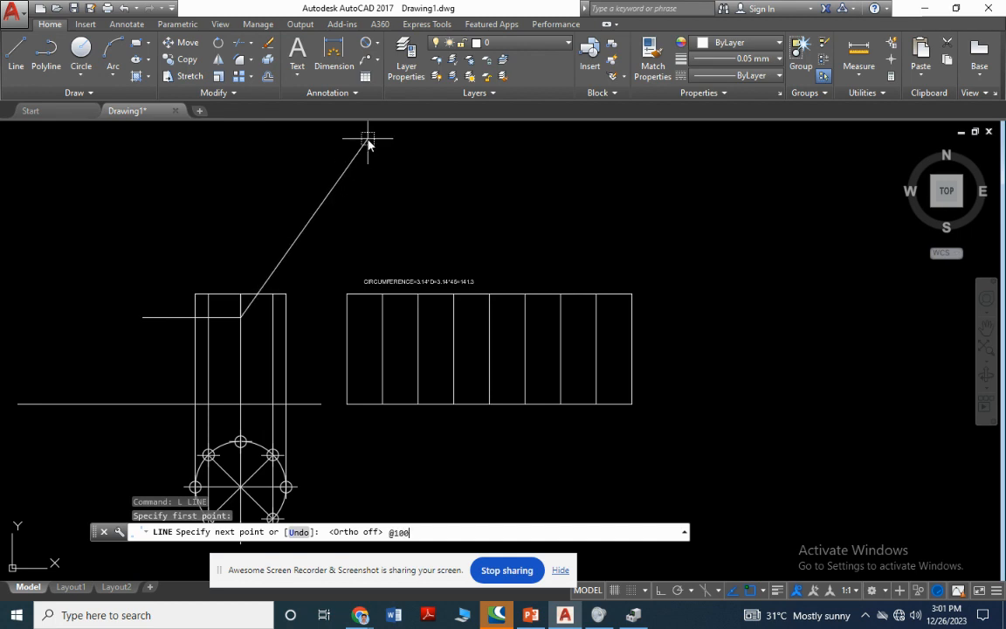
{"action": "key", "text": "alt+Tab"}
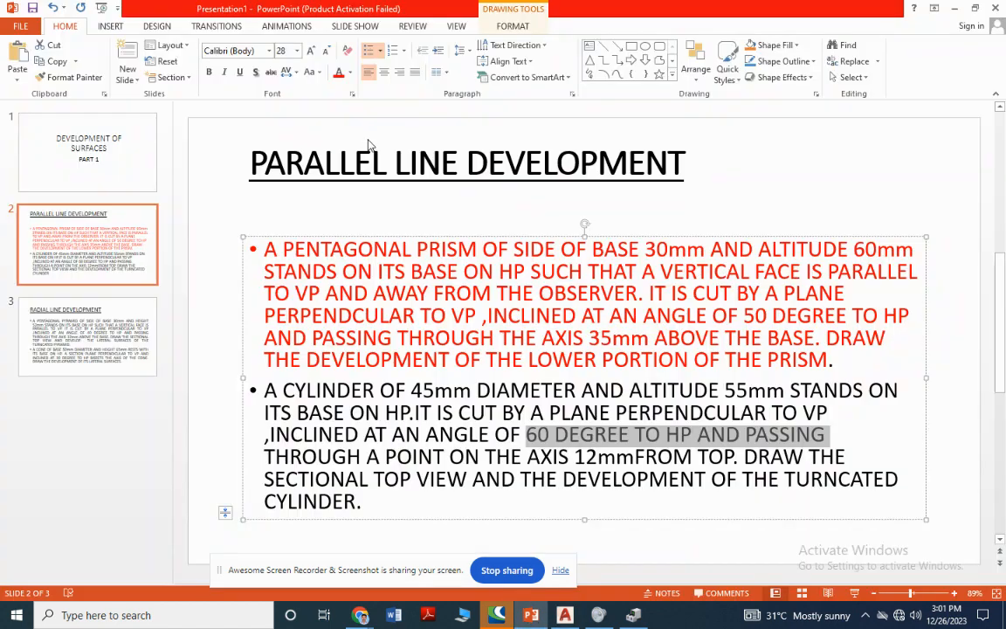
{"action": "key", "text": "alt+Tab"}
{"action": "type", "text": "@100<60"}
{"action": "key", "text": "Return"}
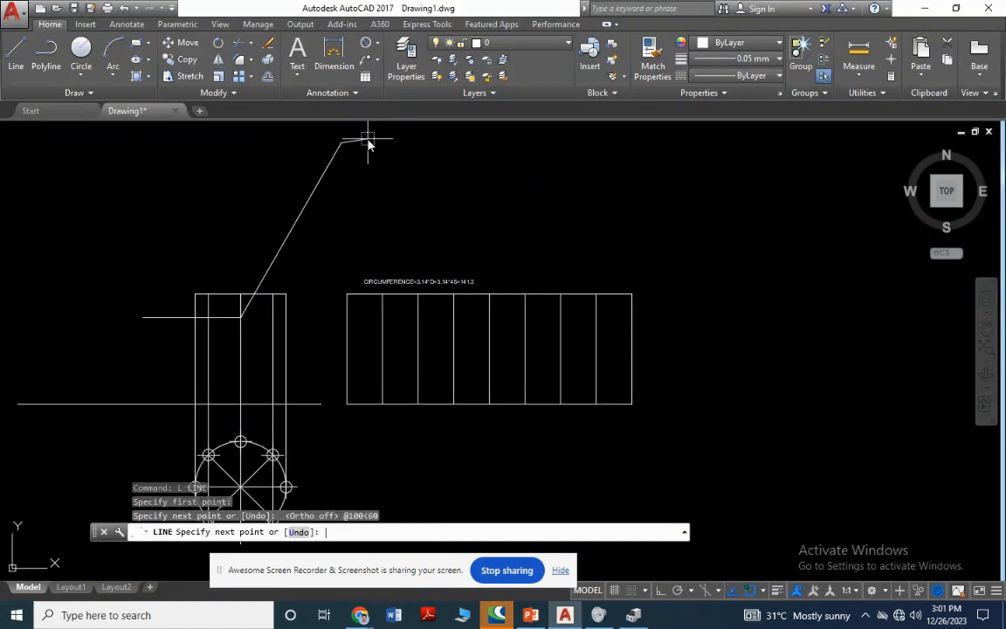
{"action": "key", "text": "Escape"}
Move the inclined line by its midpoint onto the marked axis point and erase the horizontal helper line.
{"action": "left_click", "coordinate": [303, 220]}
{"action": "type", "text": "M"}
{"action": "key", "text": "Return"}
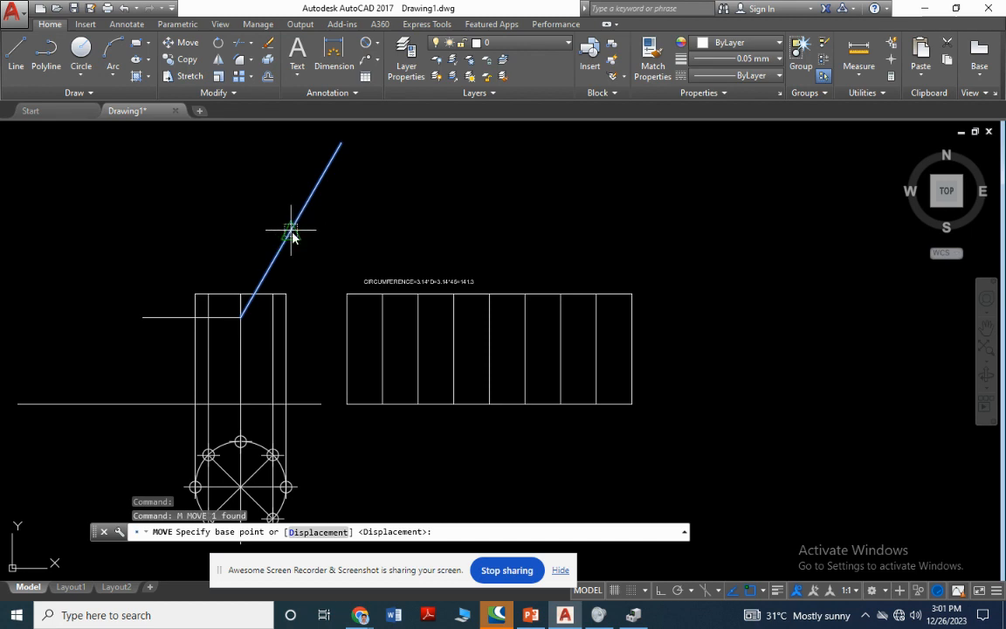
{"action": "left_click", "coordinate": [291, 231]}
{"action": "scroll", "coordinate": [227, 328], "scroll_direction": "up", "scroll_amount": 5}
{"action": "left_click", "coordinate": [304, 258]}
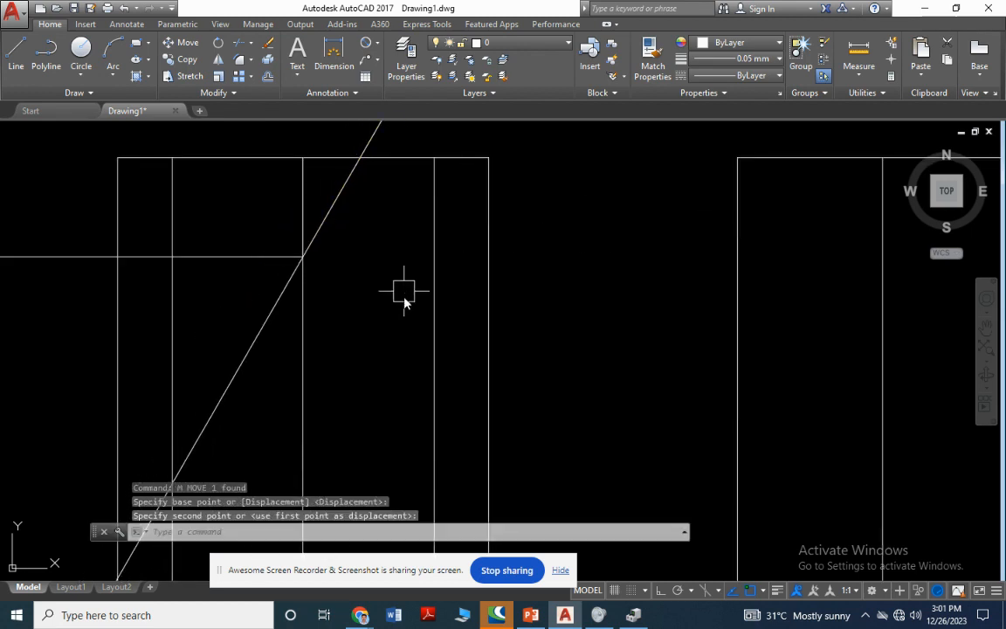
{"action": "scroll", "coordinate": [403, 295], "scroll_direction": "down", "scroll_amount": 5}
{"action": "key", "text": "Escape"}
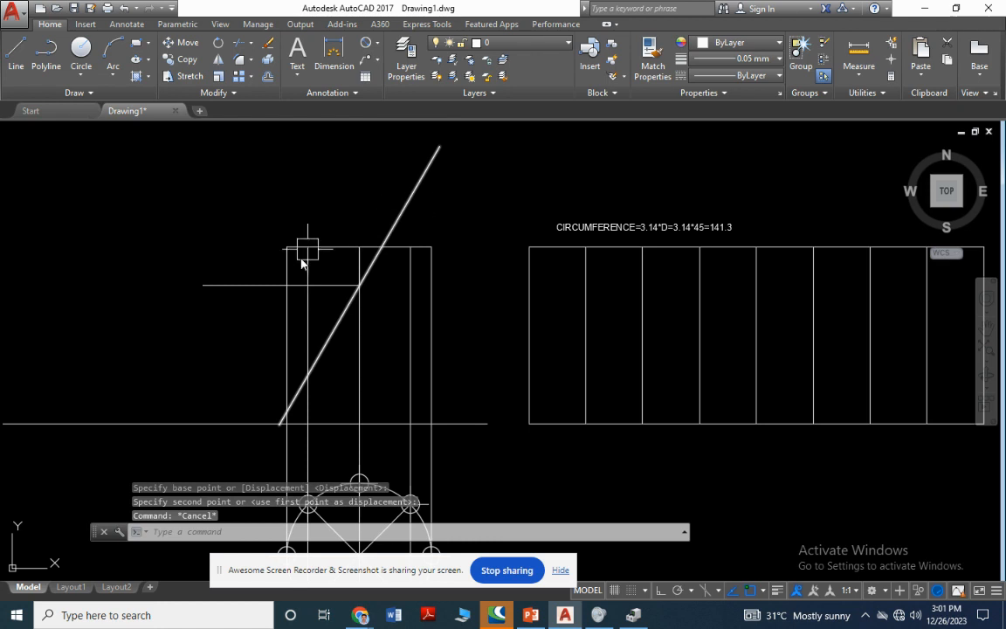
{"action": "left_click", "coordinate": [239, 284]}
{"action": "key", "text": "Delete"}
Copy the label A from the prism development to the left of the circle's leftmost division point.
{"action": "scroll", "coordinate": [468, 223], "scroll_direction": "down", "scroll_amount": 4}
{"action": "scroll", "coordinate": [370, 231], "scroll_direction": "up", "scroll_amount": 4}
{"action": "scroll", "coordinate": [384, 306], "scroll_direction": "down", "scroll_amount": 4}
{"action": "scroll", "coordinate": [105, 244], "scroll_direction": "up", "scroll_amount": 6}
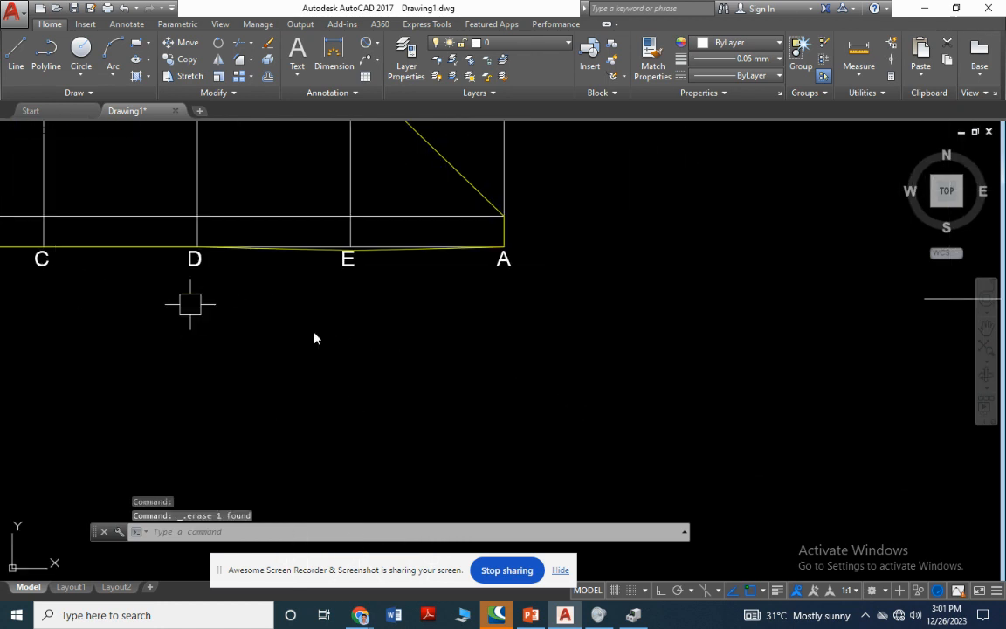
{"action": "left_click", "coordinate": [501, 250]}
{"action": "type", "text": "co"}
{"action": "key", "text": "Return"}
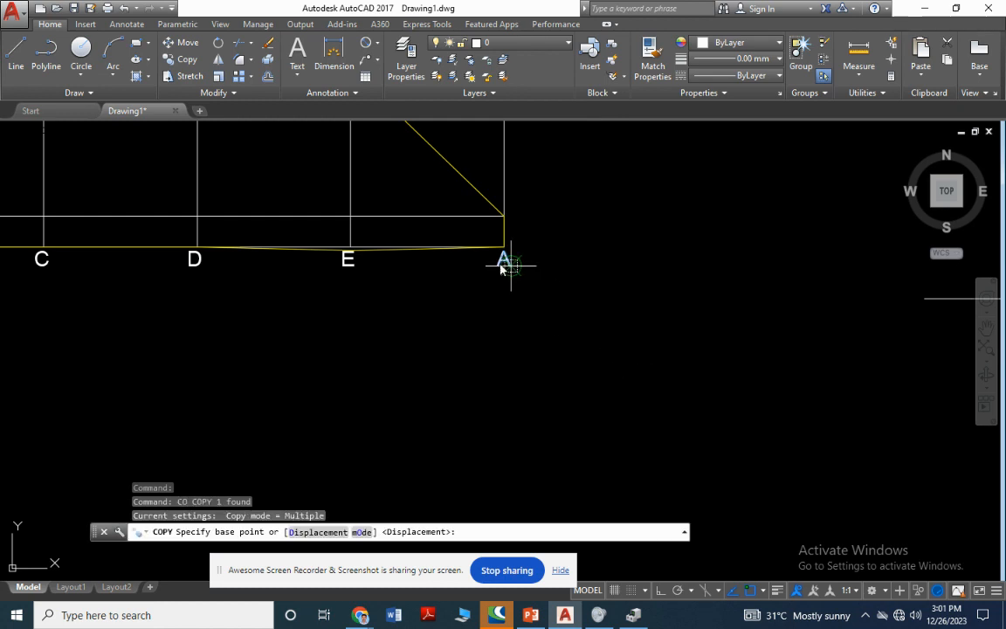
{"action": "left_click", "coordinate": [503, 250]}
{"action": "scroll", "coordinate": [499, 400], "scroll_direction": "down", "scroll_amount": 3}
{"action": "scroll", "coordinate": [545, 322], "scroll_direction": "up", "scroll_amount": 5}
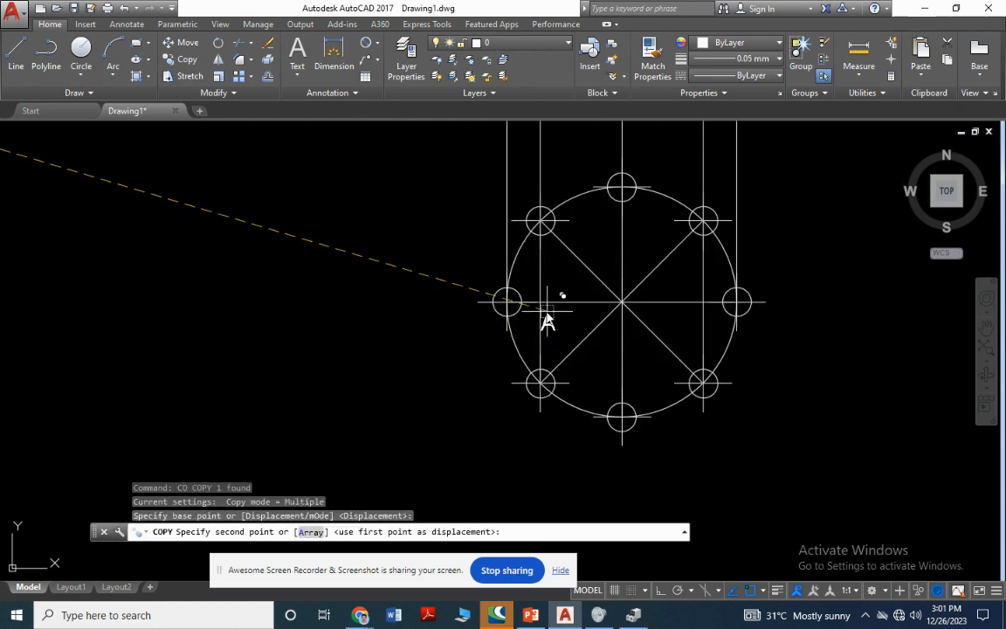
{"action": "left_click", "coordinate": [465, 294]}
{"action": "scroll", "coordinate": [465, 294], "scroll_direction": "up", "scroll_amount": 5}
{"action": "key", "text": "Return"}
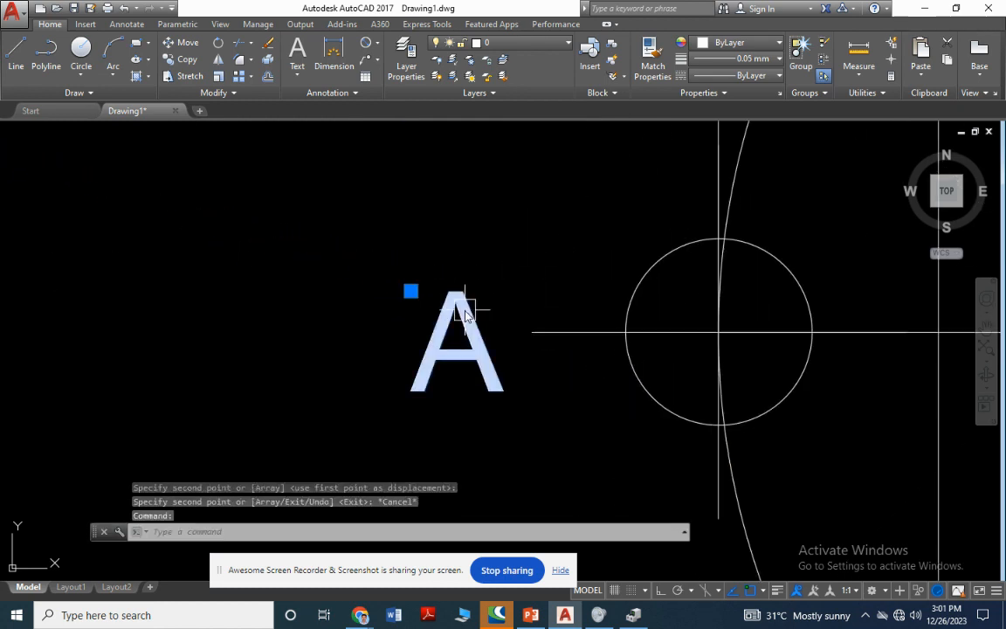
Set the text height of the copied label A to 4.
{"action": "double_click", "coordinate": [472, 328]}
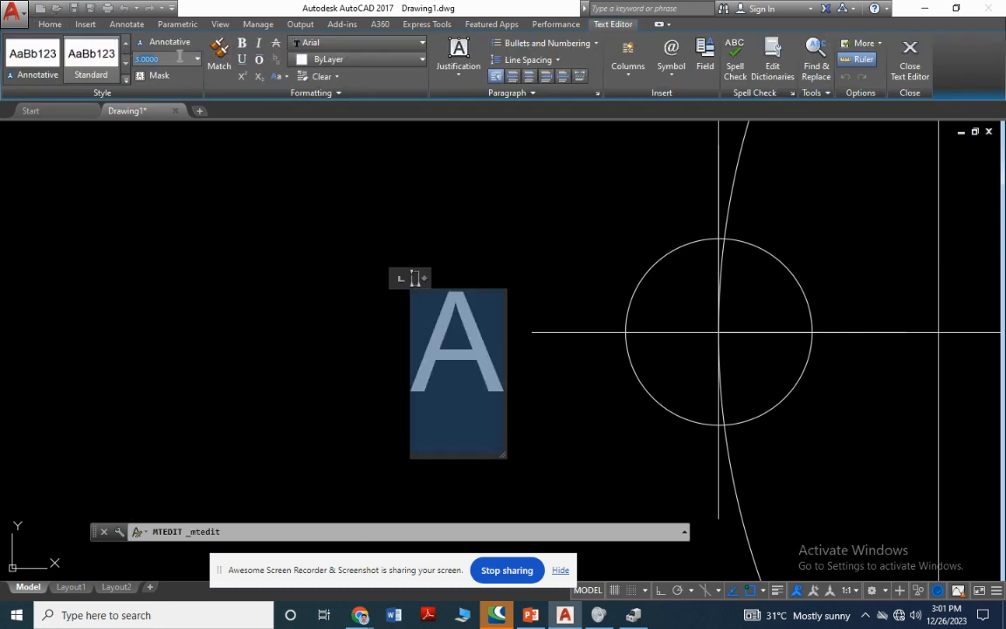
{"action": "type", "text": "4"}
{"action": "key", "text": "Return"}
{"action": "left_click", "coordinate": [212, 196]}
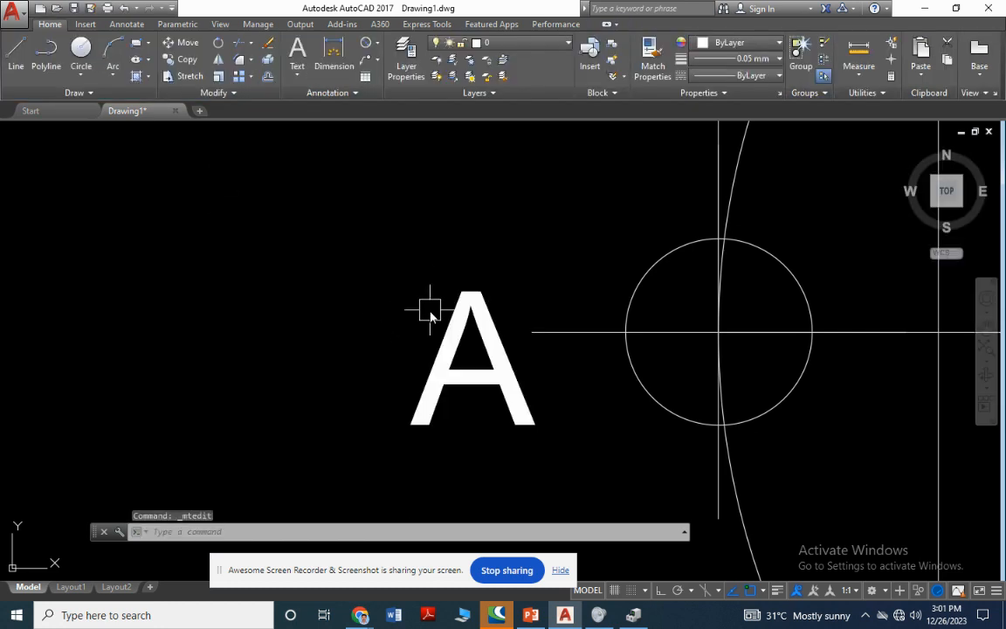
Copy the resized label A beside the circle's lower-left, bottom and lower-right division points.
{"action": "scroll", "coordinate": [427, 310], "scroll_direction": "down", "scroll_amount": 3}
{"action": "left_click", "coordinate": [439, 336]}
{"action": "type", "text": "co"}
{"action": "key", "text": "Return"}
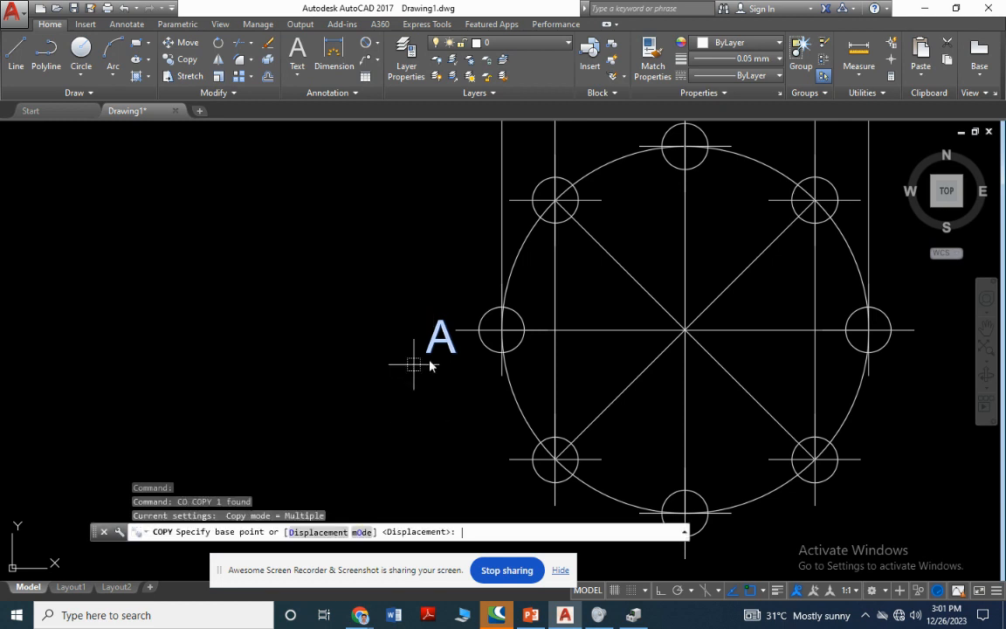
{"action": "left_click", "coordinate": [427, 335]}
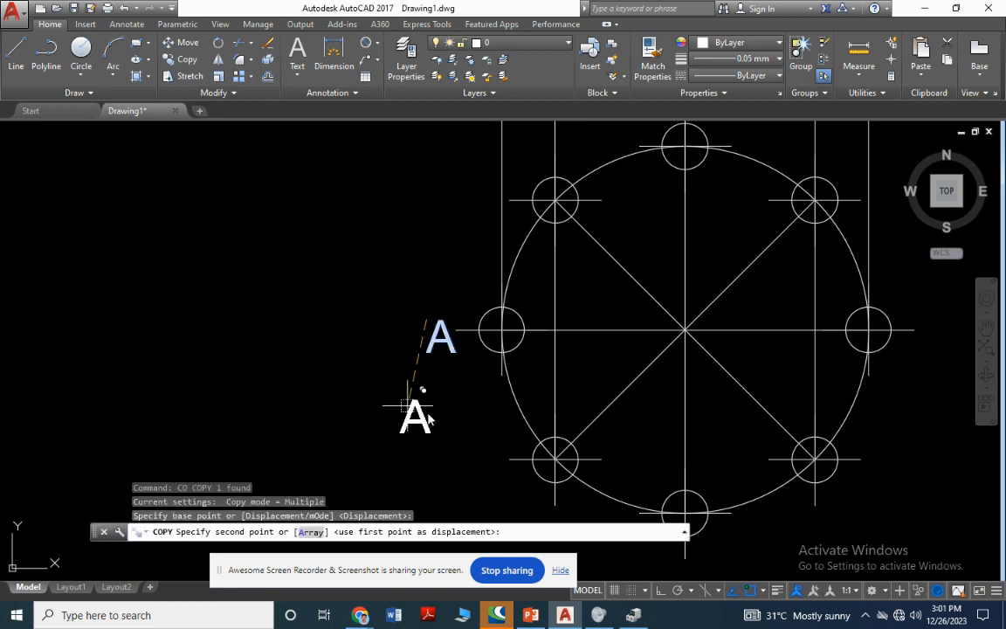
{"action": "left_click", "coordinate": [494, 498]}
{"action": "scroll", "coordinate": [437, 358], "scroll_direction": "down", "scroll_amount": 4}
{"action": "scroll", "coordinate": [577, 502], "scroll_direction": "up", "scroll_amount": 3}
{"action": "left_click", "coordinate": [493, 404]}
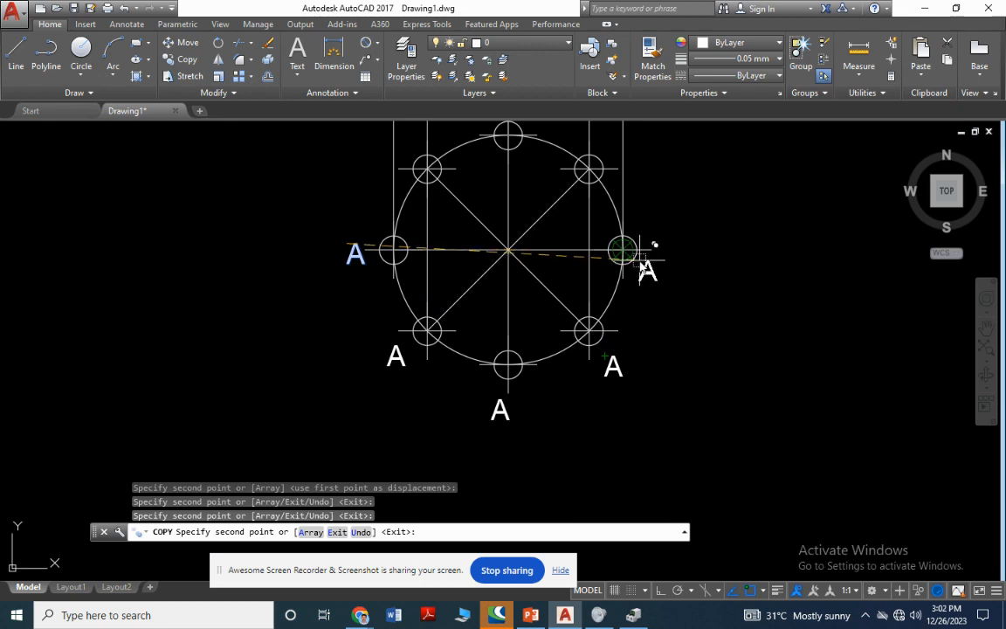
Place further copies of the label A beside the circle's rightmost, upper-right, top and upper-left division points.
{"action": "scroll", "coordinate": [655, 274], "scroll_direction": "up", "scroll_amount": 5}
{"action": "left_click", "coordinate": [584, 270]}
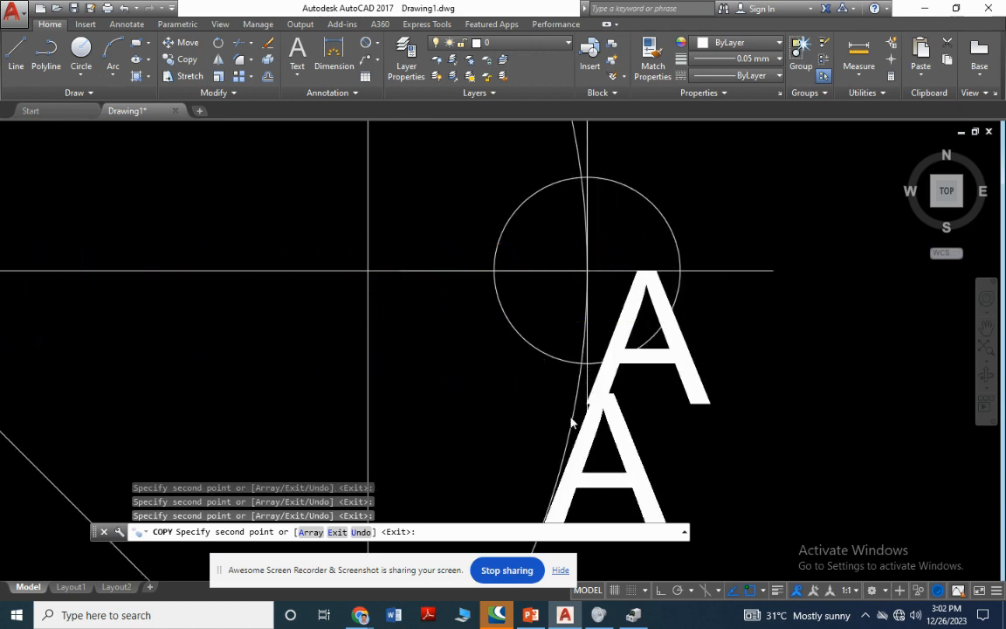
{"action": "scroll", "coordinate": [559, 389], "scroll_direction": "down", "scroll_amount": 4}
{"action": "scroll", "coordinate": [530, 199], "scroll_direction": "up", "scroll_amount": 4}
{"action": "left_click", "coordinate": [537, 183]}
{"action": "scroll", "coordinate": [258, 190], "scroll_direction": "down", "scroll_amount": 4}
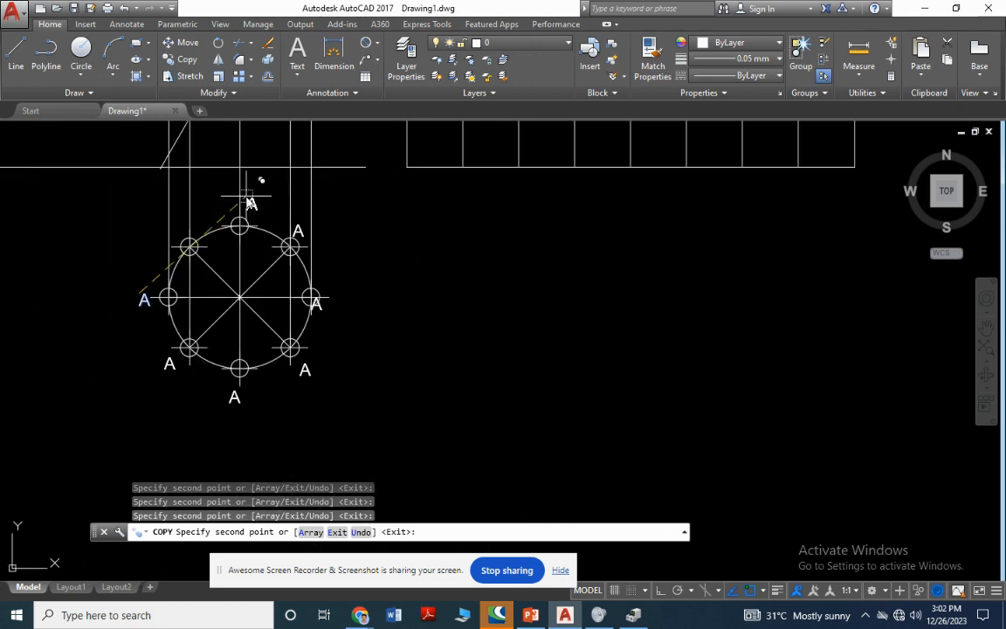
{"action": "scroll", "coordinate": [249, 205], "scroll_direction": "up", "scroll_amount": 4}
{"action": "left_click", "coordinate": [255, 219]}
{"action": "scroll", "coordinate": [161, 286], "scroll_direction": "down", "scroll_amount": 4}
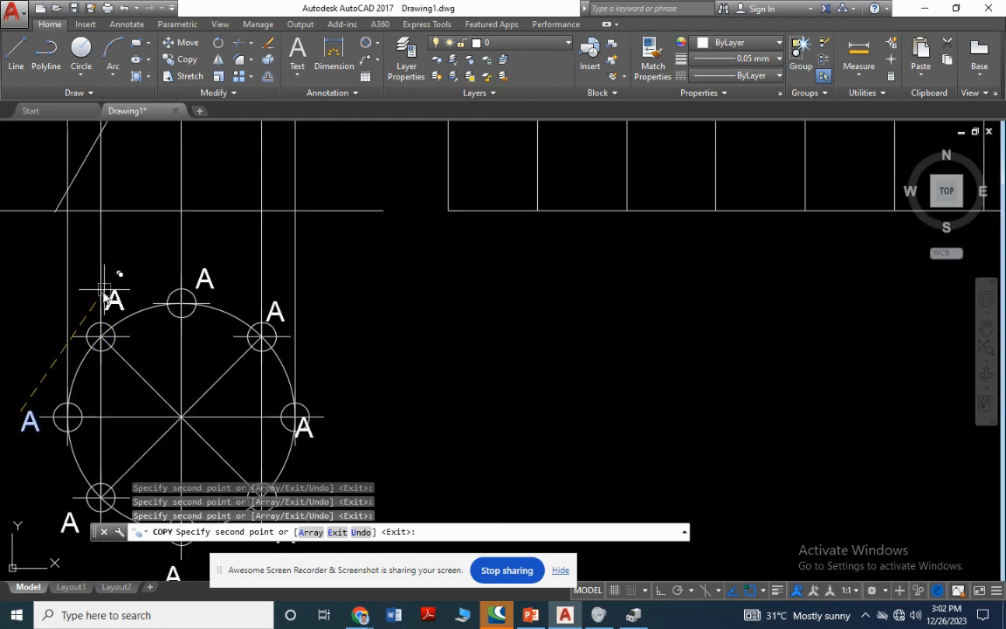
{"action": "scroll", "coordinate": [117, 276], "scroll_direction": "up", "scroll_amount": 4}
{"action": "left_click", "coordinate": [77, 293]}
{"action": "key", "text": "Escape"}
Move the label A at the circle's rightmost division point down and outward, clear of the point marker.
{"action": "scroll", "coordinate": [375, 289], "scroll_direction": "down", "scroll_amount": 4}
{"action": "scroll", "coordinate": [388, 374], "scroll_direction": "up", "scroll_amount": 4}
{"action": "left_click", "coordinate": [409, 380]}
{"action": "left_click", "coordinate": [384, 353]}
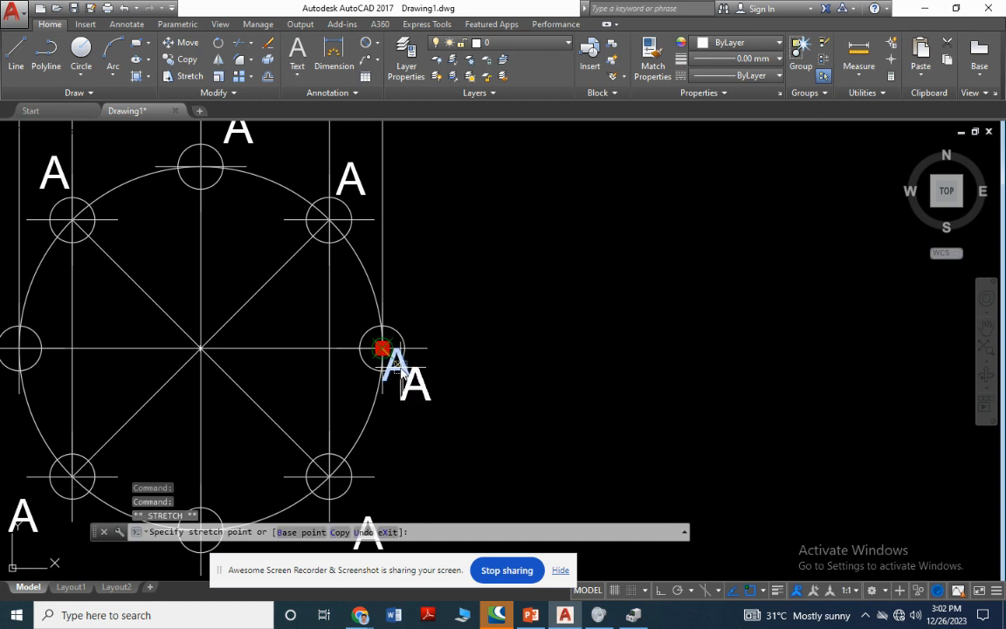
{"action": "left_click", "coordinate": [398, 388]}
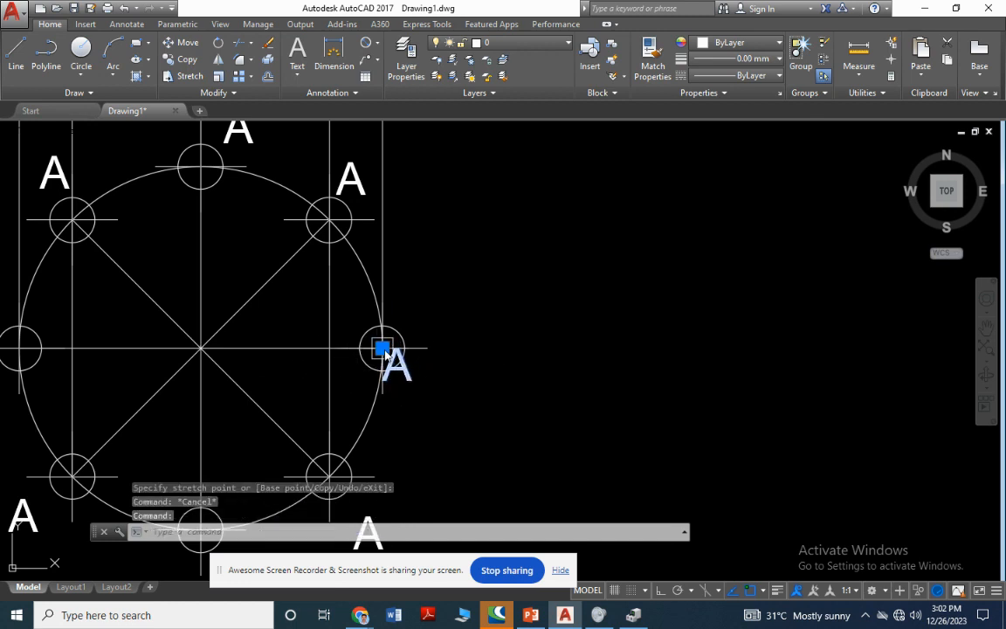
{"action": "left_click", "coordinate": [383, 349]}
{"action": "left_click", "coordinate": [414, 380]}
{"action": "key", "text": "Escape"}
Change the labels at the circle's lower-left and bottom division points to B and C.
{"action": "scroll", "coordinate": [434, 349], "scroll_direction": "down", "scroll_amount": 6}
{"action": "scroll", "coordinate": [420, 350], "scroll_direction": "up", "scroll_amount": 4}
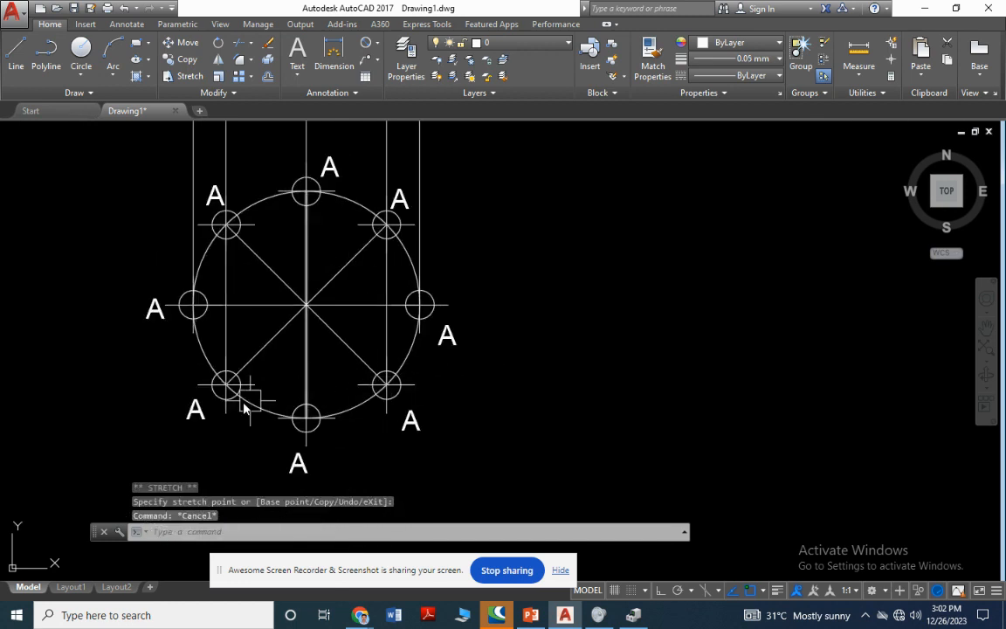
{"action": "double_click", "coordinate": [195, 410]}
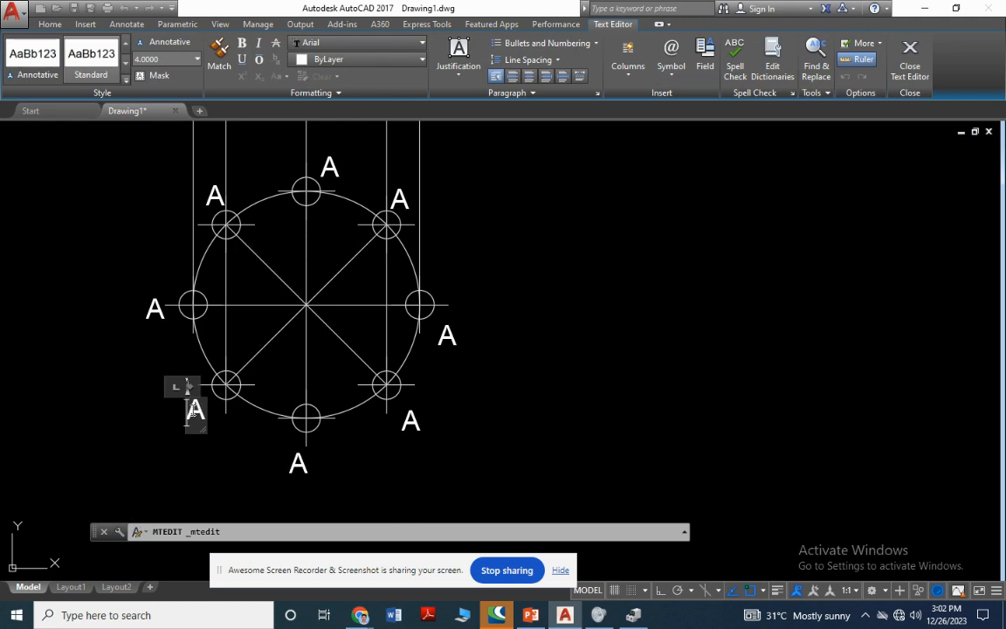
{"action": "type", "text": "B"}
{"action": "left_click", "coordinate": [358, 450]}
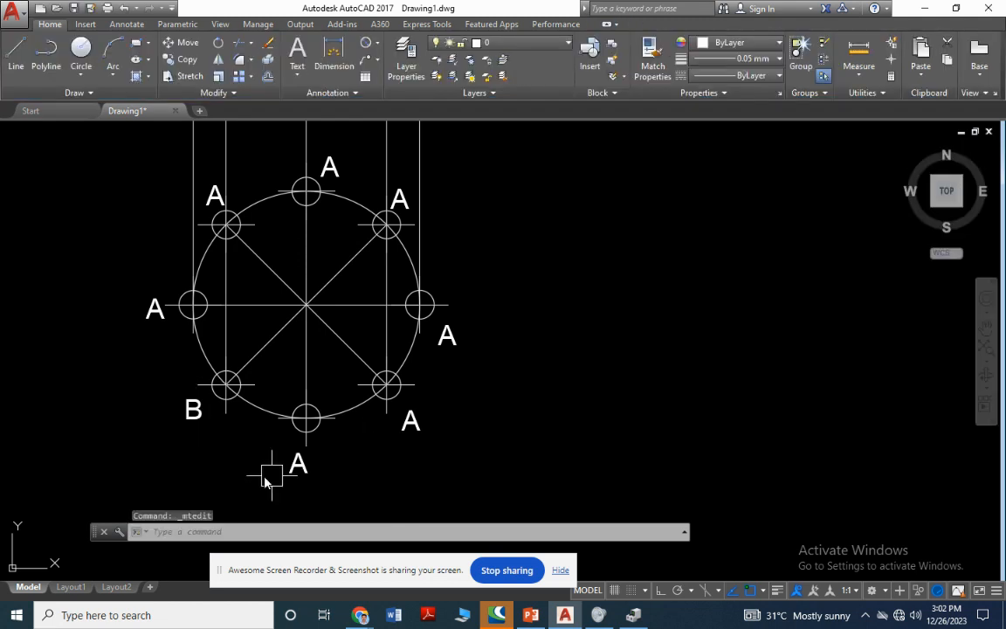
{"action": "double_click", "coordinate": [298, 462]}
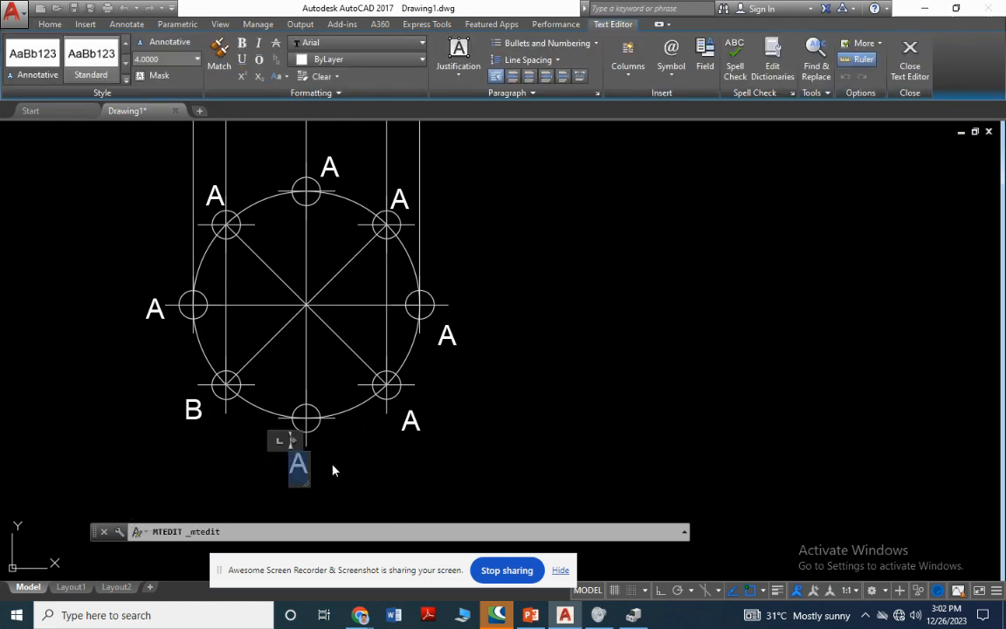
{"action": "type", "text": "C"}
{"action": "left_click", "coordinate": [401, 426]}
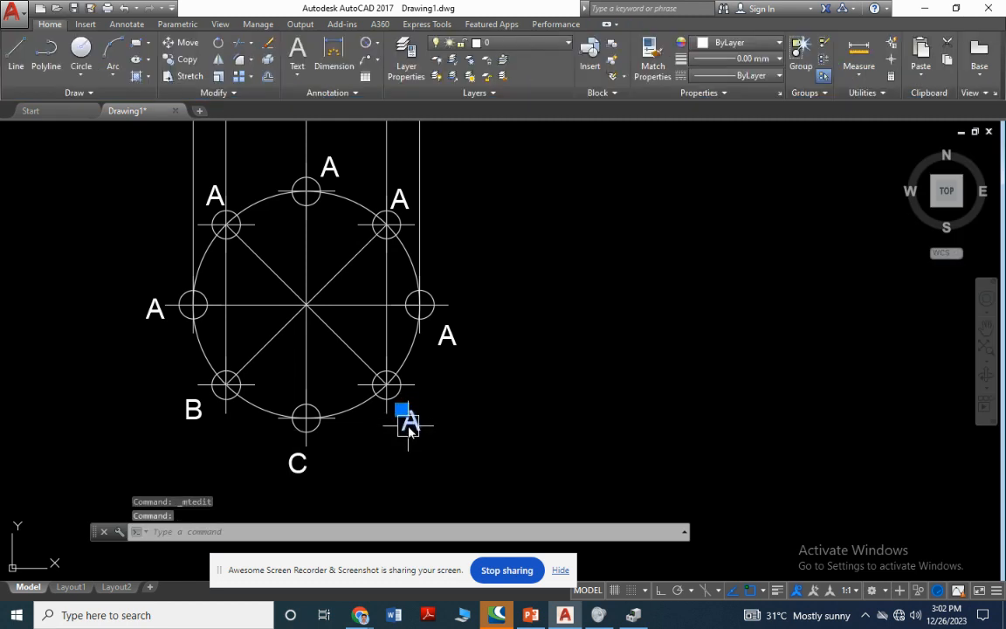
Change the labels at the circle's lower-right and rightmost division points to D and E.
{"action": "double_click", "coordinate": [407, 426]}
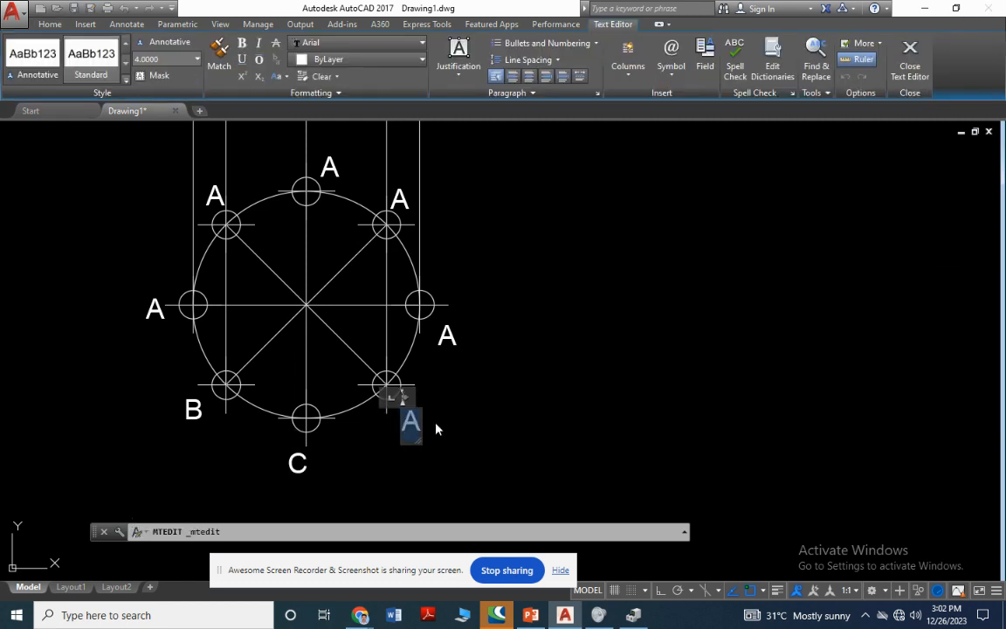
{"action": "type", "text": "D"}
{"action": "left_click", "coordinate": [452, 406]}
{"action": "double_click", "coordinate": [447, 336]}
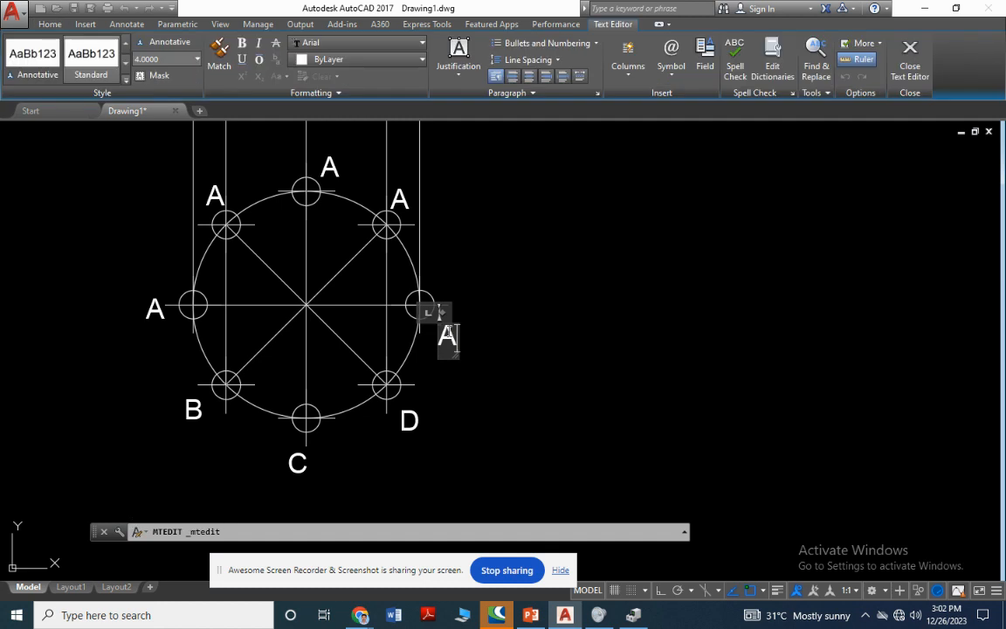
{"action": "type", "text": "E"}
{"action": "left_click", "coordinate": [492, 342]}
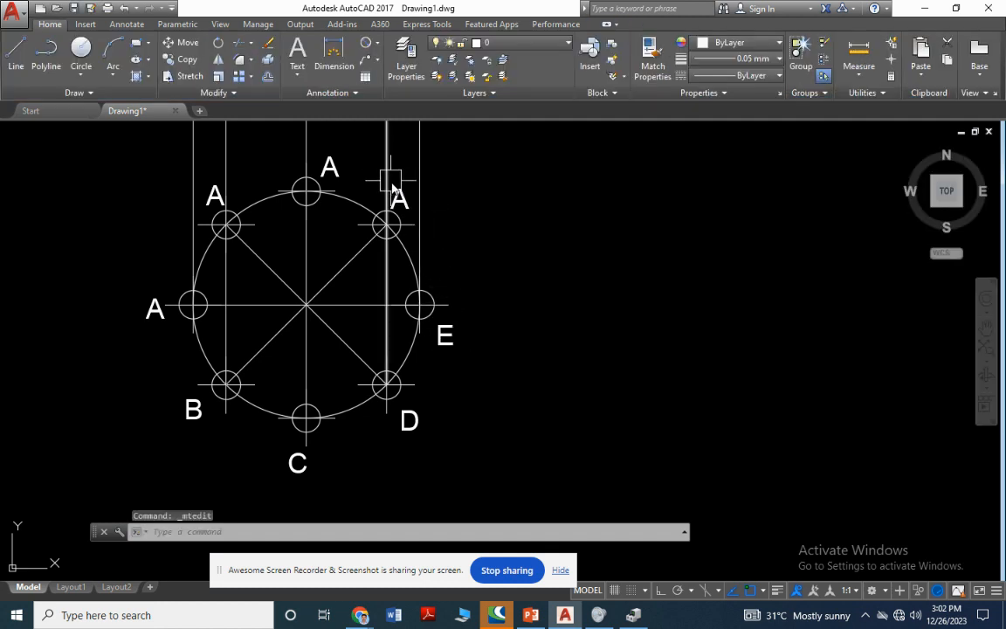
Change the labels at the circle's upper-right, top and upper-left division points to F, G and H.
{"action": "scroll", "coordinate": [398, 196], "scroll_direction": "up", "scroll_amount": 3}
{"action": "double_click", "coordinate": [399, 201]}
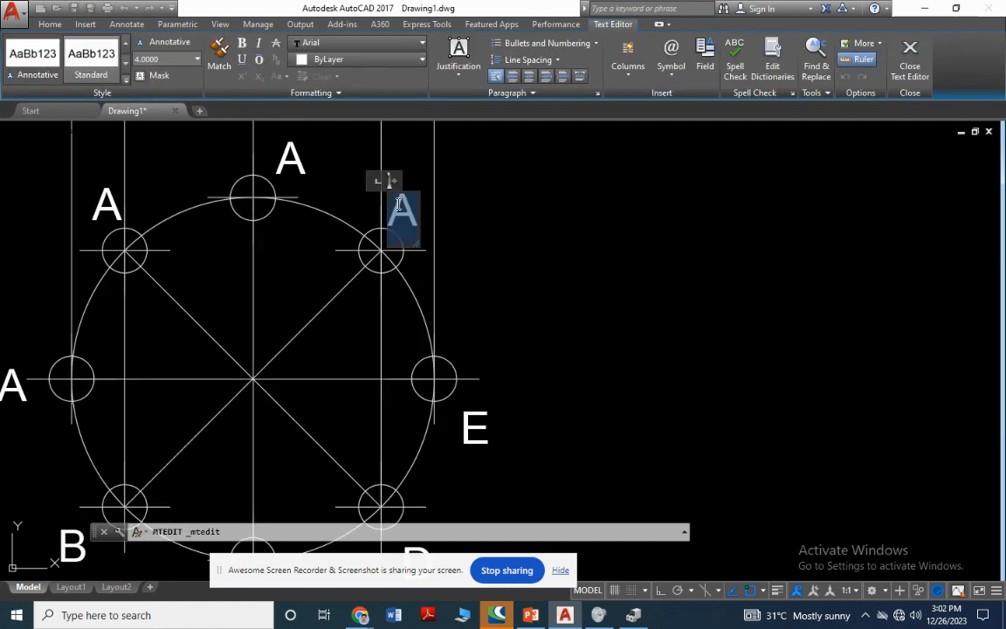
{"action": "type", "text": "F"}
{"action": "left_click", "coordinate": [319, 166]}
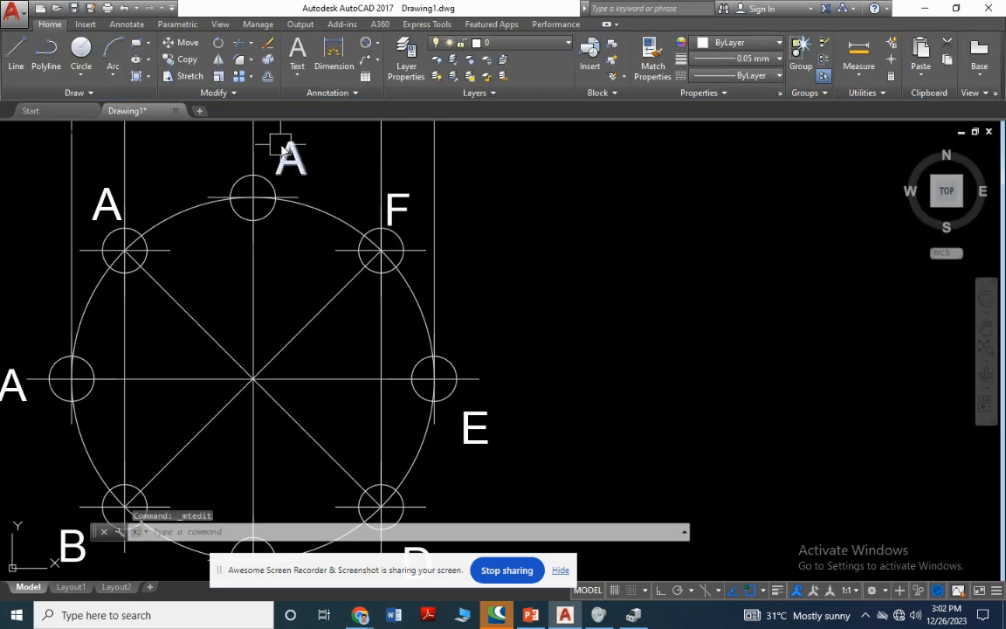
{"action": "double_click", "coordinate": [294, 157]}
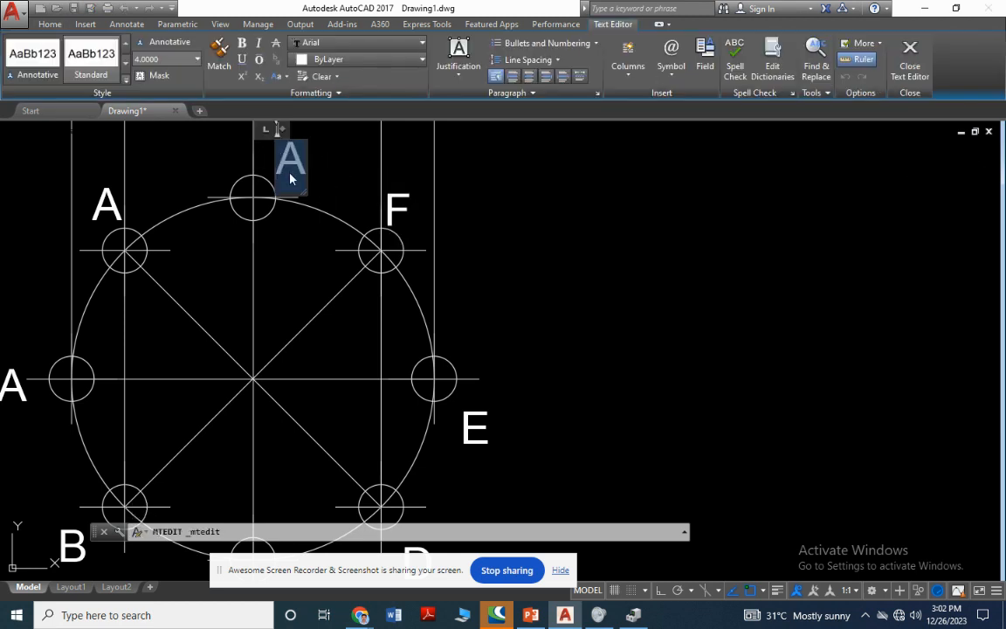
{"action": "left_click", "coordinate": [210, 168]}
{"action": "double_click", "coordinate": [95, 199]}
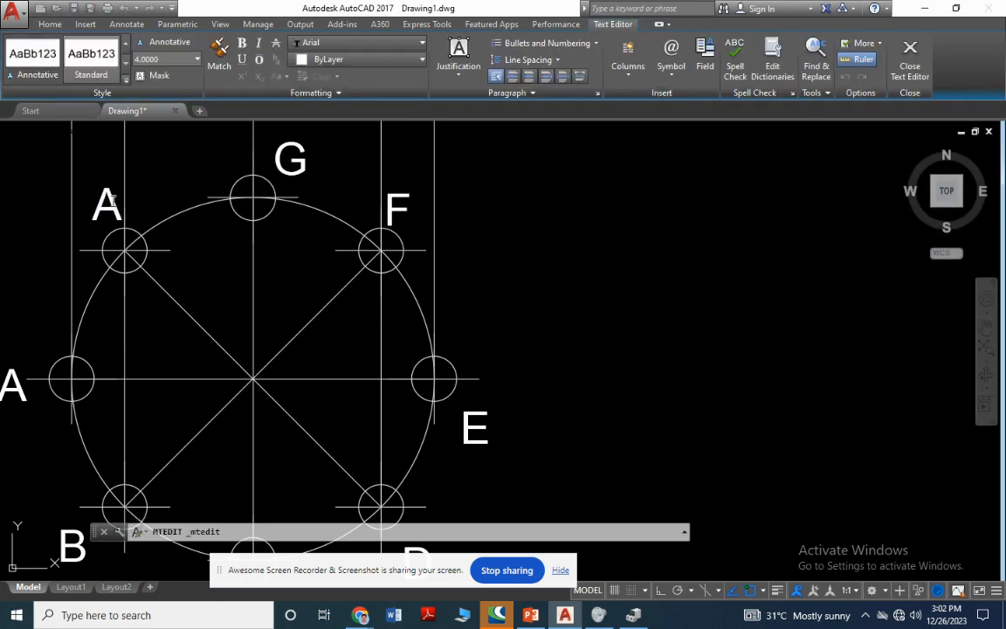
{"action": "type", "text": "H"}
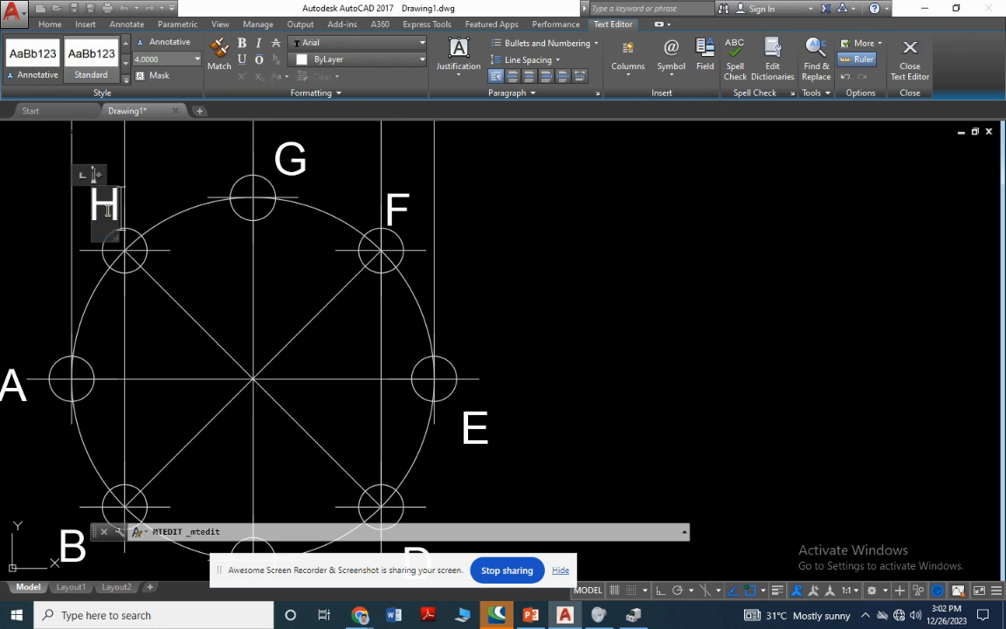
{"action": "left_click", "coordinate": [162, 233]}
Copy the circle's label A to just below the lower-left corner of the development rectangle.
{"action": "scroll", "coordinate": [332, 323], "scroll_direction": "down", "scroll_amount": 5}
{"action": "scroll", "coordinate": [354, 319], "scroll_direction": "up", "scroll_amount": 4}
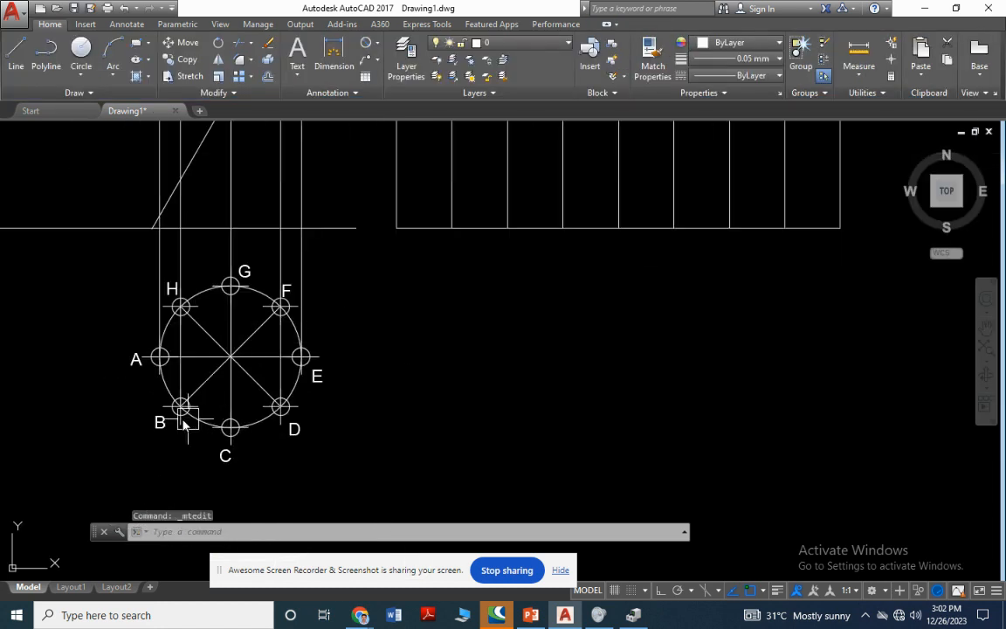
{"action": "left_click", "coordinate": [136, 360]}
{"action": "type", "text": "co"}
{"action": "key", "text": "Return"}
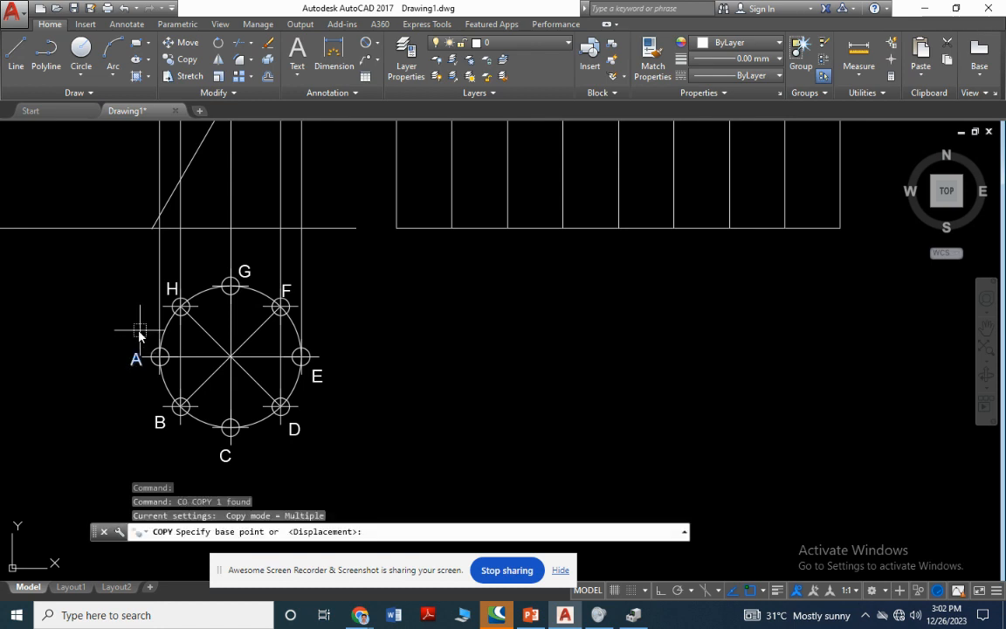
{"action": "left_click", "coordinate": [137, 361]}
{"action": "scroll", "coordinate": [390, 232], "scroll_direction": "up", "scroll_amount": 3}
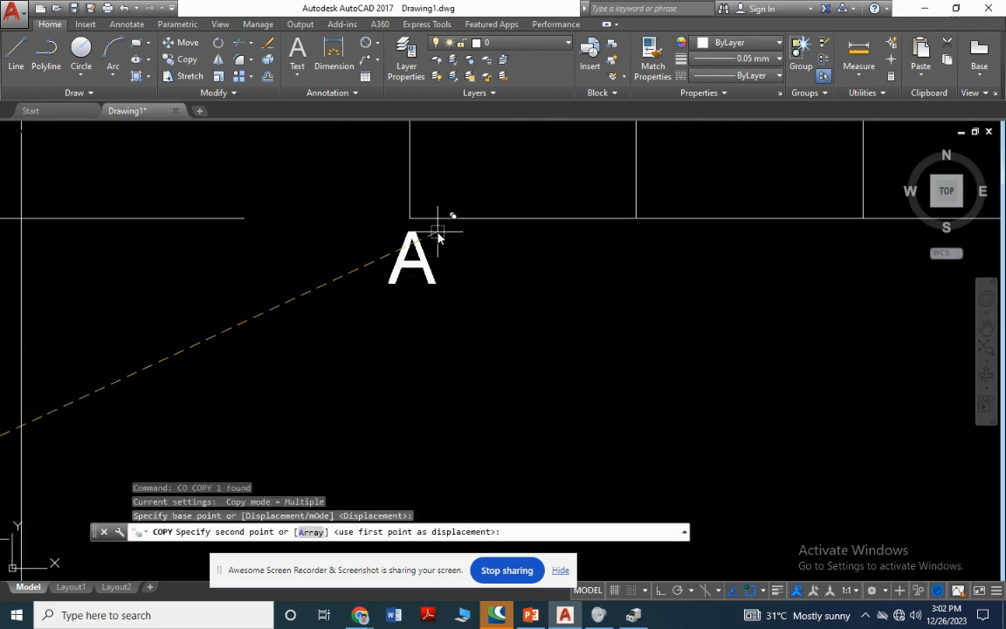
{"action": "left_click", "coordinate": [358, 315]}
{"action": "key", "text": "Escape"}
Copy the development's label A from the rectangle's lower-left corner to the feet of the second and third vertical lines.
{"action": "left_click", "coordinate": [425, 249]}
{"action": "type", "text": "co"}
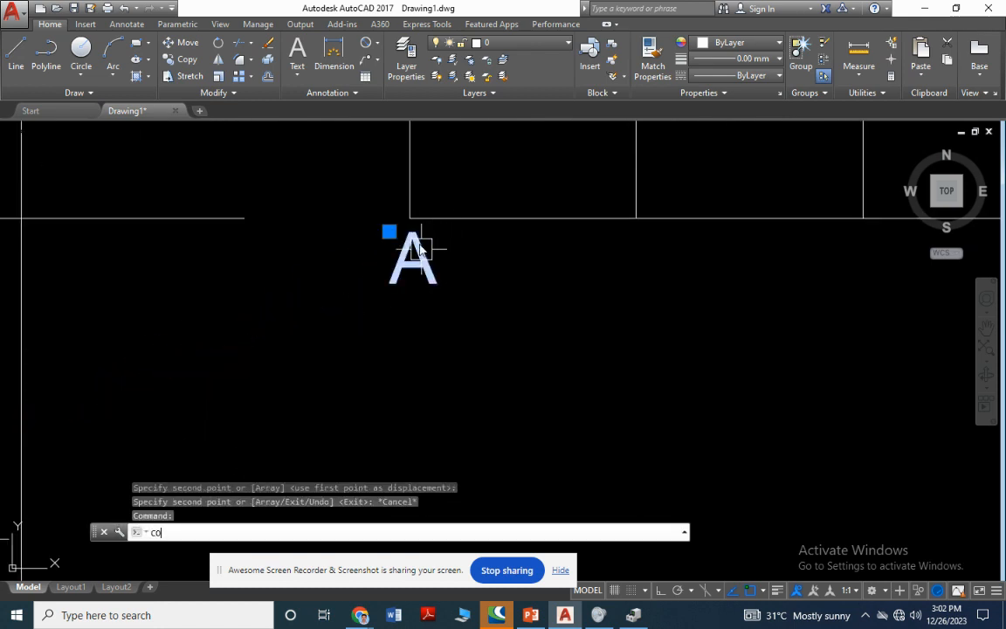
{"action": "key", "text": "Return"}
{"action": "left_click", "coordinate": [409, 218]}
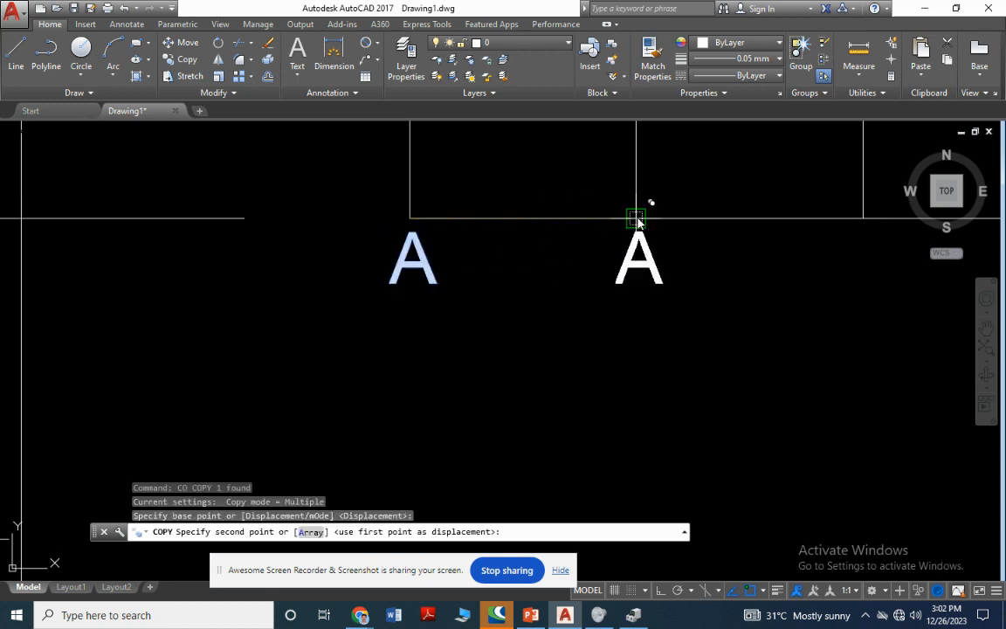
{"action": "left_click", "coordinate": [637, 218]}
{"action": "left_click", "coordinate": [864, 219]}
Place further copies of the label A below the six remaining vertical lines of the development, up to its right edge.
{"action": "scroll", "coordinate": [245, 262], "scroll_direction": "down", "scroll_amount": 3}
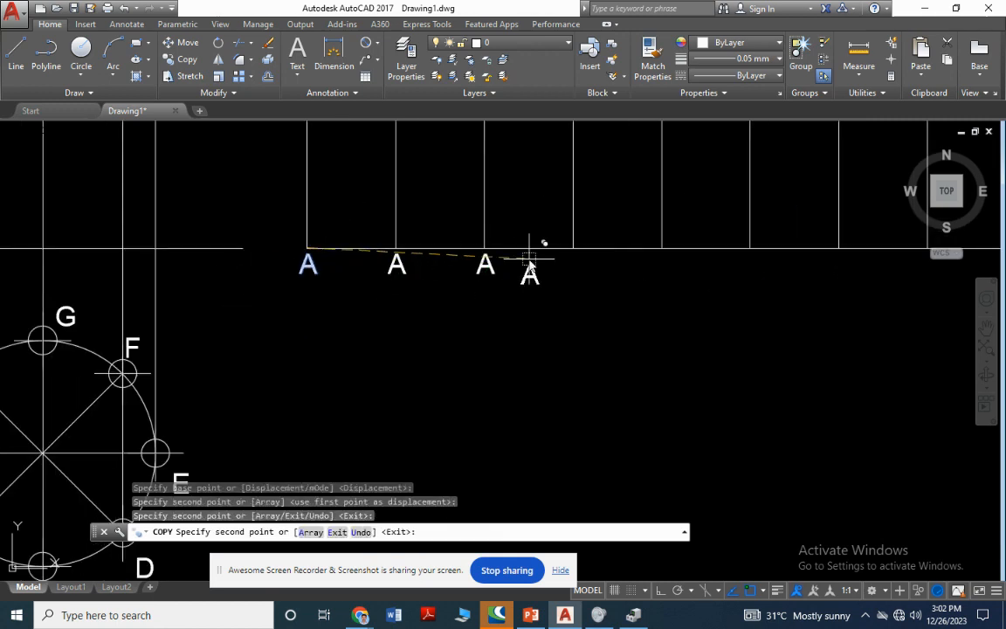
{"action": "left_click", "coordinate": [574, 247]}
{"action": "left_click", "coordinate": [663, 249]}
{"action": "left_click", "coordinate": [751, 249]}
{"action": "left_click", "coordinate": [836, 250]}
{"action": "scroll", "coordinate": [498, 261], "scroll_direction": "down", "scroll_amount": 3}
{"action": "scroll", "coordinate": [446, 257], "scroll_direction": "up", "scroll_amount": 2}
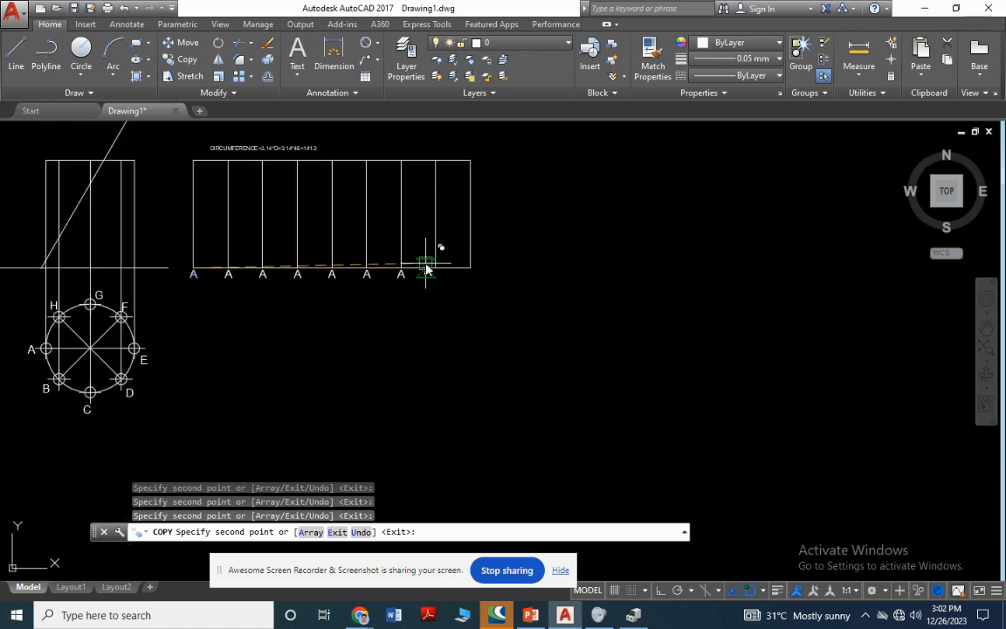
{"action": "left_click", "coordinate": [437, 270]}
{"action": "left_click", "coordinate": [470, 271]}
{"action": "key", "text": "Escape"}
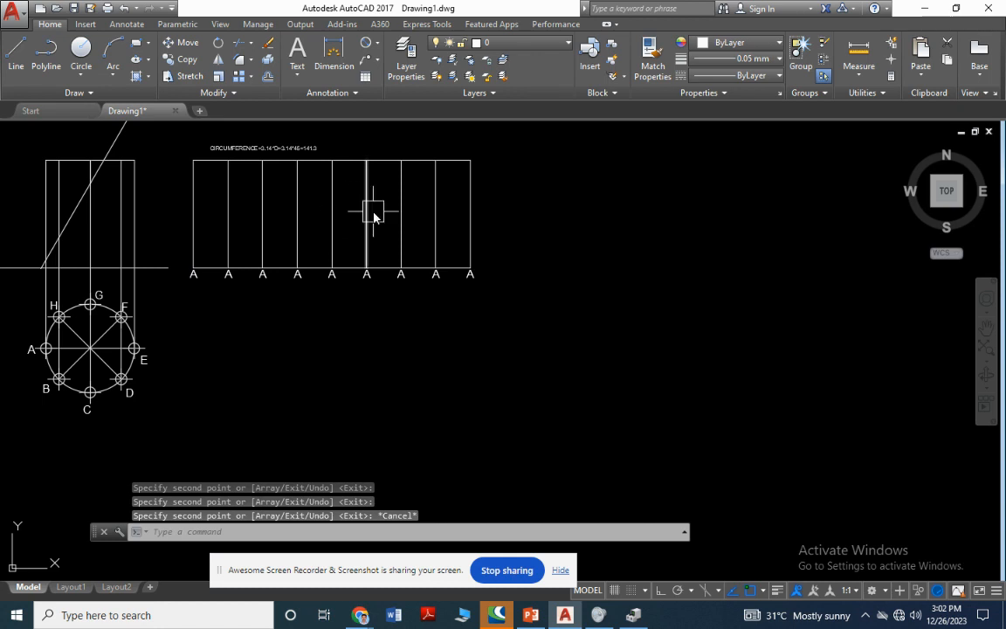
Change the label below the development's second vertical line to B.
{"action": "scroll", "coordinate": [197, 280], "scroll_direction": "up", "scroll_amount": 5}
{"action": "scroll", "coordinate": [202, 306], "scroll_direction": "down", "scroll_amount": 4}
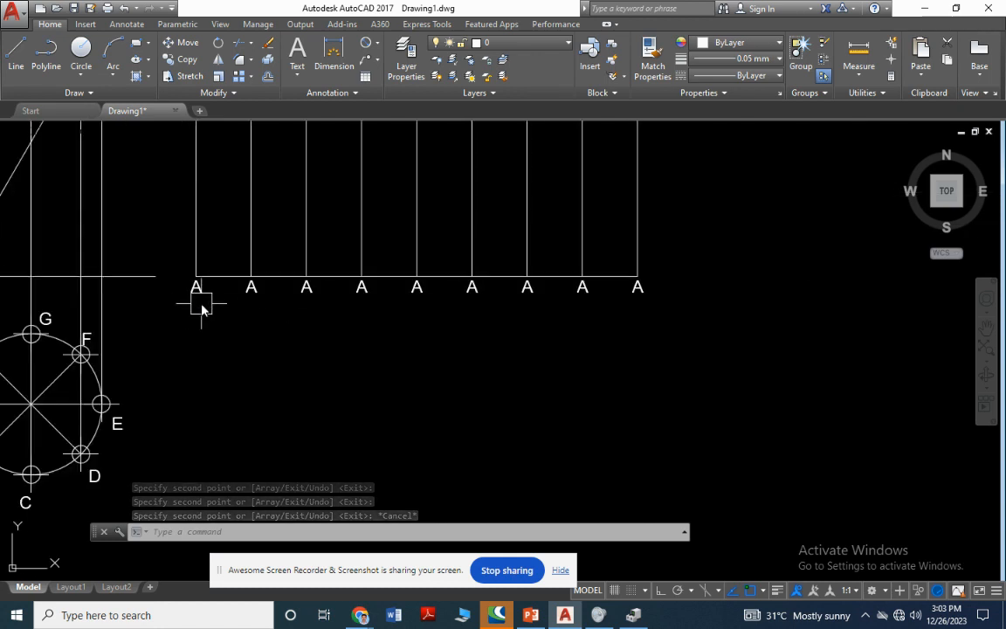
{"action": "scroll", "coordinate": [219, 278], "scroll_direction": "up", "scroll_amount": 4}
{"action": "scroll", "coordinate": [252, 278], "scroll_direction": "up", "scroll_amount": 2}
{"action": "scroll", "coordinate": [262, 290], "scroll_direction": "down", "scroll_amount": 6}
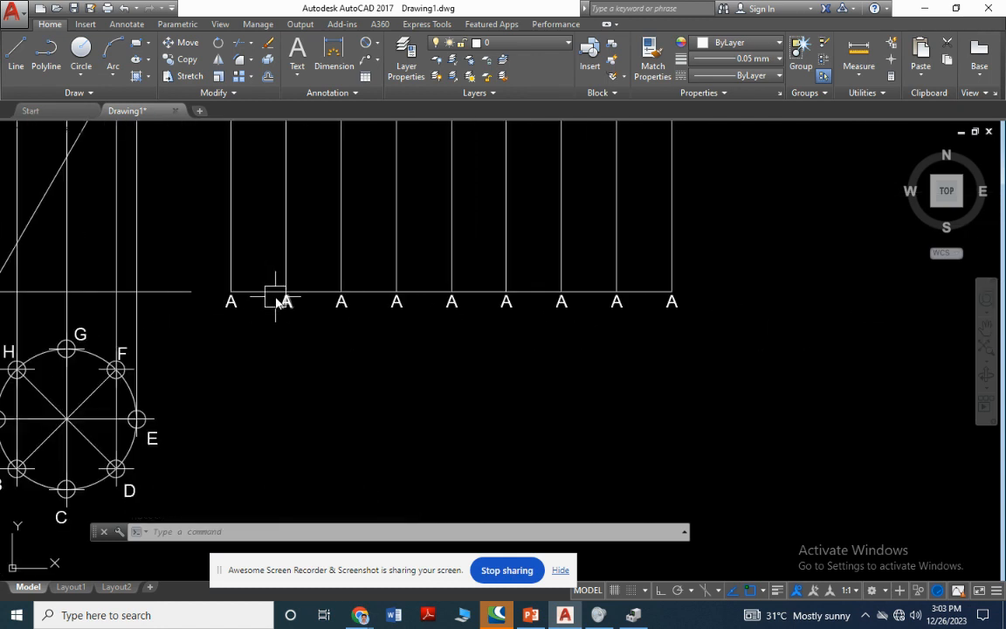
{"action": "scroll", "coordinate": [288, 297], "scroll_direction": "up", "scroll_amount": 4}
{"action": "double_click", "coordinate": [306, 310]}
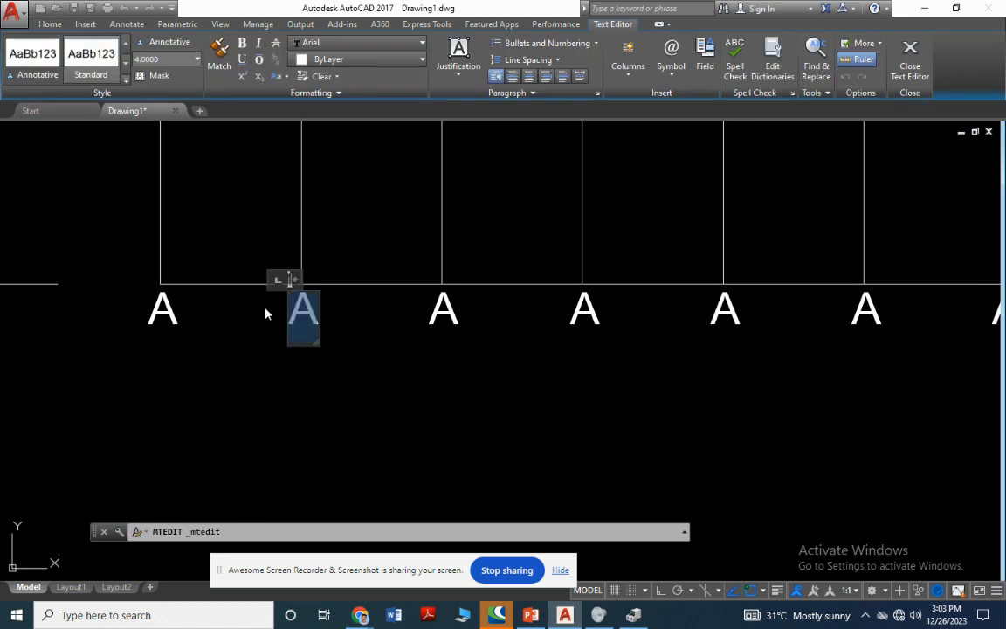
{"action": "type", "text": "B"}
{"action": "left_click", "coordinate": [409, 328]}
Change the labels below the development's third and fourth vertical lines to C and D.
{"action": "double_click", "coordinate": [447, 302]}
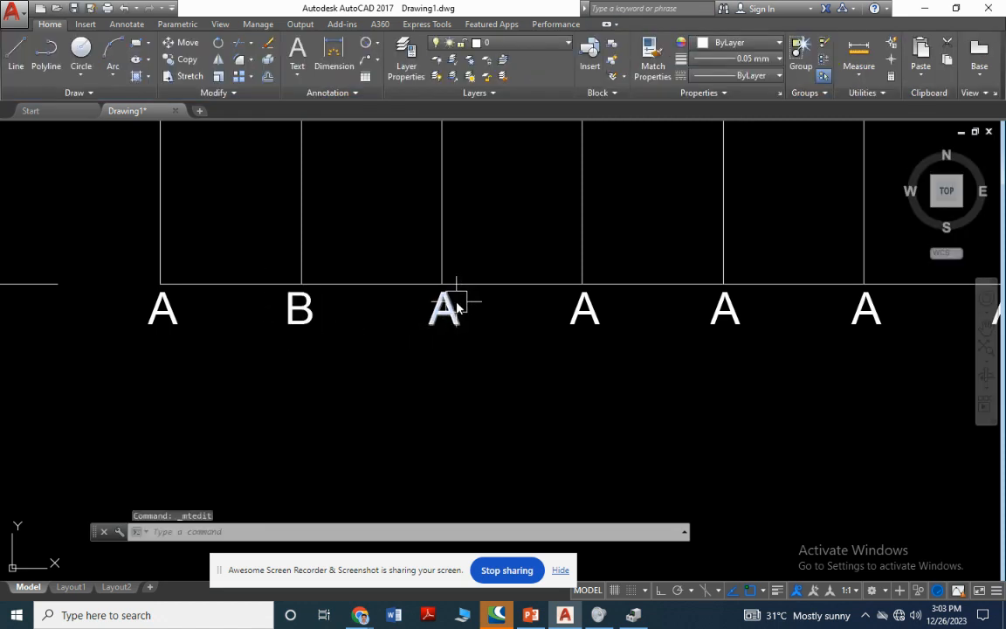
{"action": "type", "text": "C"}
{"action": "left_click", "coordinate": [583, 307]}
{"action": "double_click", "coordinate": [584, 307]}
{"action": "type", "text": "D"}
{"action": "left_click", "coordinate": [625, 348]}
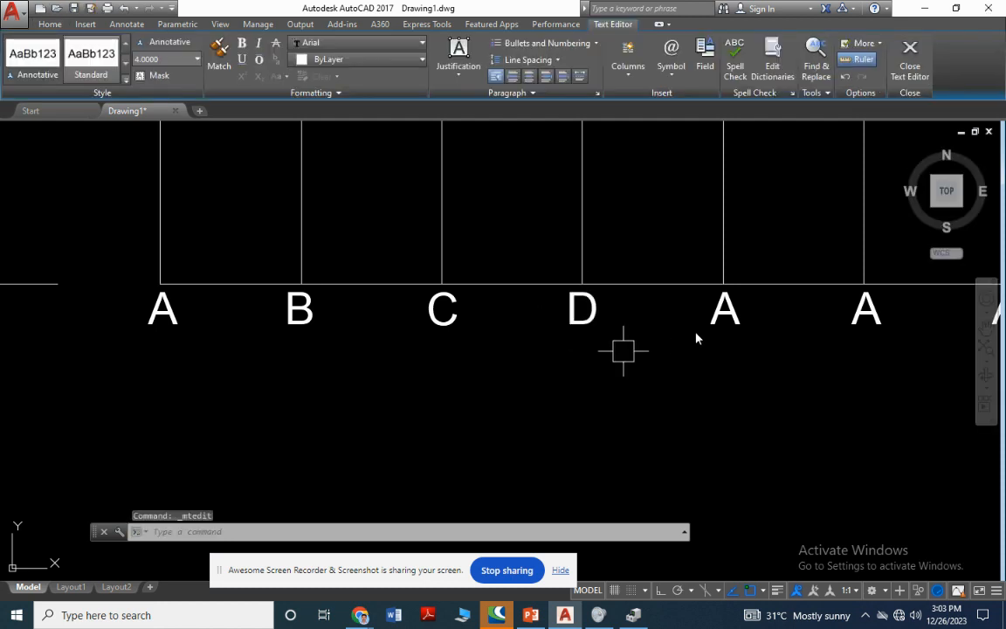
Change the labels below the development's fifth and sixth vertical lines to E and F.
{"action": "left_click", "coordinate": [725, 308]}
{"action": "double_click", "coordinate": [725, 307]}
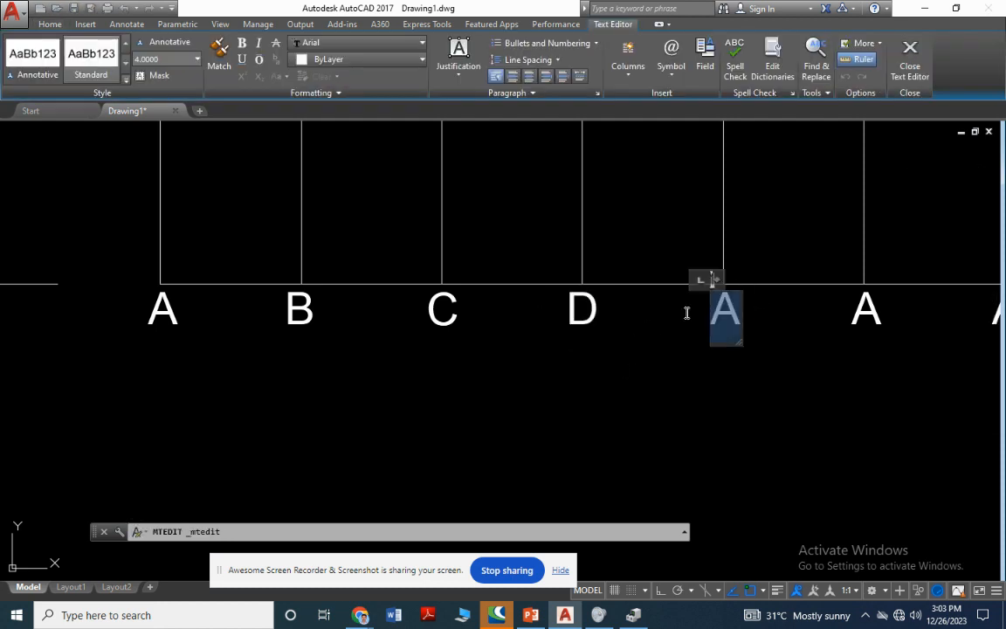
{"action": "type", "text": "E"}
{"action": "left_click", "coordinate": [824, 337]}
{"action": "double_click", "coordinate": [864, 307]}
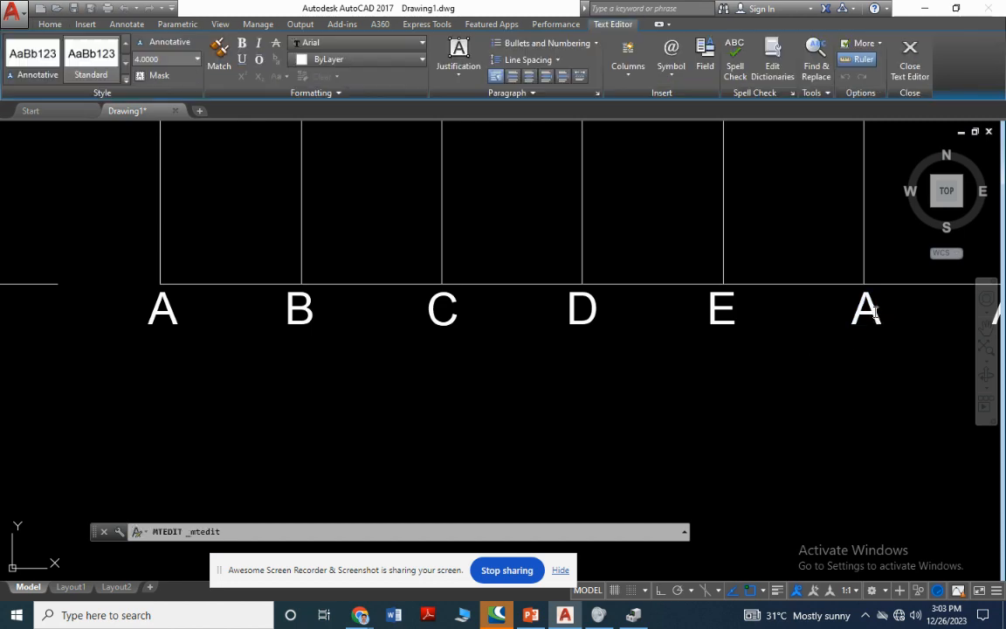
{"action": "type", "text": "F"}
{"action": "left_click", "coordinate": [714, 343]}
Change the labels below the development's seventh and eighth vertical lines to G and H.
{"action": "scroll", "coordinate": [715, 344], "scroll_direction": "down", "scroll_amount": 2}
{"action": "scroll", "coordinate": [724, 353], "scroll_direction": "down", "scroll_amount": 2}
{"action": "scroll", "coordinate": [836, 370], "scroll_direction": "up", "scroll_amount": 3}
{"action": "double_click", "coordinate": [767, 321]}
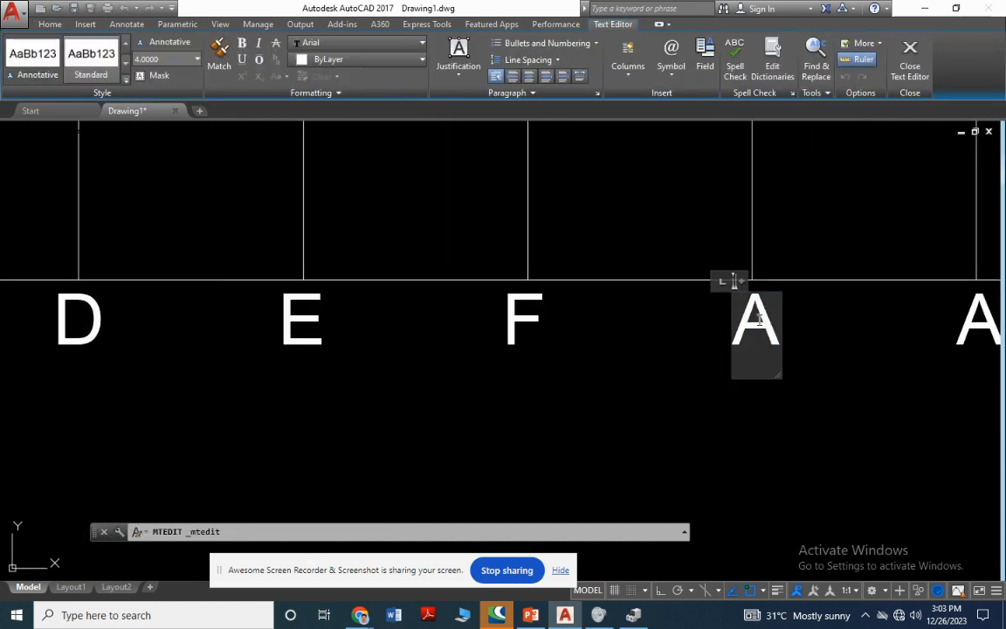
{"action": "type", "text": "G"}
{"action": "scroll", "coordinate": [611, 373], "scroll_direction": "down", "scroll_amount": 2}
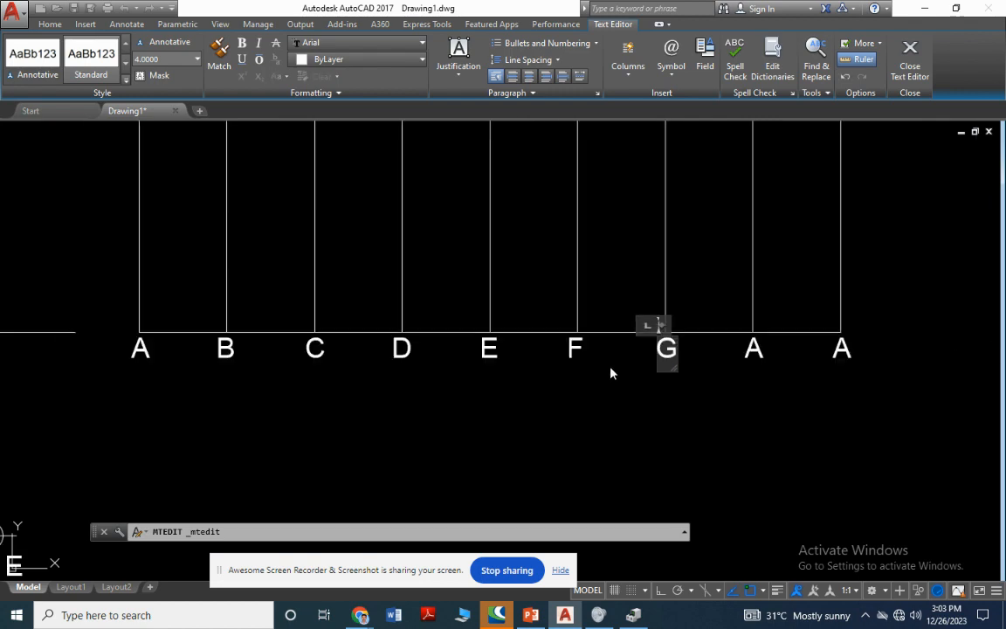
{"action": "left_click", "coordinate": [753, 349]}
{"action": "double_click", "coordinate": [753, 349]}
{"action": "type", "text": "H"}
{"action": "left_click", "coordinate": [710, 386]}
Draw a horizontal line from the cutting line's intersection with the front view's left edge to the development's right edge.
{"action": "scroll", "coordinate": [633, 386], "scroll_direction": "down", "scroll_amount": 4}
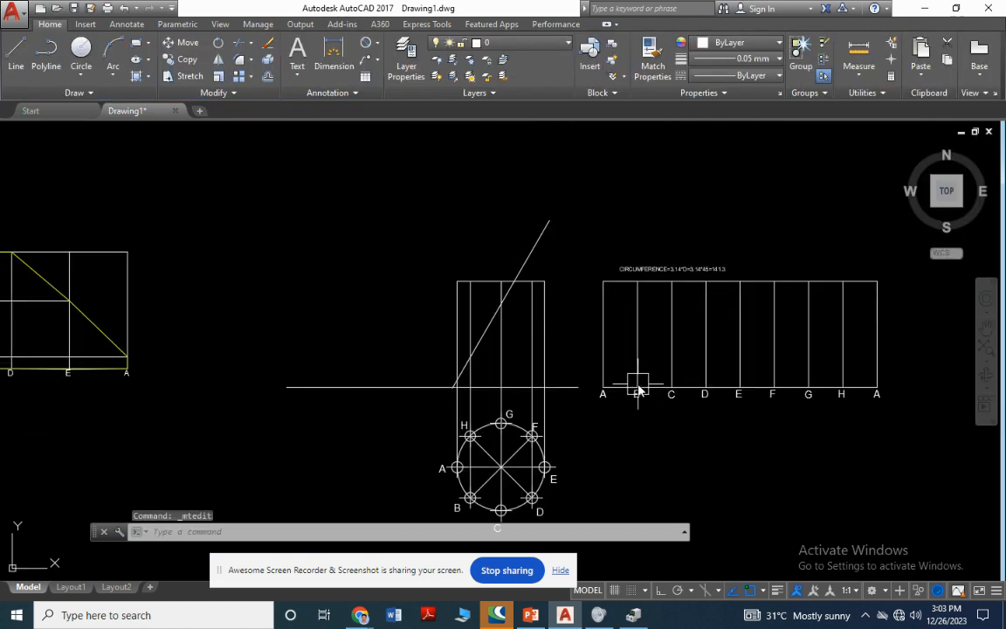
{"action": "left_click", "coordinate": [15, 54]}
{"action": "scroll", "coordinate": [461, 319], "scroll_direction": "up", "scroll_amount": 4}
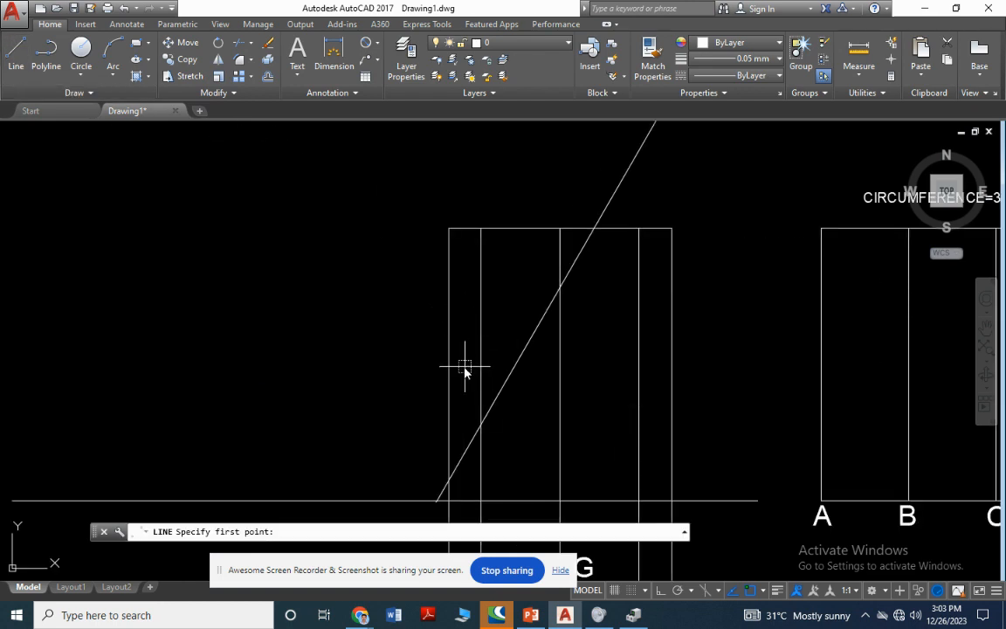
{"action": "scroll", "coordinate": [360, 345], "scroll_direction": "down", "scroll_amount": 2}
{"action": "left_click", "coordinate": [419, 425]}
{"action": "scroll", "coordinate": [280, 314], "scroll_direction": "down", "scroll_amount": 4}
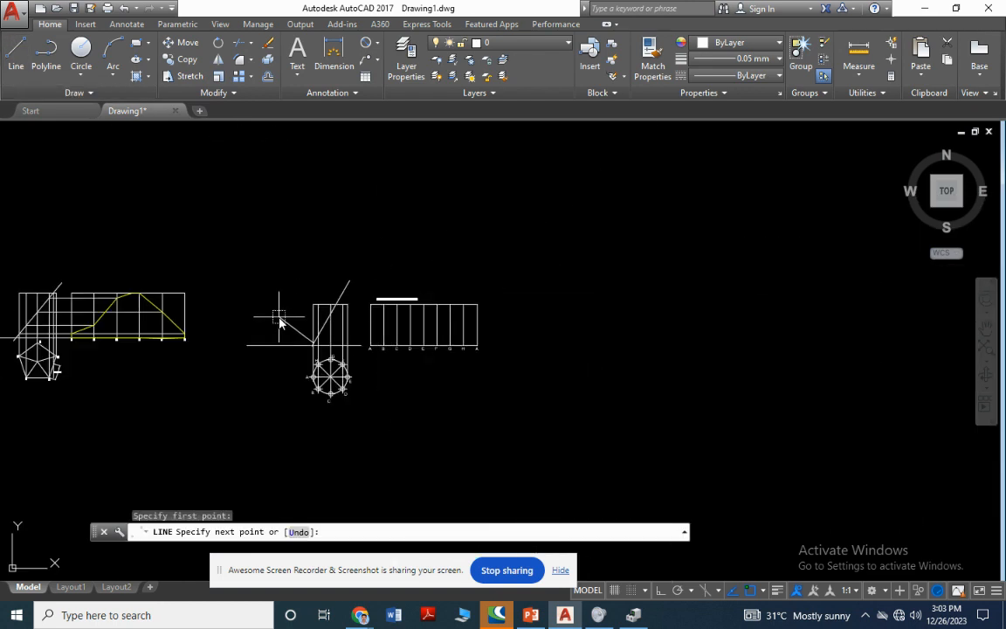
{"action": "scroll", "coordinate": [288, 327], "scroll_direction": "up", "scroll_amount": 3}
{"action": "scroll", "coordinate": [664, 367], "scroll_direction": "up", "scroll_amount": 3}
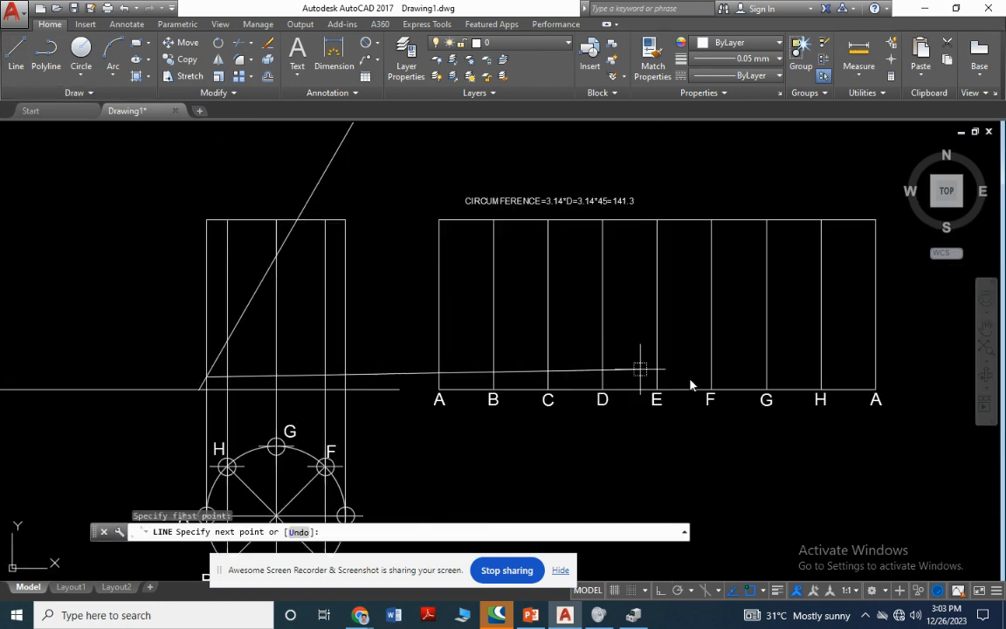
{"action": "left_click", "coordinate": [876, 387]}
{"action": "key", "text": "Escape"}
{"action": "middle_click_drag", "start_coordinate": [220, 338], "coordinate": [215, 319]}
{"action": "scroll", "coordinate": [215, 316], "scroll_direction": "down", "scroll_amount": 2}
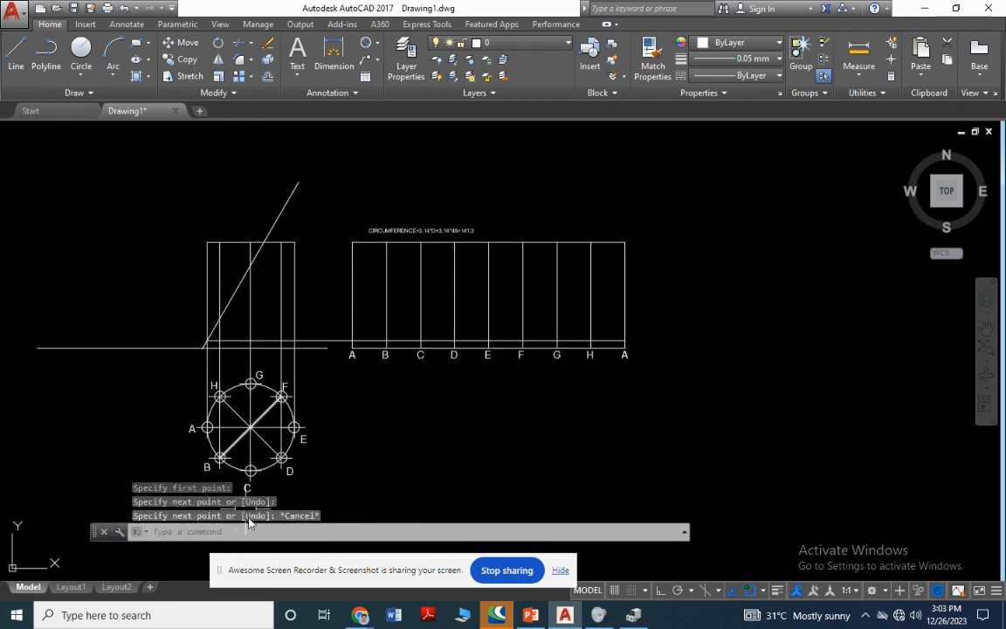
Draw a horizontal line from the cutting line's intersection with the front view's B–H projection line to the development's vertical line H.
{"action": "scroll", "coordinate": [241, 476], "scroll_direction": "up", "scroll_amount": 2}
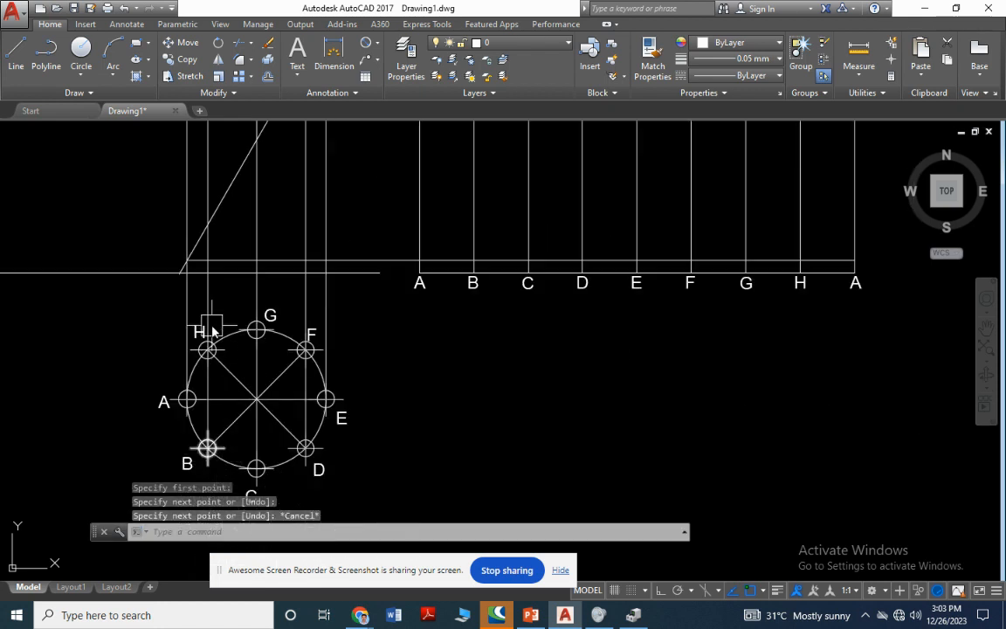
{"action": "left_click", "coordinate": [17, 54]}
{"action": "left_click", "coordinate": [207, 226]}
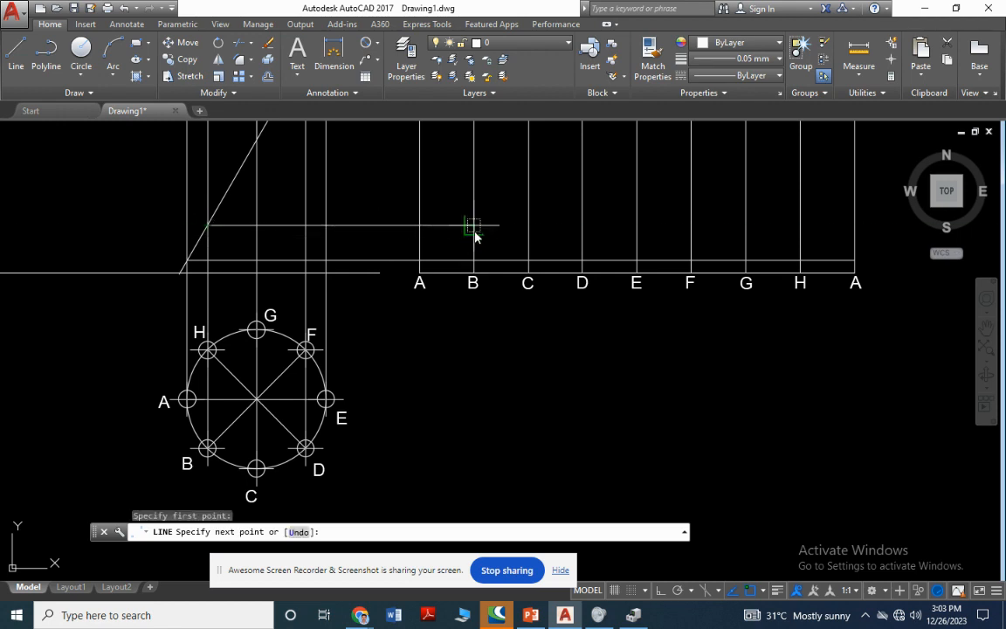
{"action": "left_click", "coordinate": [798, 227]}
{"action": "key", "text": "Escape"}
{"action": "scroll", "coordinate": [406, 293], "scroll_direction": "down", "scroll_amount": 3}
{"action": "scroll", "coordinate": [404, 300], "scroll_direction": "up", "scroll_amount": 1}
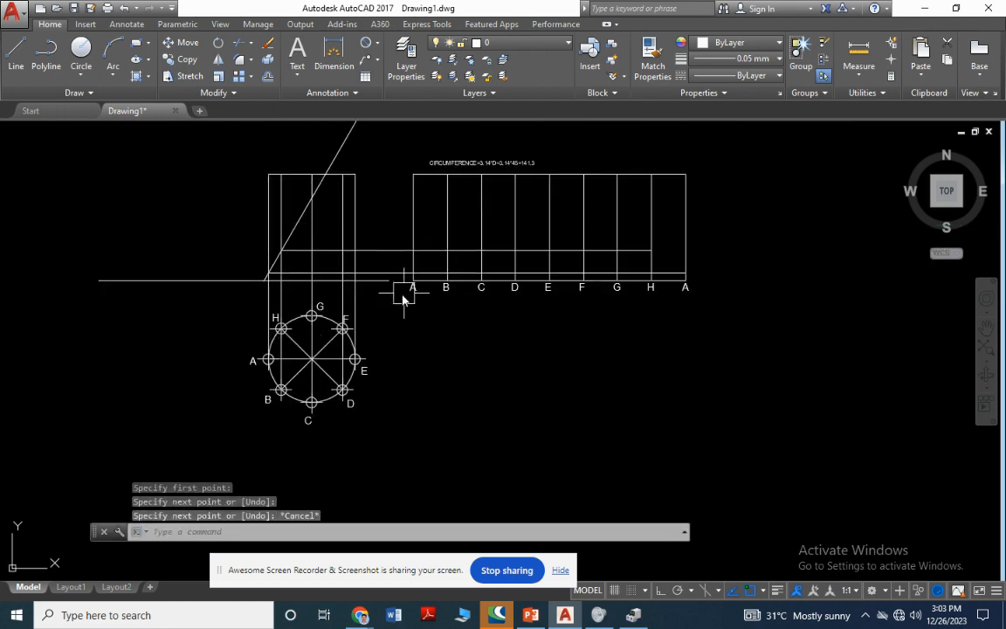
Draw a horizontal line from the cutting line's intersection with the front view's centre line through the development's line C to line G.
{"action": "scroll", "coordinate": [382, 302], "scroll_direction": "up", "scroll_amount": 2}
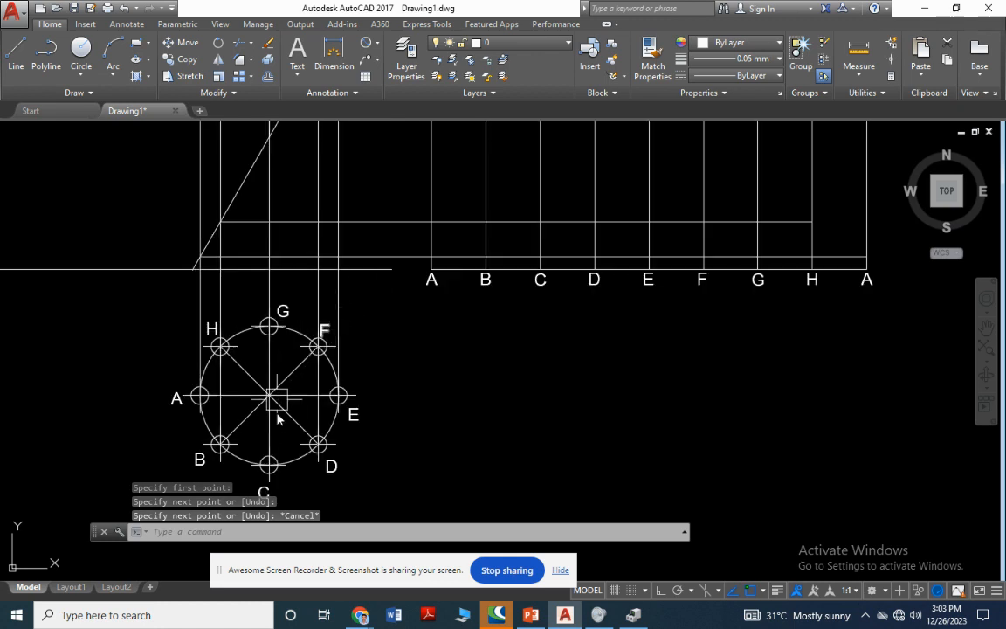
{"action": "scroll", "coordinate": [282, 327], "scroll_direction": "down", "scroll_amount": 1}
{"action": "left_click", "coordinate": [25, 59]}
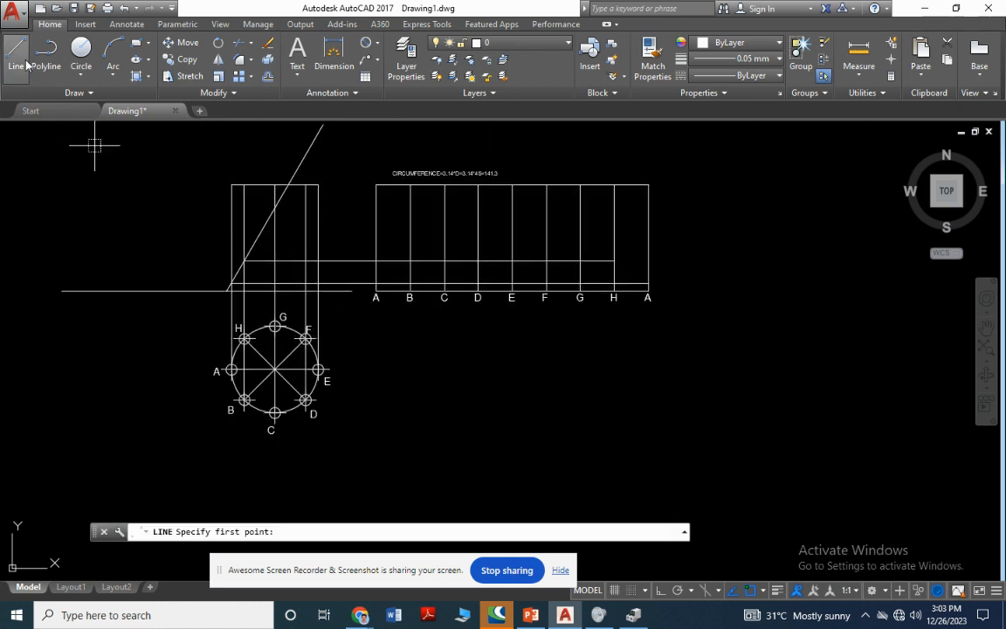
{"action": "left_click", "coordinate": [275, 210]}
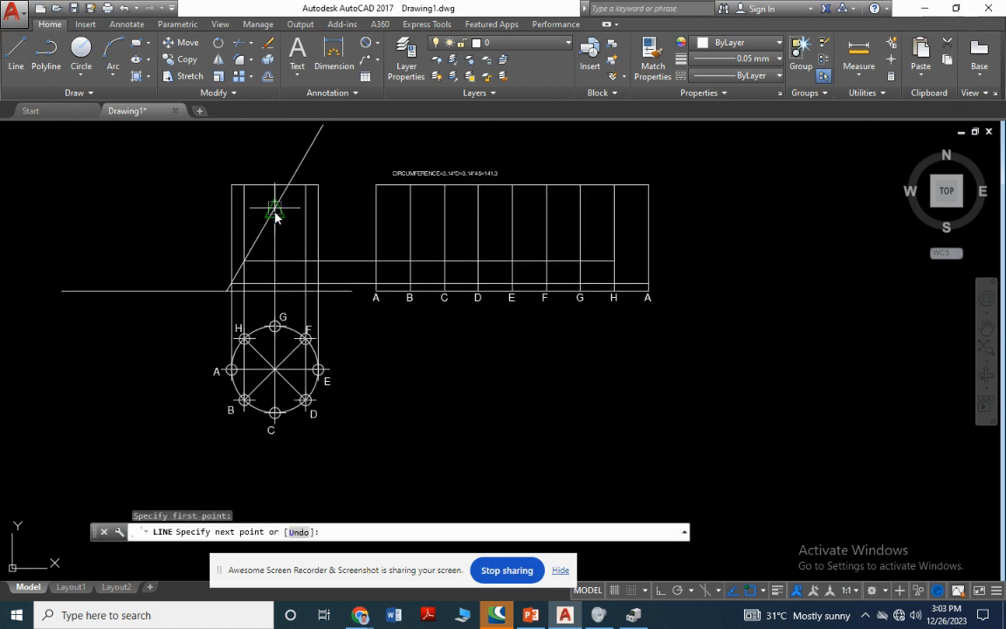
{"action": "left_click", "coordinate": [446, 209]}
{"action": "left_click", "coordinate": [580, 210]}
{"action": "key", "text": "Escape"}
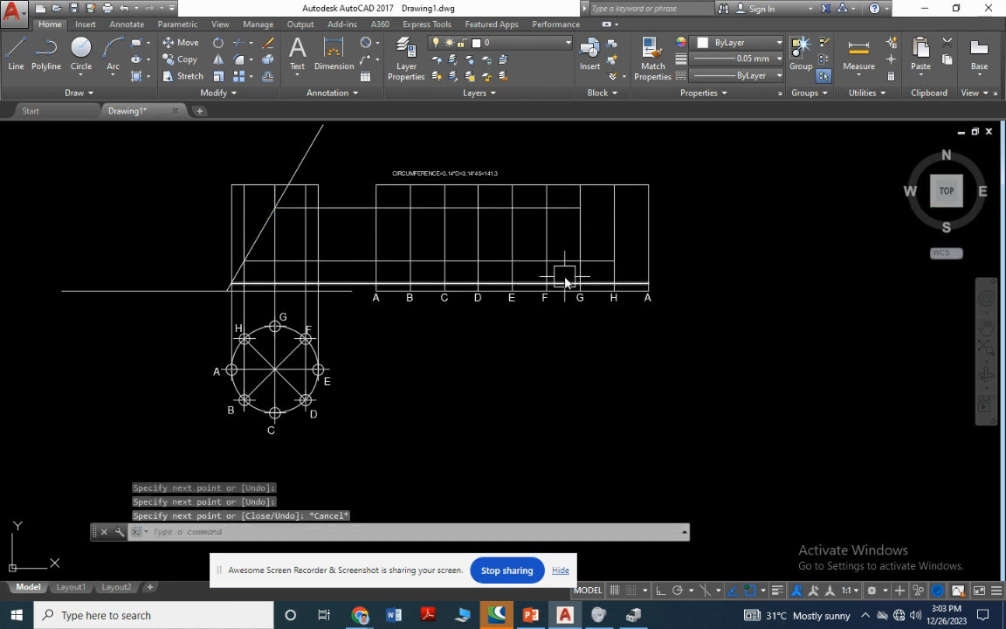
Examine where the cutting line crosses the front view's top edge relative to the projection lines from D, F and E.
{"action": "scroll", "coordinate": [310, 389], "scroll_direction": "up", "scroll_amount": 1}
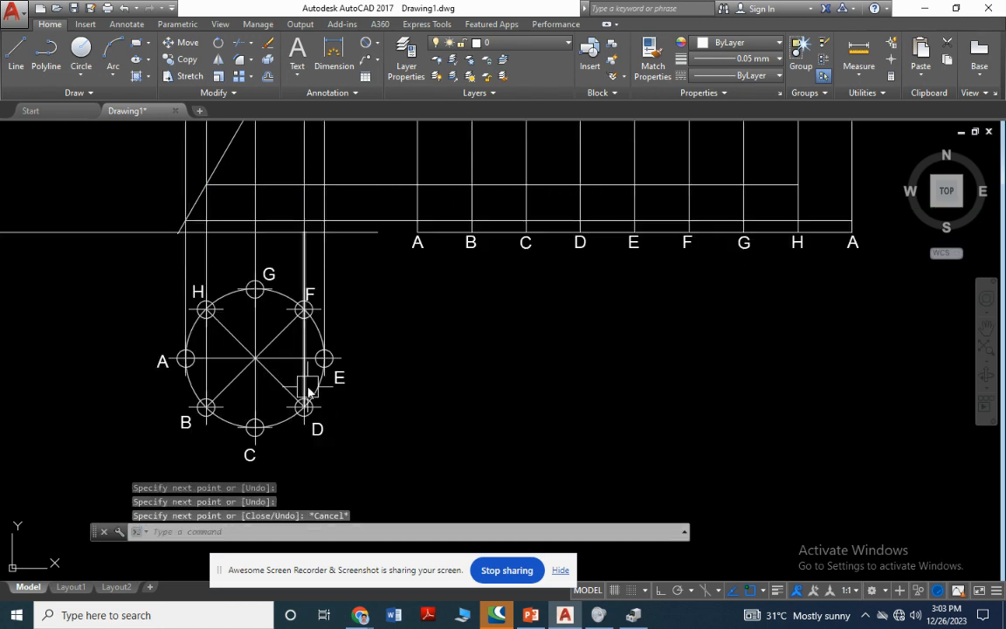
{"action": "scroll", "coordinate": [310, 389], "scroll_direction": "down", "scroll_amount": 1}
{"action": "scroll", "coordinate": [321, 254], "scroll_direction": "up", "scroll_amount": 1}
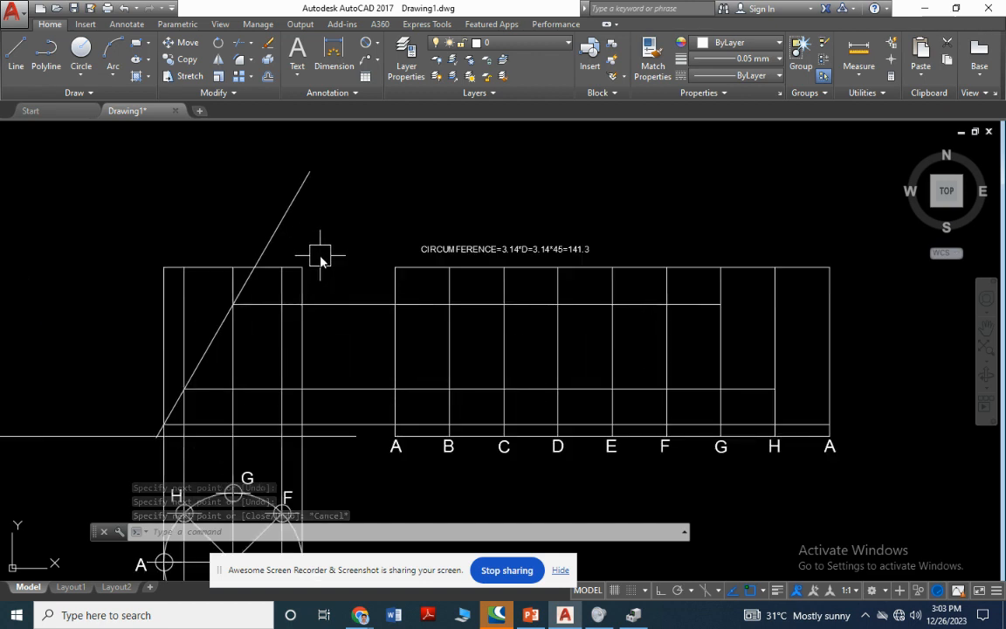
{"action": "left_click", "coordinate": [277, 229]}
{"action": "scroll", "coordinate": [252, 286], "scroll_direction": "up", "scroll_amount": 2}
{"action": "scroll", "coordinate": [224, 341], "scroll_direction": "down", "scroll_amount": 3}
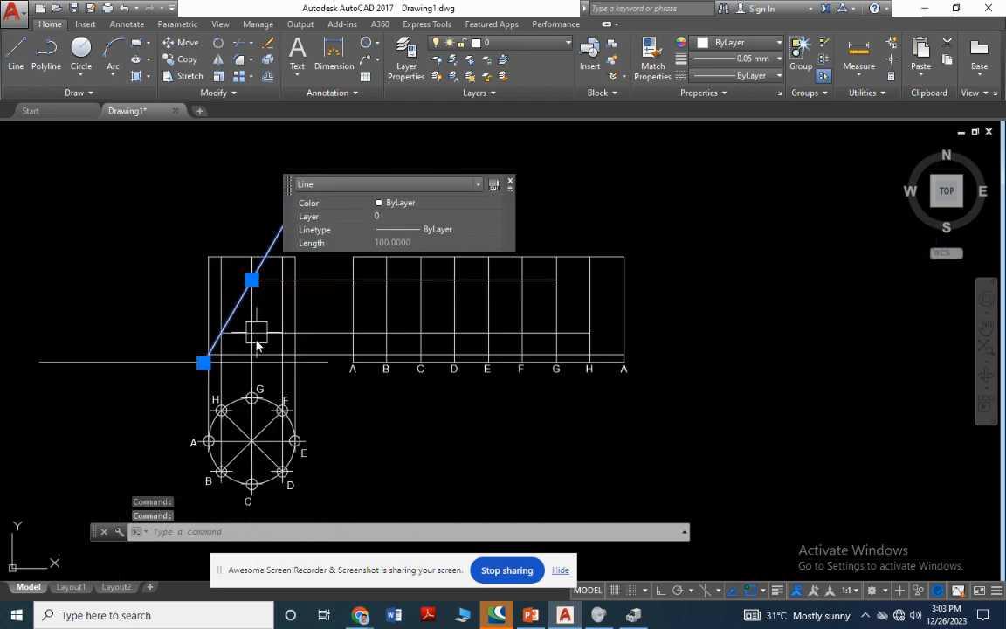
{"action": "scroll", "coordinate": [253, 400], "scroll_direction": "up", "scroll_amount": 2}
{"action": "scroll", "coordinate": [260, 354], "scroll_direction": "down", "scroll_amount": 2}
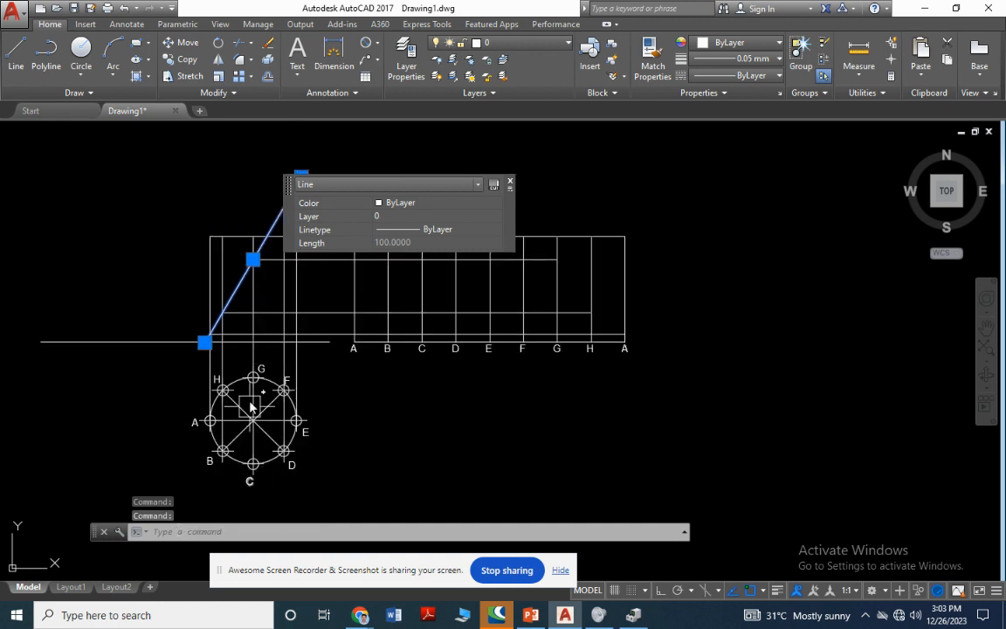
{"action": "scroll", "coordinate": [242, 275], "scroll_direction": "up", "scroll_amount": 2}
{"action": "key", "text": "Escape"}
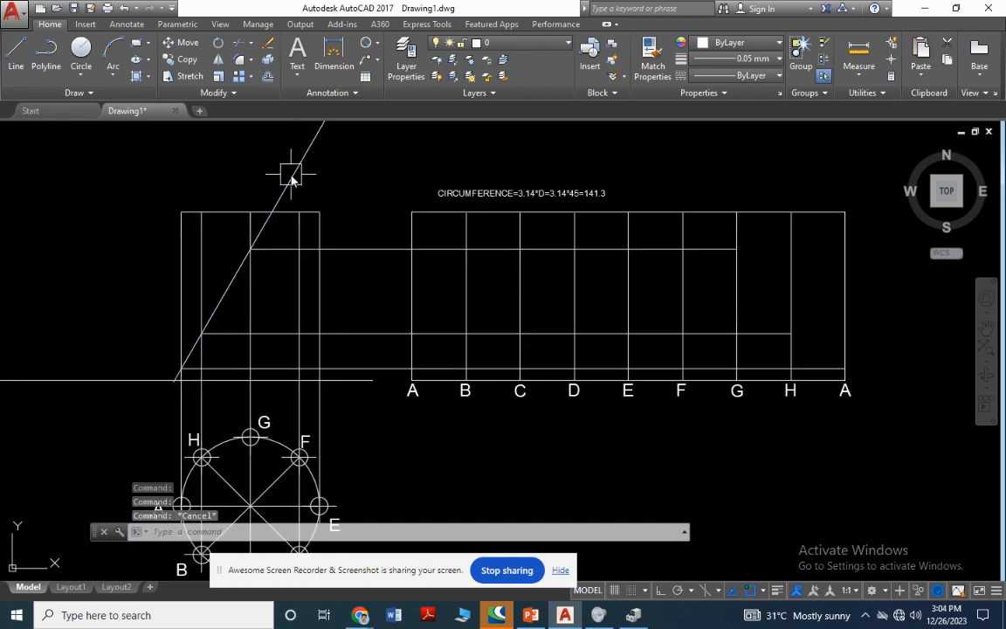
{"action": "left_click", "coordinate": [292, 178]}
{"action": "scroll", "coordinate": [274, 209], "scroll_direction": "up", "scroll_amount": 2}
{"action": "scroll", "coordinate": [264, 270], "scroll_direction": "down", "scroll_amount": 2}
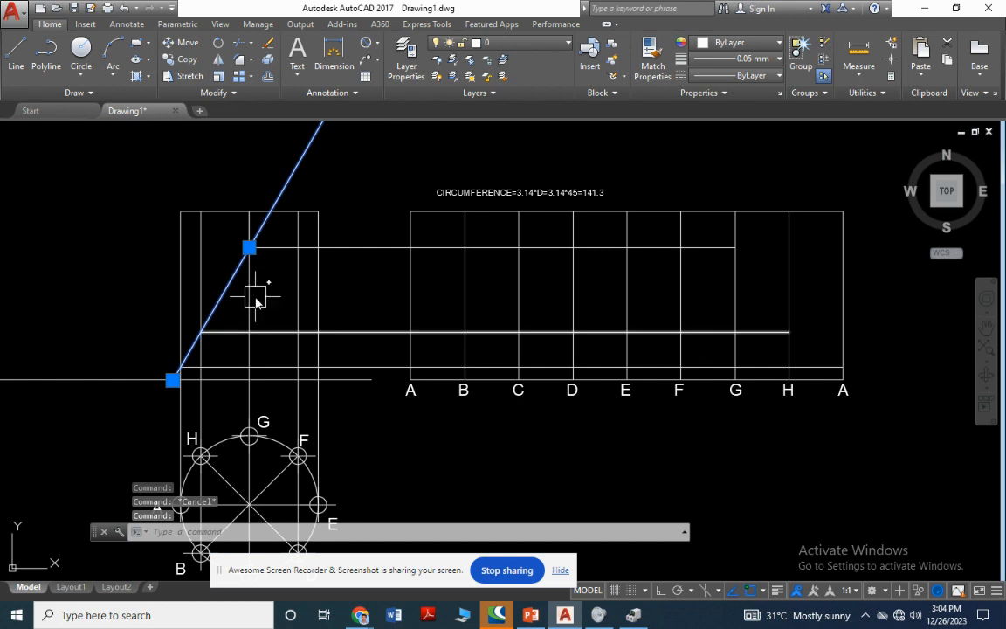
{"action": "scroll", "coordinate": [247, 330], "scroll_direction": "up", "scroll_amount": 2}
{"action": "scroll", "coordinate": [278, 348], "scroll_direction": "down", "scroll_amount": 2}
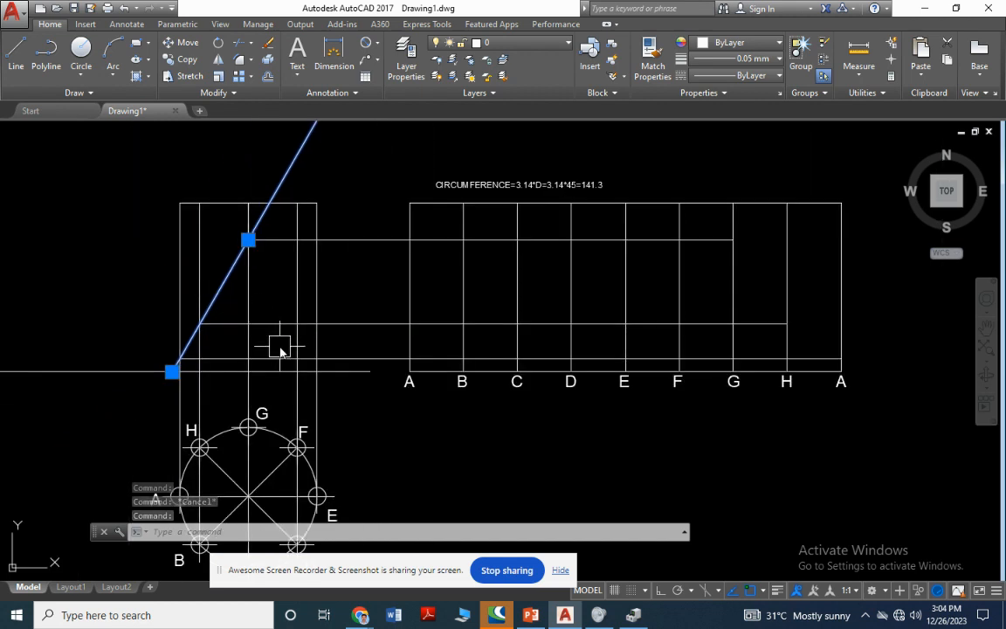
{"action": "scroll", "coordinate": [254, 225], "scroll_direction": "down", "scroll_amount": 2}
{"action": "scroll", "coordinate": [251, 349], "scroll_direction": "up", "scroll_amount": 2}
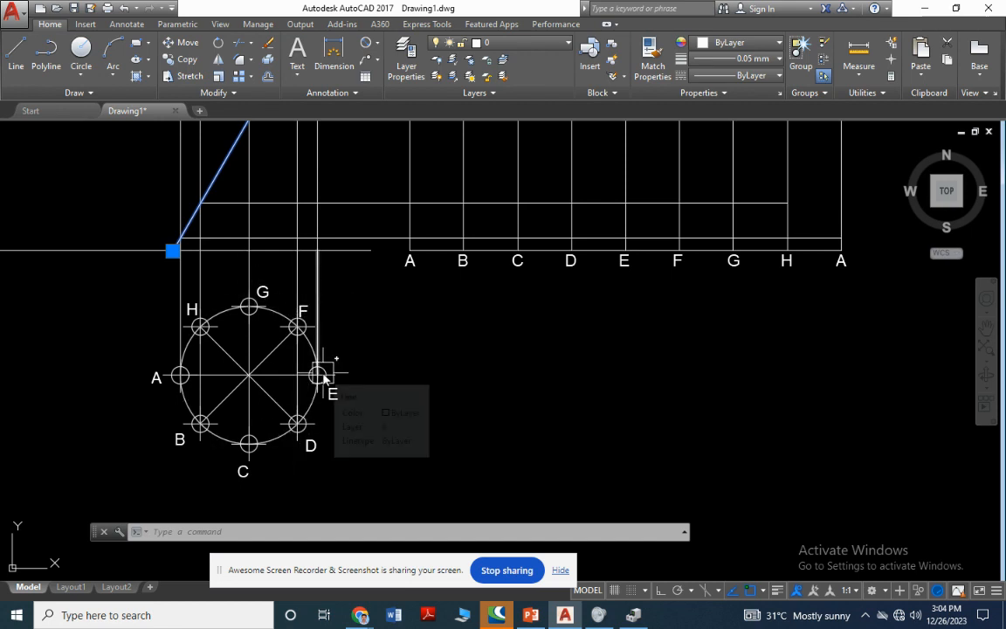
{"action": "scroll", "coordinate": [323, 398], "scroll_direction": "down", "scroll_amount": 5}
{"action": "scroll", "coordinate": [323, 402], "scroll_direction": "up", "scroll_amount": 5}
{"action": "key", "text": "Escape"}
{"action": "key", "text": "Escape"}
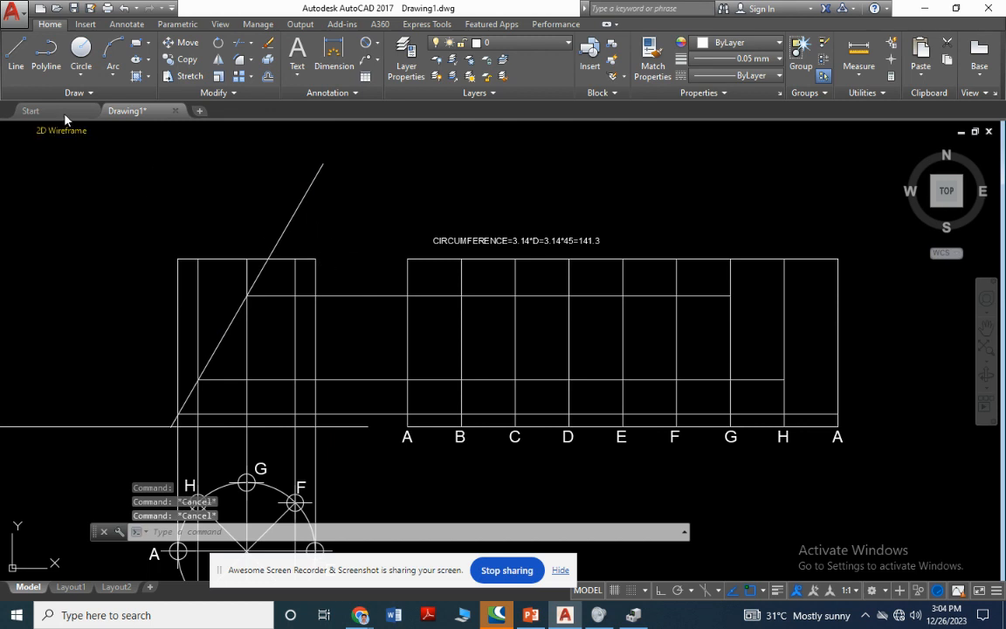
With Ortho on, draw a vertical line from the cutting line's intersection with the front view's top edge down past the top view circle.
{"action": "left_click", "coordinate": [16, 55]}
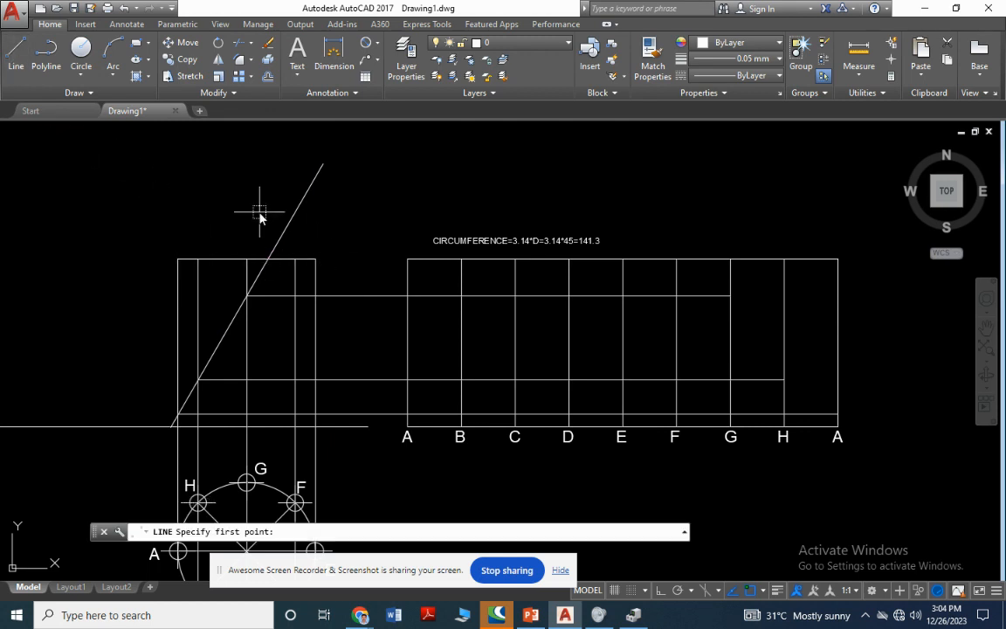
{"action": "scroll", "coordinate": [260, 216], "scroll_direction": "down", "scroll_amount": 2}
{"action": "scroll", "coordinate": [271, 244], "scroll_direction": "up", "scroll_amount": 2}
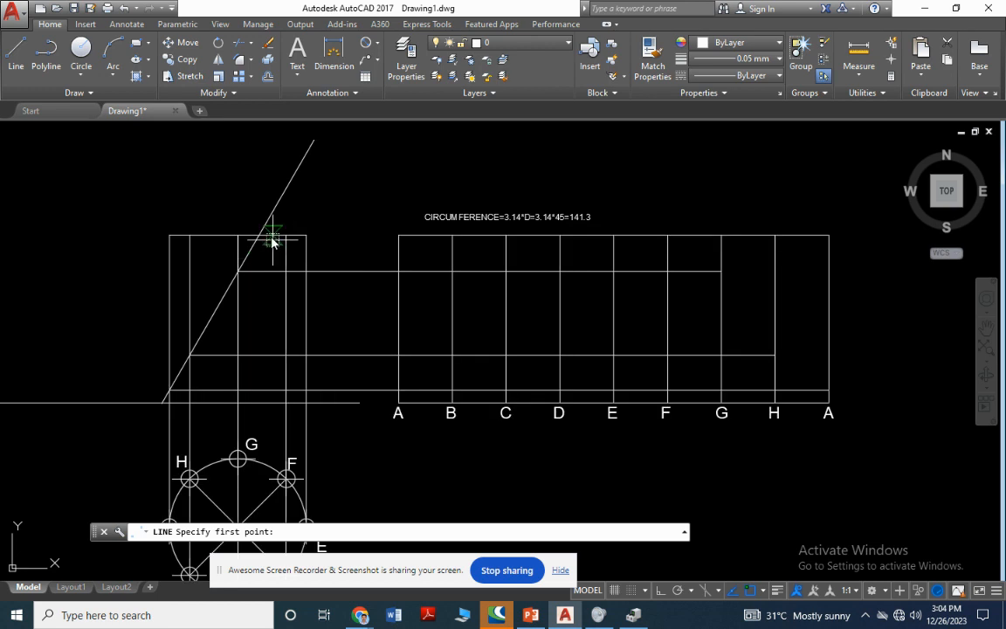
{"action": "scroll", "coordinate": [264, 235], "scroll_direction": "up", "scroll_amount": 6}
{"action": "left_click", "coordinate": [276, 218]}
{"action": "scroll", "coordinate": [262, 353], "scroll_direction": "down", "scroll_amount": 5}
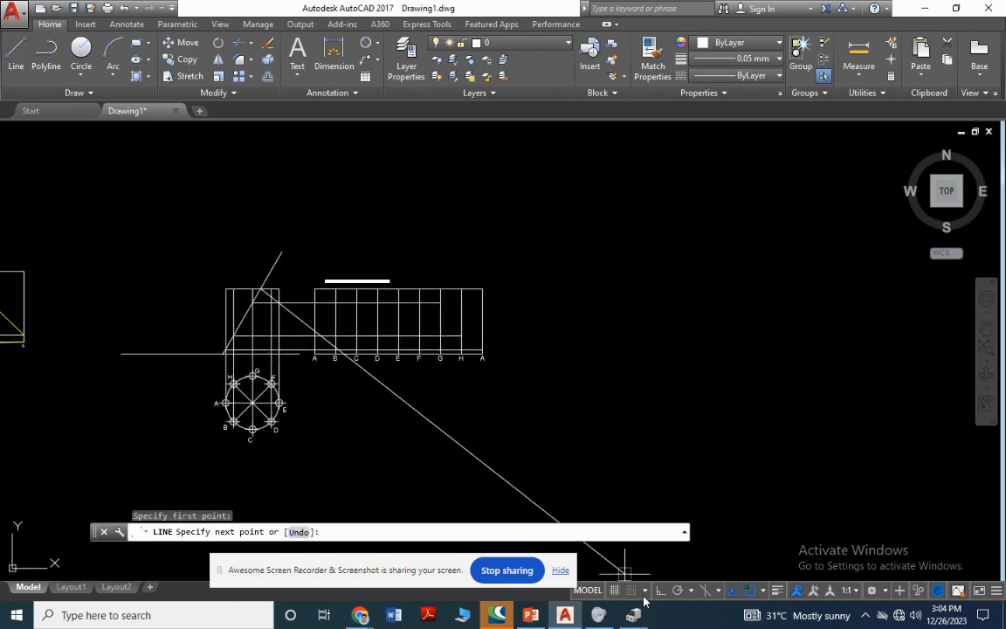
{"action": "key", "text": "F8"}
{"action": "scroll", "coordinate": [262, 410], "scroll_direction": "up", "scroll_amount": 4}
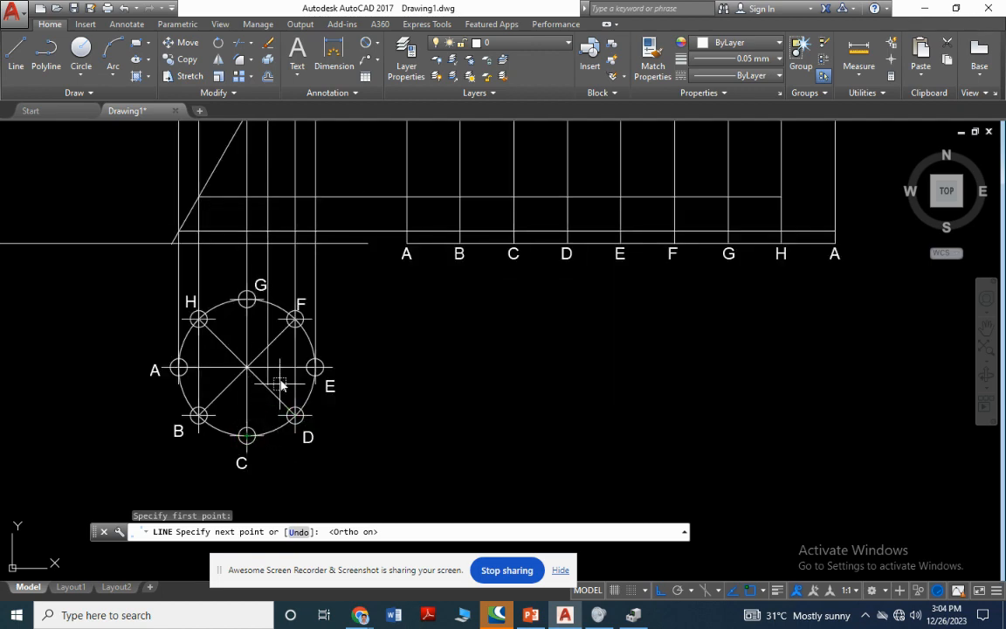
{"action": "key", "text": "Escape"}
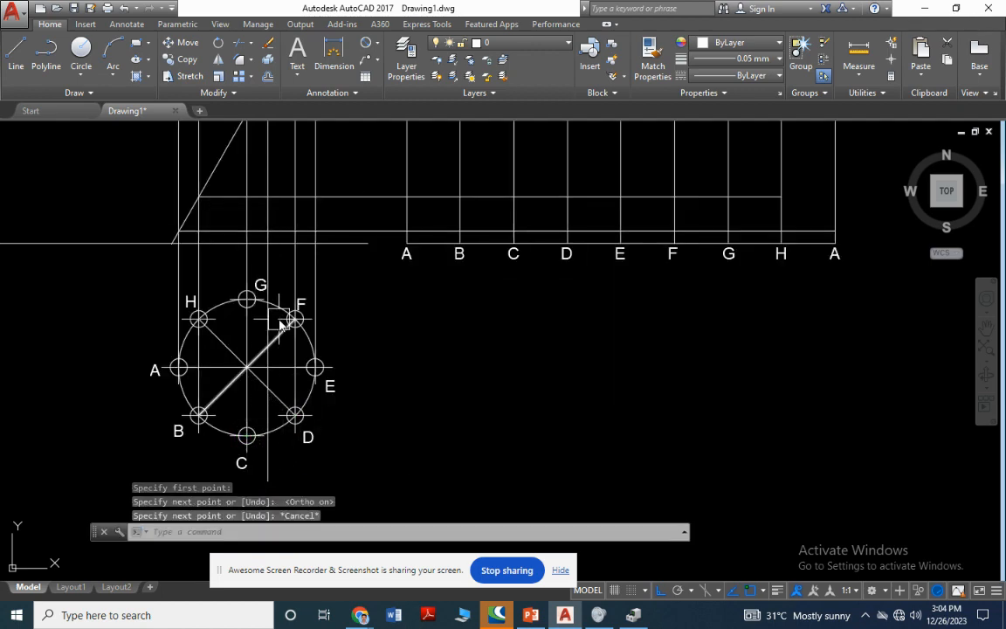
Examine how the new vertical line crosses the top view circle and how the front view projections relate to the development.
{"action": "scroll", "coordinate": [280, 322], "scroll_direction": "up", "scroll_amount": 4}
{"action": "scroll", "coordinate": [417, 264], "scroll_direction": "down", "scroll_amount": 4}
{"action": "scroll", "coordinate": [422, 269], "scroll_direction": "up", "scroll_amount": 2}
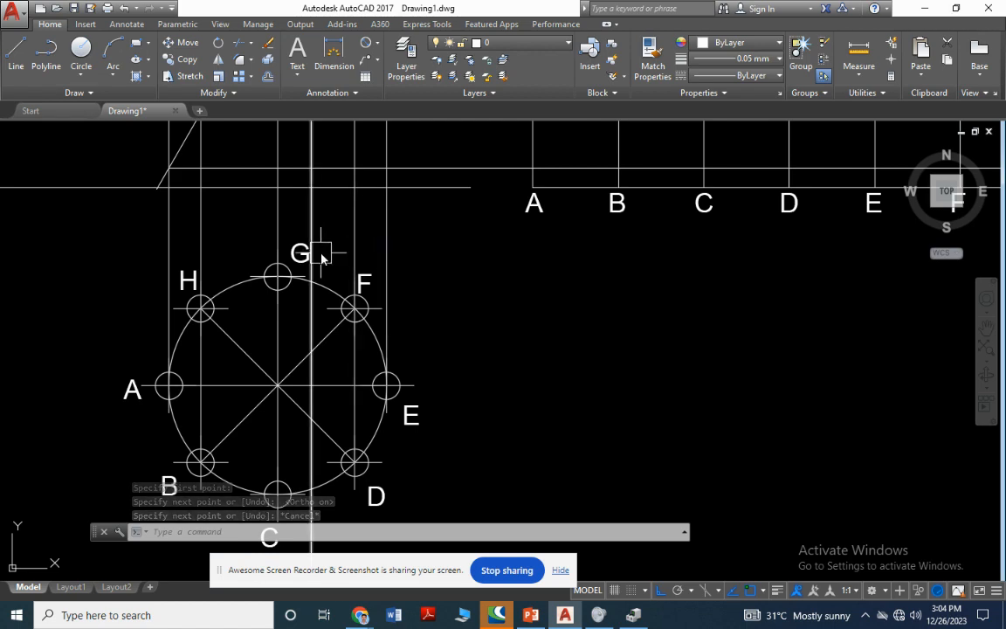
{"action": "scroll", "coordinate": [321, 258], "scroll_direction": "up", "scroll_amount": 2}
{"action": "scroll", "coordinate": [324, 267], "scroll_direction": "down", "scroll_amount": 5}
{"action": "scroll", "coordinate": [341, 157], "scroll_direction": "up", "scroll_amount": 4}
{"action": "middle_click_drag", "start_coordinate": [342, 174], "coordinate": [342, 262]}
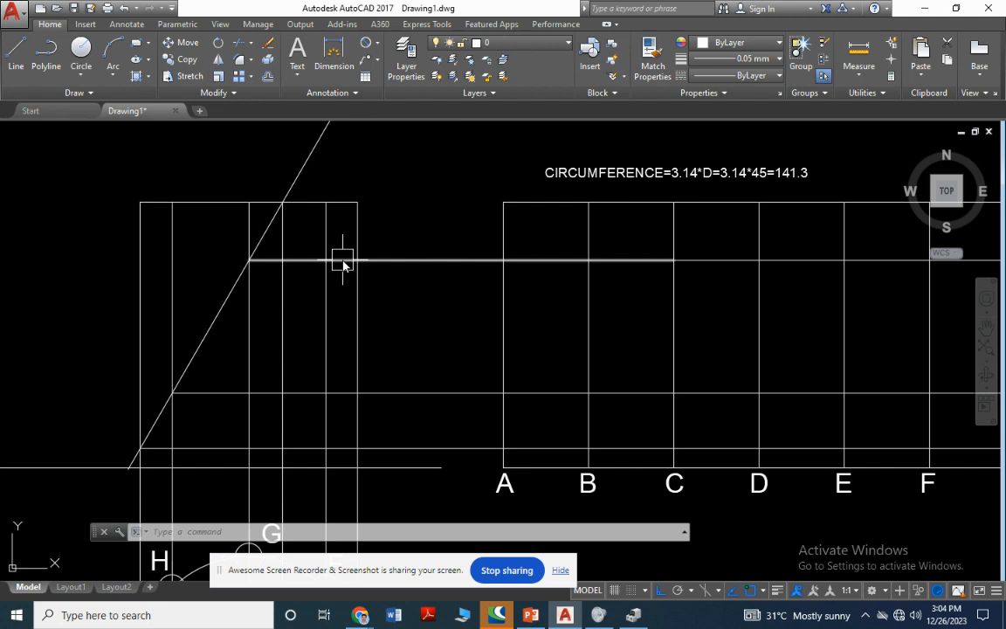
{"action": "scroll", "coordinate": [337, 257], "scroll_direction": "down", "scroll_amount": 1}
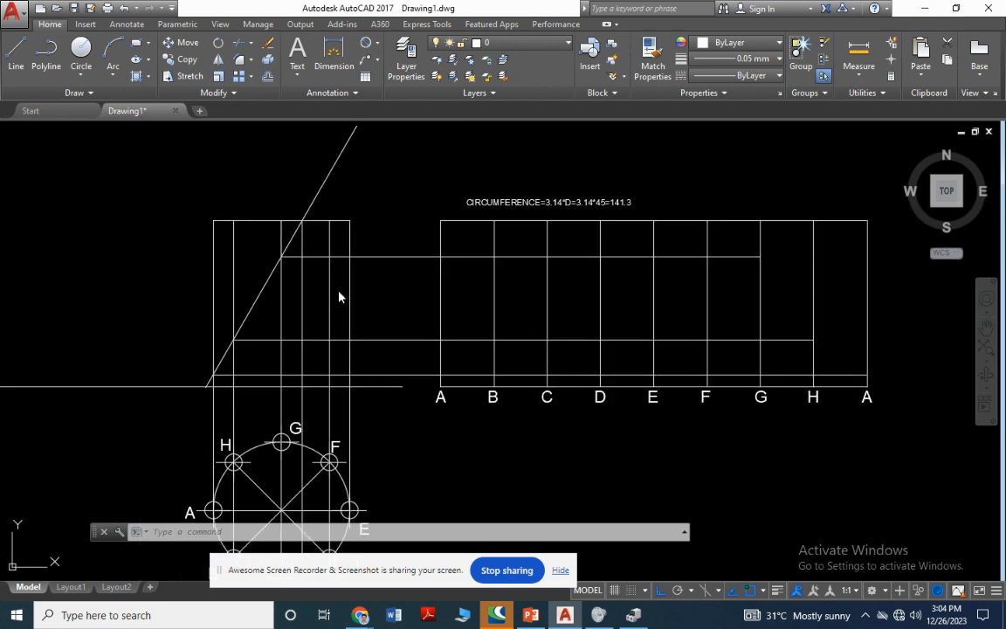
{"action": "middle_click_drag", "start_coordinate": [340, 298], "coordinate": [328, 269]}
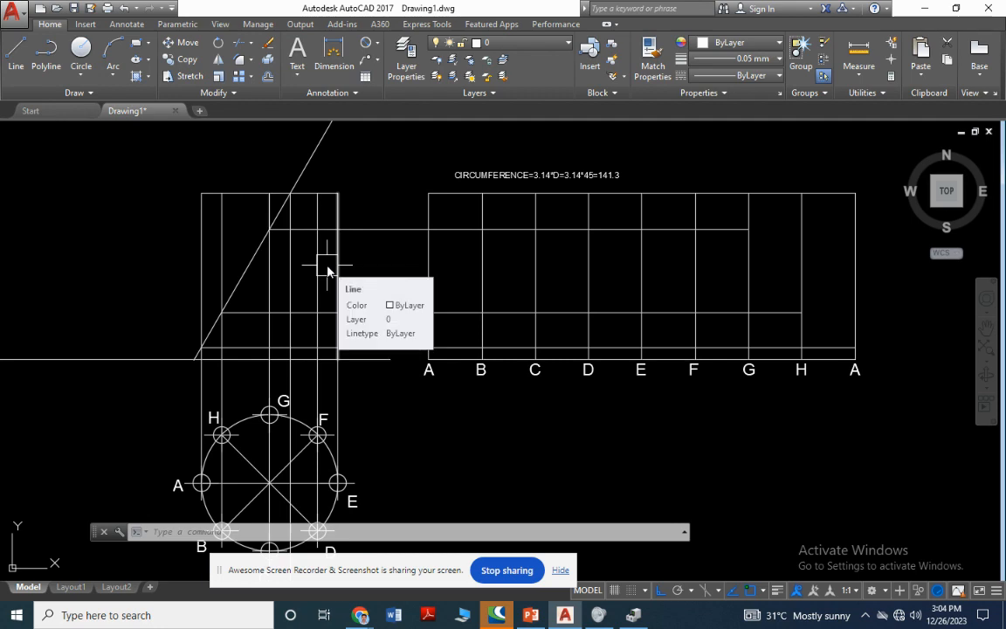
{"action": "middle_click", "coordinate": [308, 236]}
{"action": "middle_click", "coordinate": [308, 236]}
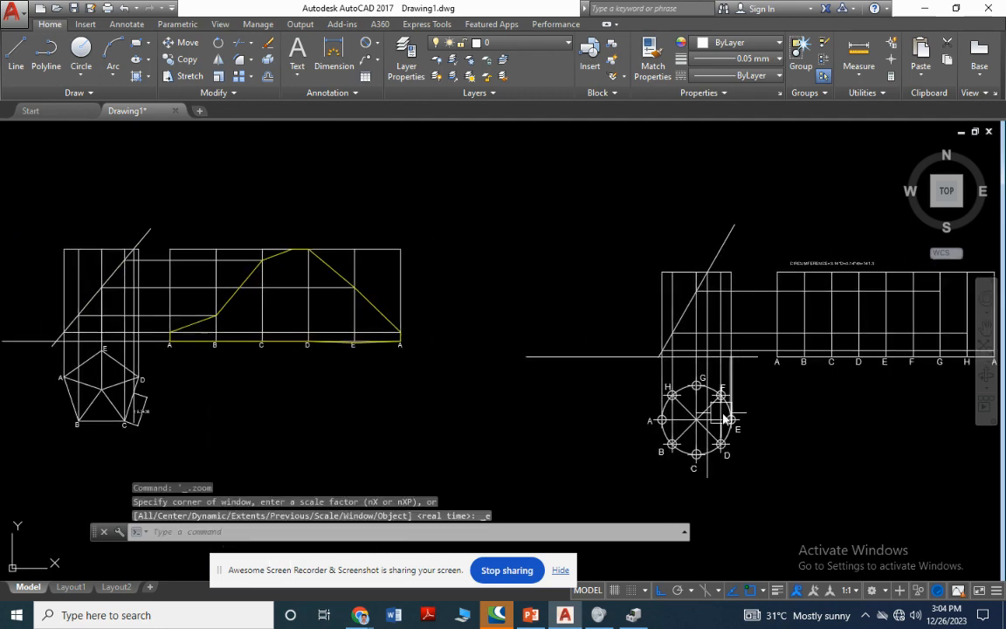
{"action": "scroll", "coordinate": [734, 386], "scroll_direction": "up", "scroll_amount": 6}
{"action": "scroll", "coordinate": [561, 315], "scroll_direction": "down", "scroll_amount": 6}
{"action": "scroll", "coordinate": [736, 395], "scroll_direction": "up", "scroll_amount": 10}
{"action": "scroll", "coordinate": [524, 316], "scroll_direction": "down", "scroll_amount": 8}
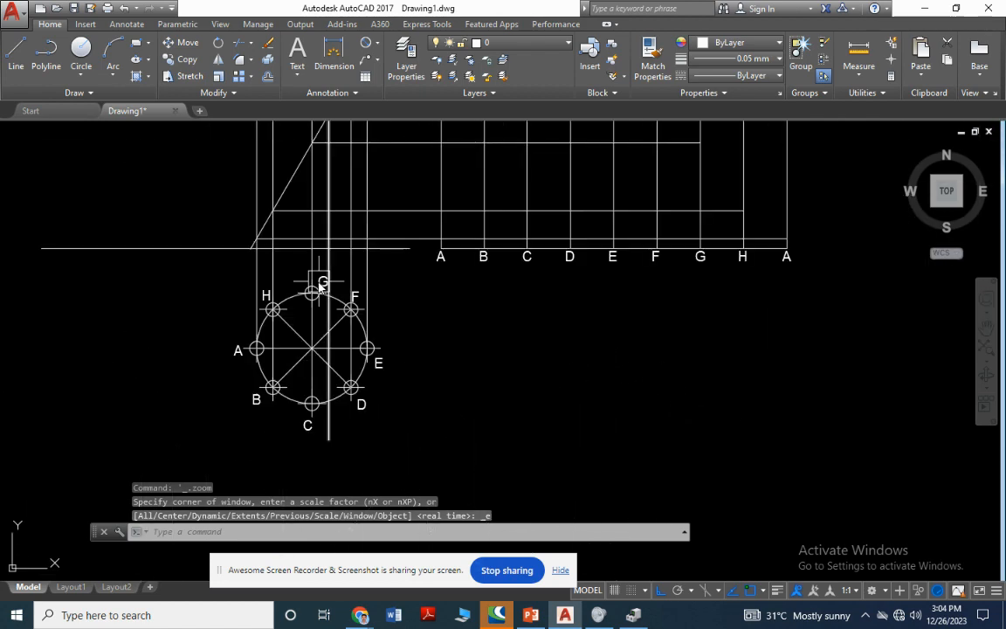
{"action": "scroll", "coordinate": [543, 332], "scroll_direction": "up", "scroll_amount": 2}
{"action": "scroll", "coordinate": [524, 332], "scroll_direction": "up", "scroll_amount": 2}
{"action": "scroll", "coordinate": [505, 331], "scroll_direction": "down", "scroll_amount": 4}
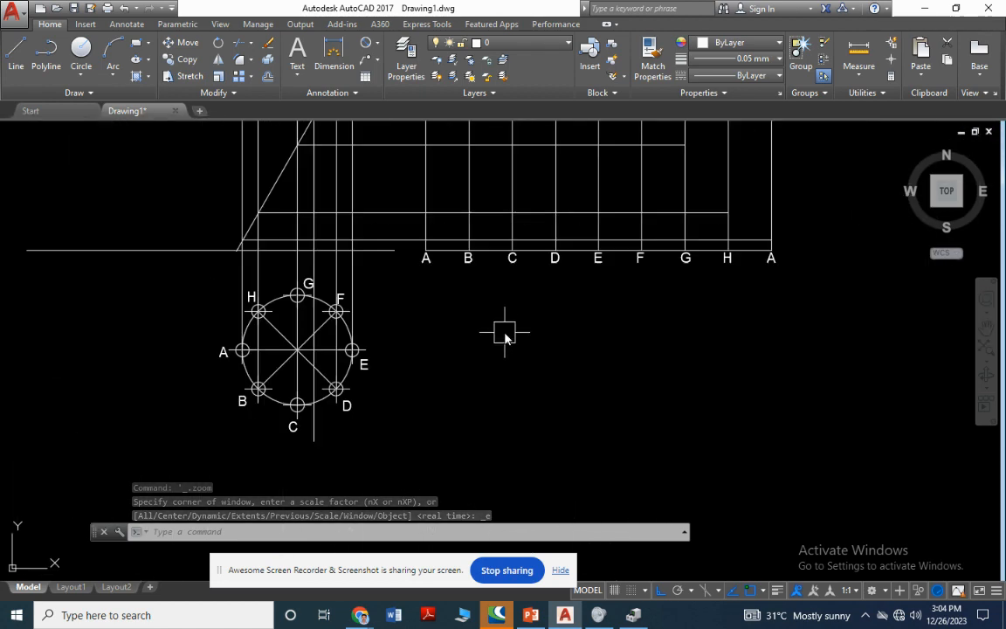
{"action": "middle_click_drag", "start_coordinate": [527, 284], "coordinate": [515, 347]}
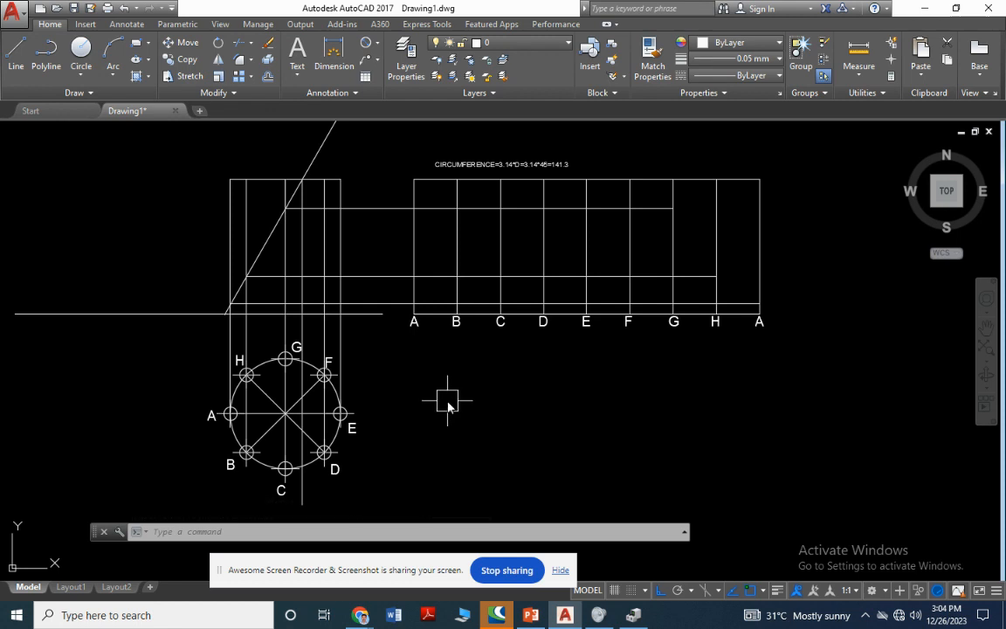
{"action": "scroll", "coordinate": [447, 405], "scroll_direction": "up", "scroll_amount": 2}
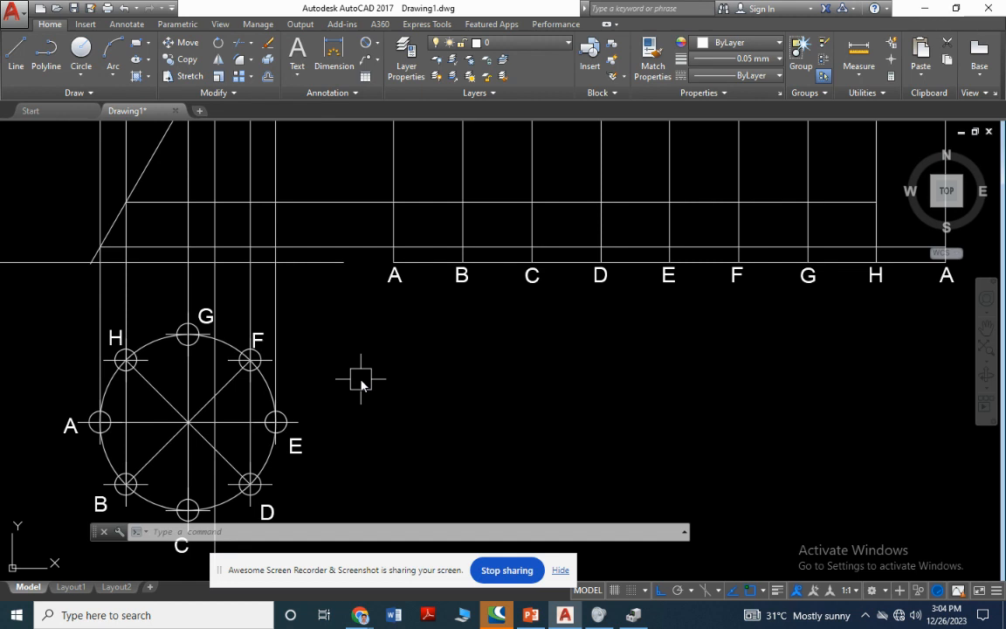
{"action": "scroll", "coordinate": [360, 382], "scroll_direction": "down", "scroll_amount": 4}
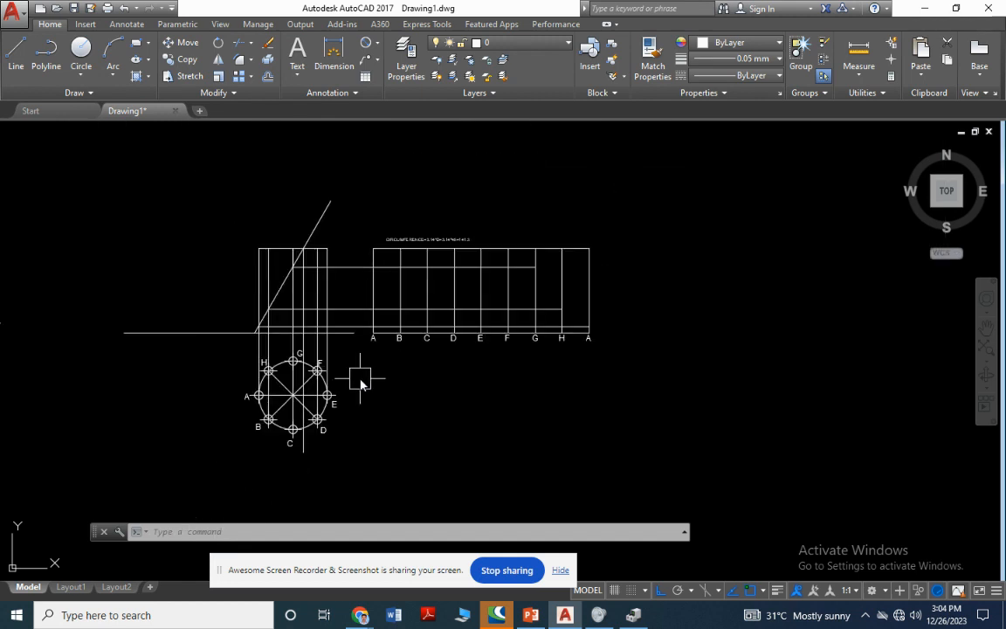
{"action": "scroll", "coordinate": [420, 325], "scroll_direction": "up", "scroll_amount": 2}
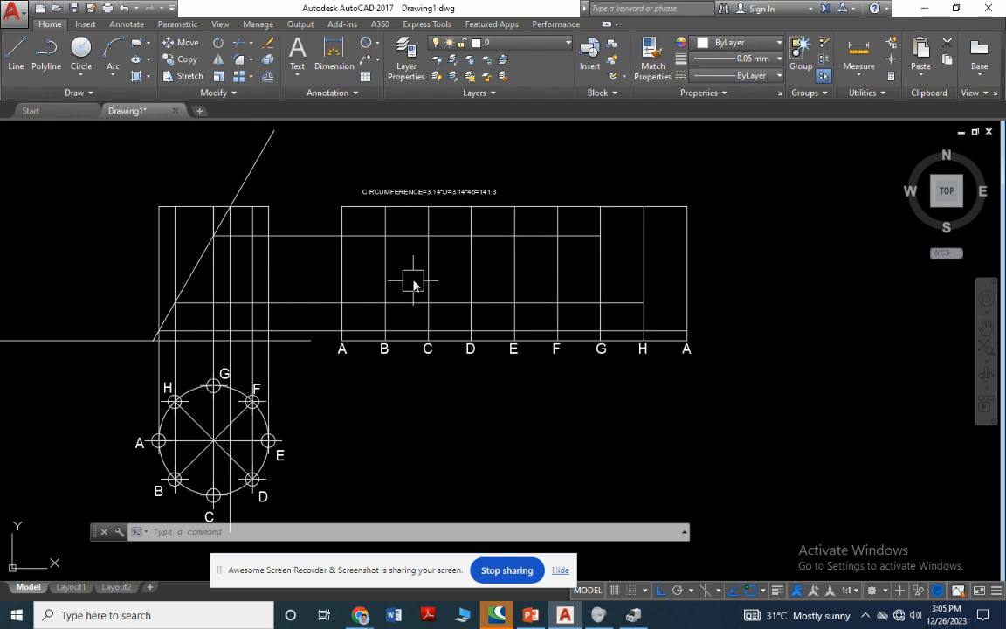
Delete the upper horizontal line's segment between the development's lines C and G, and the horizontal line reaching line H.
{"action": "scroll", "coordinate": [448, 199], "scroll_direction": "up", "scroll_amount": 2}
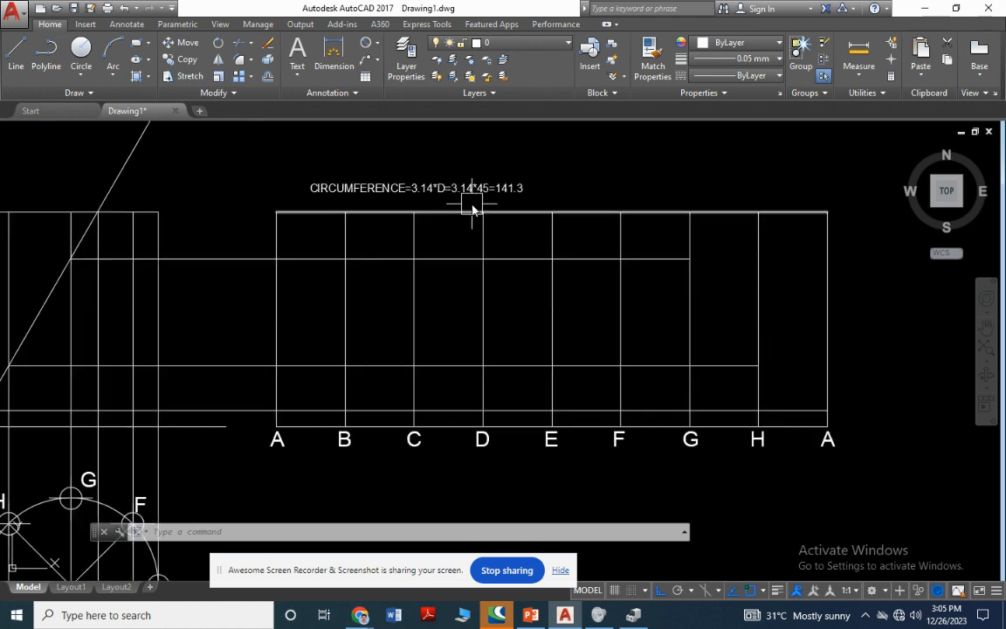
{"action": "scroll", "coordinate": [470, 205], "scroll_direction": "down", "scroll_amount": 2}
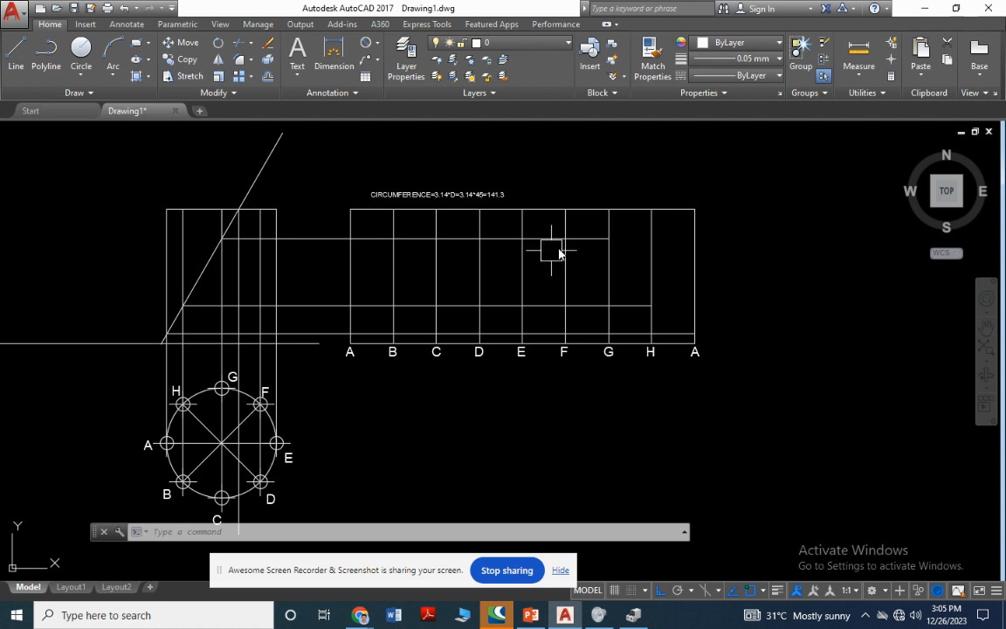
{"action": "left_click", "coordinate": [583, 240]}
{"action": "key", "text": "Delete"}
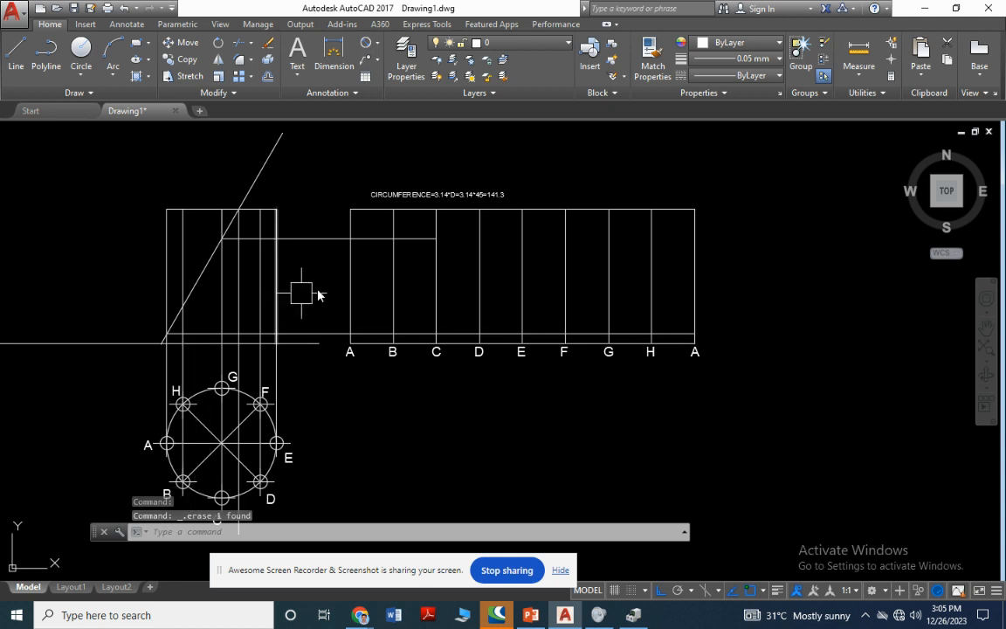
Draw a horizontal line from the cutting line's intersection with the front view's B–H projection line to the development's line H.
{"action": "left_click", "coordinate": [16, 53]}
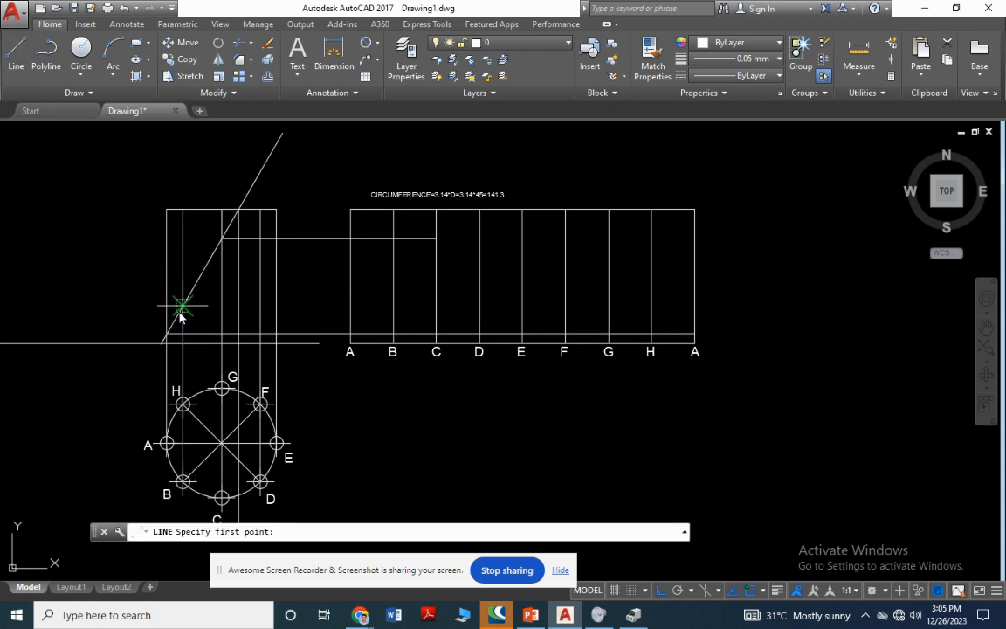
{"action": "left_click", "coordinate": [182, 307]}
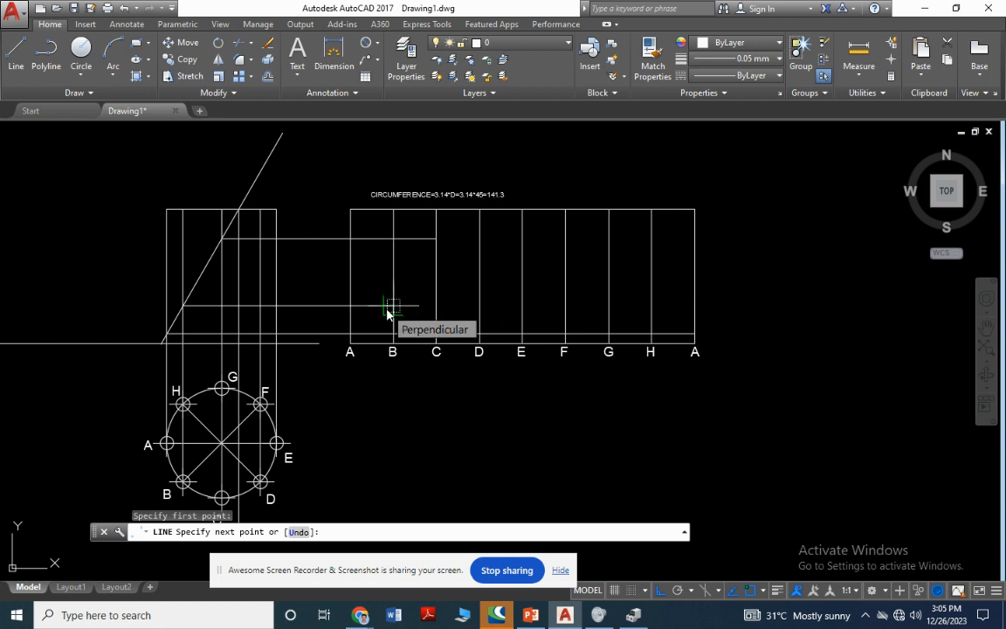
{"action": "left_click", "coordinate": [650, 310]}
{"action": "key", "text": "Escape"}
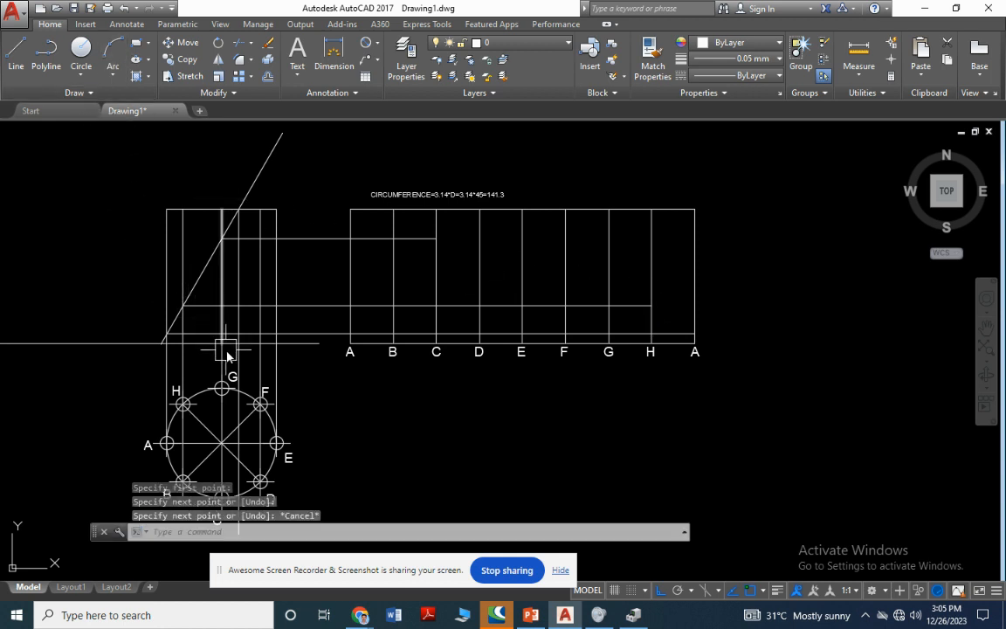
Extend the upper horizontal projection line from the development's line C to line G.
{"action": "left_click", "coordinate": [16, 52]}
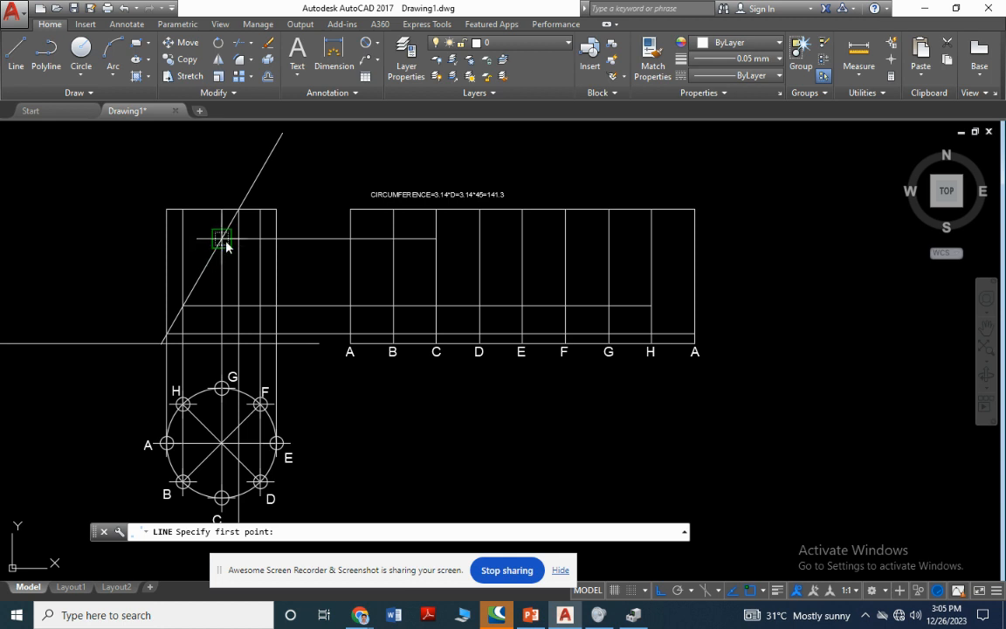
{"action": "left_click", "coordinate": [437, 241]}
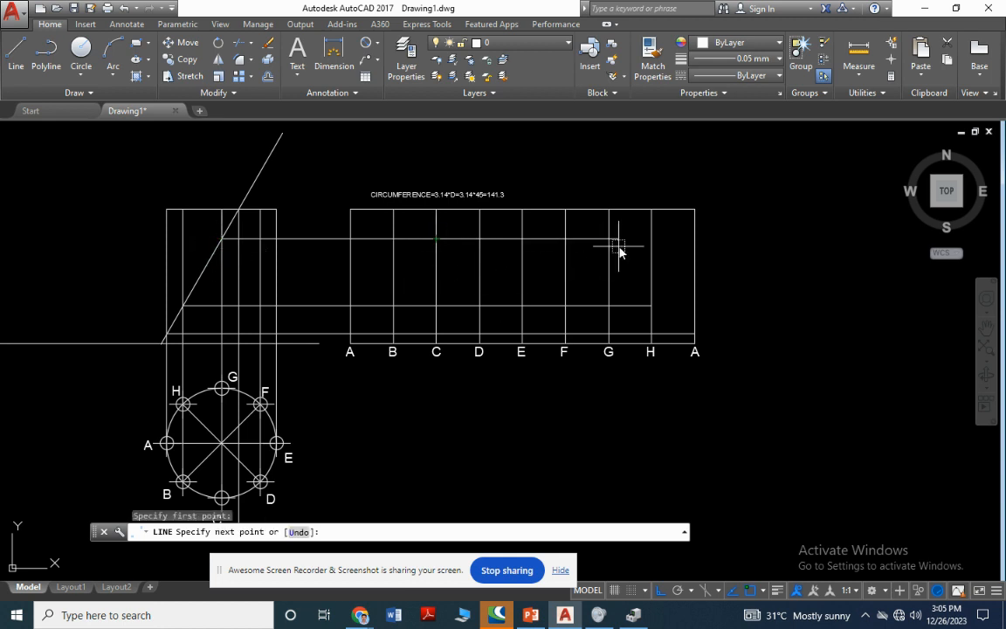
{"action": "left_click", "coordinate": [609, 241]}
{"action": "key", "text": "Escape"}
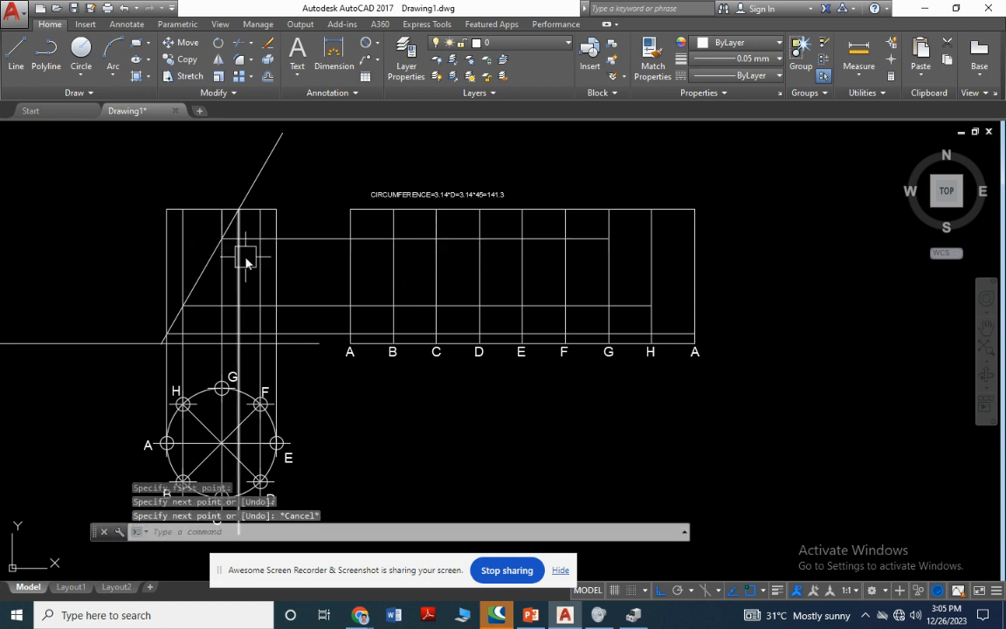
Examine where the vertical line from the cut crosses the top view circle and how those crossings relate to the development.
{"action": "scroll", "coordinate": [236, 263], "scroll_direction": "down", "scroll_amount": 2}
{"action": "scroll", "coordinate": [240, 416], "scroll_direction": "up", "scroll_amount": 2}
{"action": "middle_click_drag", "start_coordinate": [314, 368], "coordinate": [299, 448]}
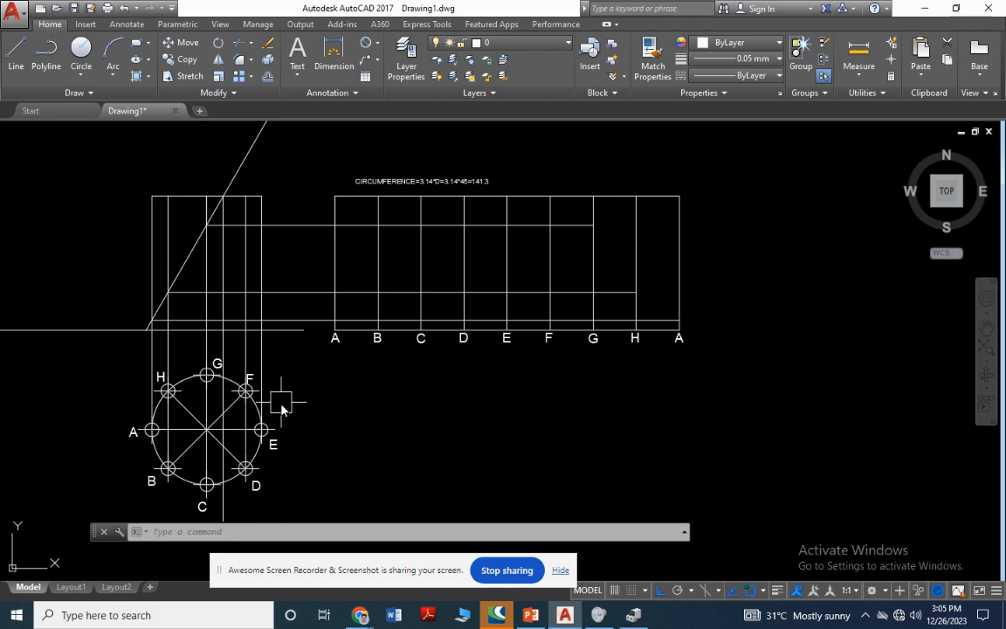
{"action": "scroll", "coordinate": [231, 456], "scroll_direction": "up", "scroll_amount": 4}
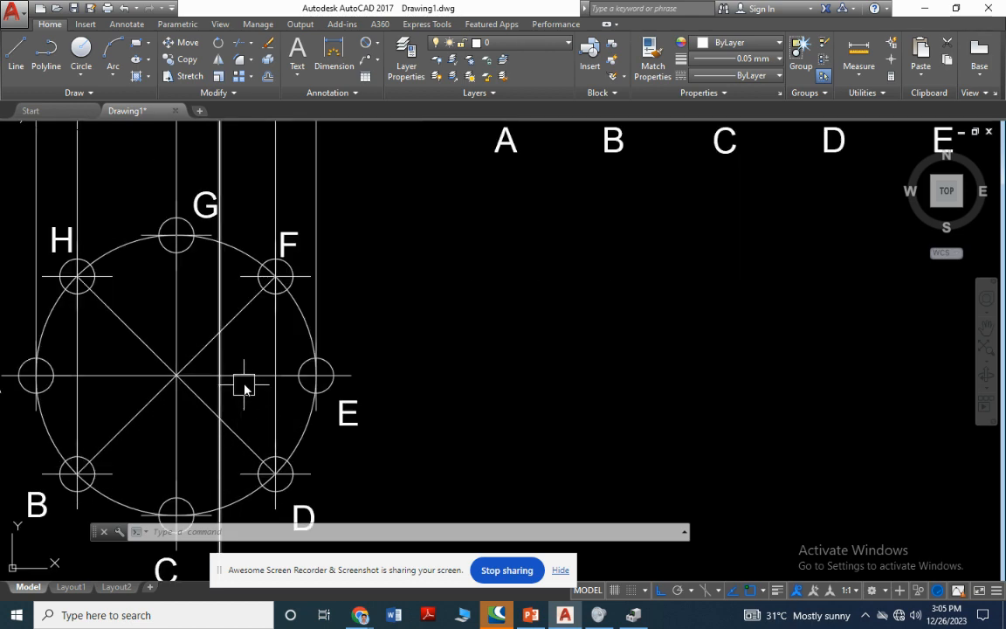
{"action": "scroll", "coordinate": [254, 367], "scroll_direction": "down", "scroll_amount": 4}
{"action": "scroll", "coordinate": [250, 421], "scroll_direction": "up", "scroll_amount": 4}
{"action": "scroll", "coordinate": [245, 416], "scroll_direction": "down", "scroll_amount": 4}
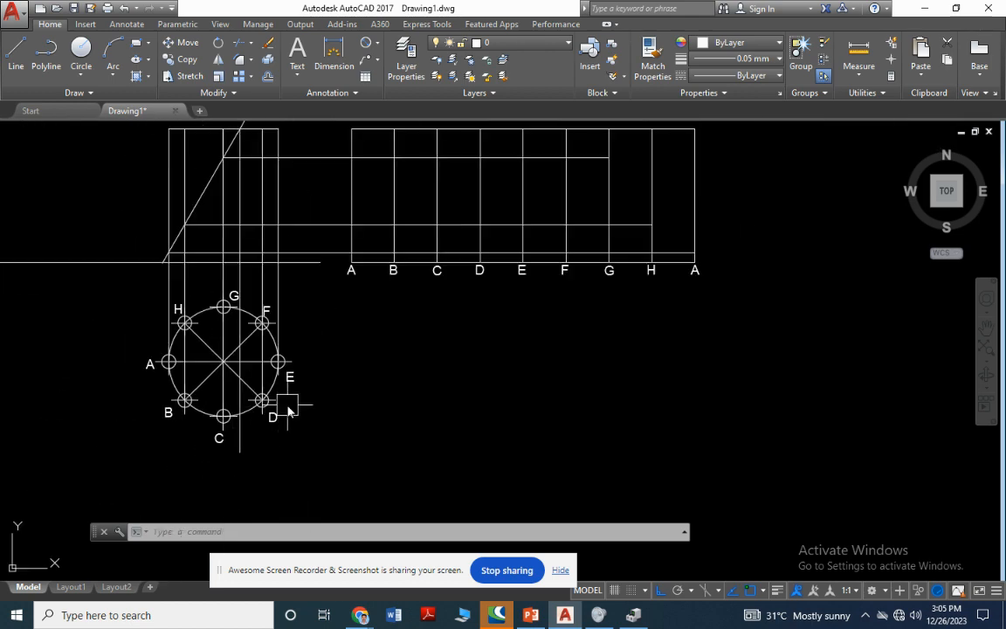
{"action": "middle_click_drag", "start_coordinate": [287, 405], "coordinate": [284, 455]}
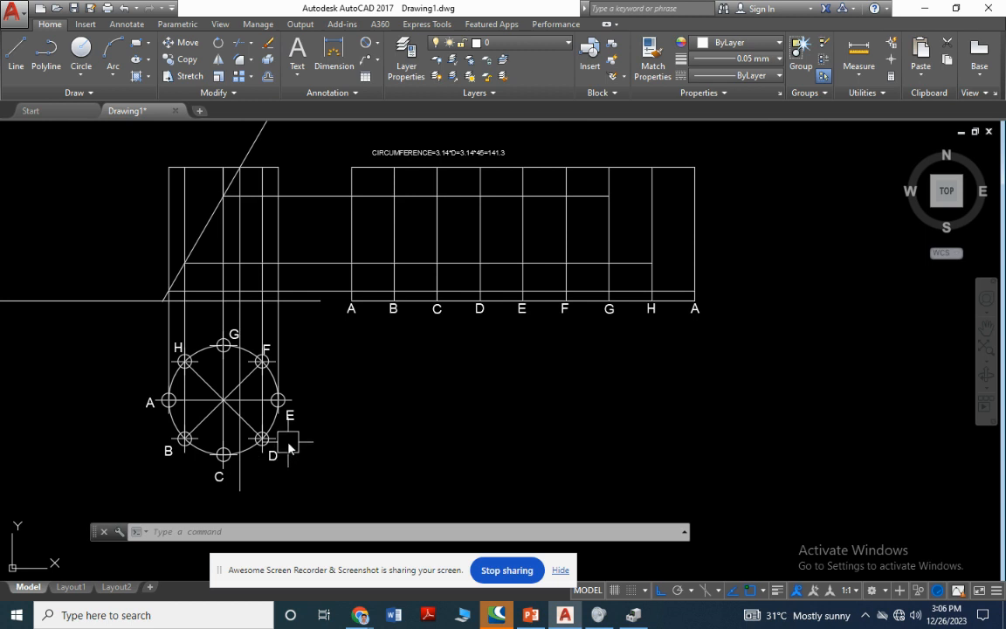
{"action": "scroll", "coordinate": [286, 412], "scroll_direction": "up", "scroll_amount": 4}
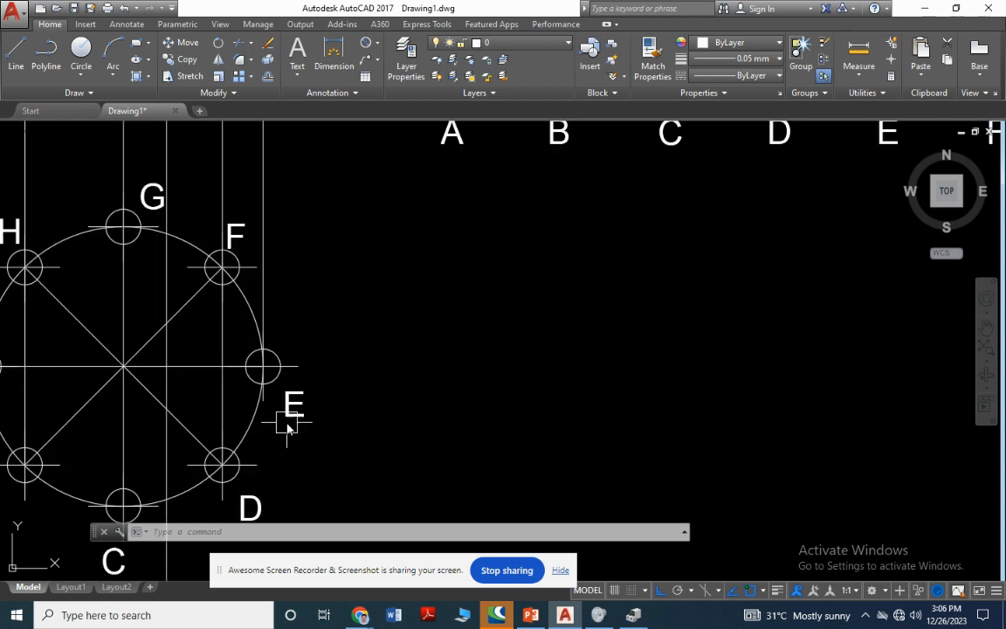
{"action": "scroll", "coordinate": [301, 393], "scroll_direction": "down", "scroll_amount": 4}
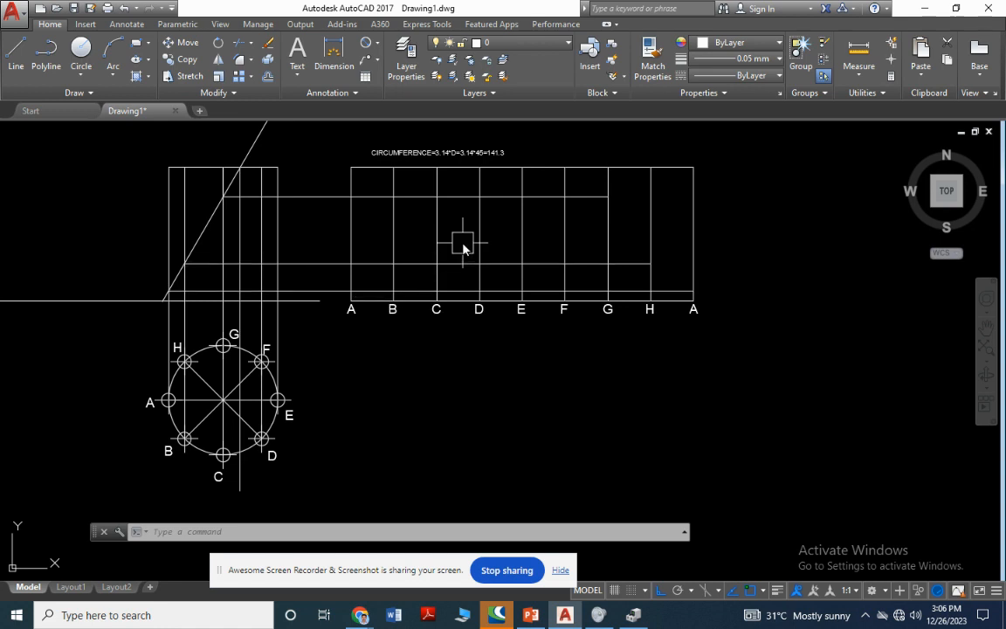
{"action": "scroll", "coordinate": [246, 432], "scroll_direction": "up", "scroll_amount": 2}
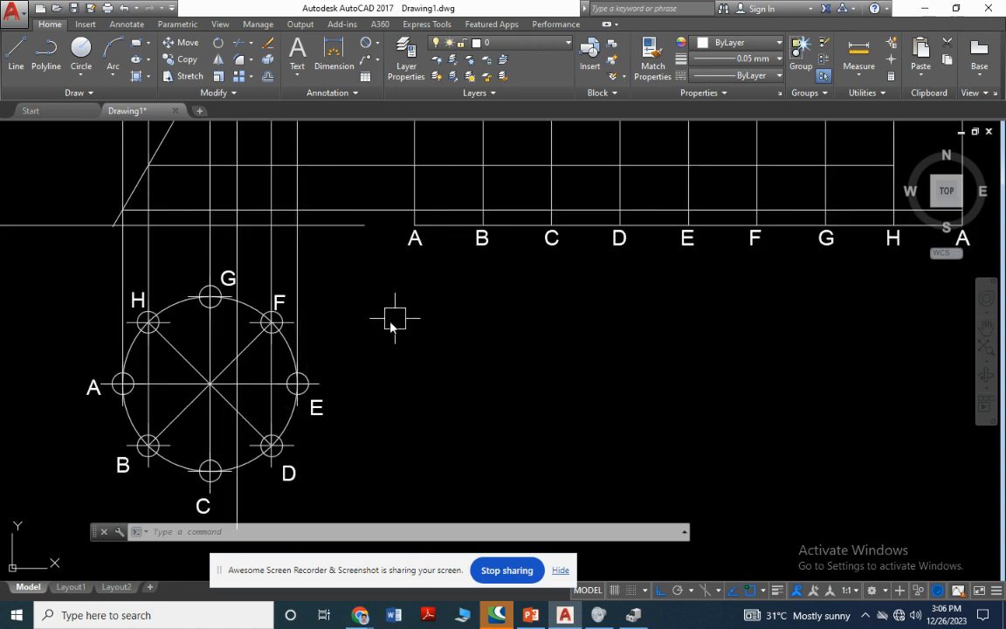
{"action": "scroll", "coordinate": [372, 352], "scroll_direction": "down", "scroll_amount": 2}
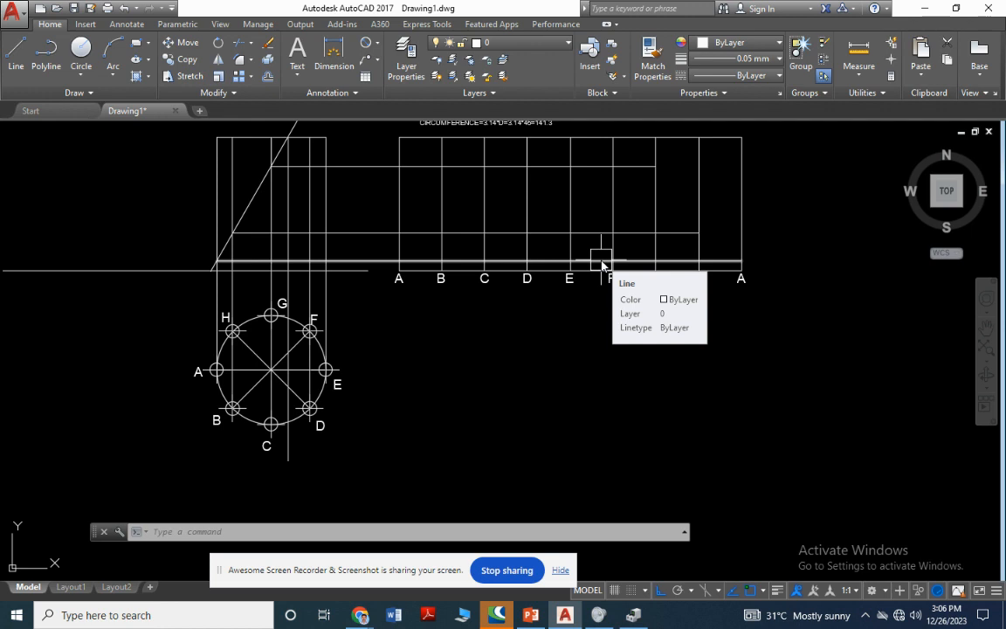
Add an aligned dimension from point C to the vertical line's crossing with the top view circle between C and D.
{"action": "scroll", "coordinate": [312, 437], "scroll_direction": "up", "scroll_amount": 2}
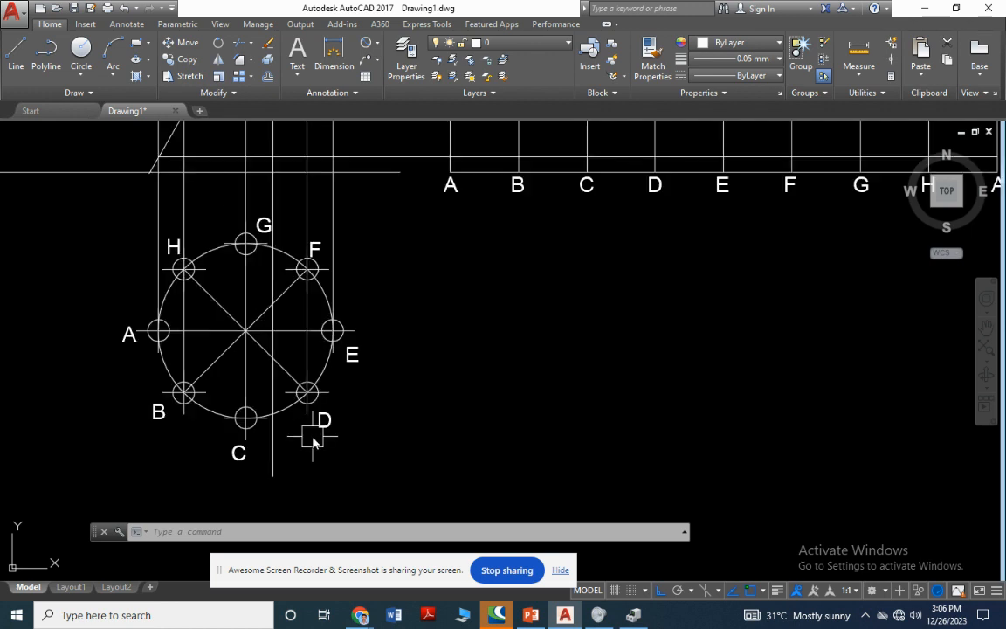
{"action": "left_click", "coordinate": [378, 45]}
{"action": "left_click", "coordinate": [400, 91]}
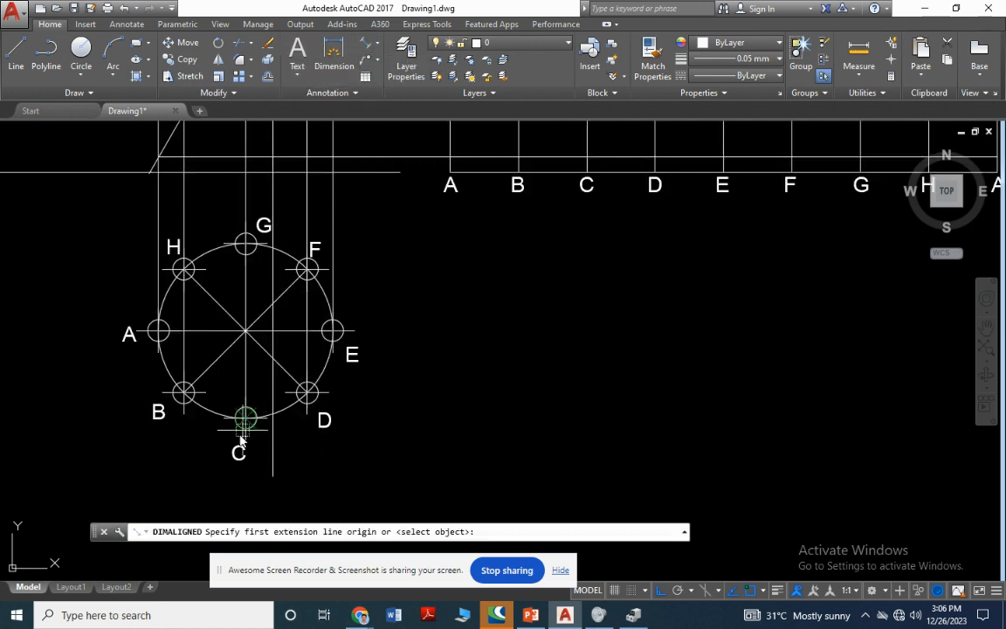
{"action": "scroll", "coordinate": [249, 424], "scroll_direction": "up", "scroll_amount": 6}
{"action": "left_click", "coordinate": [294, 259]}
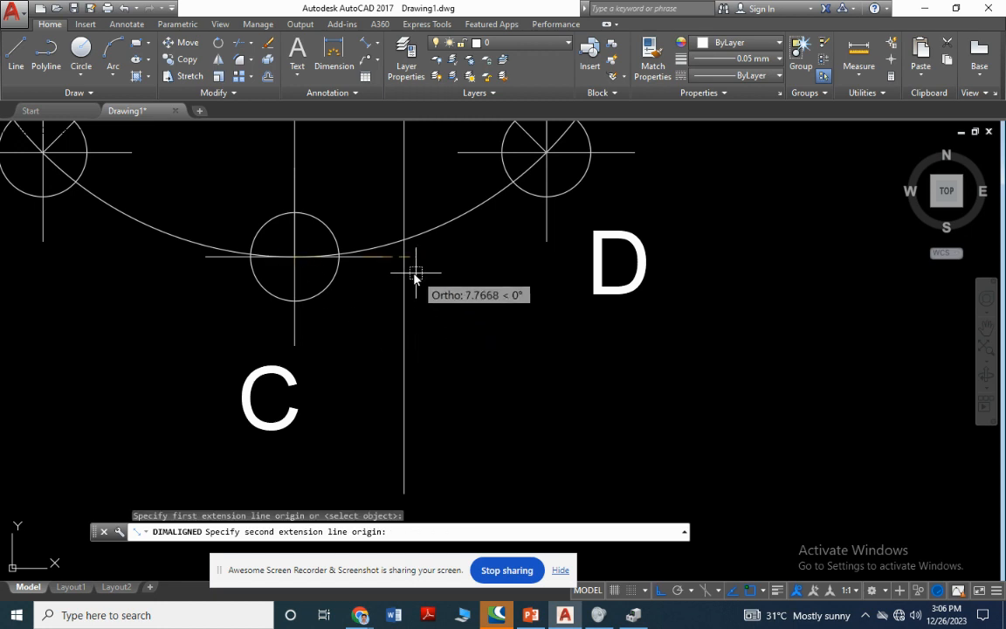
{"action": "left_click", "coordinate": [334, 51]}
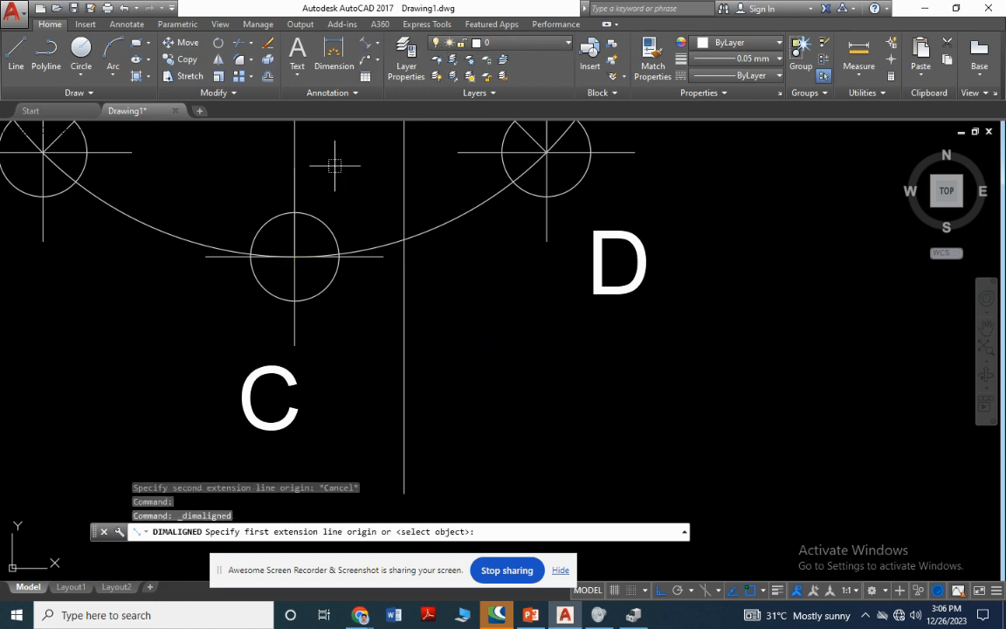
{"action": "left_click", "coordinate": [298, 264]}
{"action": "left_click", "coordinate": [404, 242]}
{"action": "left_click", "coordinate": [411, 332]}
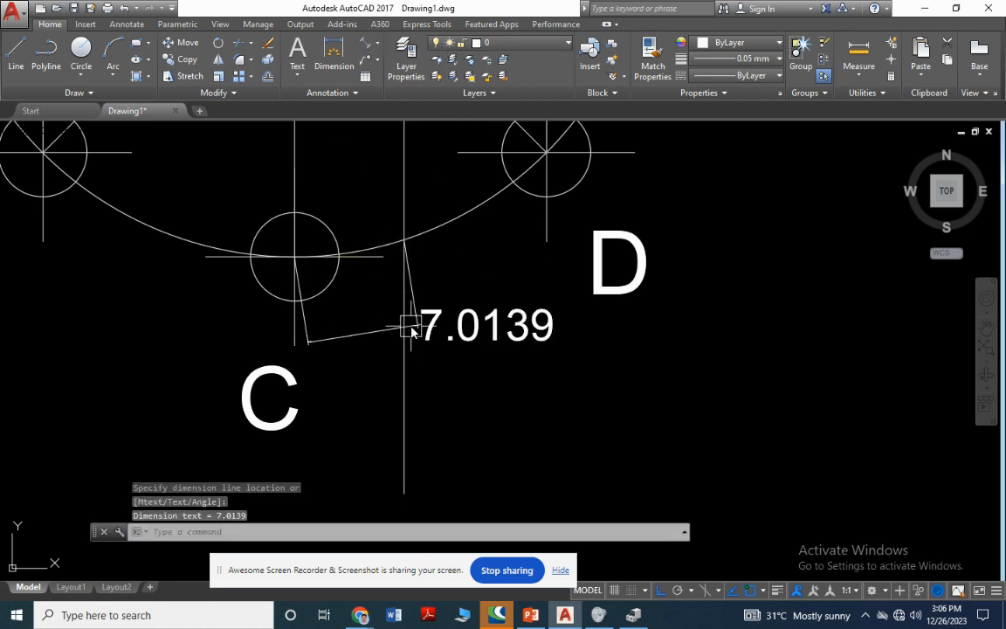
From the top of the development's line C, draw a 7.01 mm line toward D and a vertical line upward from its end.
{"action": "scroll", "coordinate": [393, 406], "scroll_direction": "down", "scroll_amount": 8}
{"action": "scroll", "coordinate": [611, 218], "scroll_direction": "up", "scroll_amount": 5}
{"action": "scroll", "coordinate": [492, 216], "scroll_direction": "up", "scroll_amount": 2}
{"action": "scroll", "coordinate": [491, 217], "scroll_direction": "down", "scroll_amount": 4}
{"action": "scroll", "coordinate": [308, 202], "scroll_direction": "up", "scroll_amount": 4}
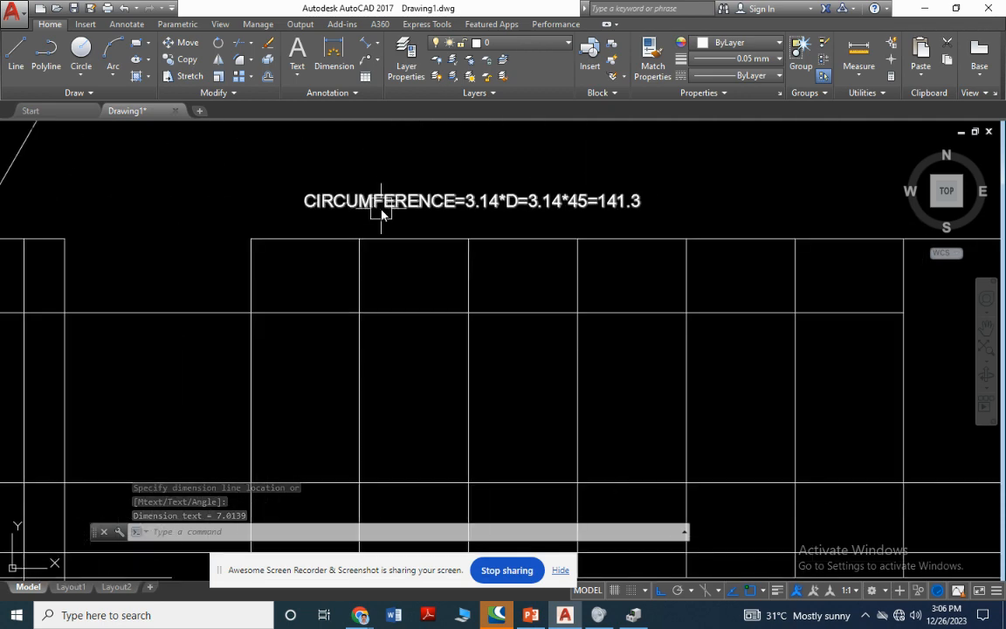
{"action": "type", "text": "L"}
{"action": "key", "text": "Return"}
{"action": "left_click", "coordinate": [469, 238]}
{"action": "type", "text": "7"}
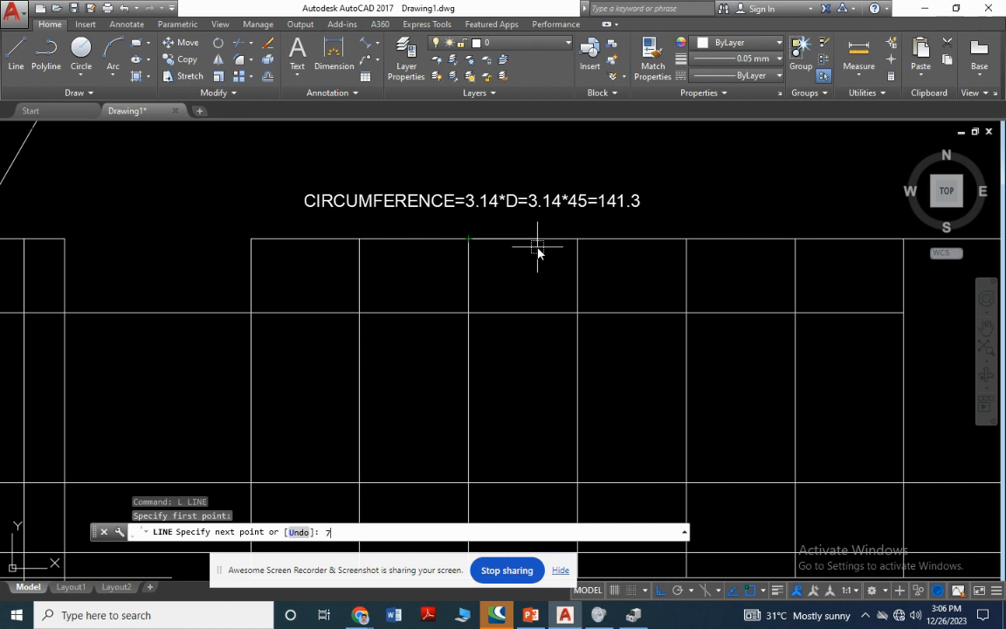
{"action": "type", "text": ".01"}
{"action": "key", "text": "Return"}
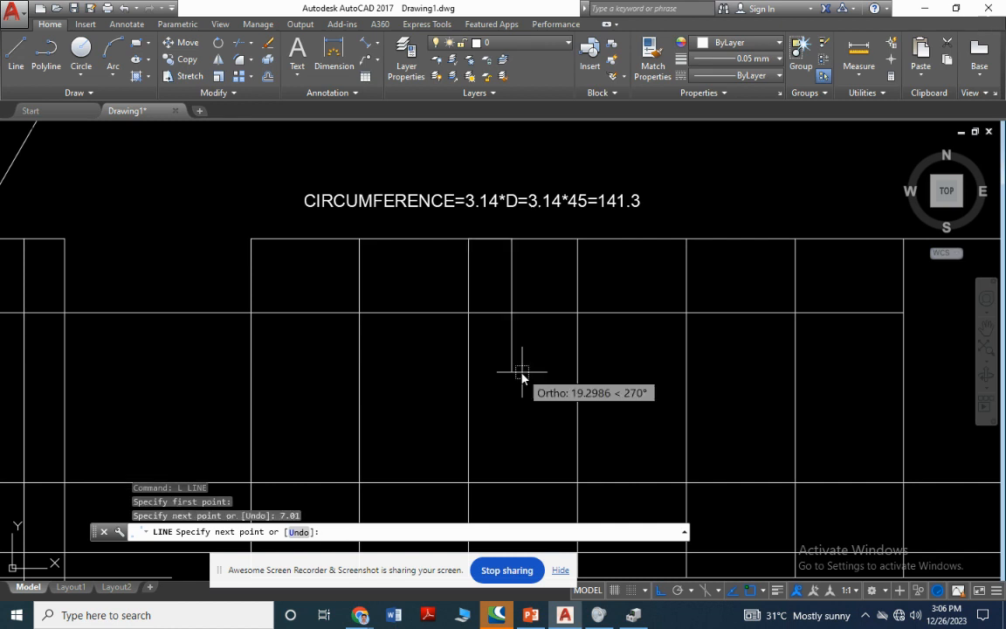
{"action": "left_click", "coordinate": [524, 177]}
{"action": "key", "text": "Escape"}
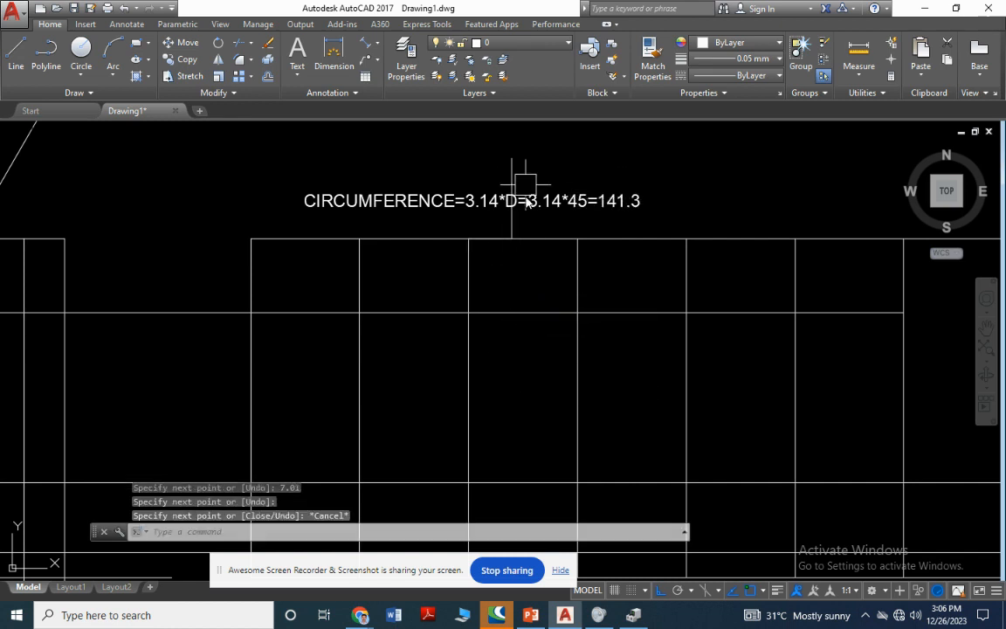
Examine the vertical line's crossings with the top view circle between C and D and between F and G against the development.
{"action": "scroll", "coordinate": [442, 265], "scroll_direction": "down", "scroll_amount": 4}
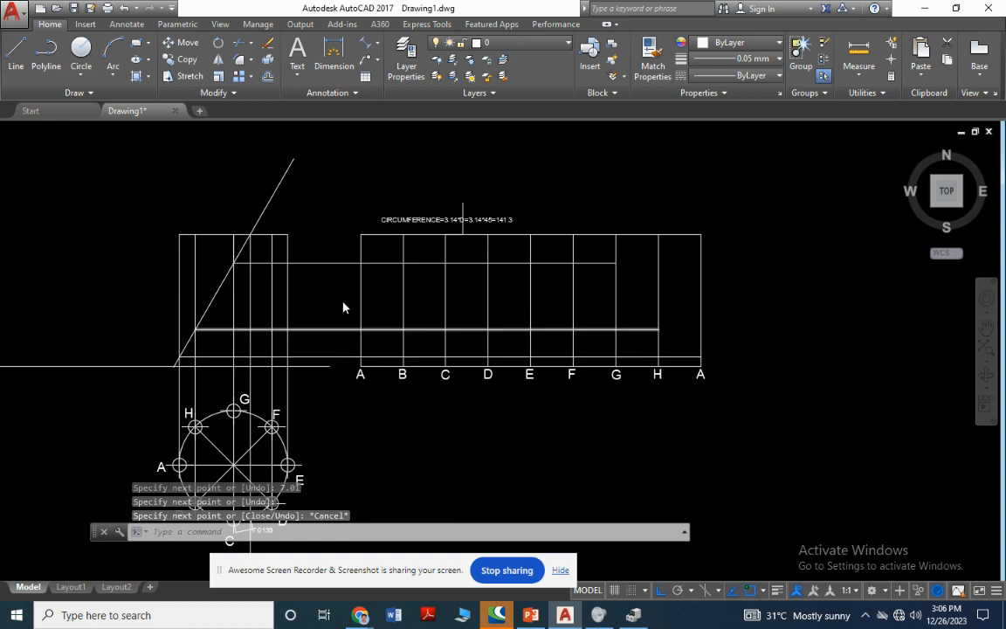
{"action": "scroll", "coordinate": [343, 303], "scroll_direction": "down", "scroll_amount": 3}
{"action": "scroll", "coordinate": [328, 358], "scroll_direction": "up", "scroll_amount": 5}
{"action": "scroll", "coordinate": [340, 350], "scroll_direction": "up", "scroll_amount": 2}
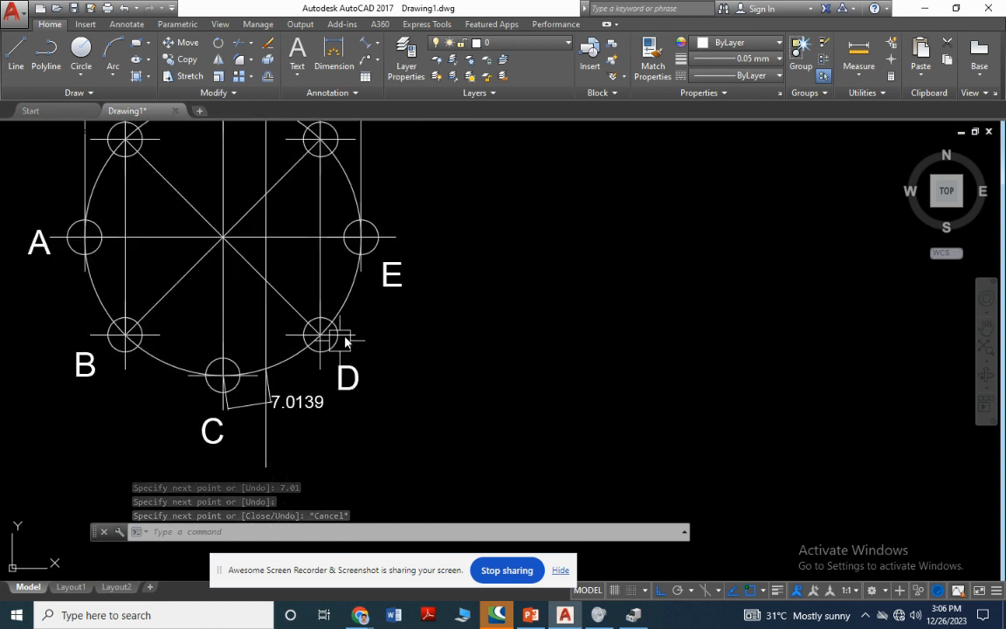
{"action": "scroll", "coordinate": [321, 330], "scroll_direction": "down", "scroll_amount": 2}
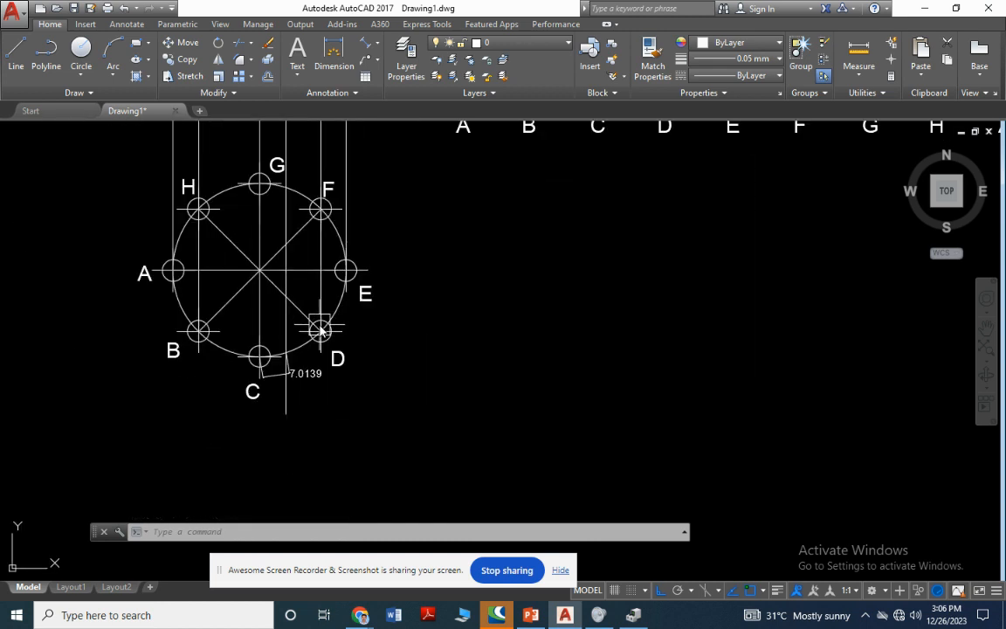
{"action": "scroll", "coordinate": [355, 328], "scroll_direction": "down", "scroll_amount": 3}
{"action": "scroll", "coordinate": [364, 319], "scroll_direction": "up", "scroll_amount": 3}
{"action": "scroll", "coordinate": [359, 328], "scroll_direction": "down", "scroll_amount": 3}
{"action": "scroll", "coordinate": [449, 242], "scroll_direction": "up", "scroll_amount": 2}
{"action": "scroll", "coordinate": [449, 243], "scroll_direction": "up", "scroll_amount": 2}
{"action": "scroll", "coordinate": [310, 204], "scroll_direction": "up", "scroll_amount": 2}
{"action": "scroll", "coordinate": [316, 221], "scroll_direction": "down", "scroll_amount": 3}
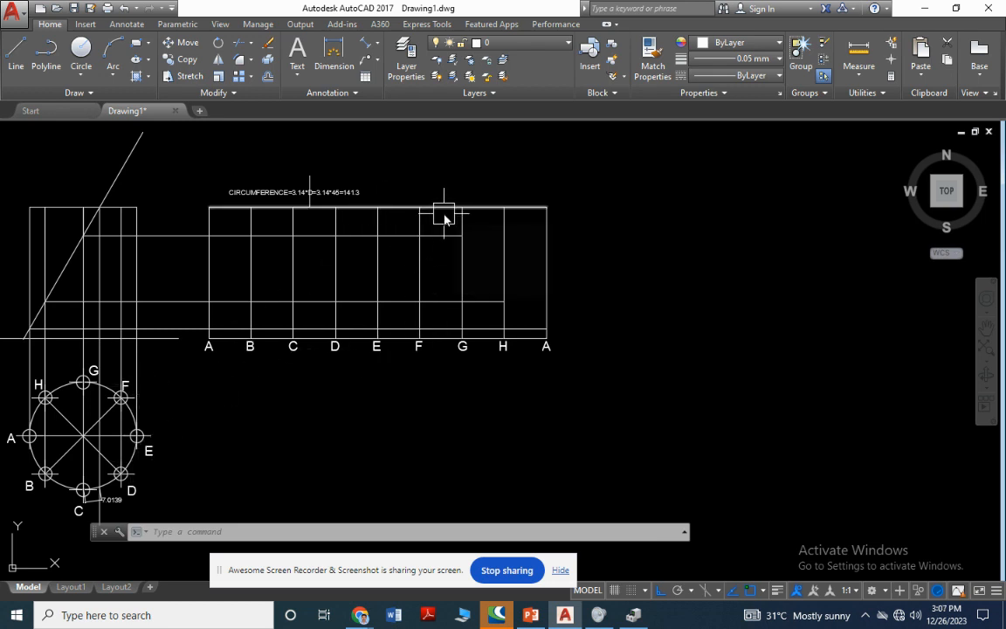
Add an aligned dimension from point F to the vertical line's crossing with the top view circle between F and G.
{"action": "scroll", "coordinate": [116, 408], "scroll_direction": "up", "scroll_amount": 3}
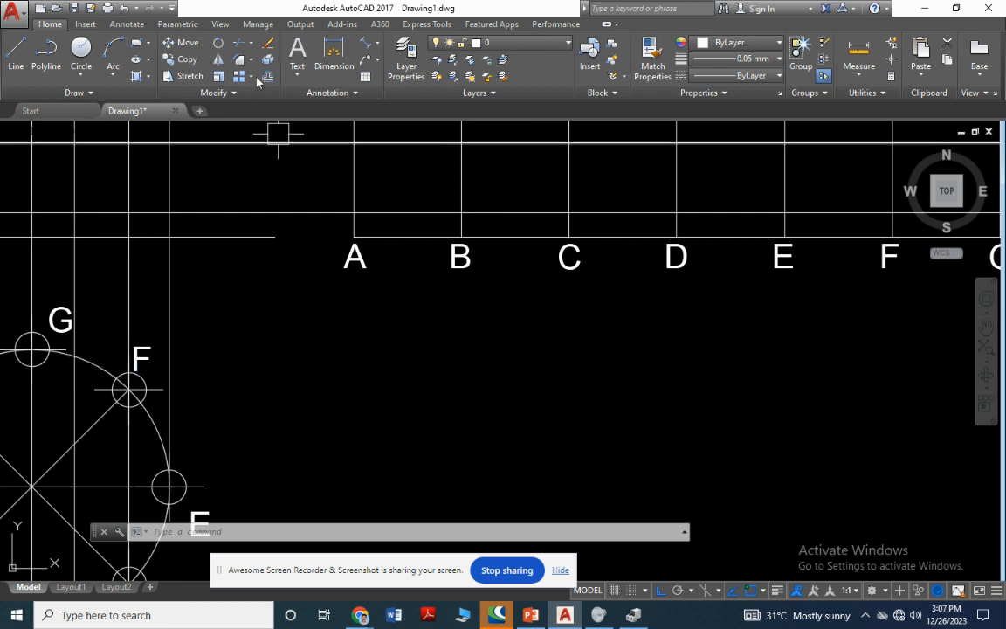
{"action": "left_click", "coordinate": [364, 44]}
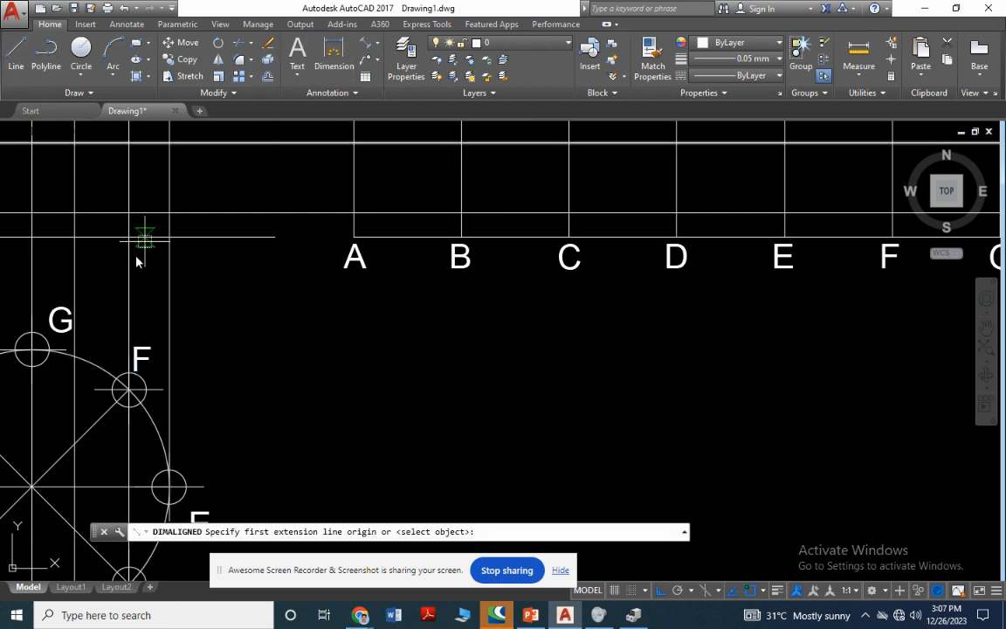
{"action": "left_click", "coordinate": [133, 393]}
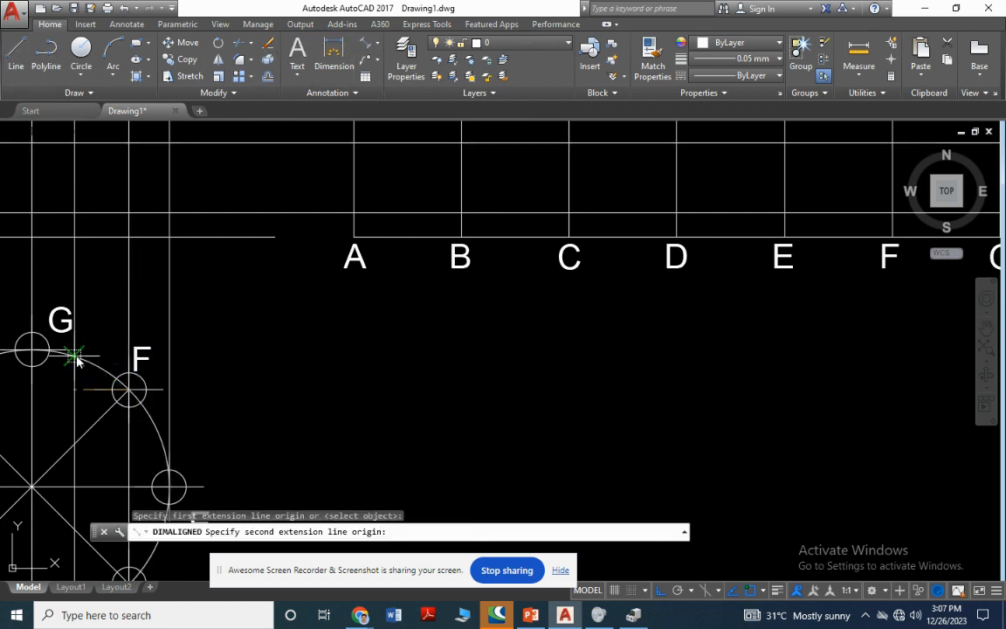
{"action": "left_click", "coordinate": [76, 354]}
{"action": "left_click", "coordinate": [121, 306]}
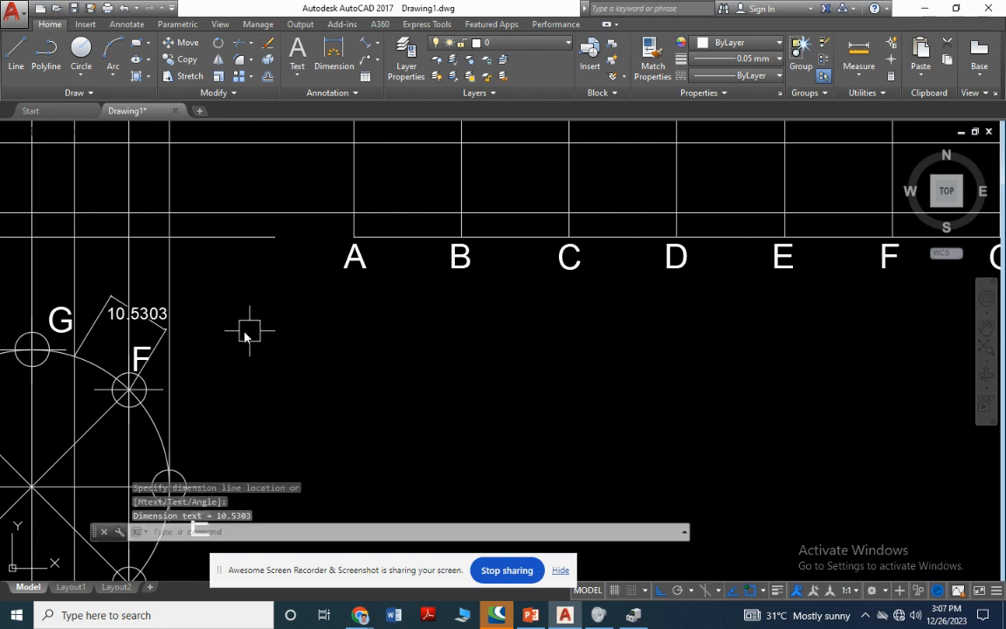
From the top of the development's line F, draw a 10.53 mm line toward G and a vertical line upward from its end.
{"action": "scroll", "coordinate": [199, 343], "scroll_direction": "down", "scroll_amount": 5}
{"action": "scroll", "coordinate": [192, 350], "scroll_direction": "up", "scroll_amount": 1}
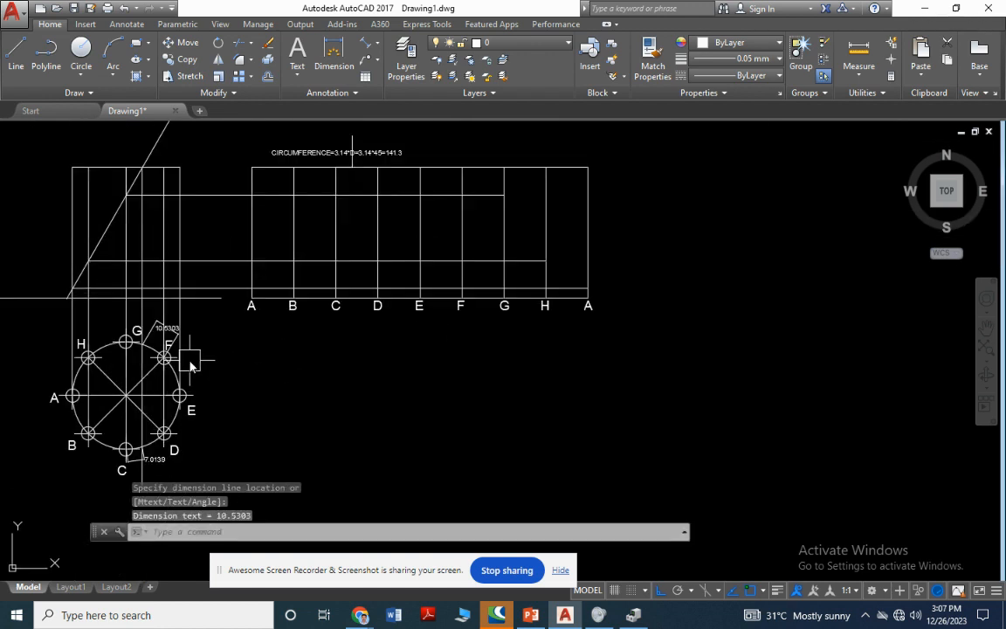
{"action": "scroll", "coordinate": [512, 153], "scroll_direction": "up", "scroll_amount": 4}
{"action": "scroll", "coordinate": [454, 171], "scroll_direction": "down", "scroll_amount": 2}
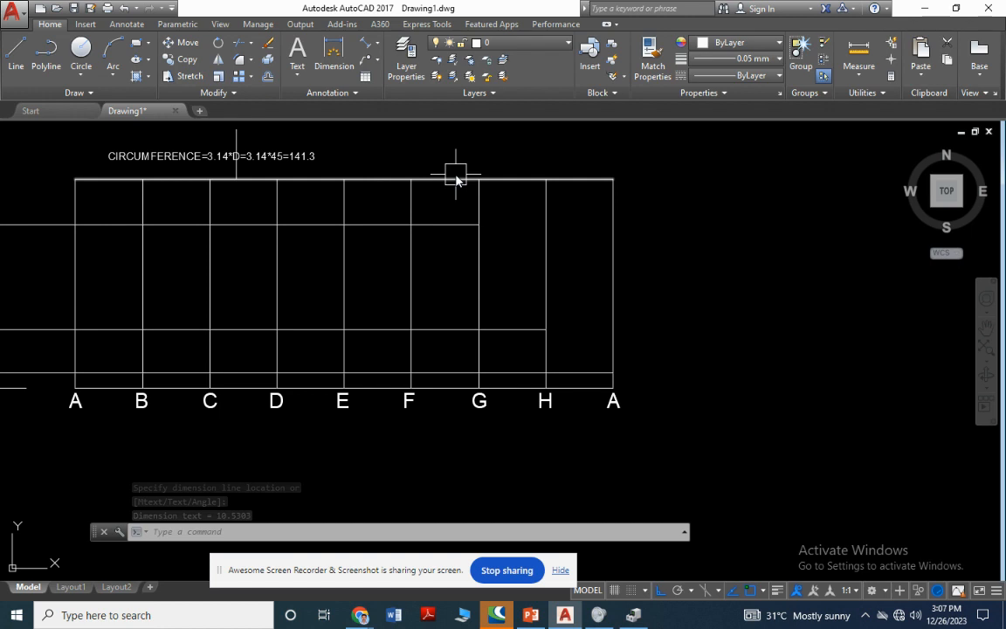
{"action": "scroll", "coordinate": [456, 178], "scroll_direction": "down", "scroll_amount": 2}
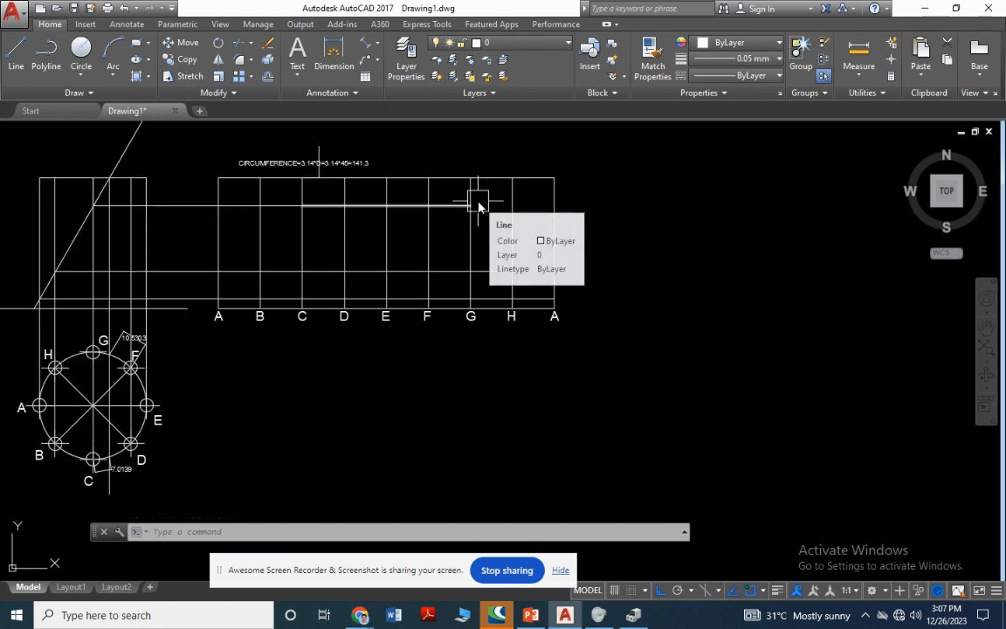
{"action": "left_click", "coordinate": [16, 55]}
{"action": "scroll", "coordinate": [480, 206], "scroll_direction": "up", "scroll_amount": 4}
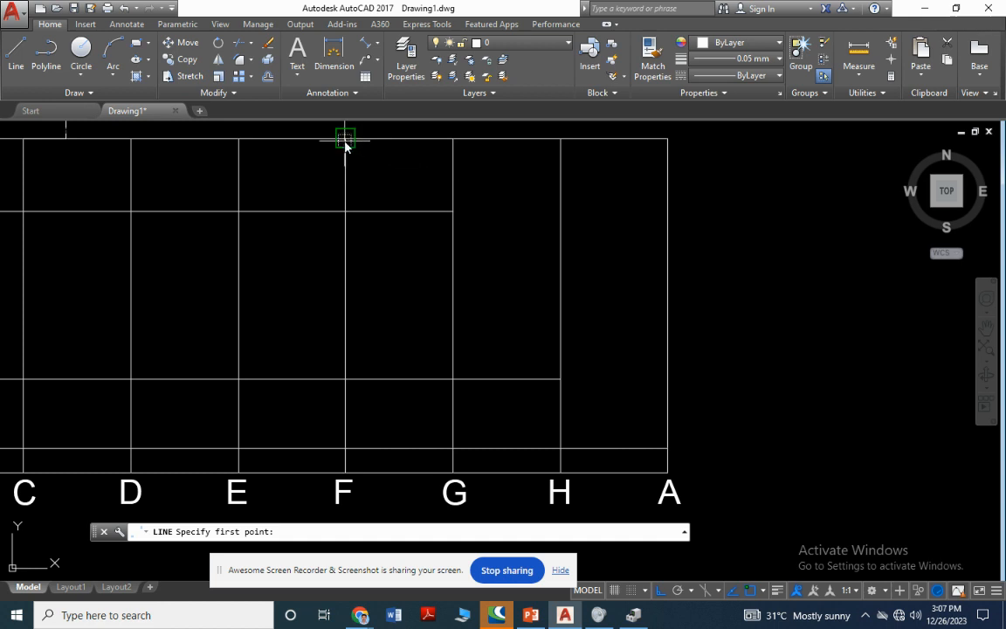
{"action": "left_click", "coordinate": [345, 145]}
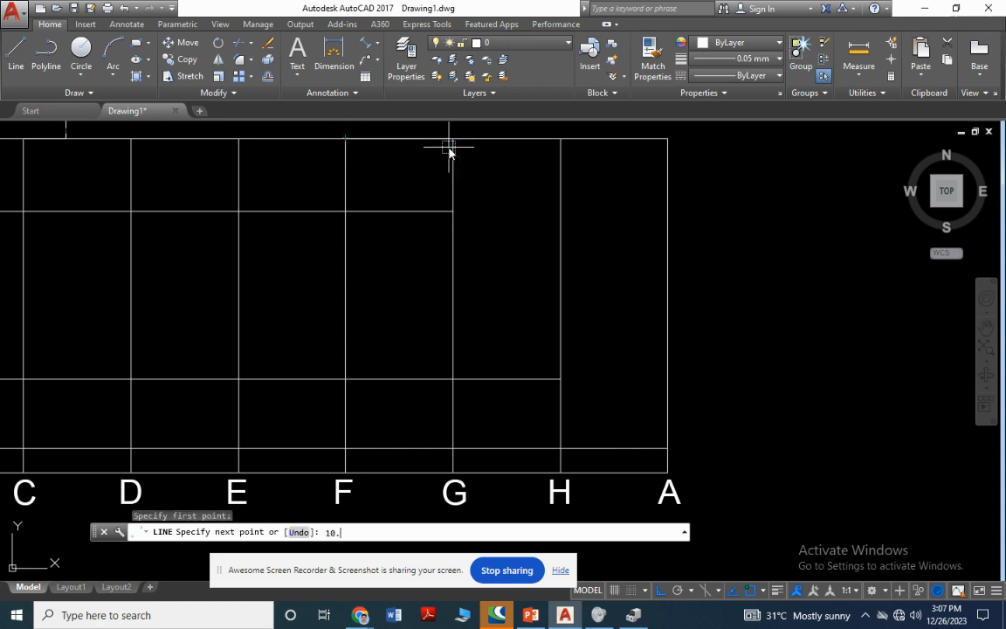
{"action": "key", "text": "Return"}
{"action": "scroll", "coordinate": [449, 152], "scroll_direction": "down", "scroll_amount": 2}
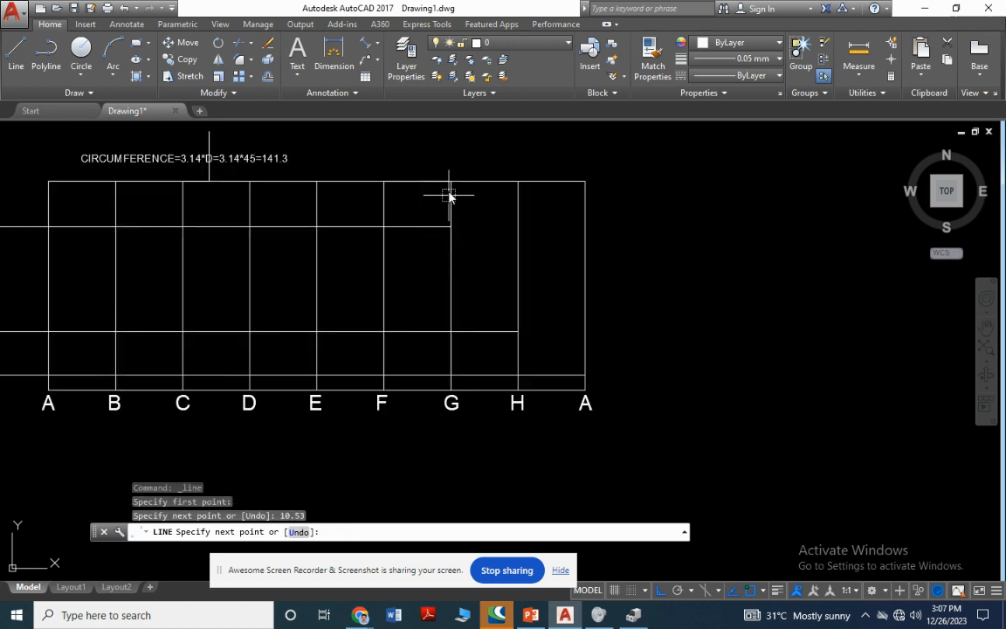
{"action": "left_click", "coordinate": [398, 142]}
{"action": "key", "text": "Escape"}
{"action": "scroll", "coordinate": [491, 300], "scroll_direction": "down", "scroll_amount": 3}
{"action": "scroll", "coordinate": [363, 315], "scroll_direction": "up", "scroll_amount": 2}
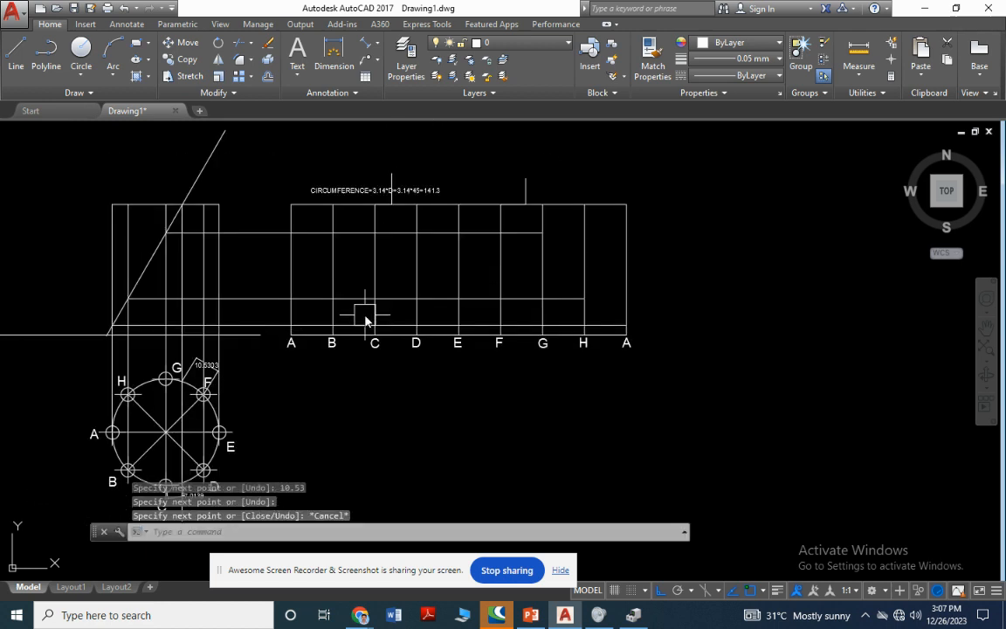
Set the current object colour to yellow and the lineweight to 0.30 mm.
{"action": "key", "text": "Escape"}
{"action": "left_click", "coordinate": [19, 67]}
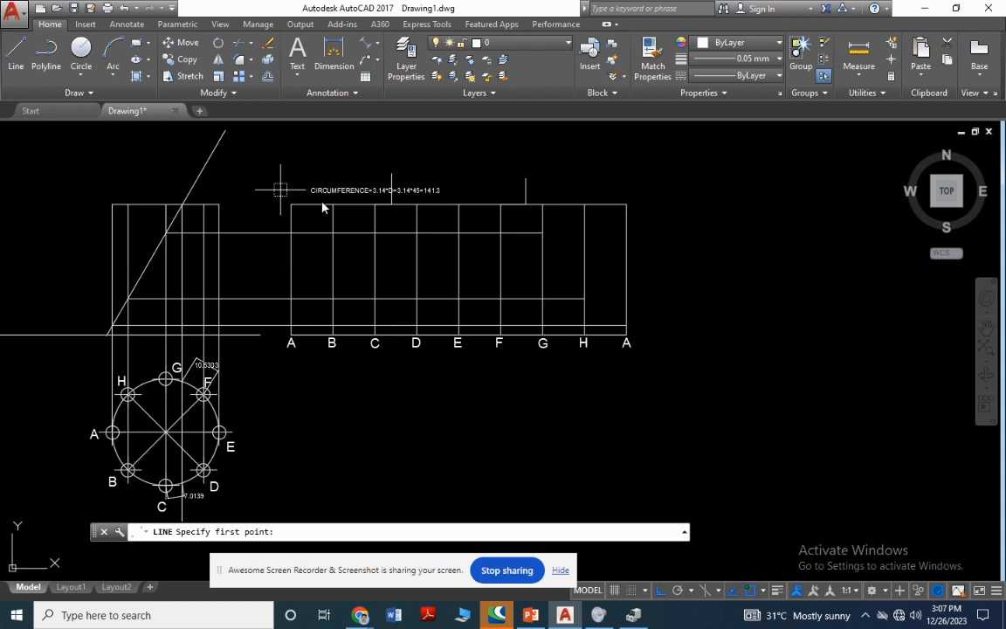
{"action": "left_click", "coordinate": [738, 42]}
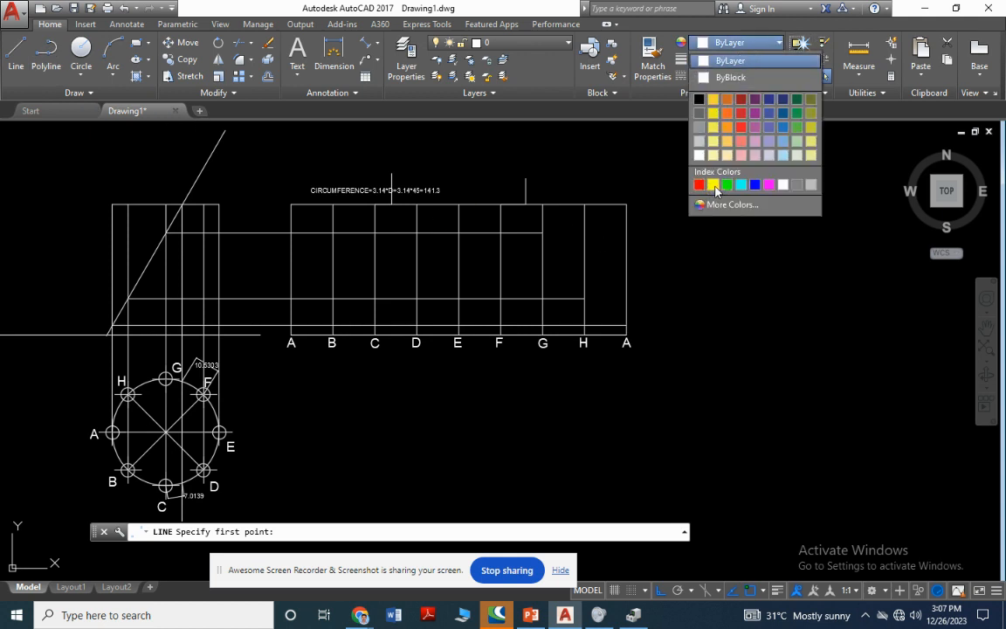
{"action": "left_click", "coordinate": [714, 186]}
{"action": "left_click", "coordinate": [742, 59]}
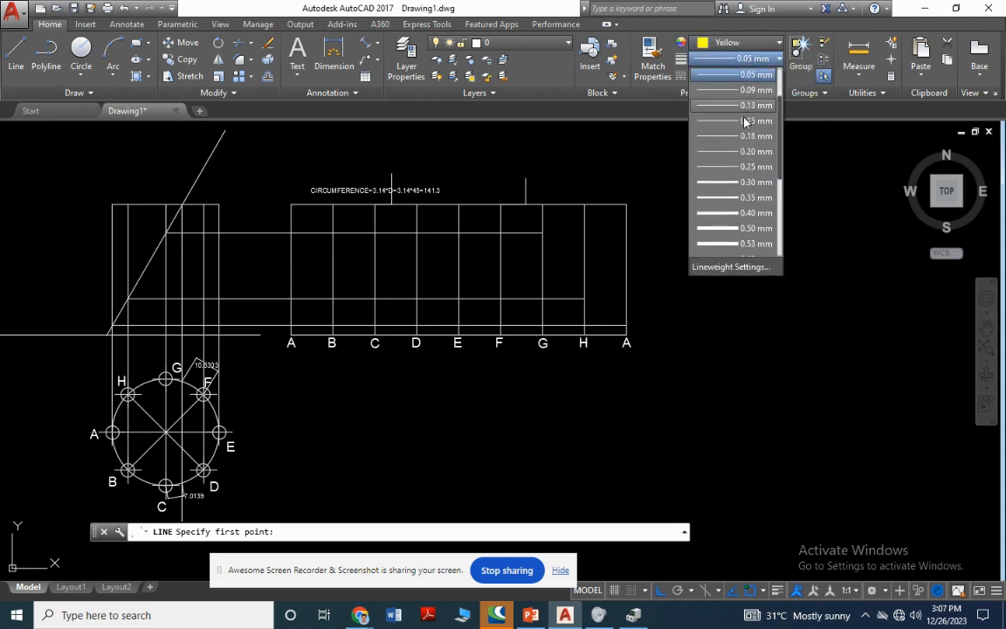
{"action": "left_click", "coordinate": [732, 183]}
{"action": "key", "text": "Escape"}
Draw the development outline from the base of the first line A up to the lowest projection line and across to the cut point on B.
{"action": "type", "text": "LINE"}
{"action": "left_click", "coordinate": [214, 368]}
{"action": "left_click", "coordinate": [437, 373]}
{"action": "type", "text": "l"}
{"action": "key", "text": "space"}
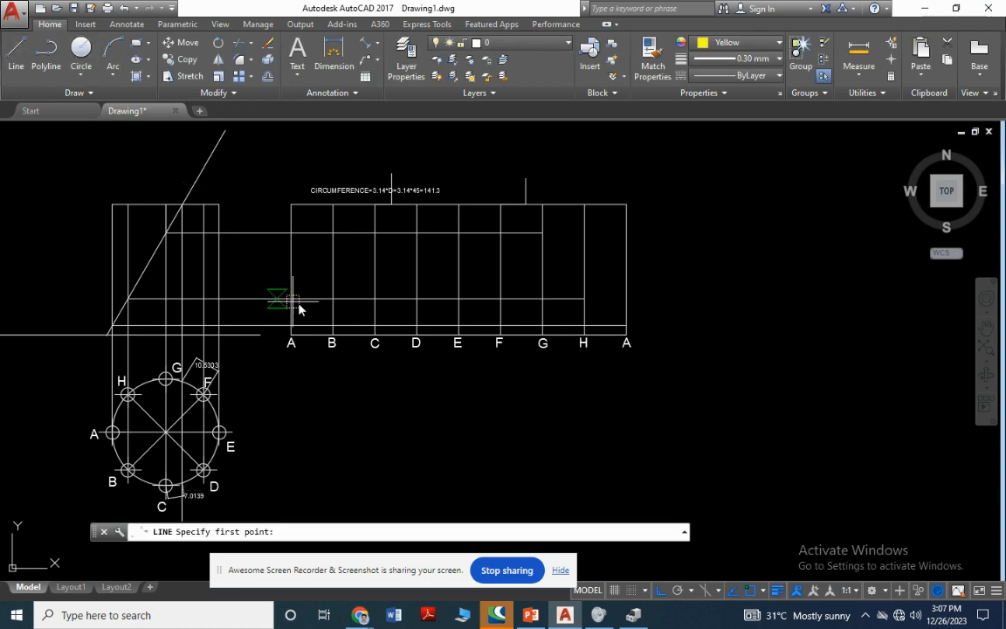
{"action": "scroll", "coordinate": [273, 301], "scroll_direction": "up", "scroll_amount": 2}
{"action": "left_click", "coordinate": [281, 337]}
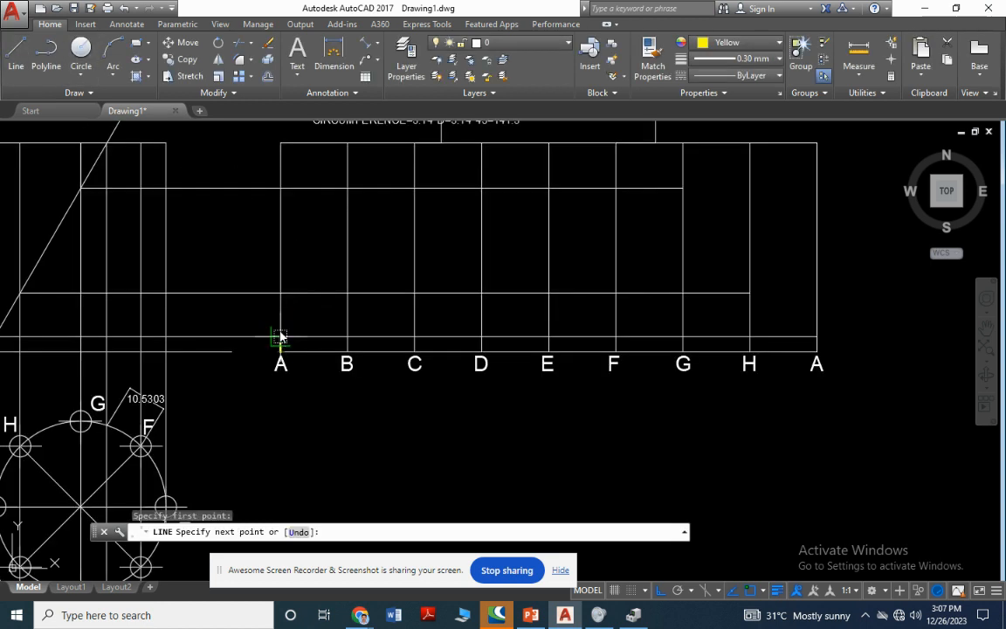
{"action": "scroll", "coordinate": [281, 332], "scroll_direction": "up", "scroll_amount": 3}
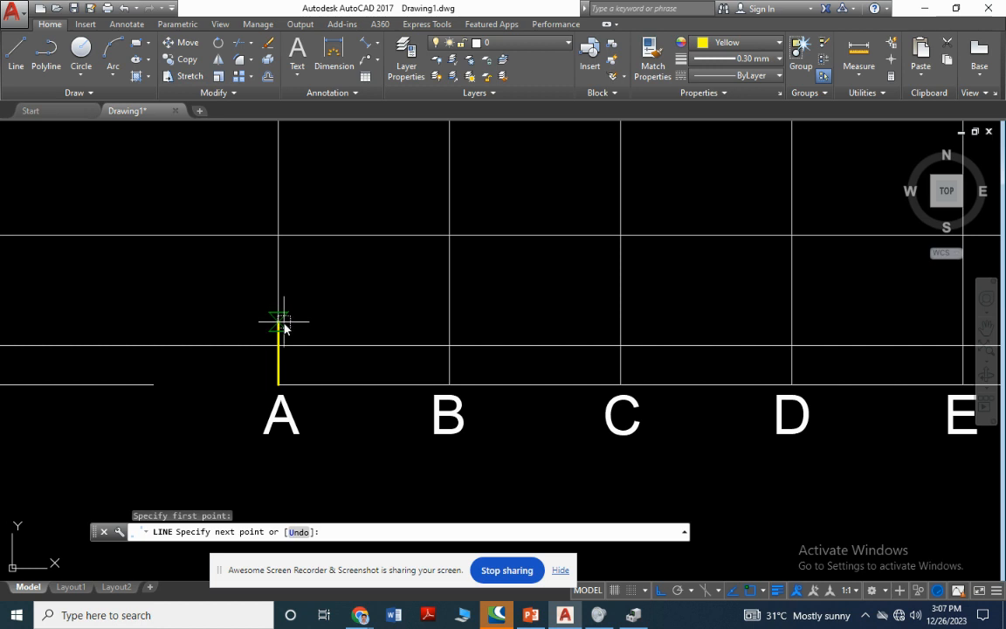
{"action": "left_click", "coordinate": [278, 344]}
{"action": "left_click", "coordinate": [450, 236]}
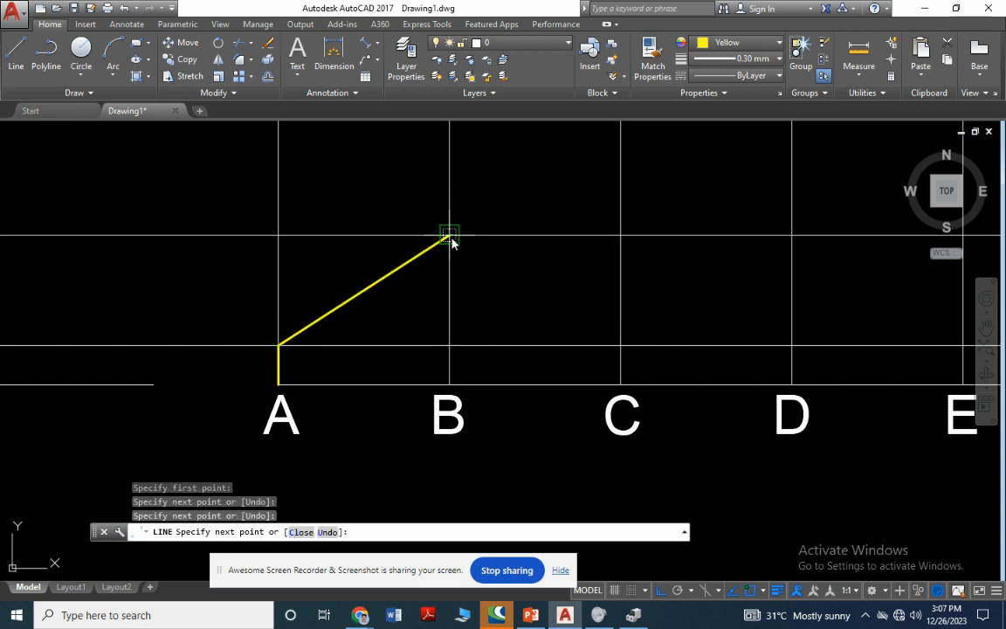
Continue the outline through the cut point on line C to the first marked point on the top edge and along to the second.
{"action": "scroll", "coordinate": [451, 242], "scroll_direction": "down", "scroll_amount": 6}
{"action": "scroll", "coordinate": [498, 279], "scroll_direction": "up", "scroll_amount": 3}
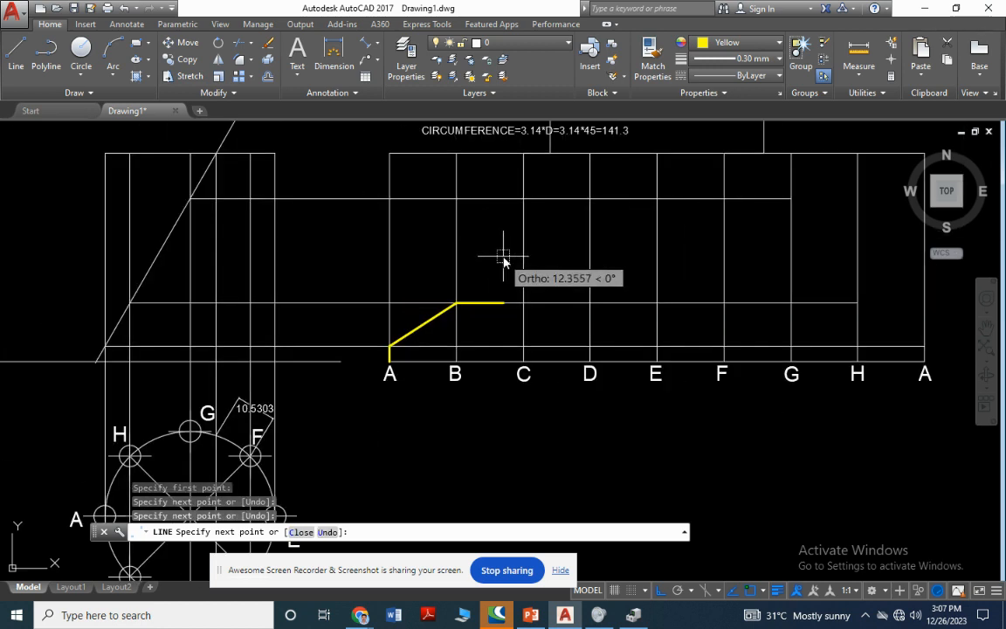
{"action": "scroll", "coordinate": [472, 225], "scroll_direction": "down", "scroll_amount": 2}
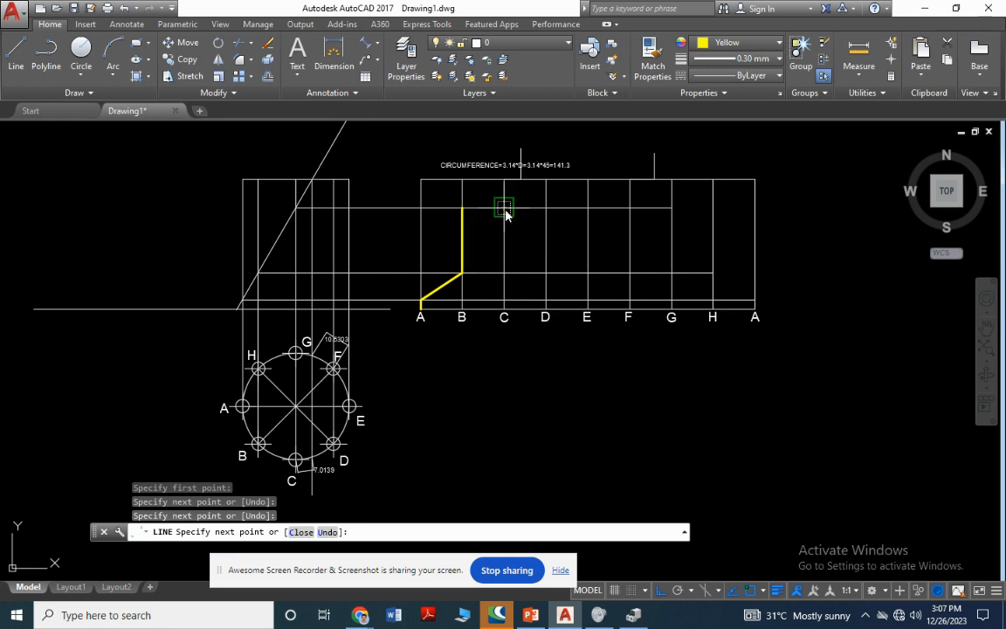
{"action": "left_click", "coordinate": [504, 210]}
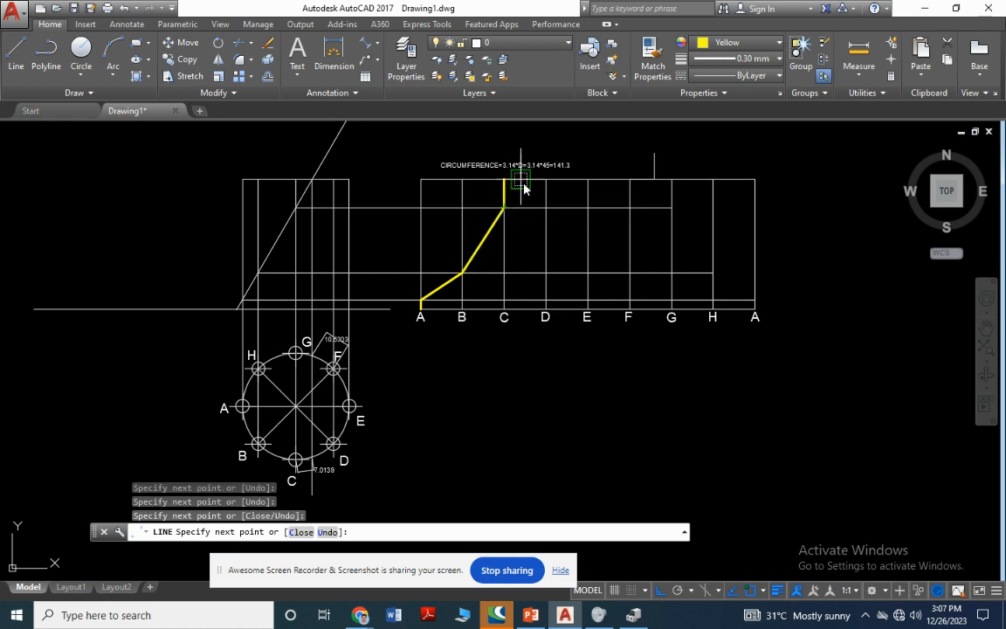
{"action": "left_click", "coordinate": [521, 180]}
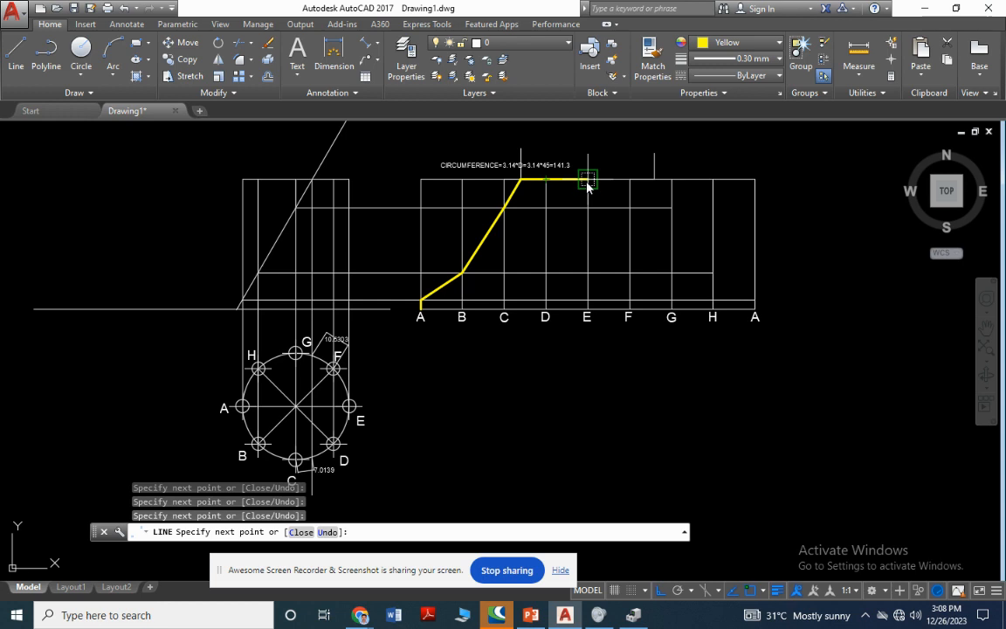
{"action": "left_click", "coordinate": [654, 179]}
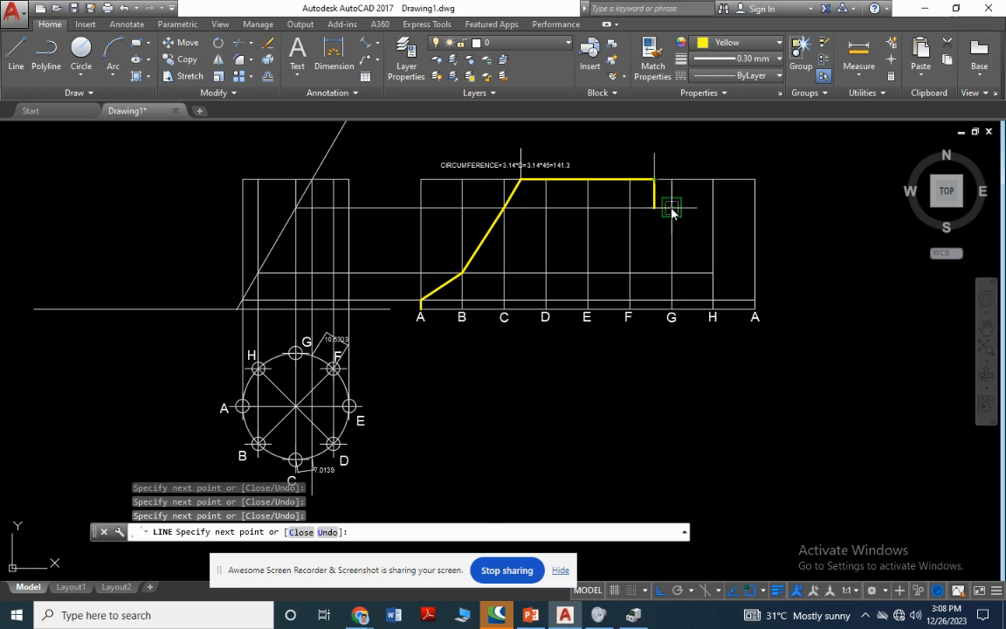
Continue the outline from the second marked top point down through the cut points on lines G and H.
{"action": "scroll", "coordinate": [671, 211], "scroll_direction": "up", "scroll_amount": 4}
{"action": "scroll", "coordinate": [640, 213], "scroll_direction": "down", "scroll_amount": 4}
{"action": "scroll", "coordinate": [622, 207], "scroll_direction": "up", "scroll_amount": 3}
{"action": "scroll", "coordinate": [626, 197], "scroll_direction": "down", "scroll_amount": 3}
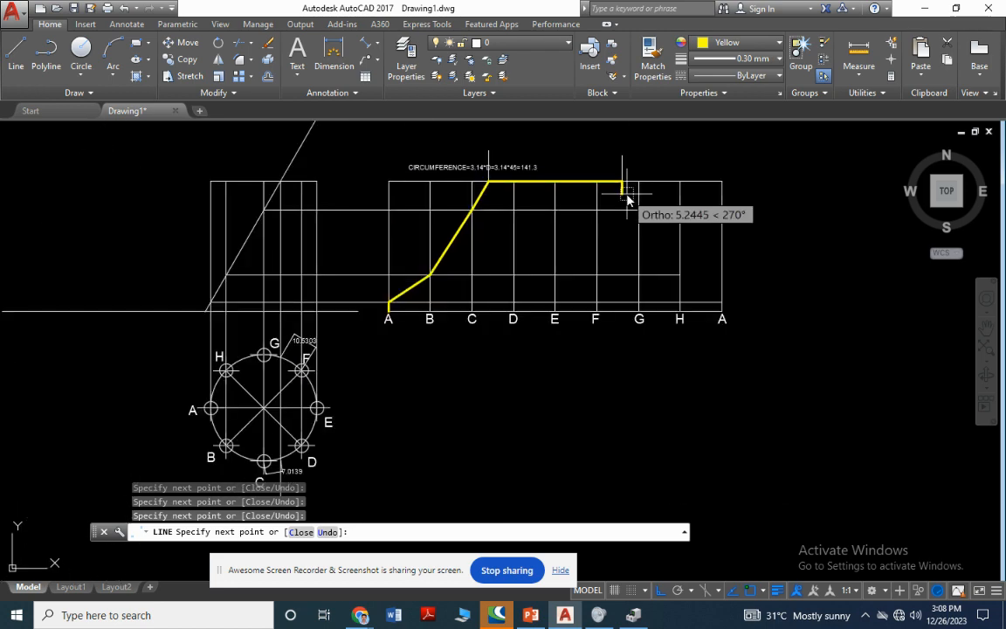
{"action": "scroll", "coordinate": [625, 197], "scroll_direction": "up", "scroll_amount": 3}
{"action": "scroll", "coordinate": [637, 206], "scroll_direction": "down", "scroll_amount": 3}
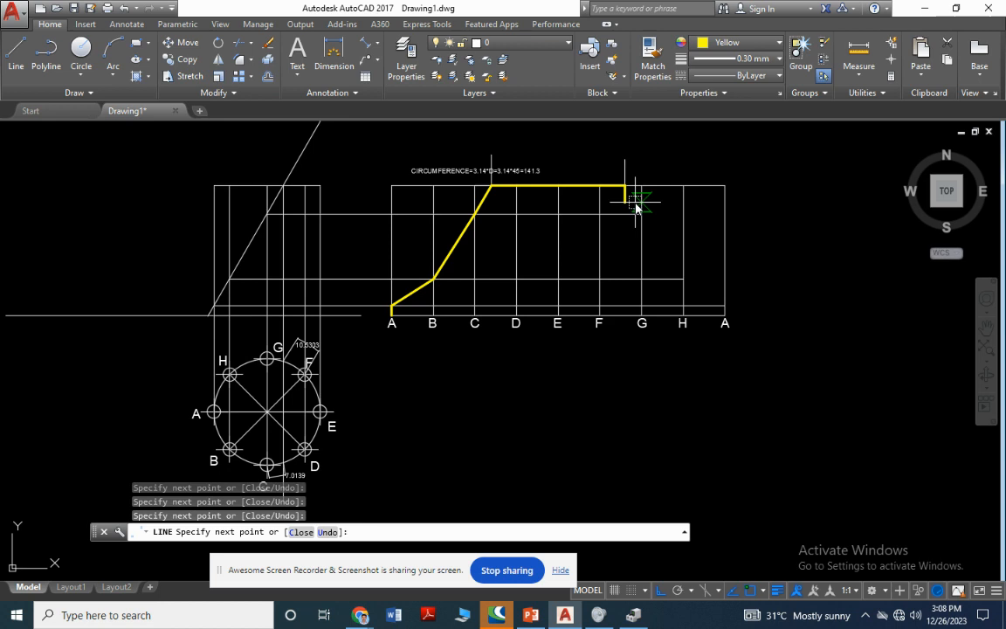
{"action": "scroll", "coordinate": [643, 197], "scroll_direction": "up", "scroll_amount": 2}
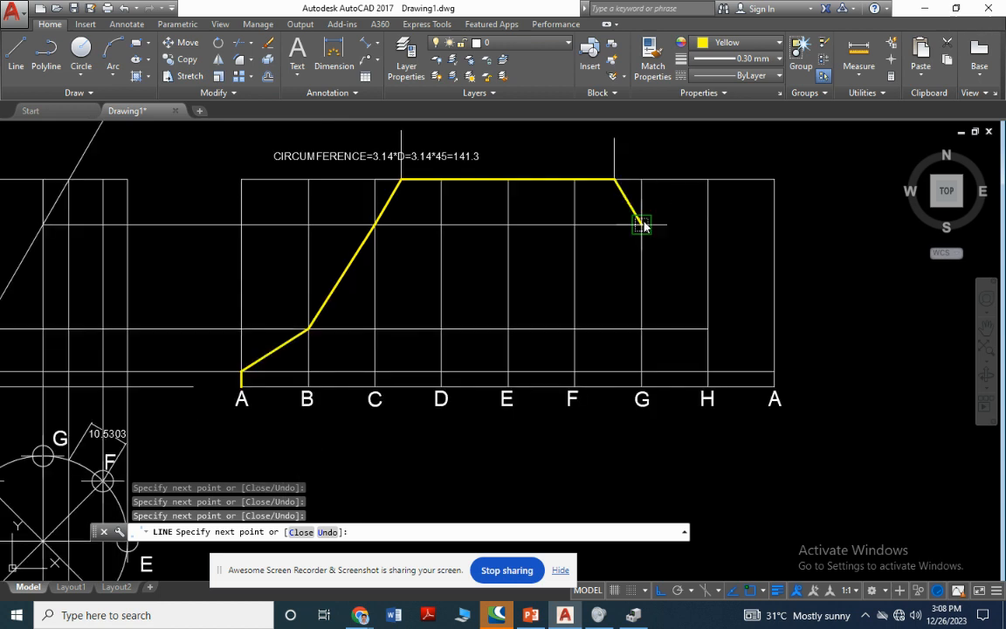
{"action": "scroll", "coordinate": [643, 225], "scroll_direction": "down", "scroll_amount": 2}
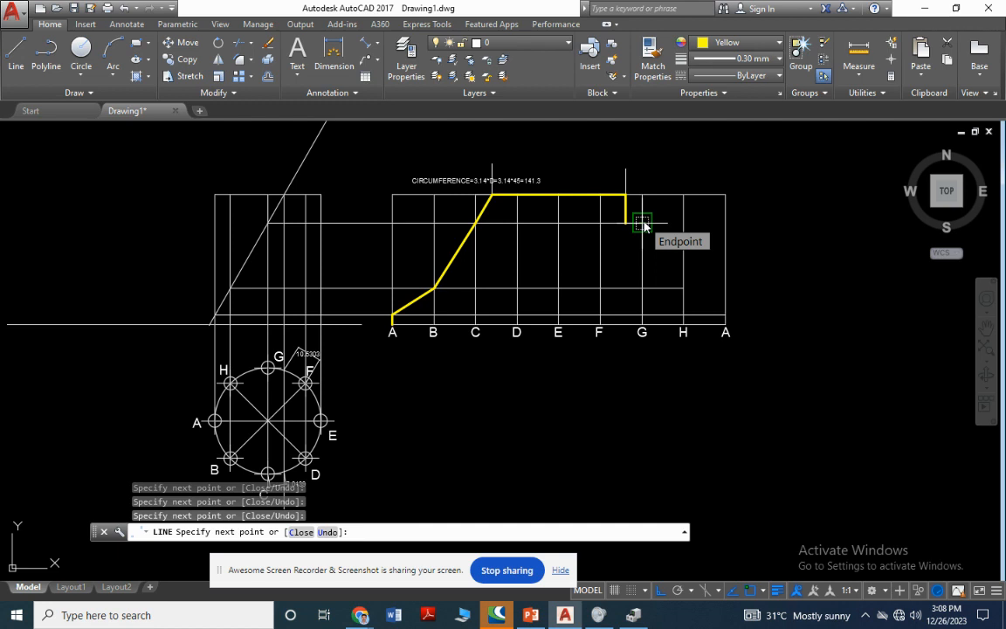
{"action": "left_click", "coordinate": [644, 224]}
{"action": "left_click", "coordinate": [642, 223]}
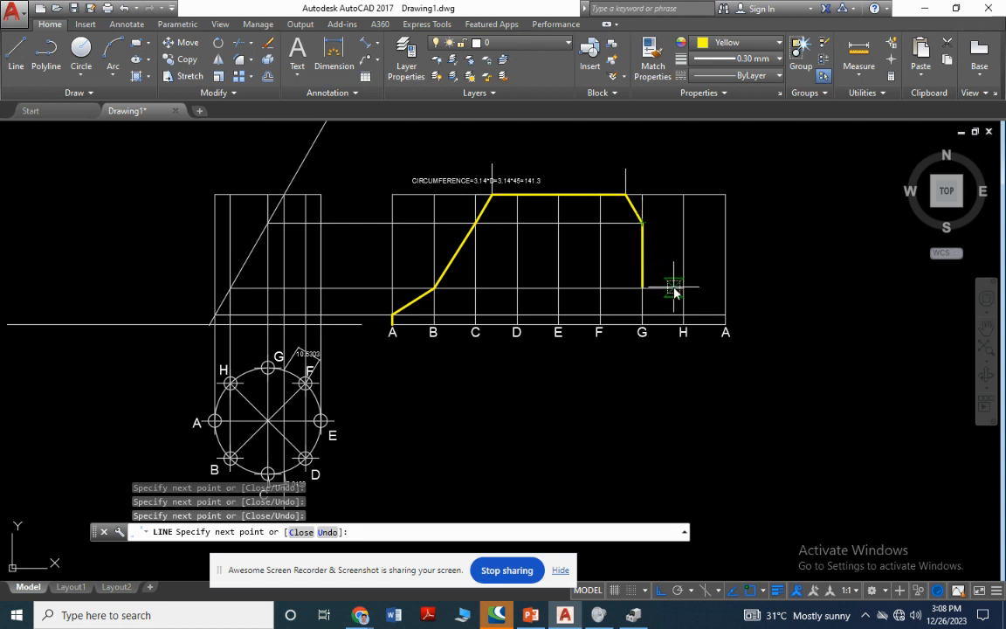
{"action": "left_click", "coordinate": [682, 293]}
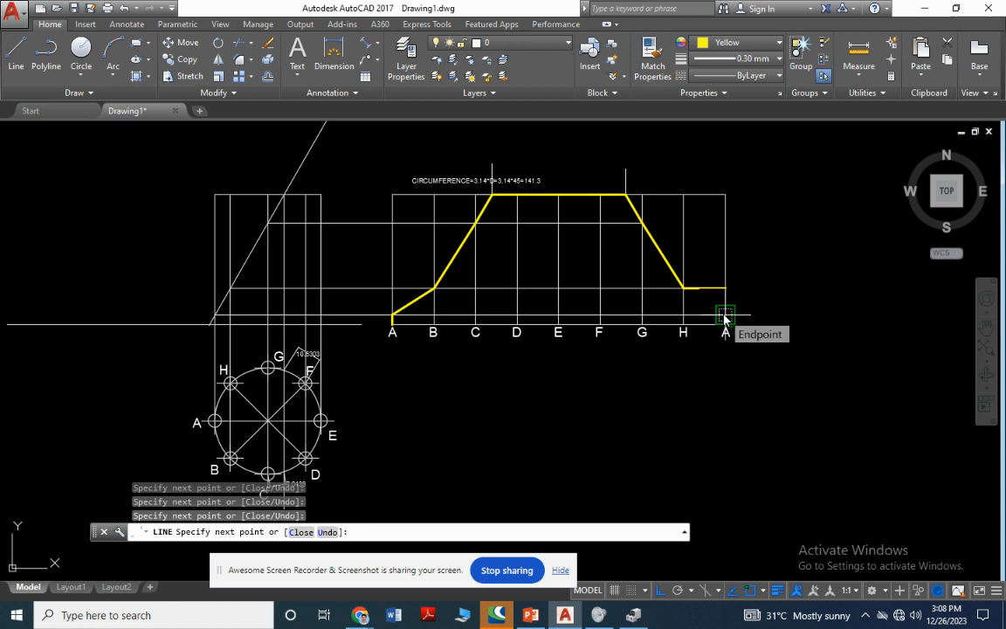
Close the outline through the cut point and base of the last line A, then along the base to the first A.
{"action": "scroll", "coordinate": [725, 319], "scroll_direction": "up", "scroll_amount": 4}
{"action": "left_click", "coordinate": [730, 341]}
{"action": "scroll", "coordinate": [340, 305], "scroll_direction": "down", "scroll_amount": 4}
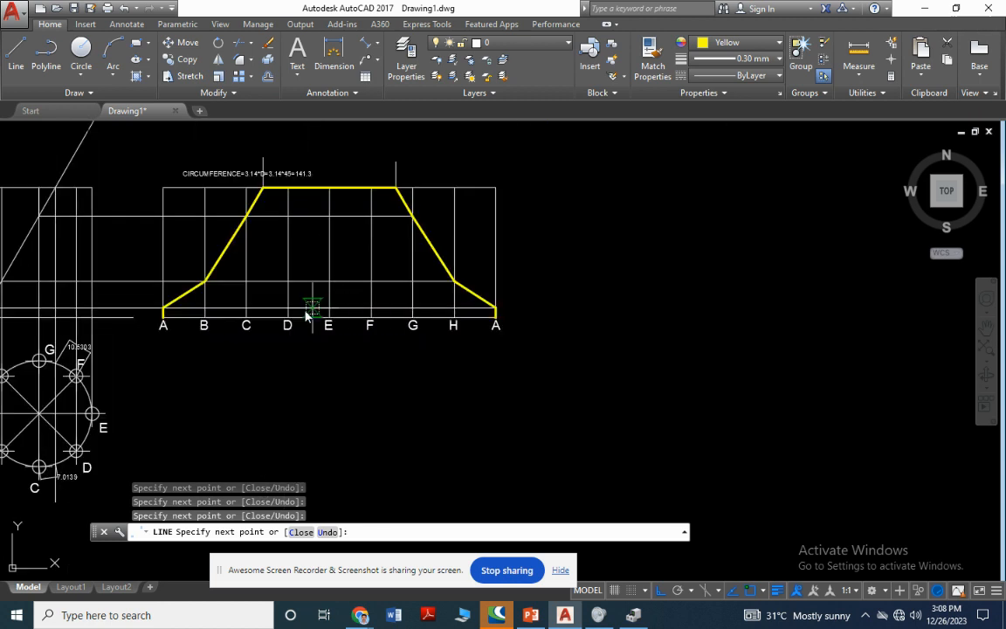
{"action": "scroll", "coordinate": [164, 314], "scroll_direction": "up", "scroll_amount": 8}
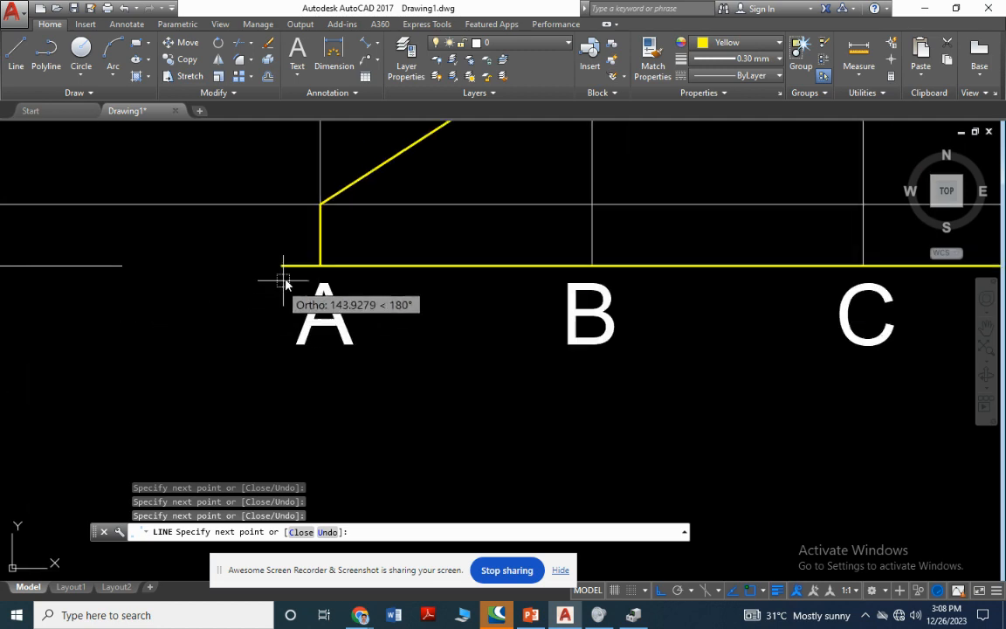
{"action": "key", "text": "Escape"}
Examine the finished cylinder development outline together with its front and top views.
{"action": "scroll", "coordinate": [467, 356], "scroll_direction": "down", "scroll_amount": 6}
{"action": "scroll", "coordinate": [578, 339], "scroll_direction": "down", "scroll_amount": 4}
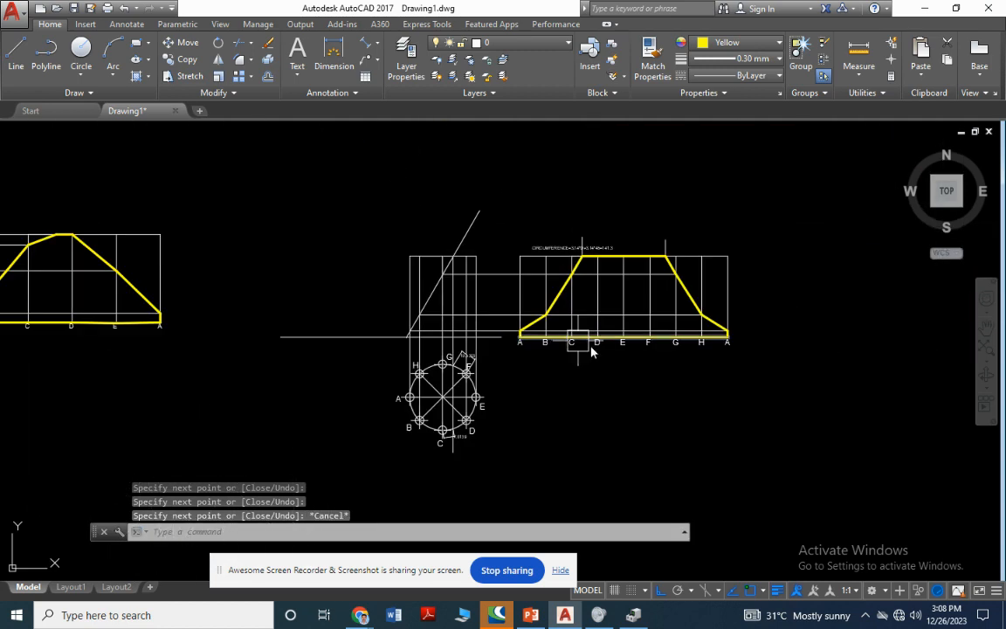
{"action": "scroll", "coordinate": [709, 360], "scroll_direction": "up", "scroll_amount": 4}
{"action": "scroll", "coordinate": [649, 246], "scroll_direction": "down", "scroll_amount": 4}
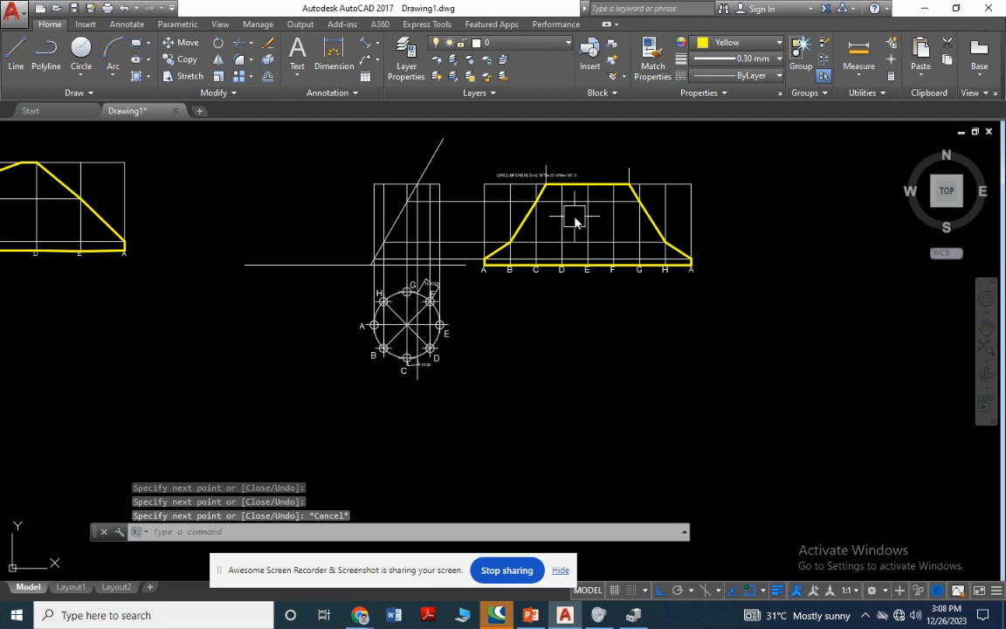
{"action": "scroll", "coordinate": [576, 218], "scroll_direction": "up", "scroll_amount": 4}
{"action": "scroll", "coordinate": [575, 223], "scroll_direction": "down", "scroll_amount": 6}
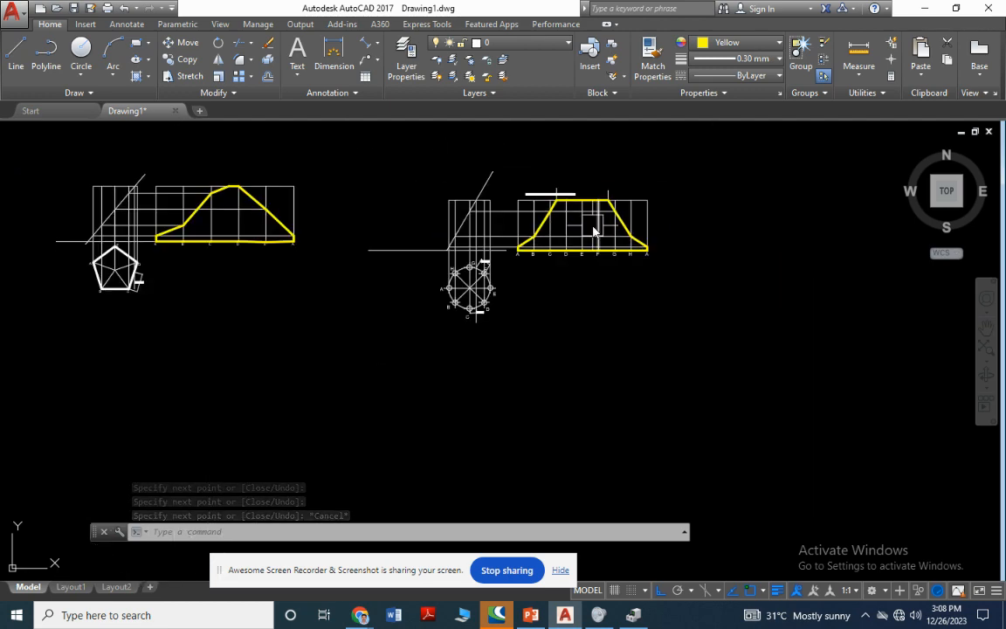
{"action": "scroll", "coordinate": [594, 229], "scroll_direction": "up", "scroll_amount": 6}
{"action": "scroll", "coordinate": [470, 275], "scroll_direction": "down", "scroll_amount": 3}
{"action": "scroll", "coordinate": [575, 240], "scroll_direction": "down", "scroll_amount": 3}
{"action": "scroll", "coordinate": [653, 275], "scroll_direction": "up", "scroll_amount": 6}
{"action": "scroll", "coordinate": [741, 310], "scroll_direction": "down", "scroll_amount": 4}
{"action": "scroll", "coordinate": [690, 258], "scroll_direction": "up", "scroll_amount": 6}
{"action": "scroll", "coordinate": [543, 291], "scroll_direction": "down", "scroll_amount": 8}
{"action": "scroll", "coordinate": [669, 299], "scroll_direction": "up", "scroll_amount": 6}
{"action": "scroll", "coordinate": [406, 291], "scroll_direction": "down", "scroll_amount": 2}
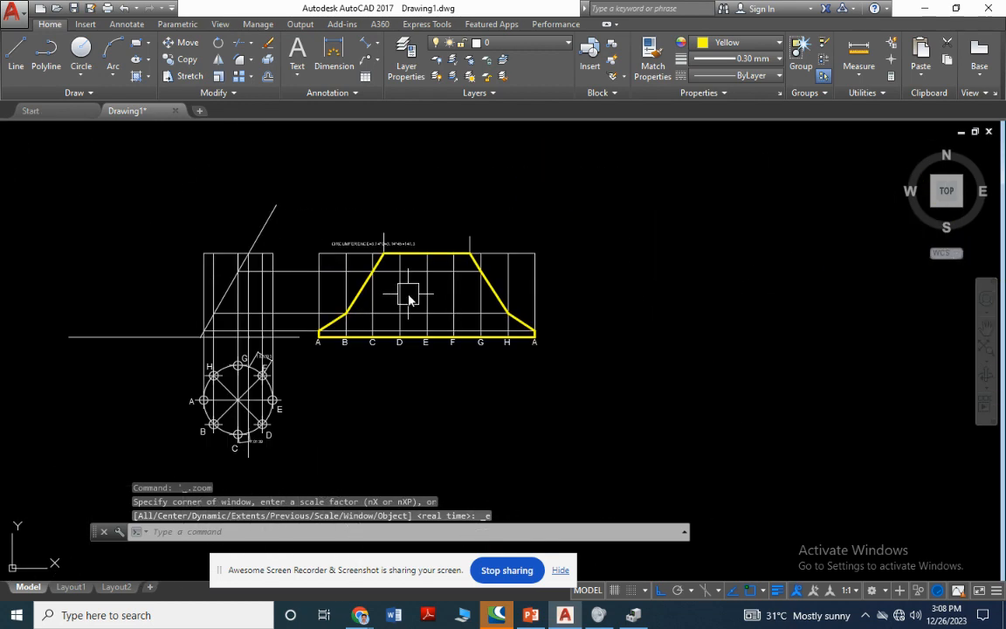
{"action": "scroll", "coordinate": [409, 298], "scroll_direction": "up", "scroll_amount": 2}
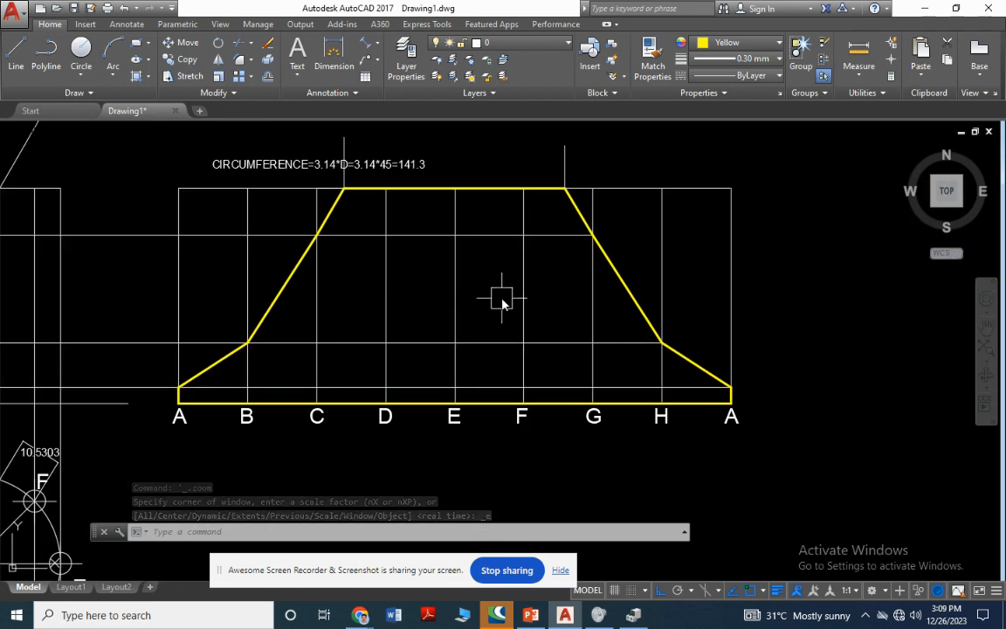
{"action": "scroll", "coordinate": [500, 298], "scroll_direction": "down", "scroll_amount": 6}
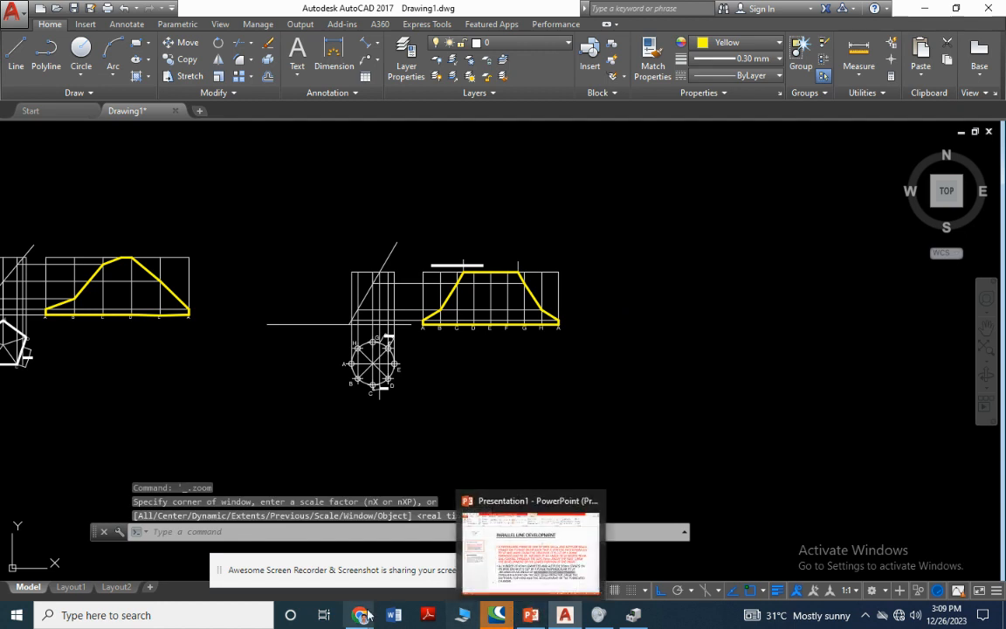